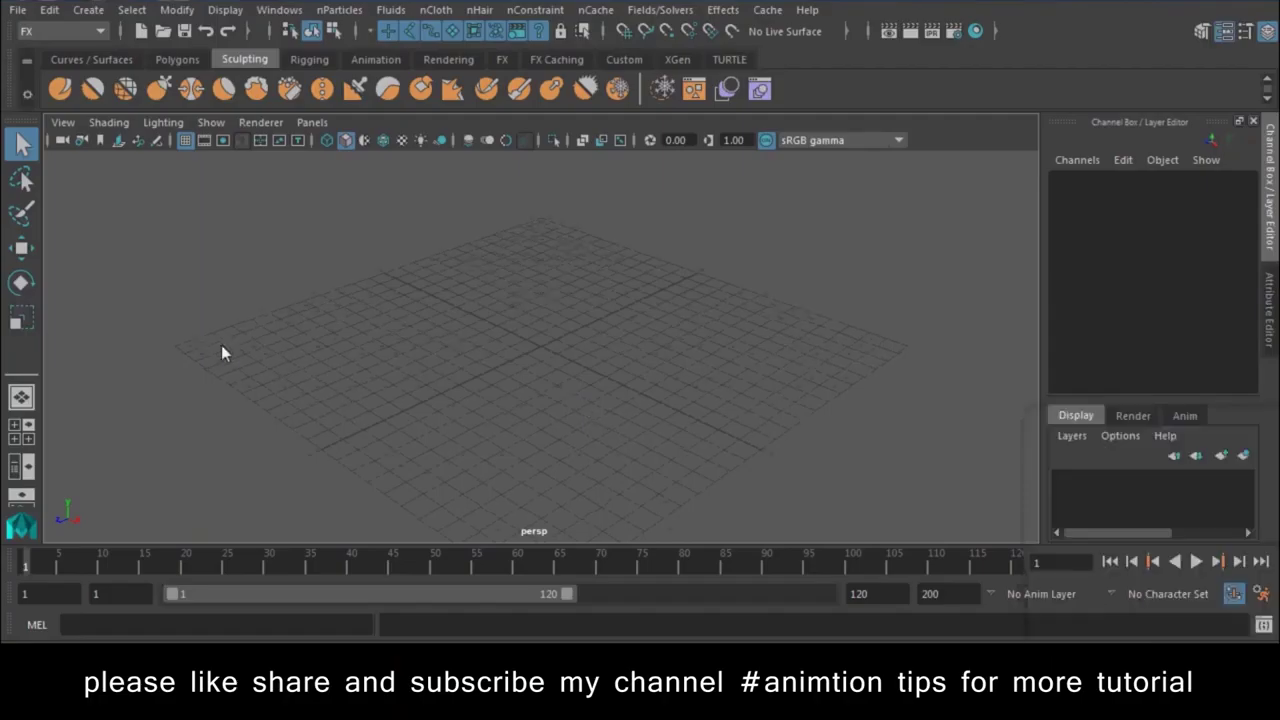
# Step: Create an Omni nParticle emitter, emitter1, at the origin with rate 100
pyautogui.keyDown('alt'); pyautogui.moveTo(222, 348); pyautogui.dragTo(375, 363); pyautogui.keyUp('alt')
pyautogui.keyDown('alt'); pyautogui.moveTo(406, 274); pyautogui.dragTo(557, 368); pyautogui.keyUp('alt')
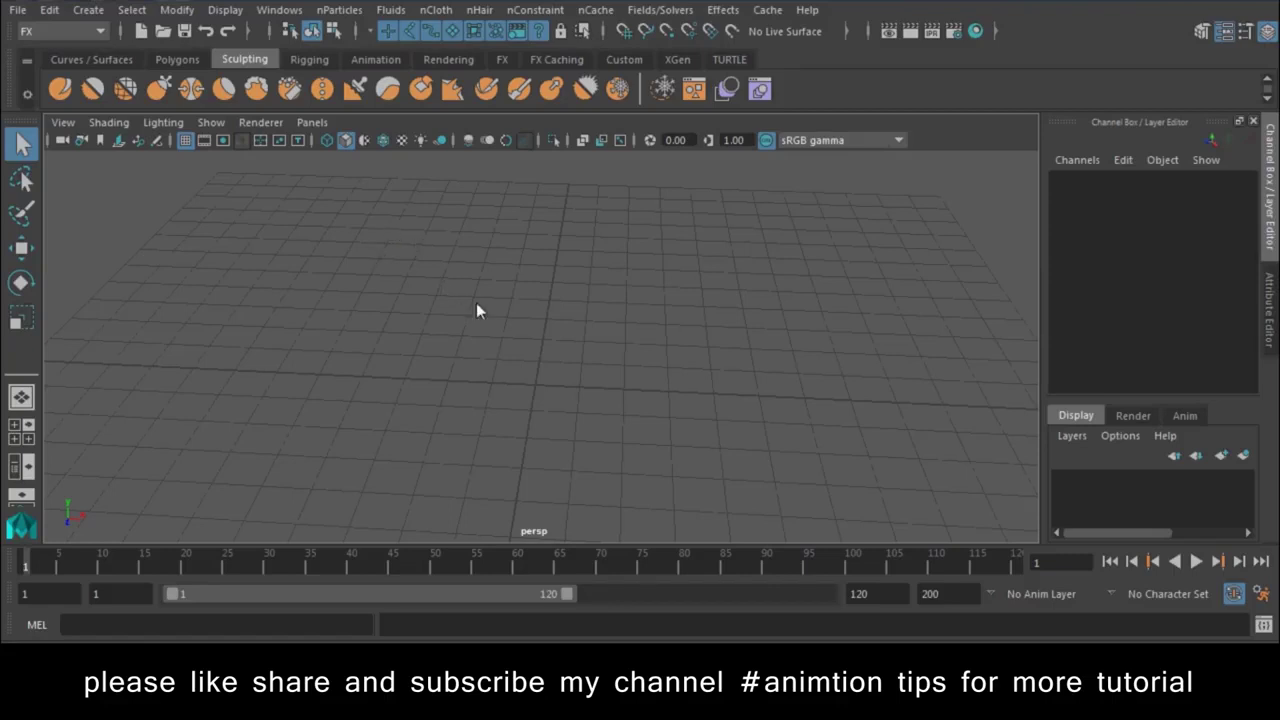
pyautogui.moveTo(431, 350)
pyautogui.keyDown('alt'); pyautogui.mouseDown()
pyautogui.moveTo(634, 340)
pyautogui.moveTo(586, 360)
pyautogui.moveTo(508, 361)
pyautogui.mouseUp(); pyautogui.keyUp('alt')
pyautogui.click(272, 12)
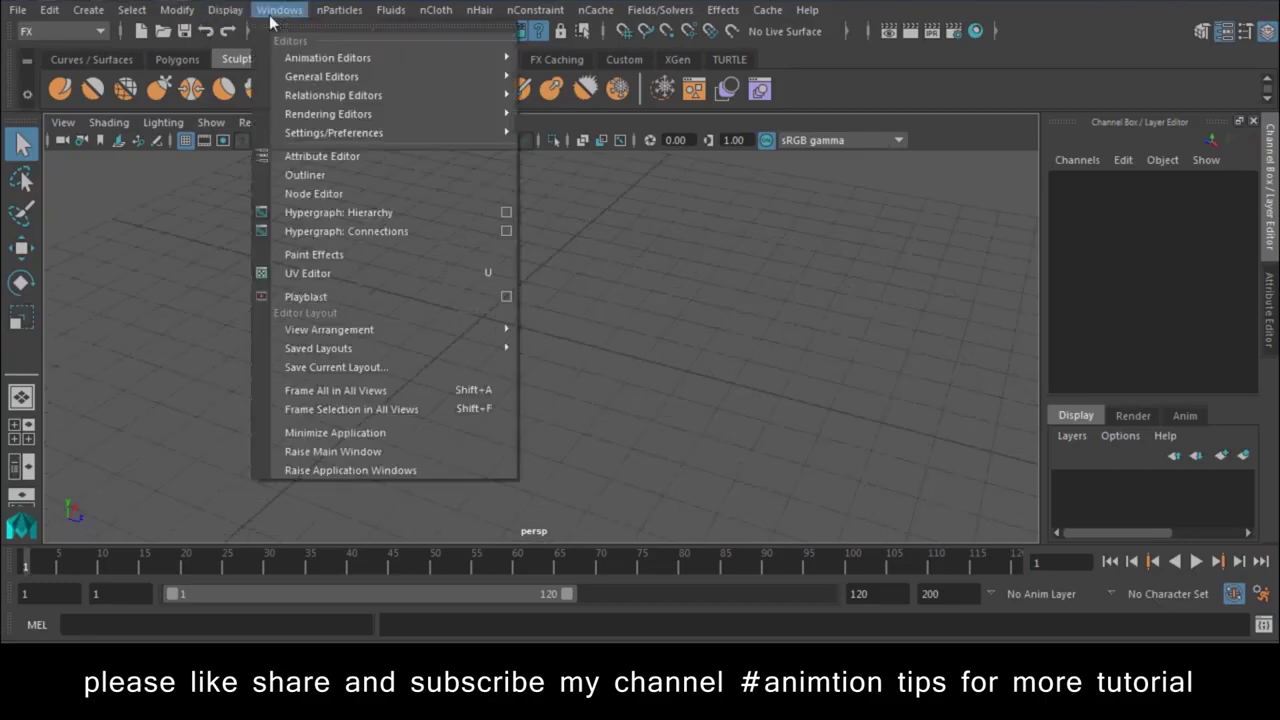
pyautogui.moveTo(339, 10)
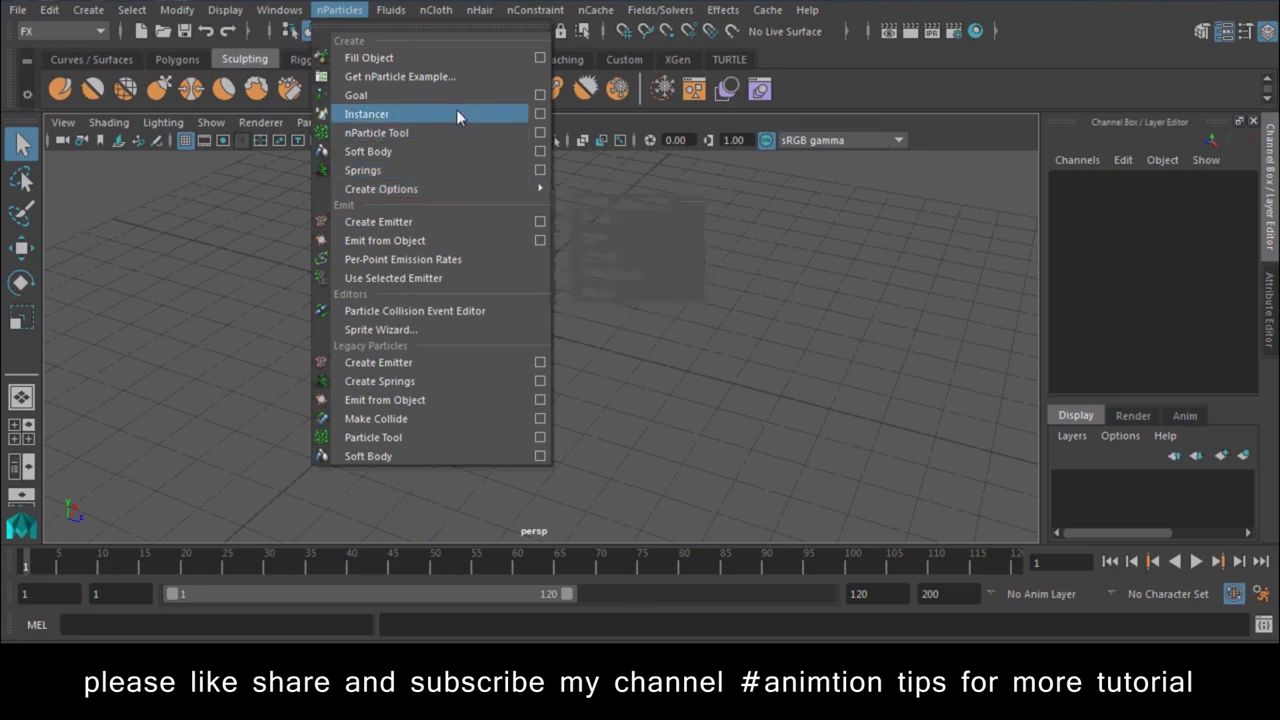
pyautogui.click(414, 224)
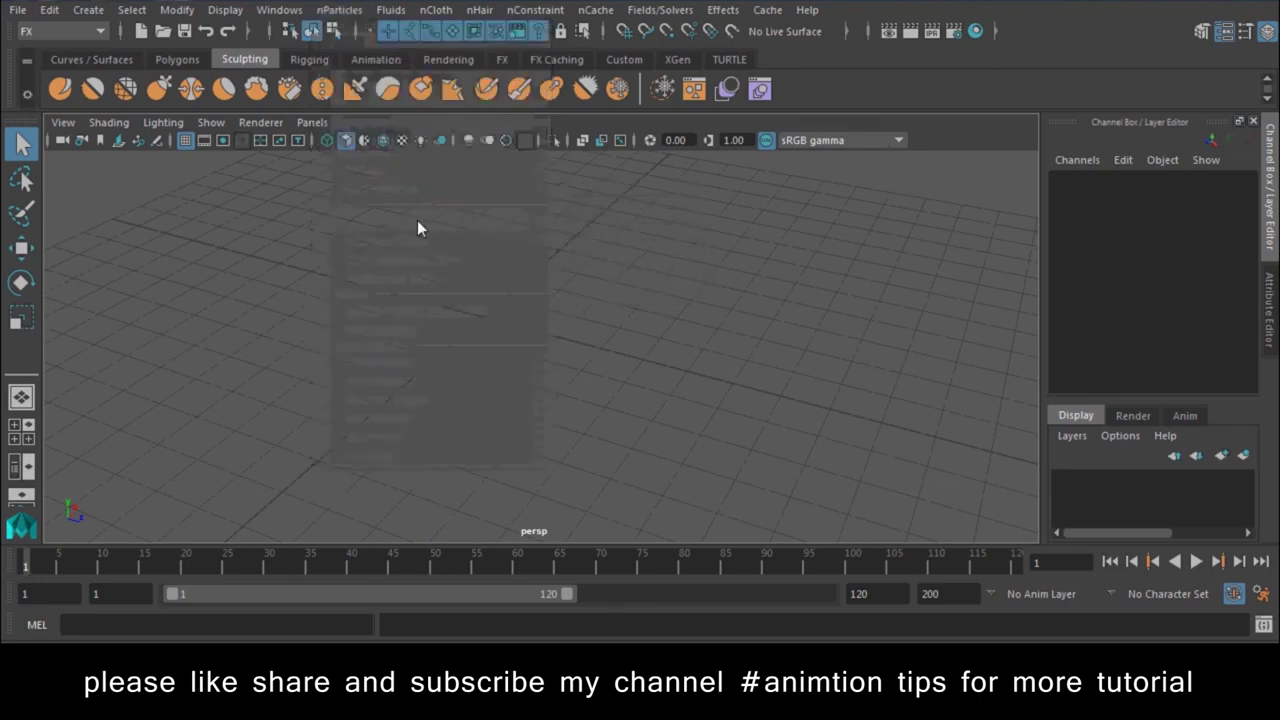
# Step: Play the timeline to watch coloured particles spray upward, then stop playback
pyautogui.click(1197, 563)
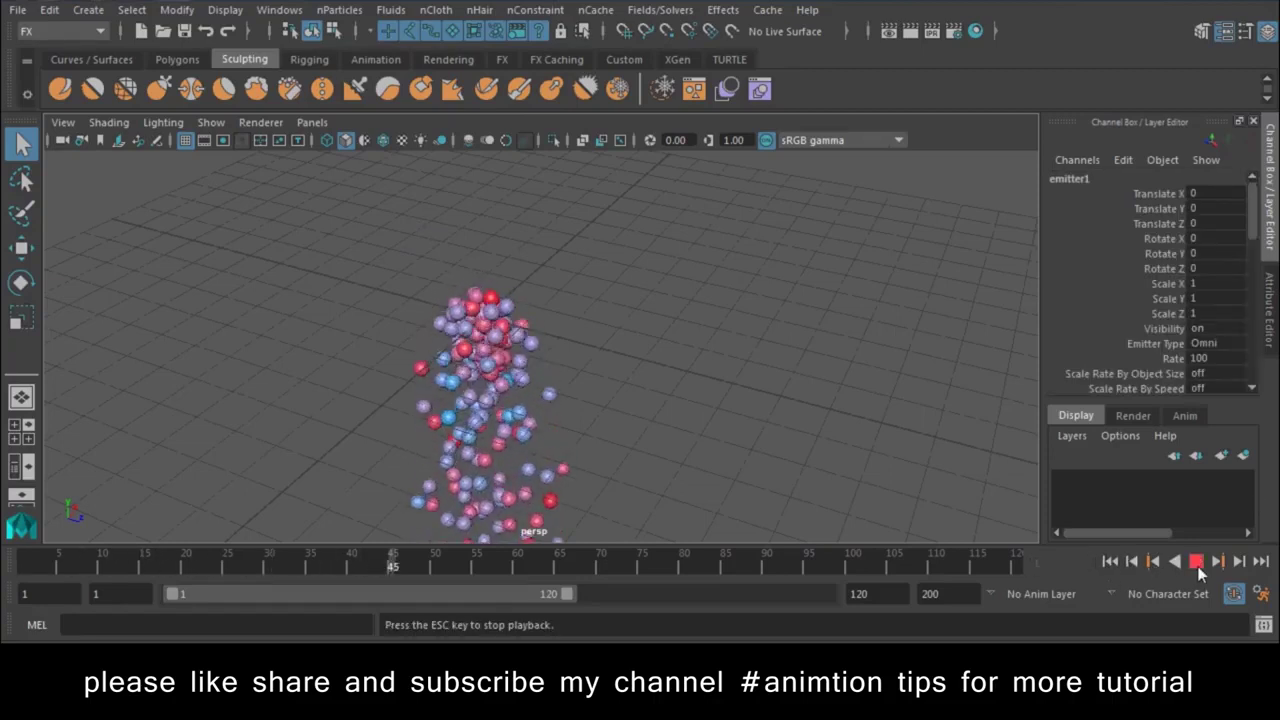
pyautogui.moveTo(659, 426)
pyautogui.keyDown('alt'); pyautogui.mouseDown()
pyautogui.moveTo(510, 345)
pyautogui.moveTo(791, 377)
pyautogui.mouseUp(); pyautogui.keyUp('alt')
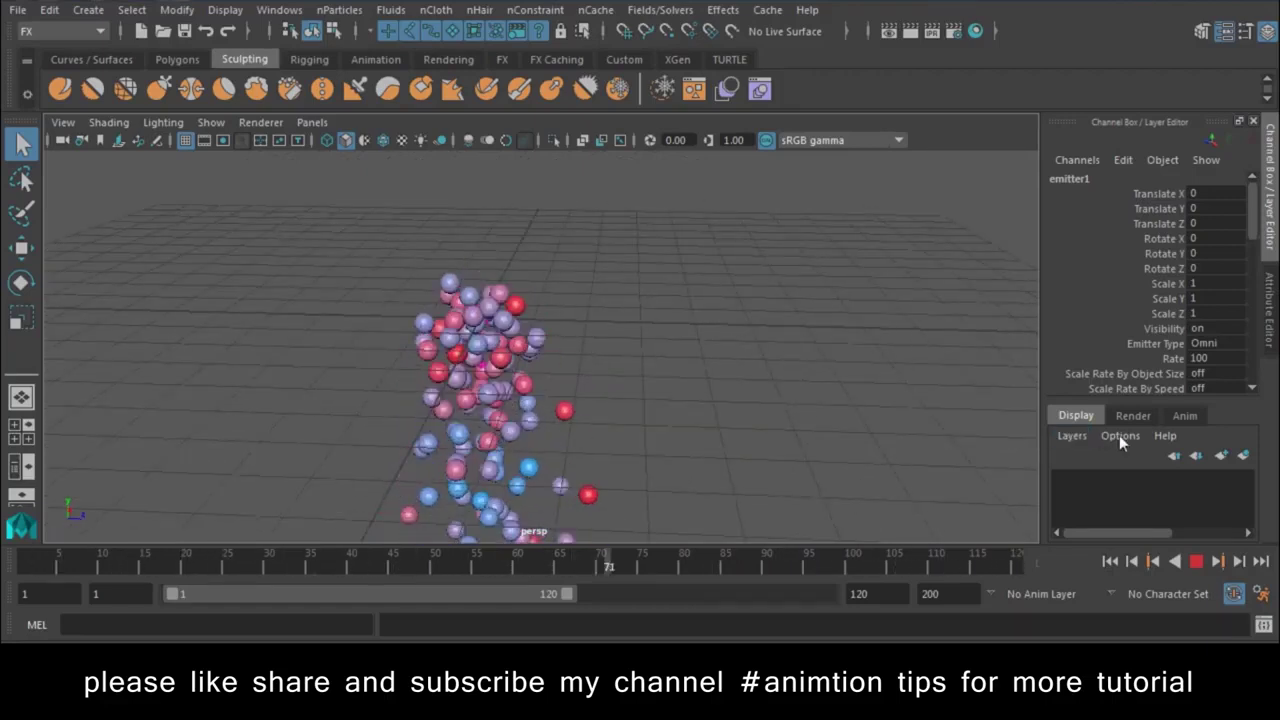
pyautogui.press('Escape')
# Step: Select nParticle1 and change emitter1's Emitter Type to Directional
pyautogui.click(510, 357)
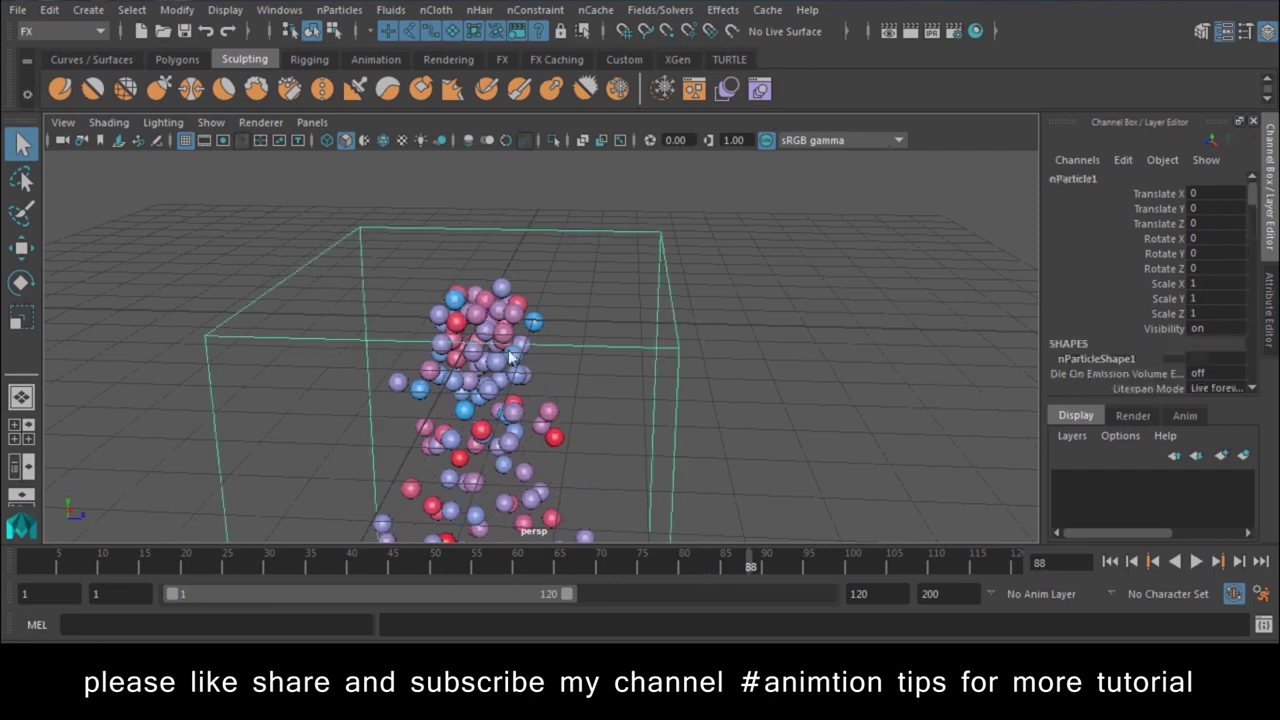
pyautogui.click(1268, 314)
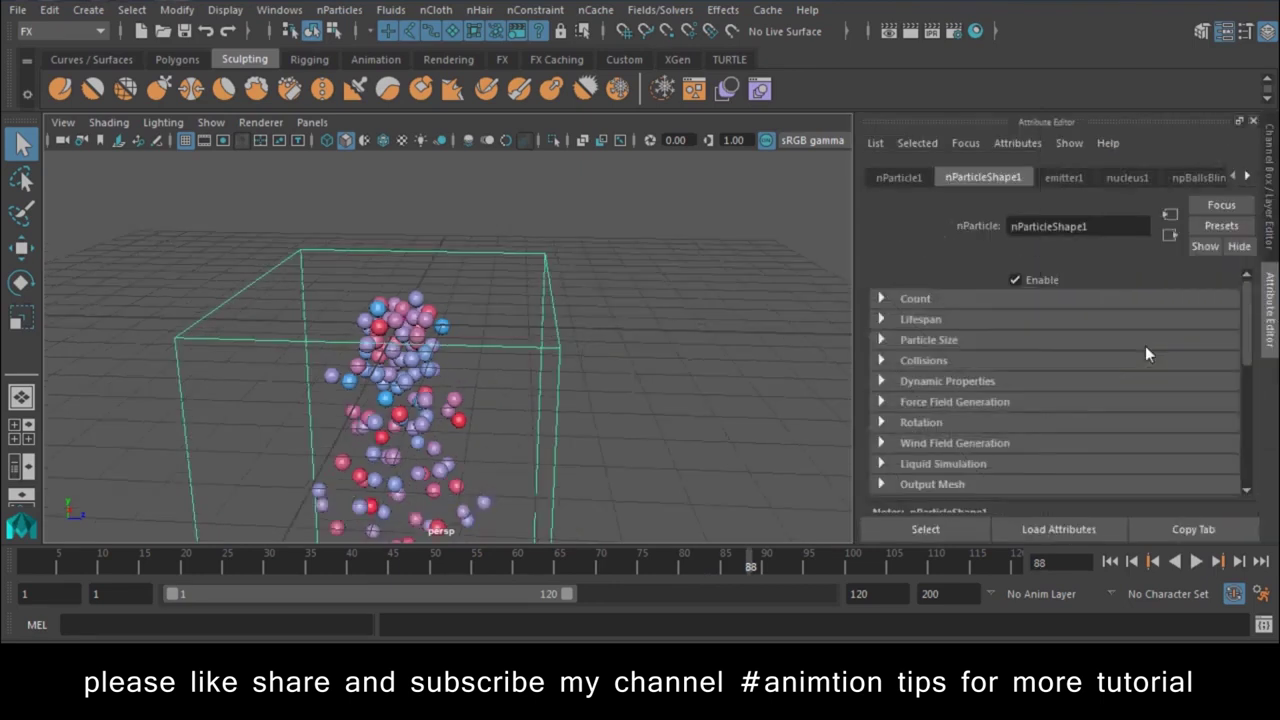
pyautogui.click(1070, 178)
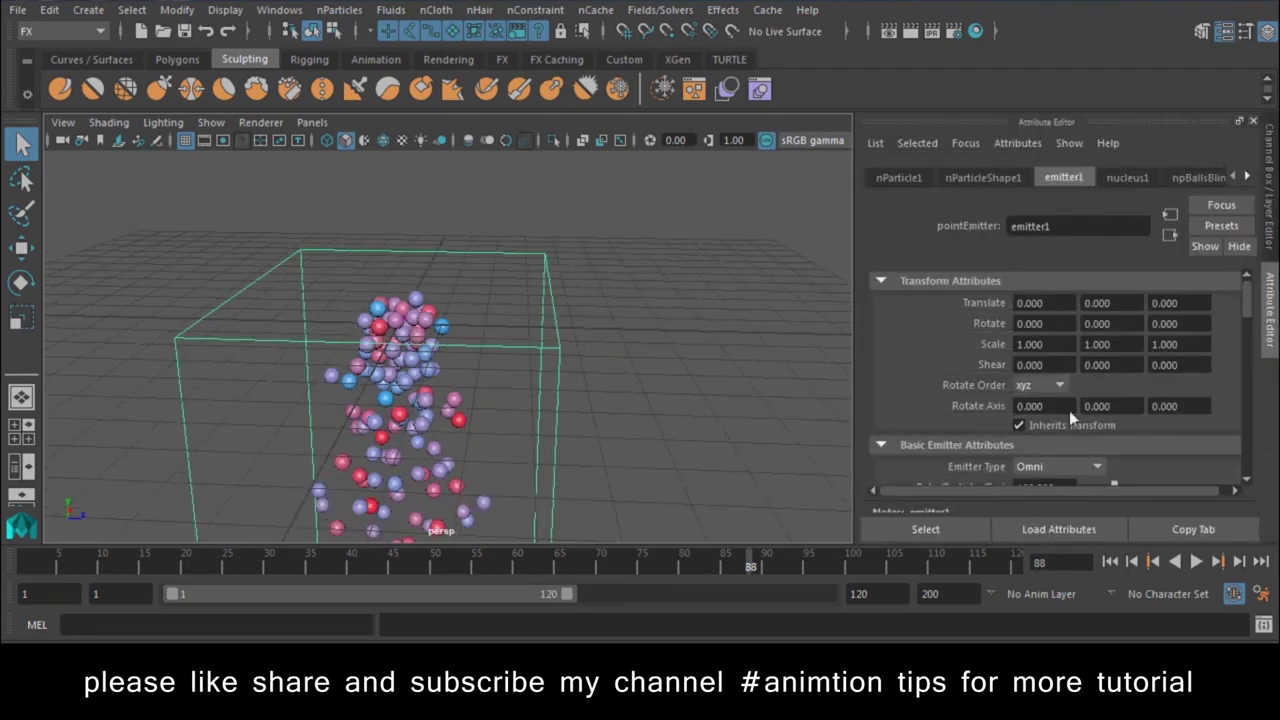
pyautogui.scroll(-2, 1069, 410)
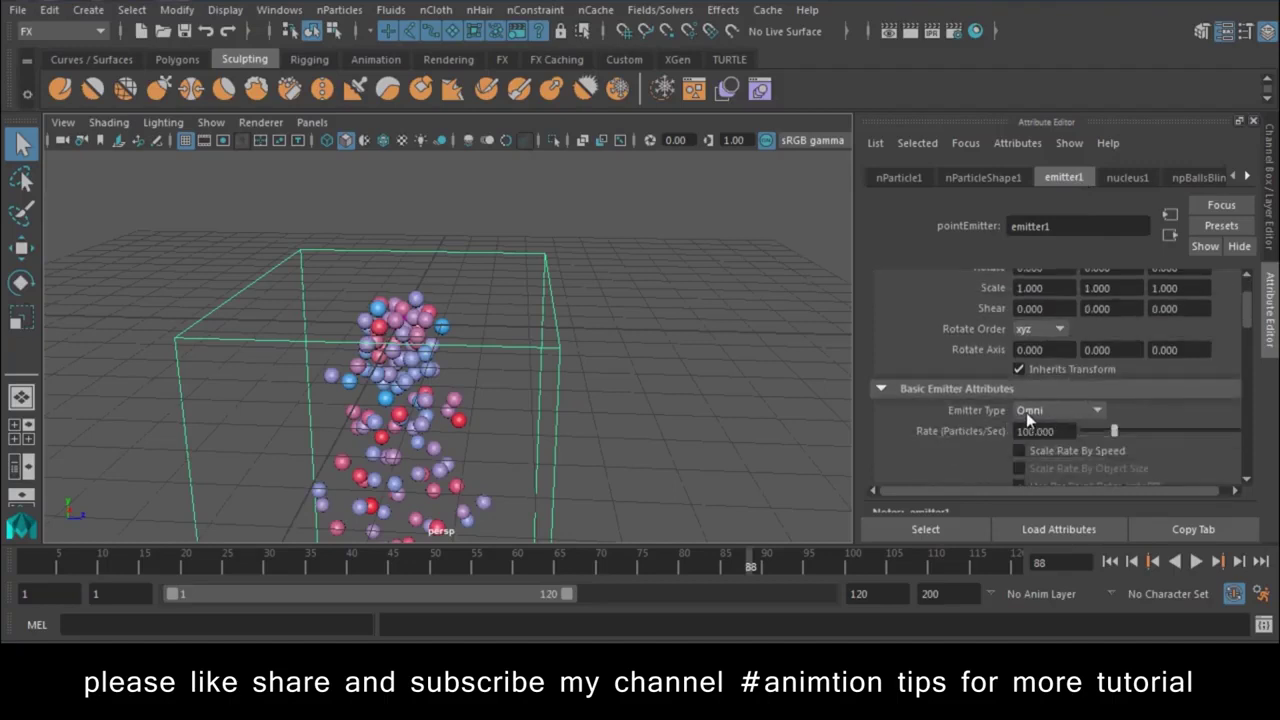
pyautogui.click(1052, 410)
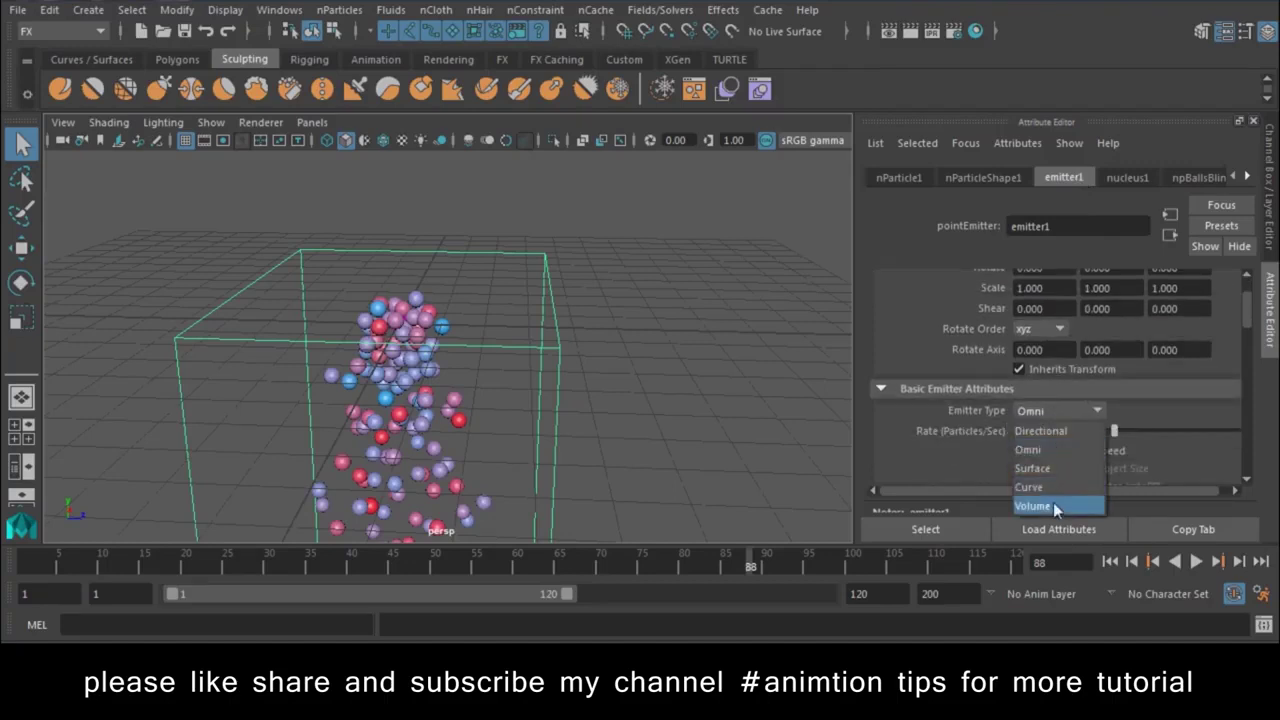
pyautogui.click(1070, 430)
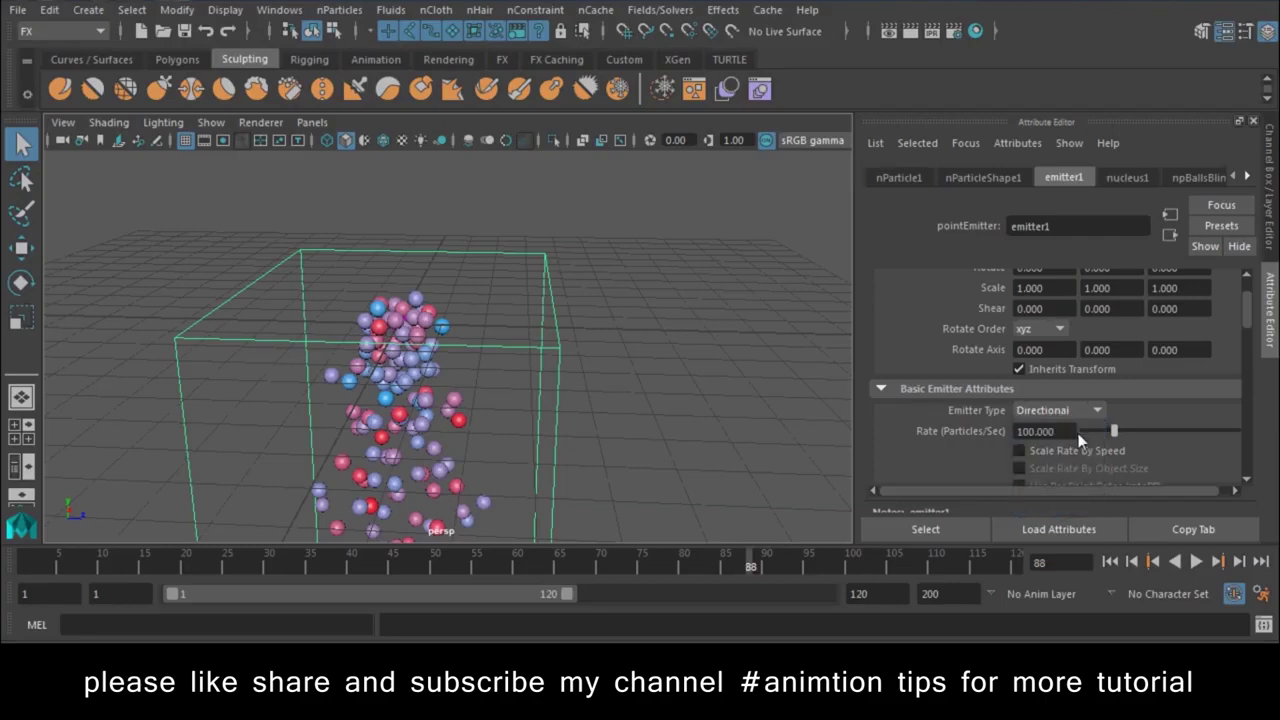
# Step: Rewind and replay to see particles emit along X under the directional emitter
pyautogui.click(1110, 561)
pyautogui.click(1196, 561)
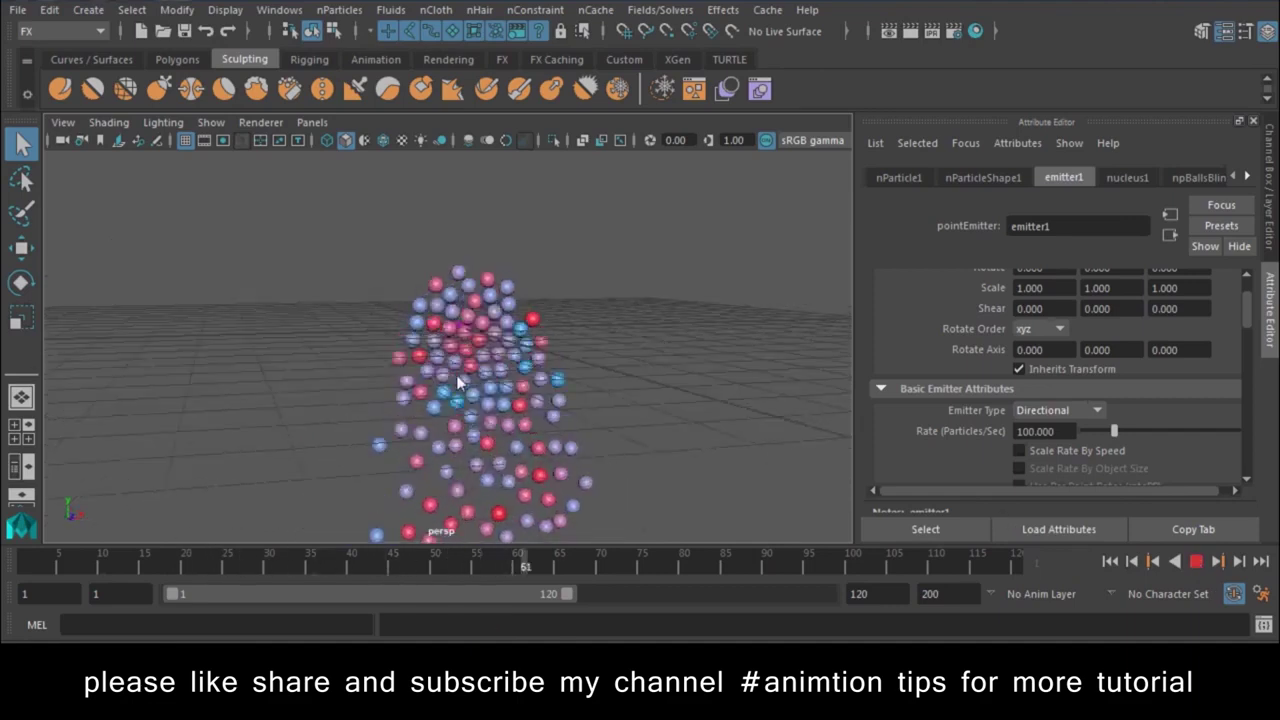
pyautogui.scroll(-3, 1187, 424)
pyautogui.scroll(-3, 1187, 424)
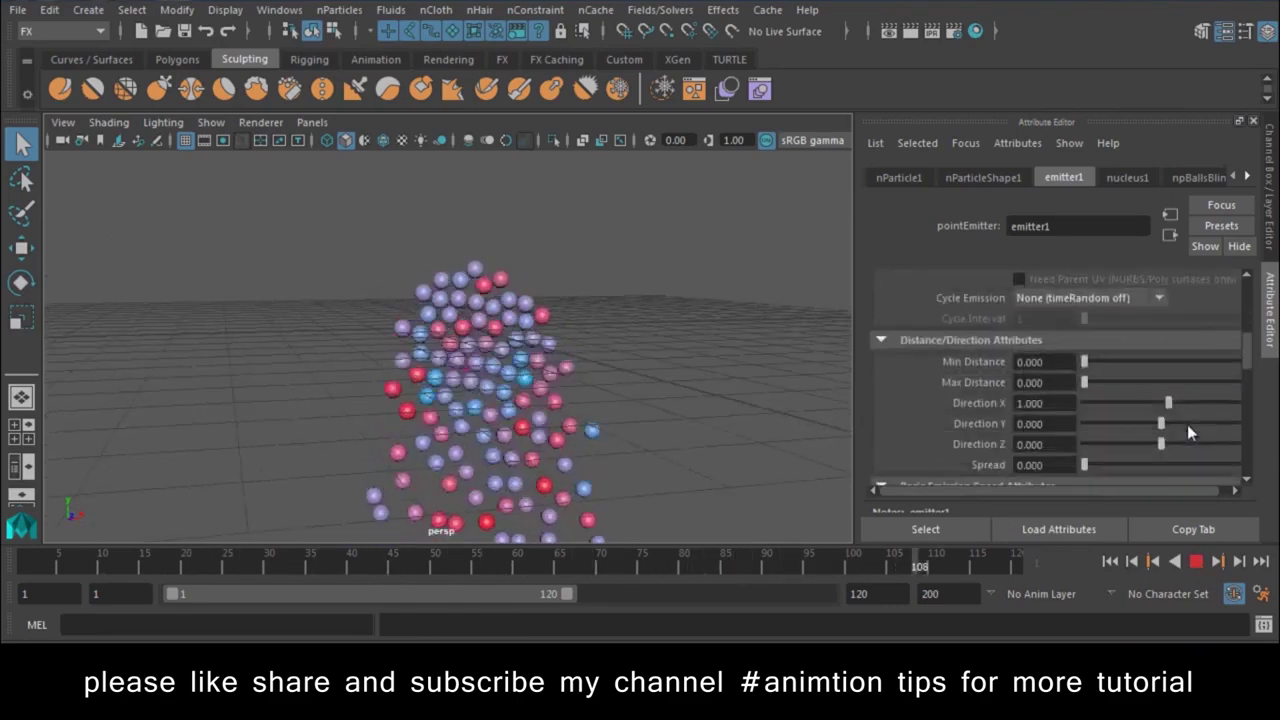
pyautogui.scroll(-2, 1187, 424)
# Step: Set emitter1's Speed to 50 and widen its Spread to 0.191
pyautogui.click(1030, 347)
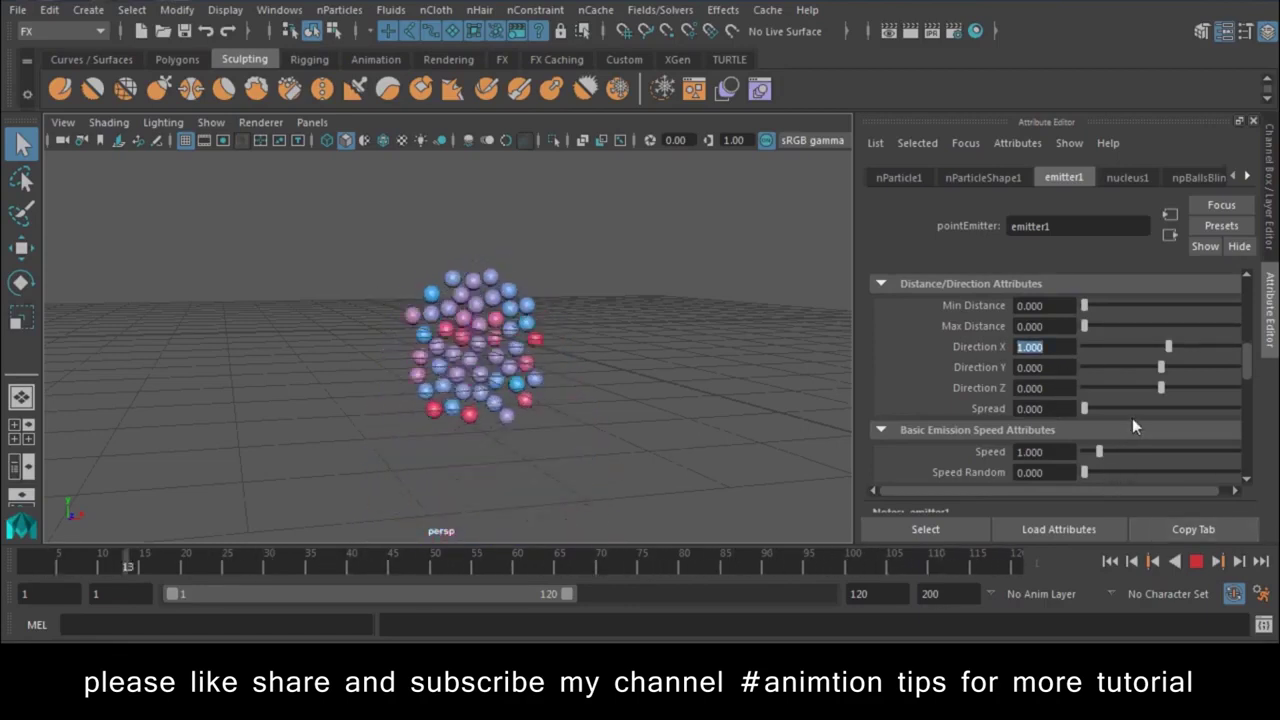
pyautogui.moveTo(1099, 452); pyautogui.dragTo(1182, 451)
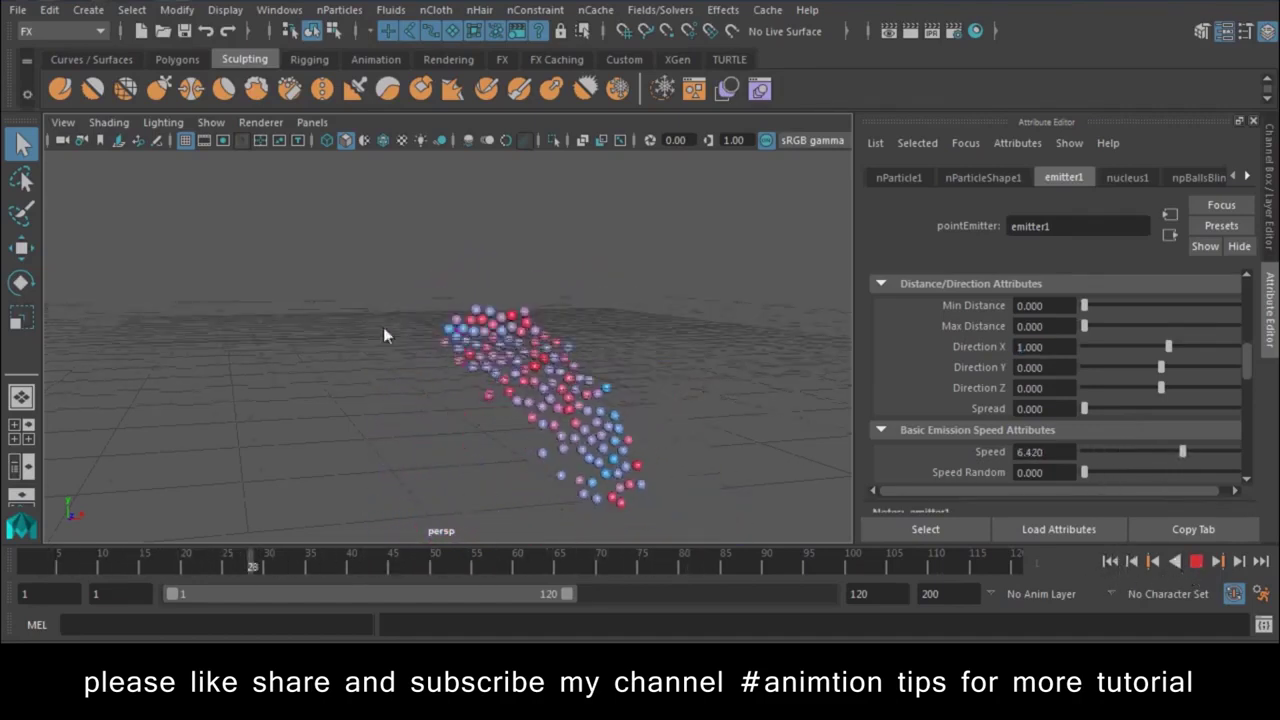
pyautogui.moveTo(525, 345)
pyautogui.keyDown('alt'); pyautogui.mouseDown()
pyautogui.moveTo(512, 397)
pyautogui.moveTo(360, 388)
pyautogui.mouseUp(); pyautogui.keyUp('alt')
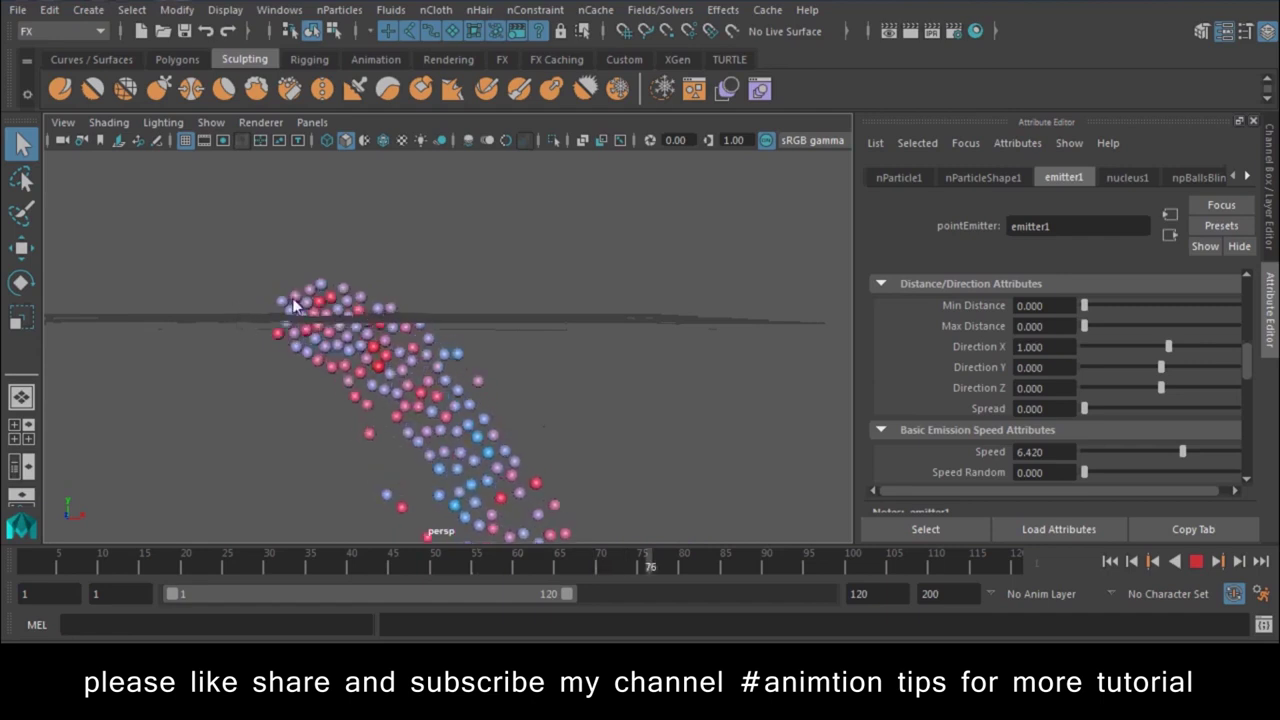
pyautogui.moveTo(1050, 452); pyautogui.dragTo(878, 452)
pyautogui.write('50')
pyautogui.press('Return')
pyautogui.keyDown('alt'); pyautogui.moveTo(428, 343); pyautogui.dragTo(504, 393); pyautogui.keyUp('alt')
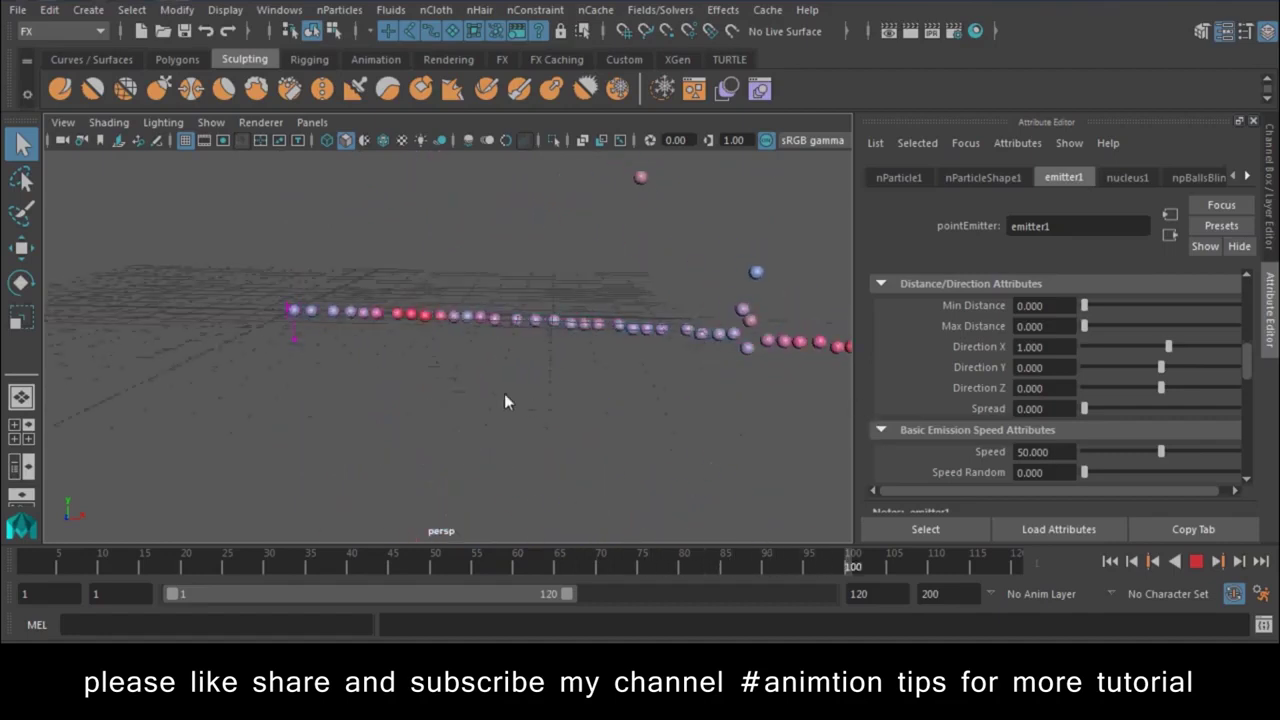
pyautogui.moveTo(1090, 408); pyautogui.dragTo(1113, 413)
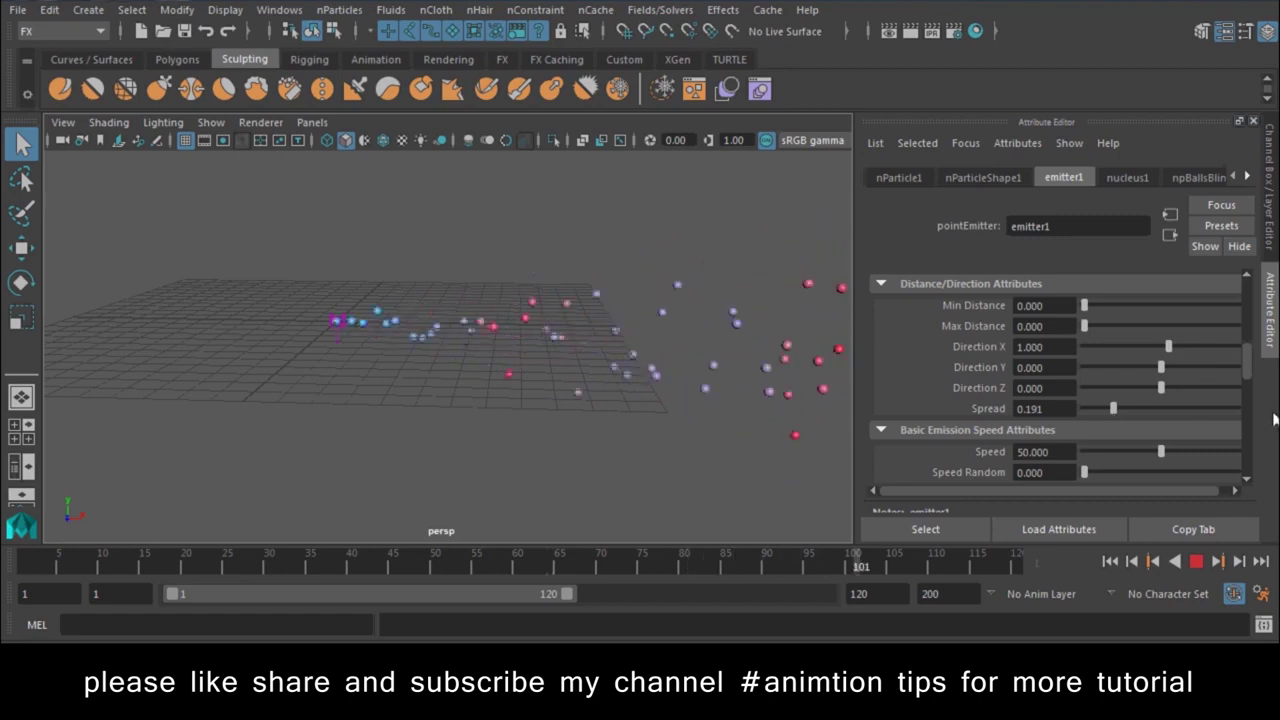
# Step: Change emitter1's Emitter Type to Volume and stop playback
pyautogui.scroll(-2, 1143, 405)
pyautogui.scroll(5, 1143, 405)
pyautogui.scroll(3, 1143, 405)
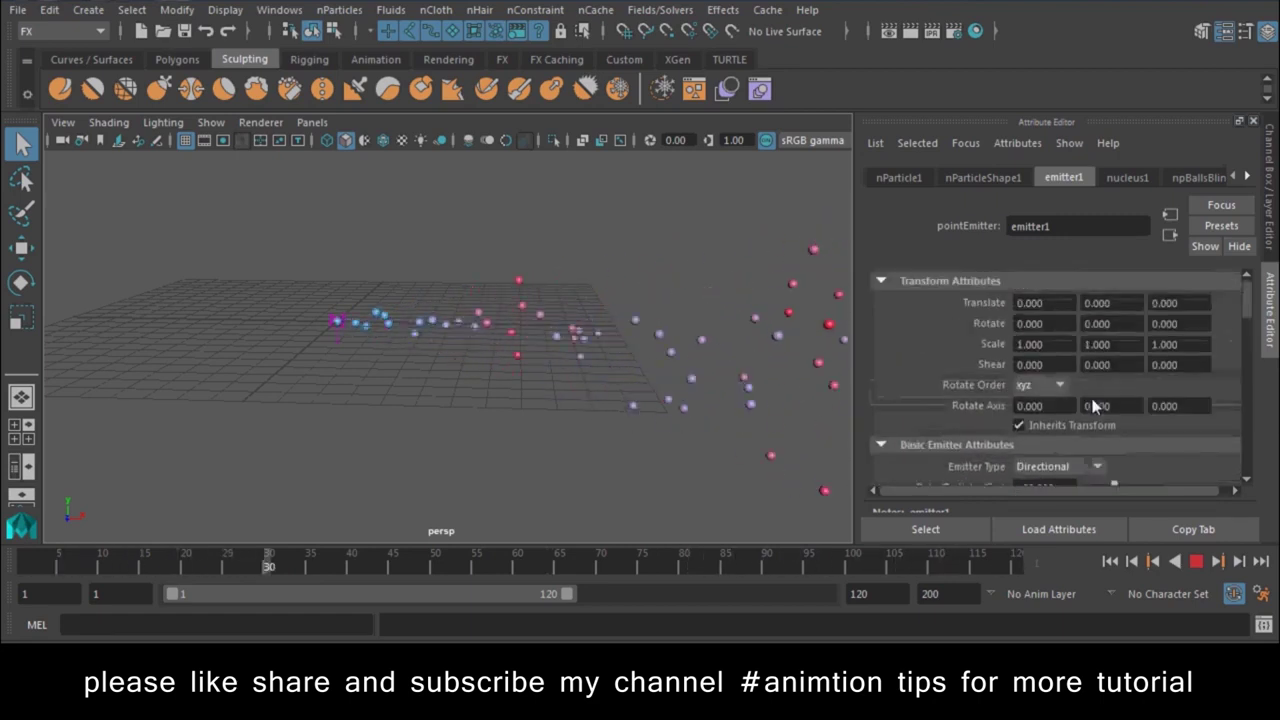
pyautogui.scroll(-1, 1070, 408)
pyautogui.click(1071, 408)
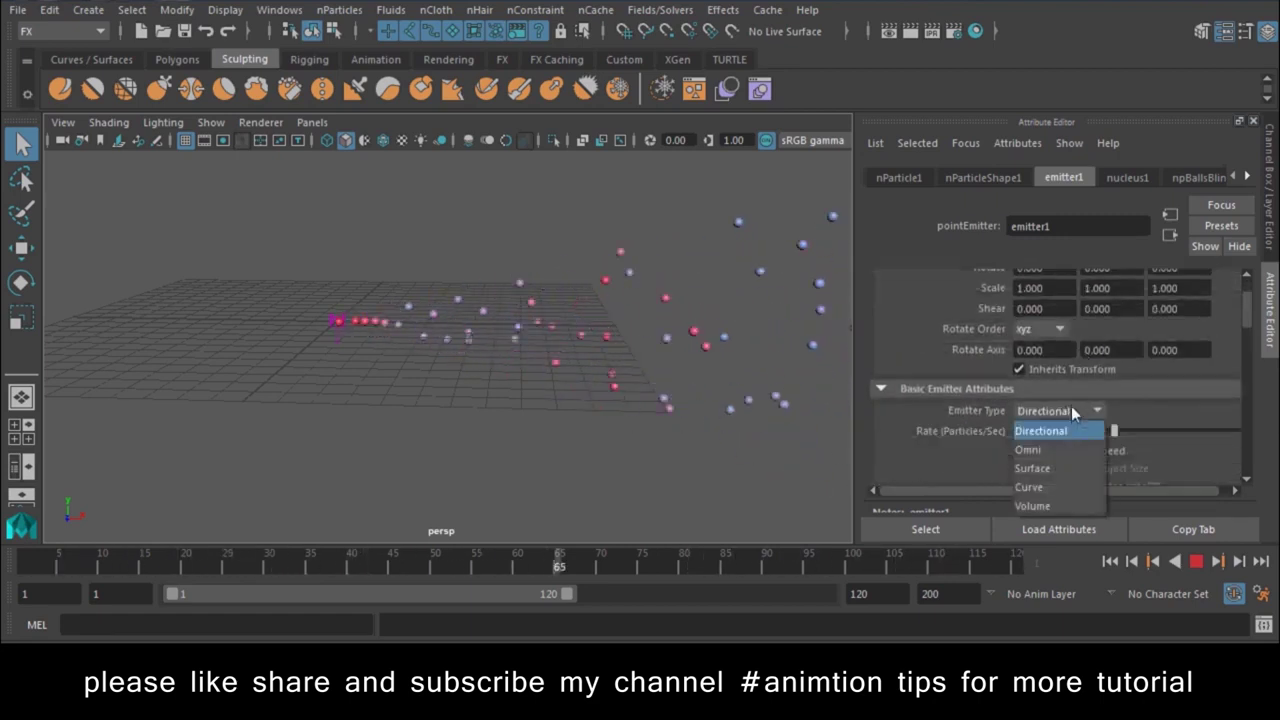
pyautogui.click(1043, 502)
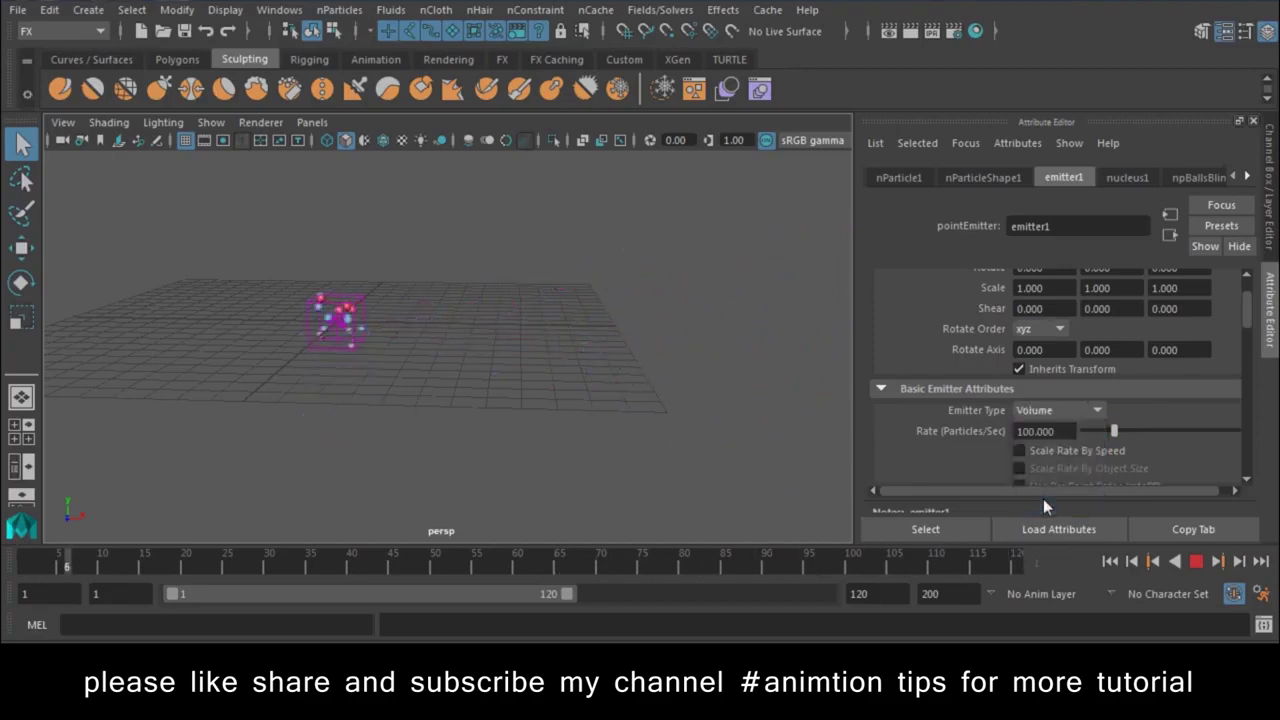
pyautogui.click(1194, 562)
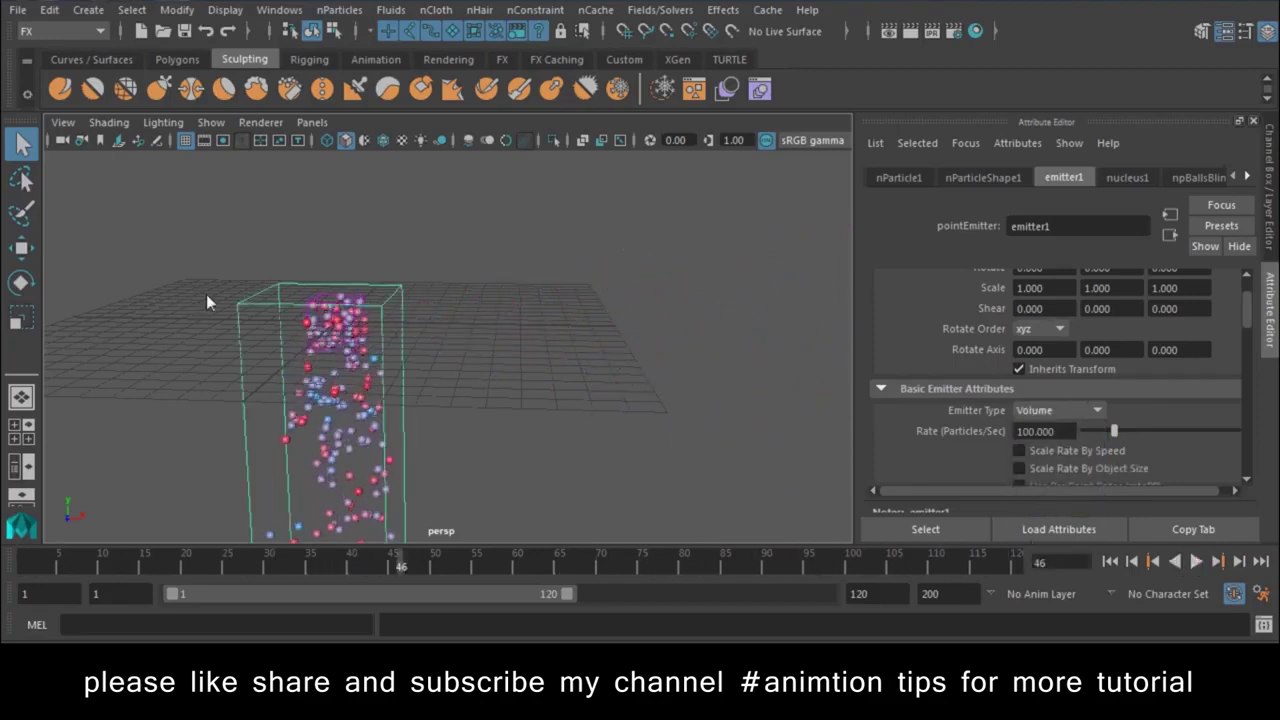
# Step: Scale the volume emitter uniformly to 6.481 and replay to fill its box with particles
pyautogui.click(388, 316)
pyautogui.click(356, 295)
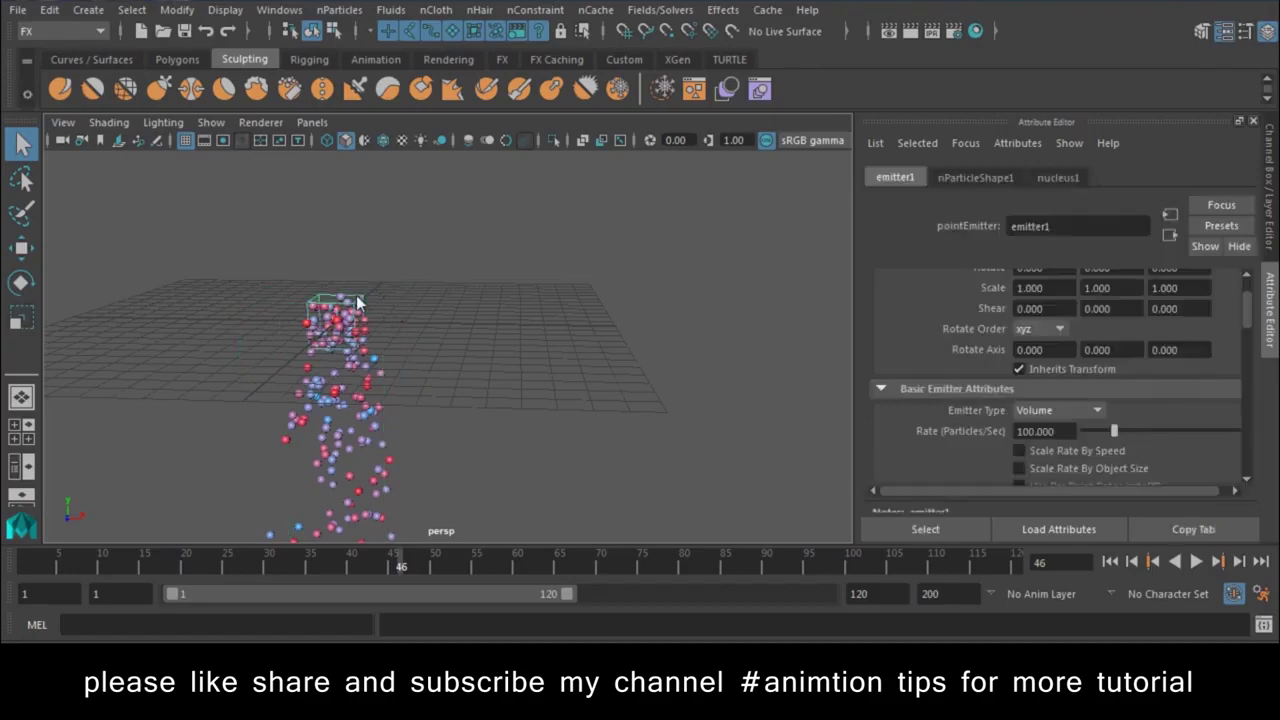
pyautogui.press('r')
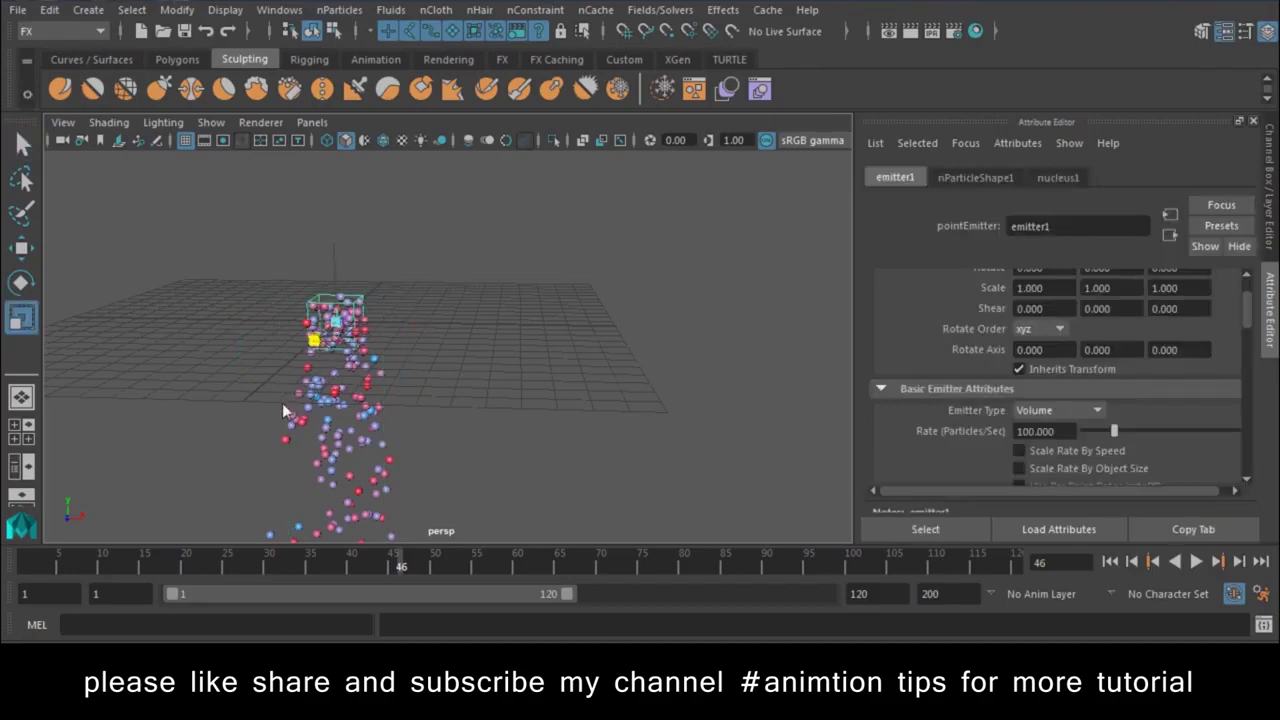
pyautogui.keyDown('alt'); pyautogui.moveTo(423, 345); pyautogui.dragTo(466, 397); pyautogui.keyUp('alt')
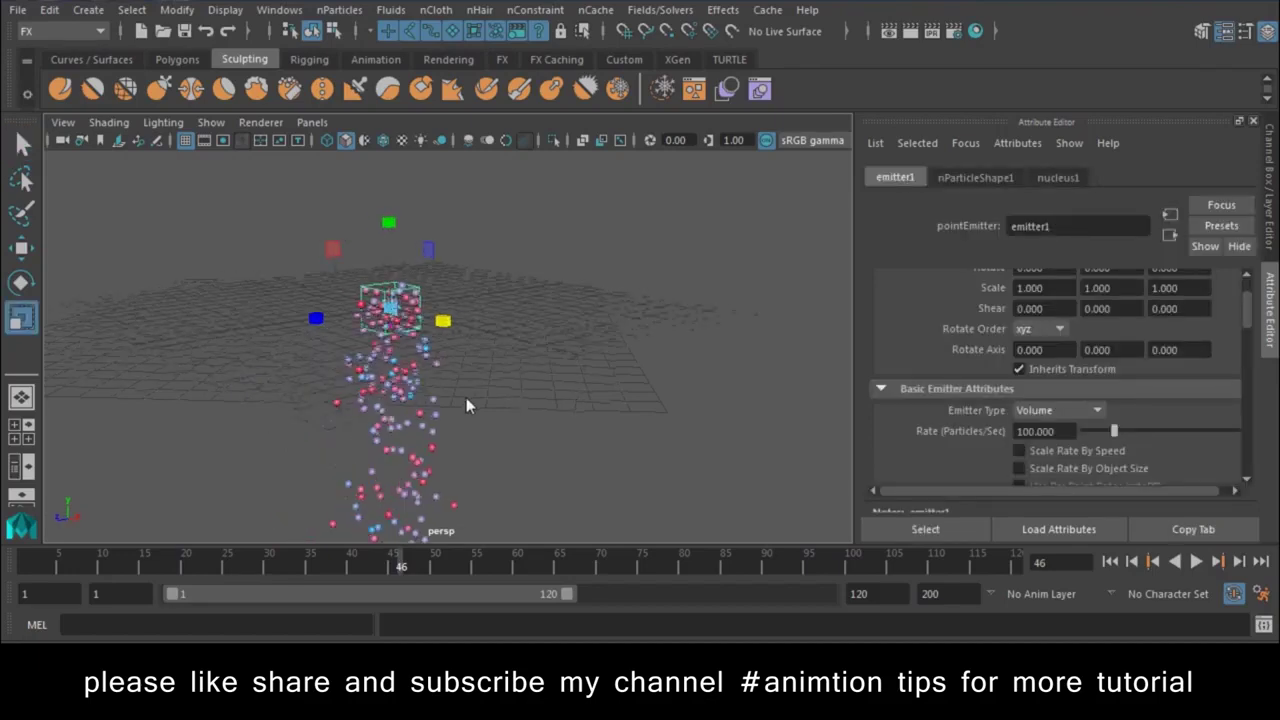
pyautogui.click(1111, 562)
pyautogui.moveTo(390, 307); pyautogui.dragTo(615, 324)
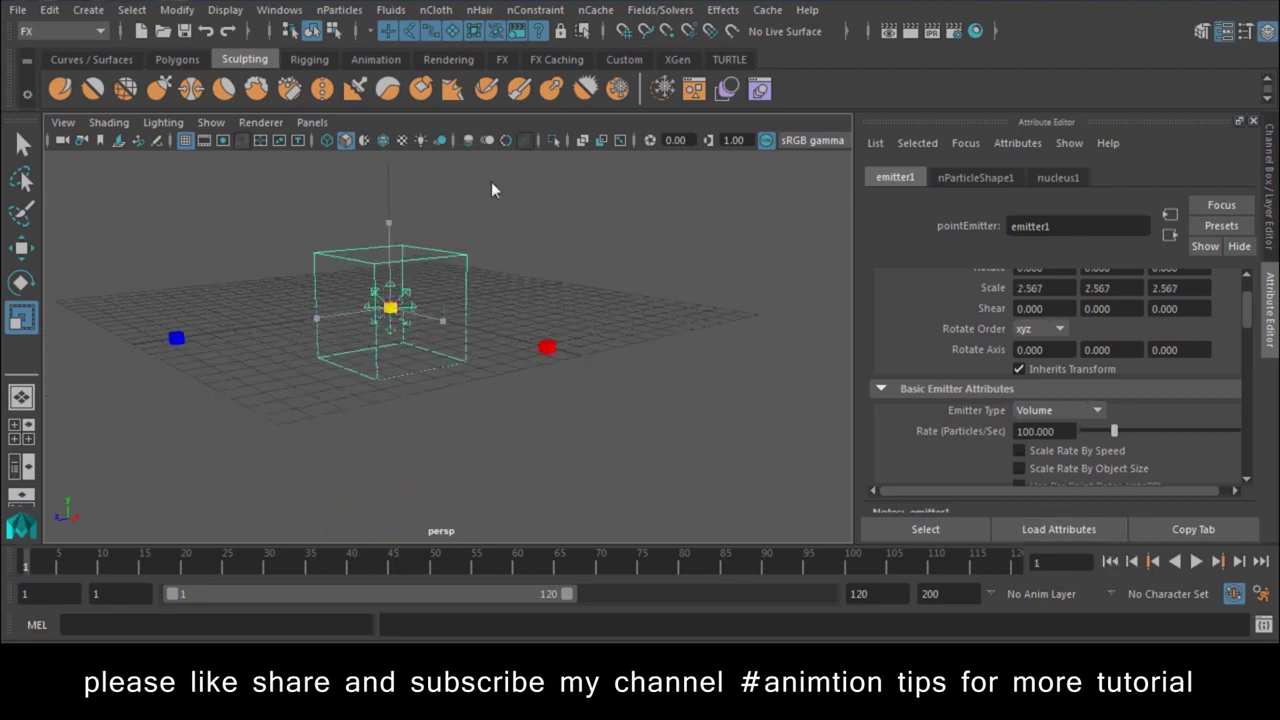
pyautogui.moveTo(395, 312)
pyautogui.keyDown('alt'); pyautogui.mouseDown()
pyautogui.moveTo(406, 340)
pyautogui.moveTo(415, 320)
pyautogui.mouseUp(); pyautogui.keyUp('alt')
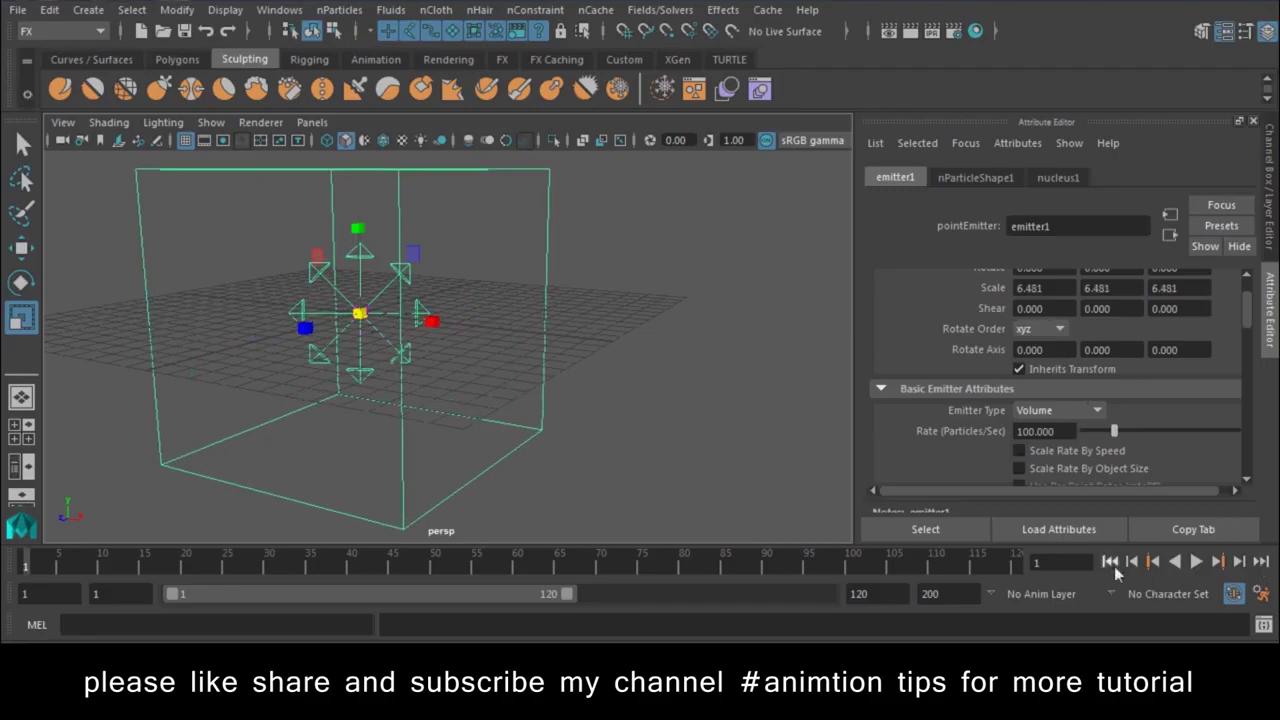
pyautogui.click(1196, 562)
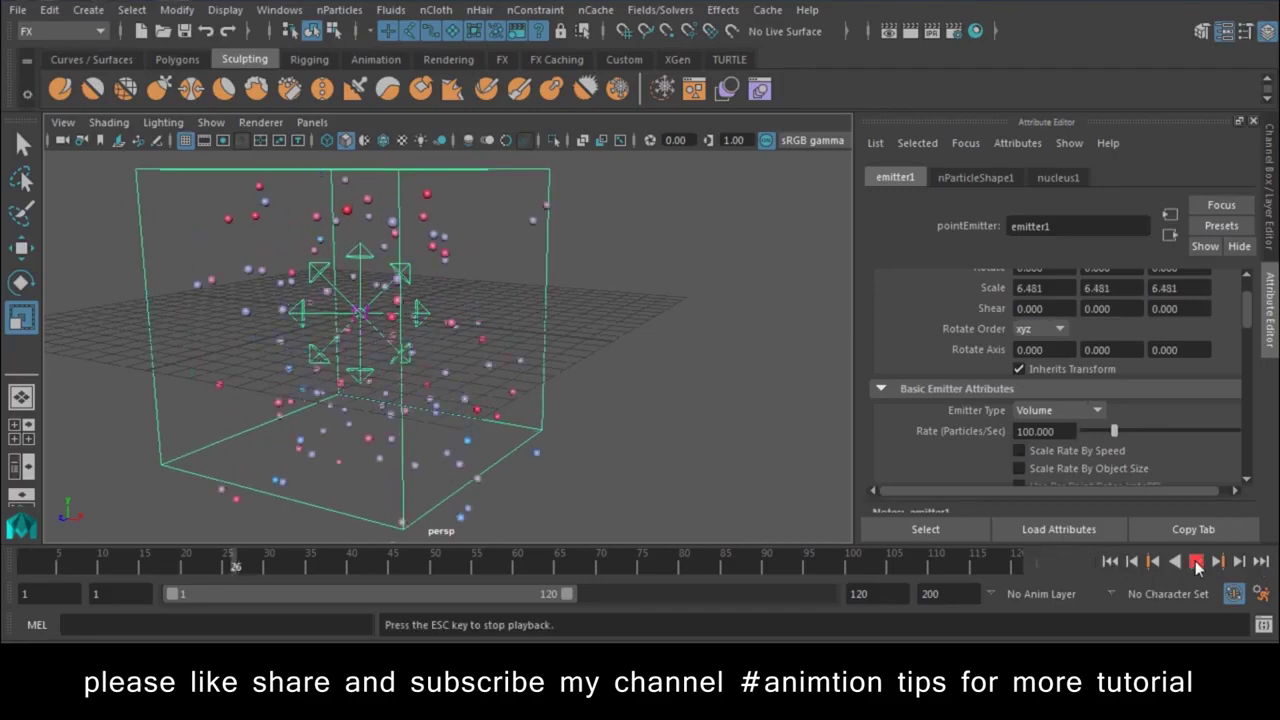
pyautogui.keyDown('alt'); pyautogui.moveTo(636, 393); pyautogui.dragTo(526, 302); pyautogui.keyUp('alt')
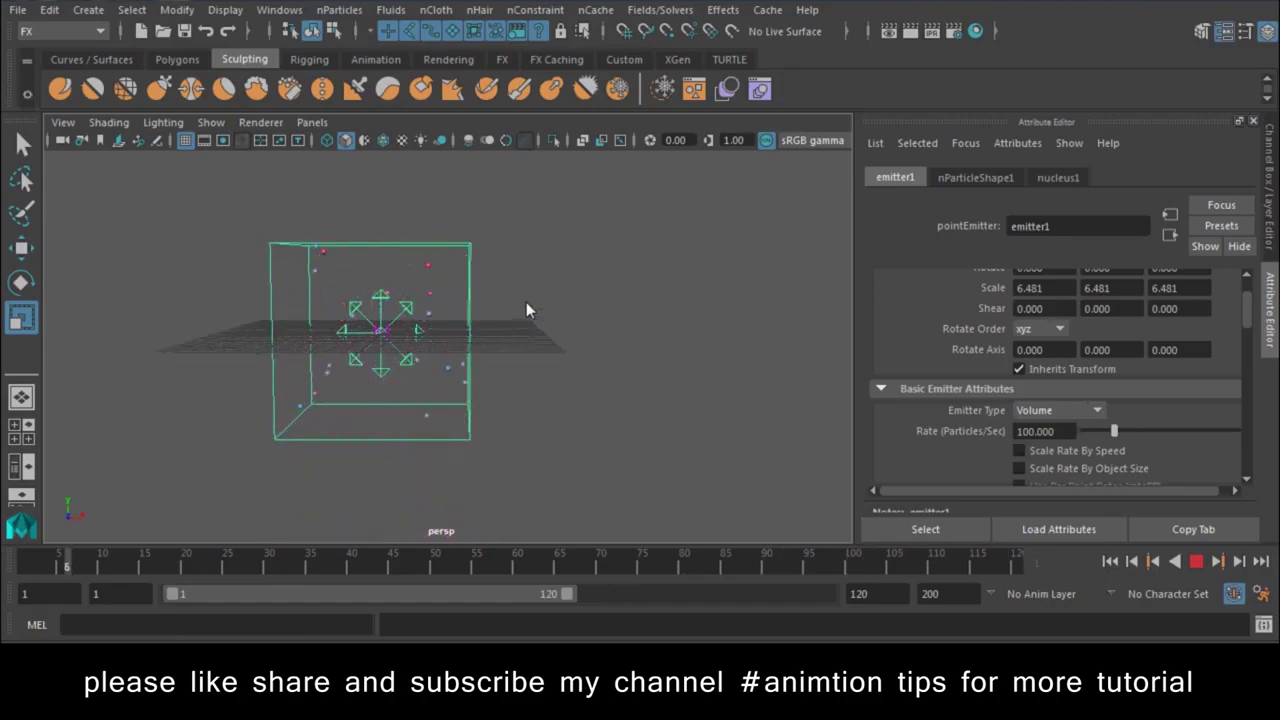
# Step: Stop playback, keep the Volume type, and set Volume Shape to Sphere
pyautogui.click(1196, 562)
pyautogui.click(1062, 411)
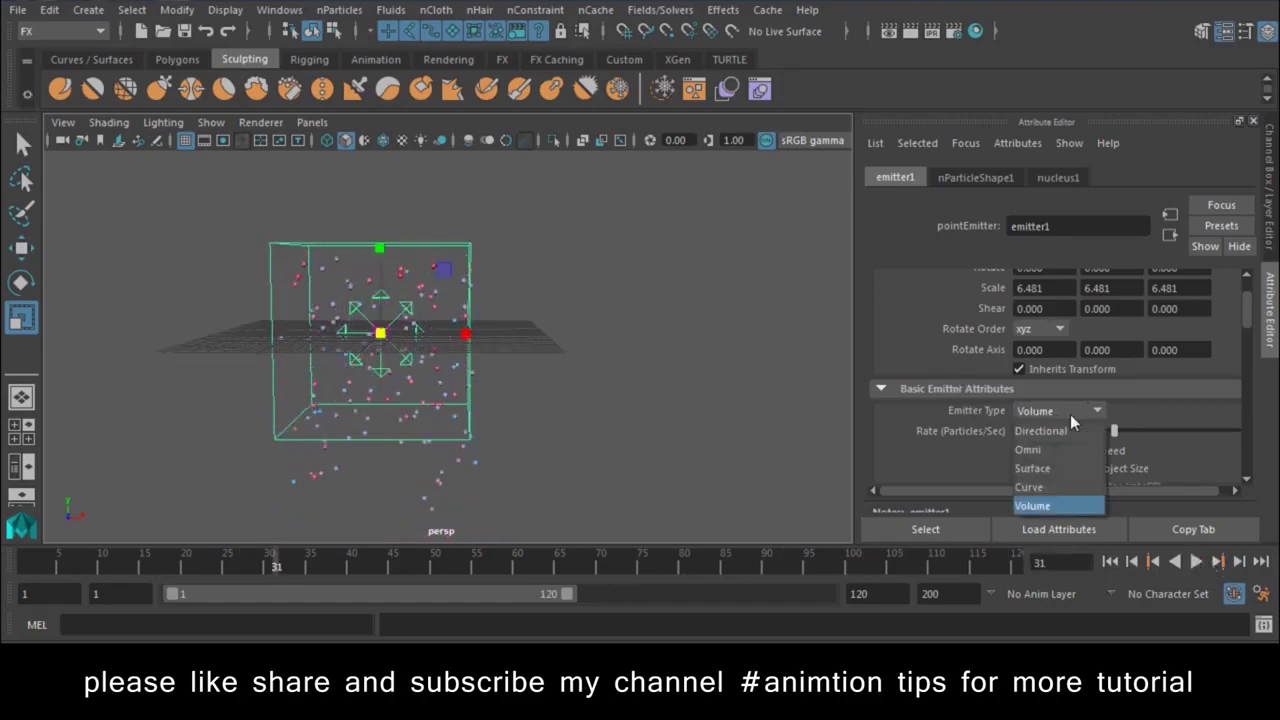
pyautogui.click(1070, 414)
pyautogui.scroll(-3, 1070, 414)
pyautogui.scroll(-3, 1070, 414)
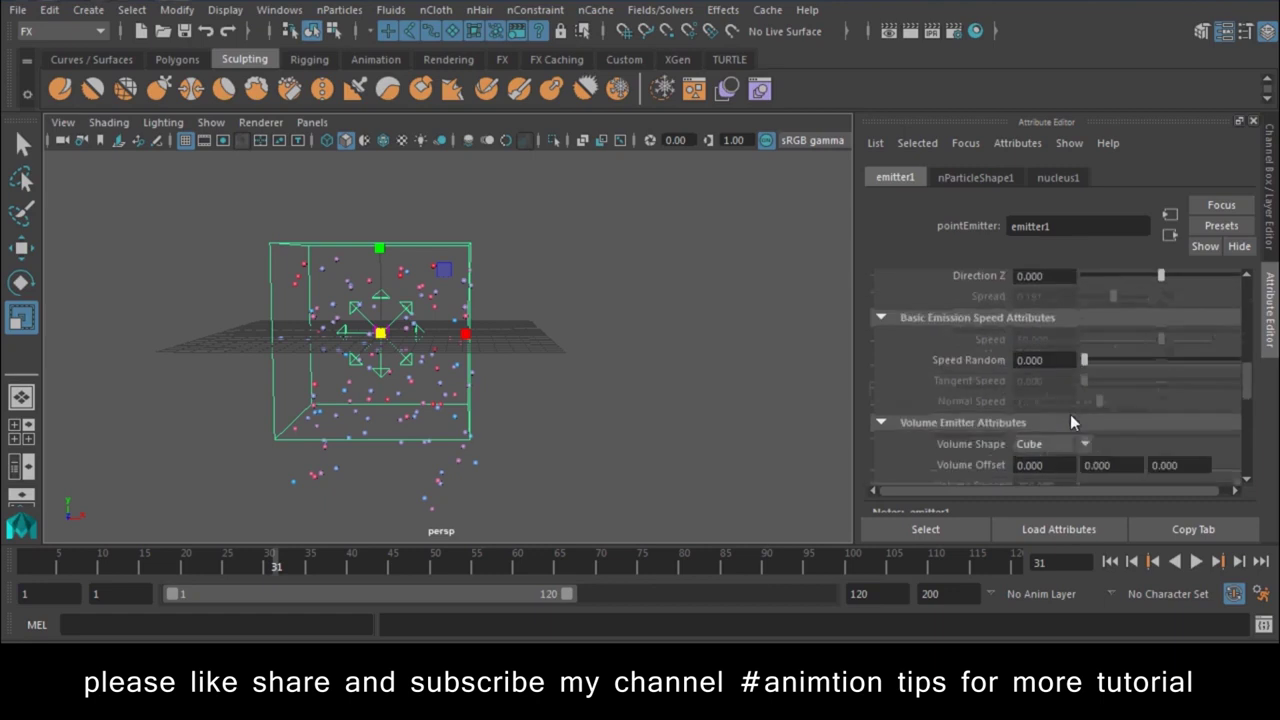
pyautogui.scroll(-3, 1070, 414)
pyautogui.click(1071, 334)
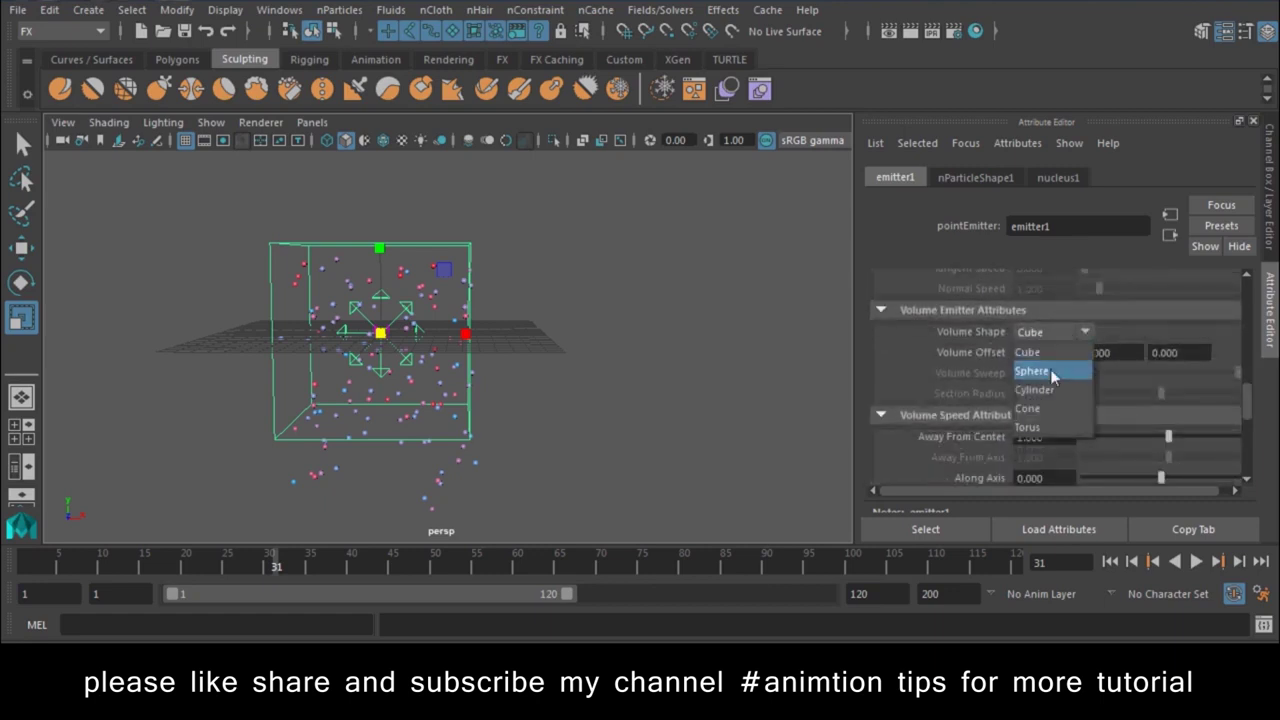
pyautogui.click(1050, 369)
# Step: Try Cone and then Torus as the emitter's volume shape
pyautogui.click(1052, 314)
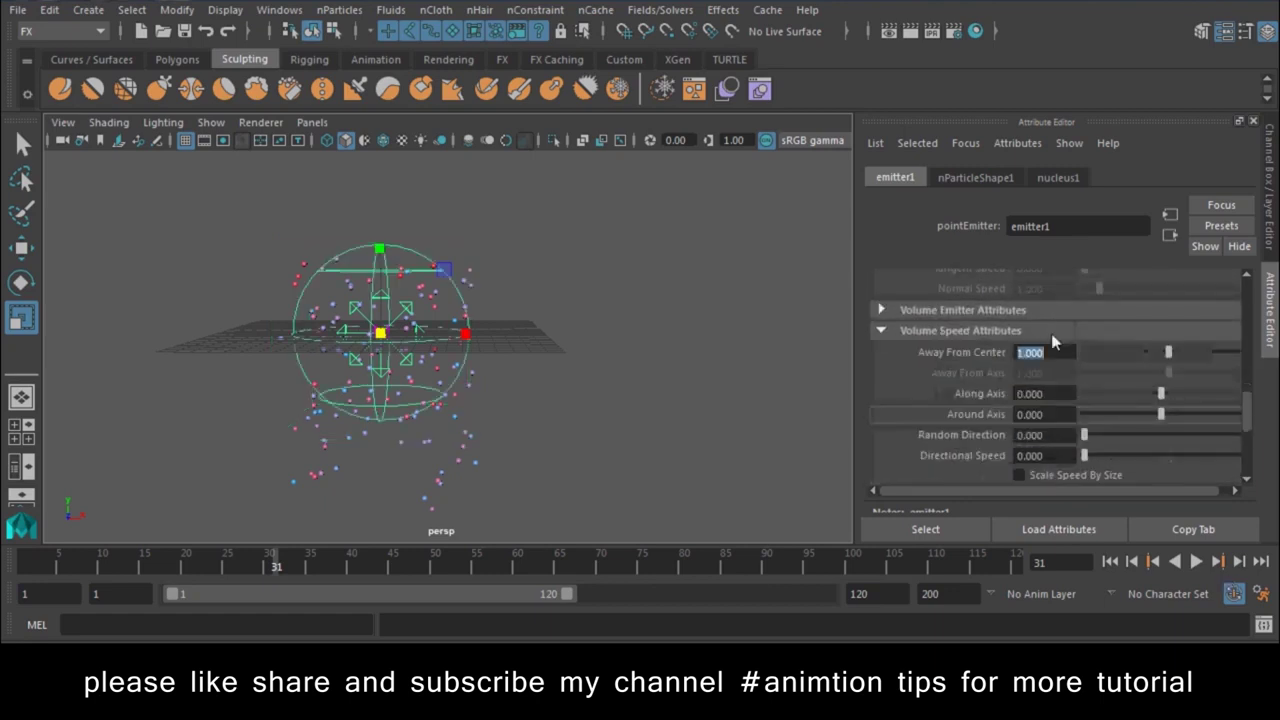
pyautogui.click(1043, 329)
pyautogui.click(1024, 312)
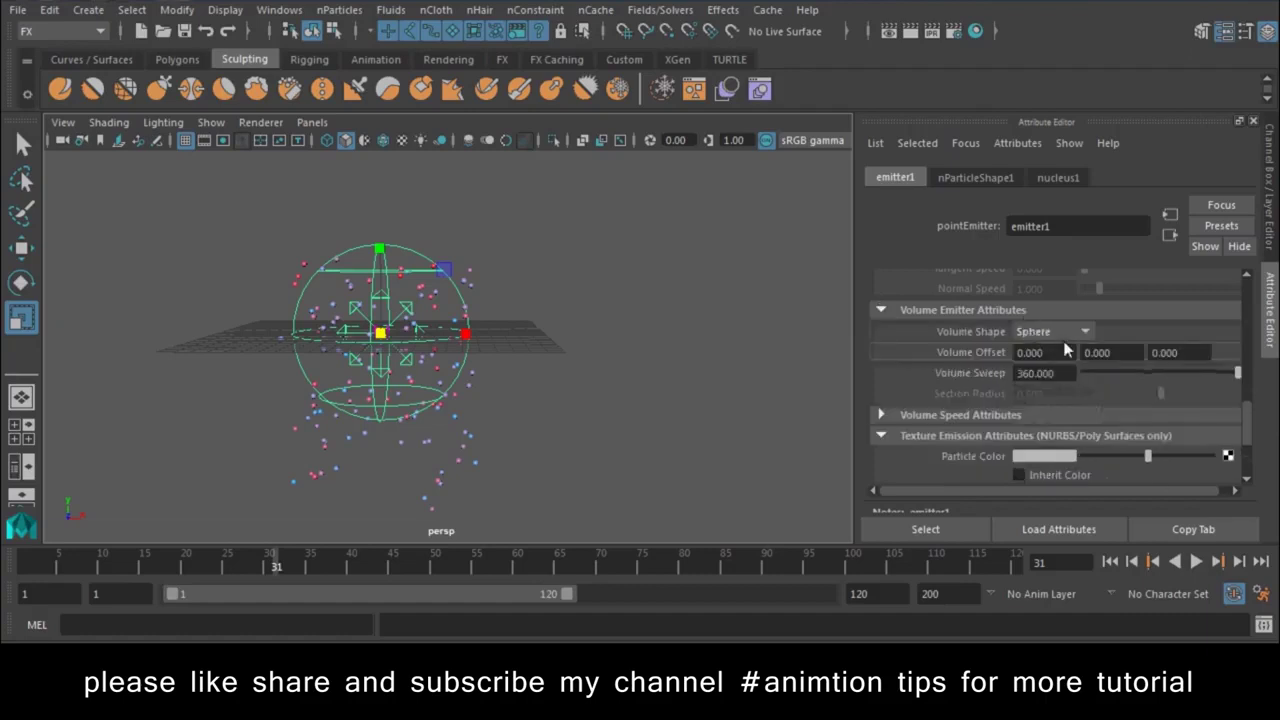
pyautogui.click(1068, 334)
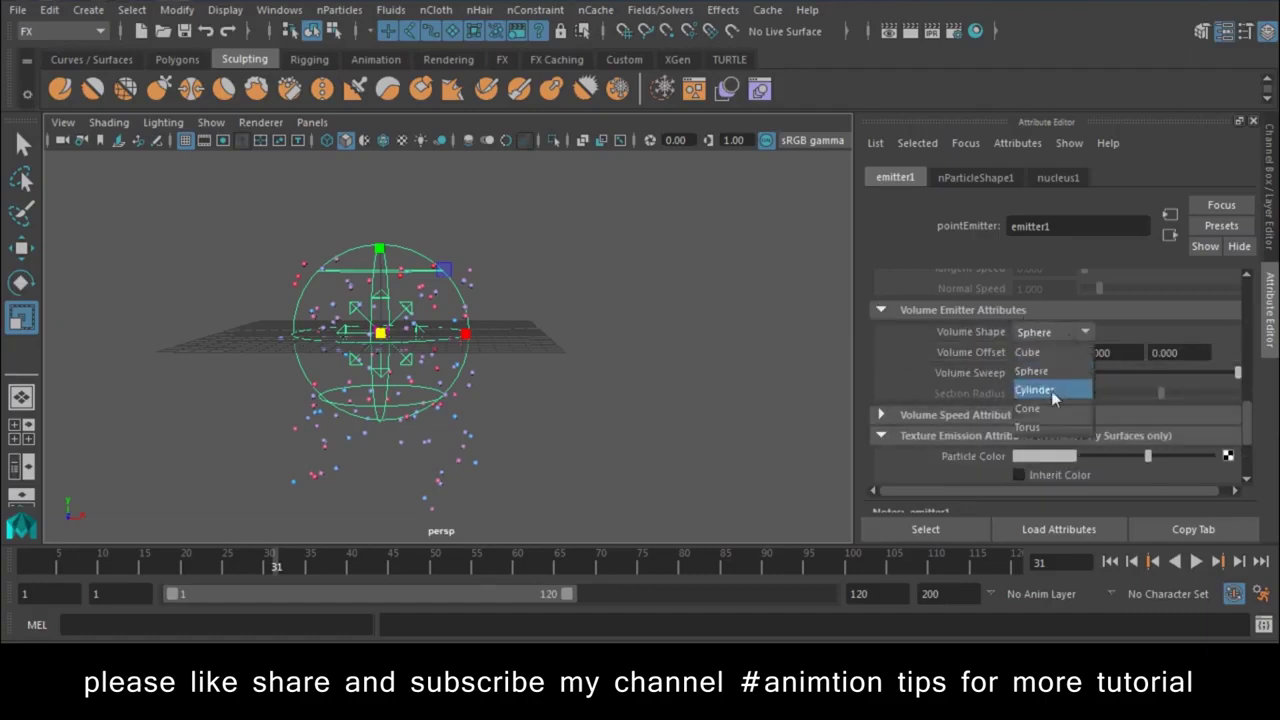
pyautogui.click(1050, 395)
pyautogui.click(1050, 334)
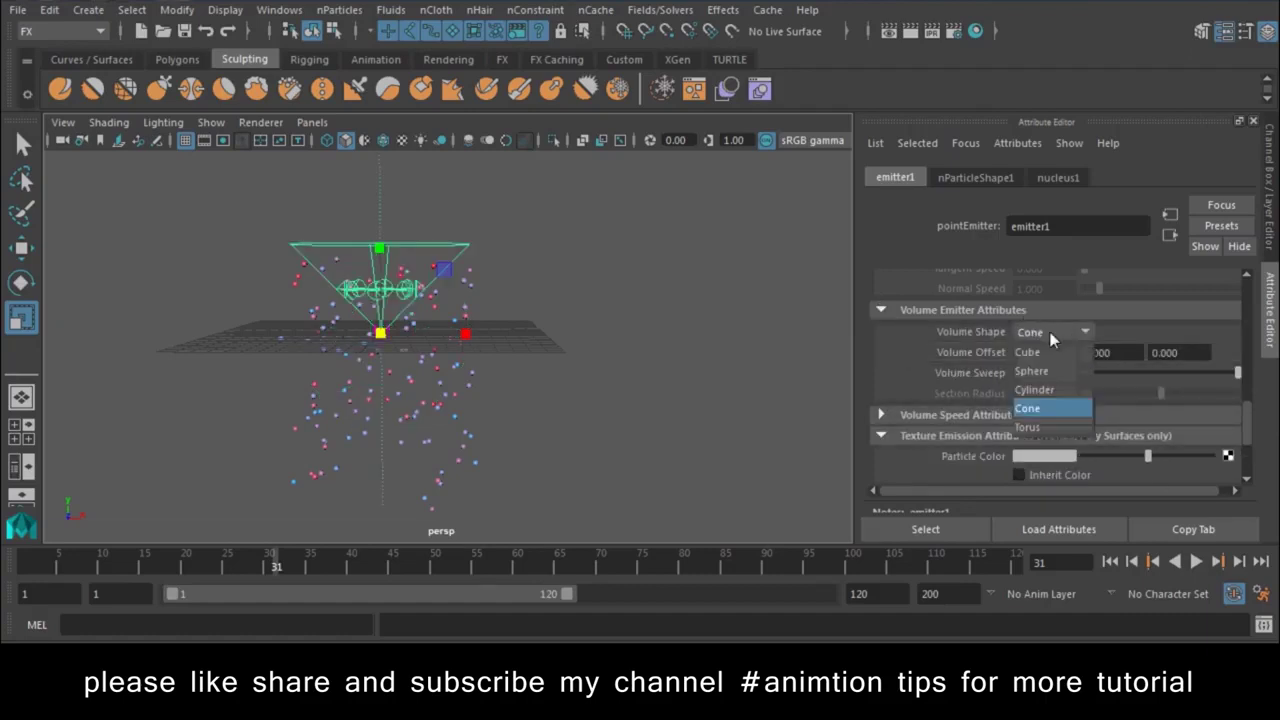
pyautogui.click(1033, 424)
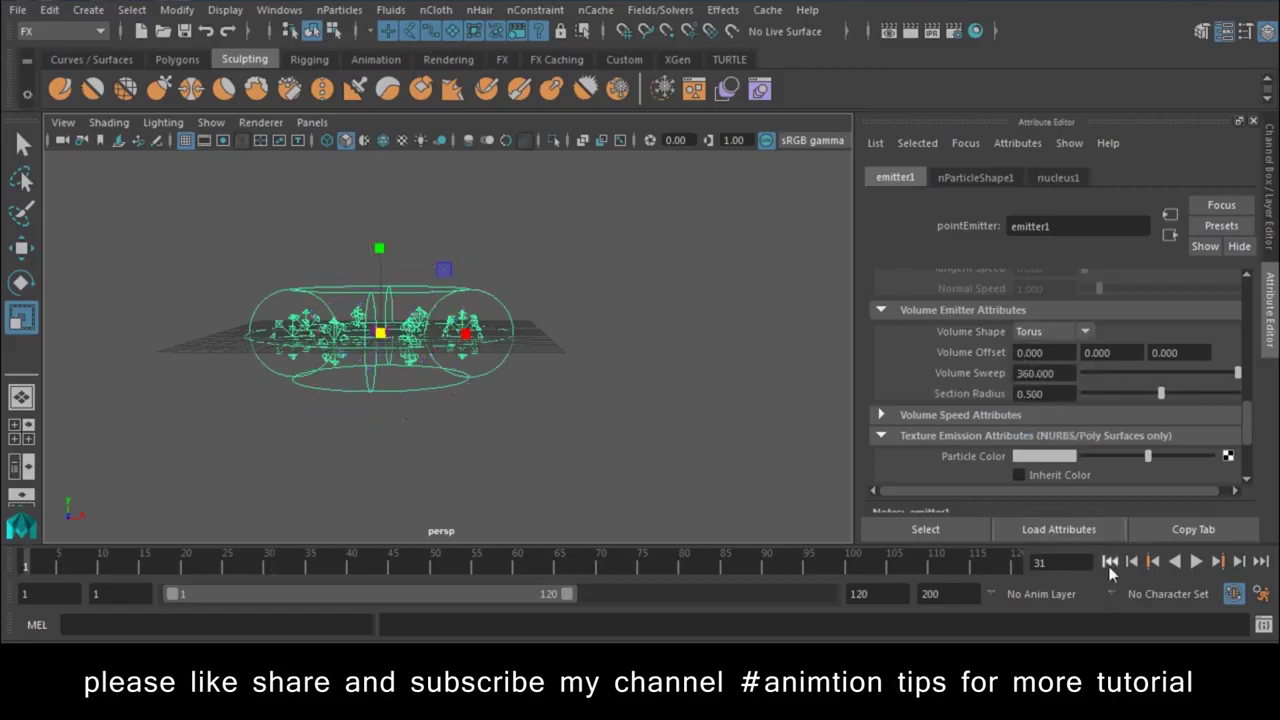
# Step: Play the torus emitter, shrink Section Radius to 0.074, and switch Volume Shape back to Cube
pyautogui.click(1195, 563)
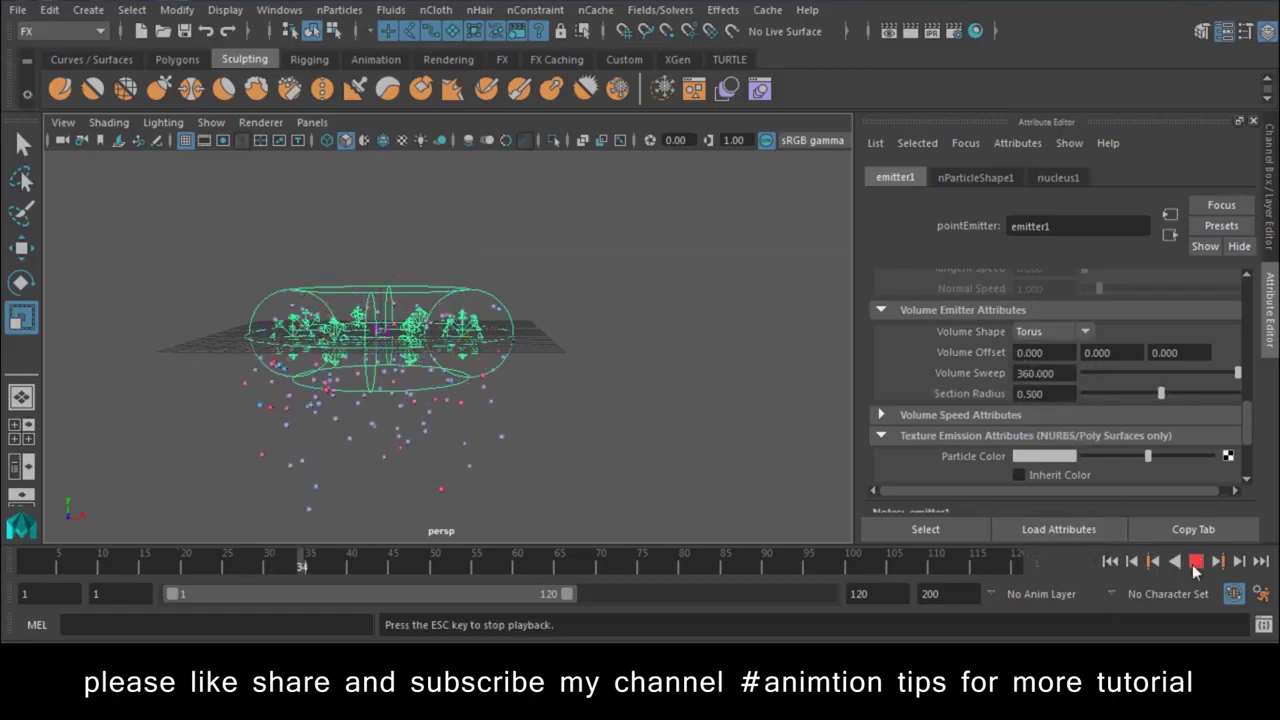
pyautogui.click(1195, 563)
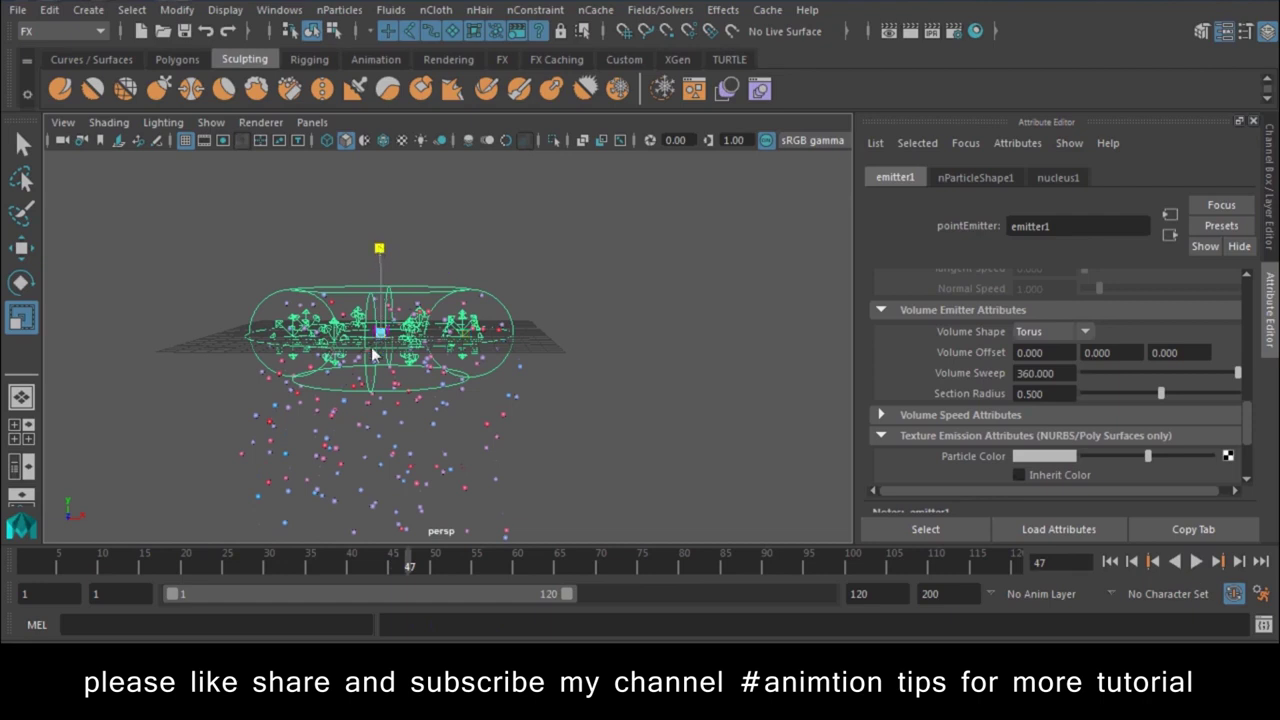
pyautogui.moveTo(1111, 392)
pyautogui.mouseDown()
pyautogui.moveTo(1127, 391)
pyautogui.moveTo(1093, 400)
pyautogui.mouseUp()
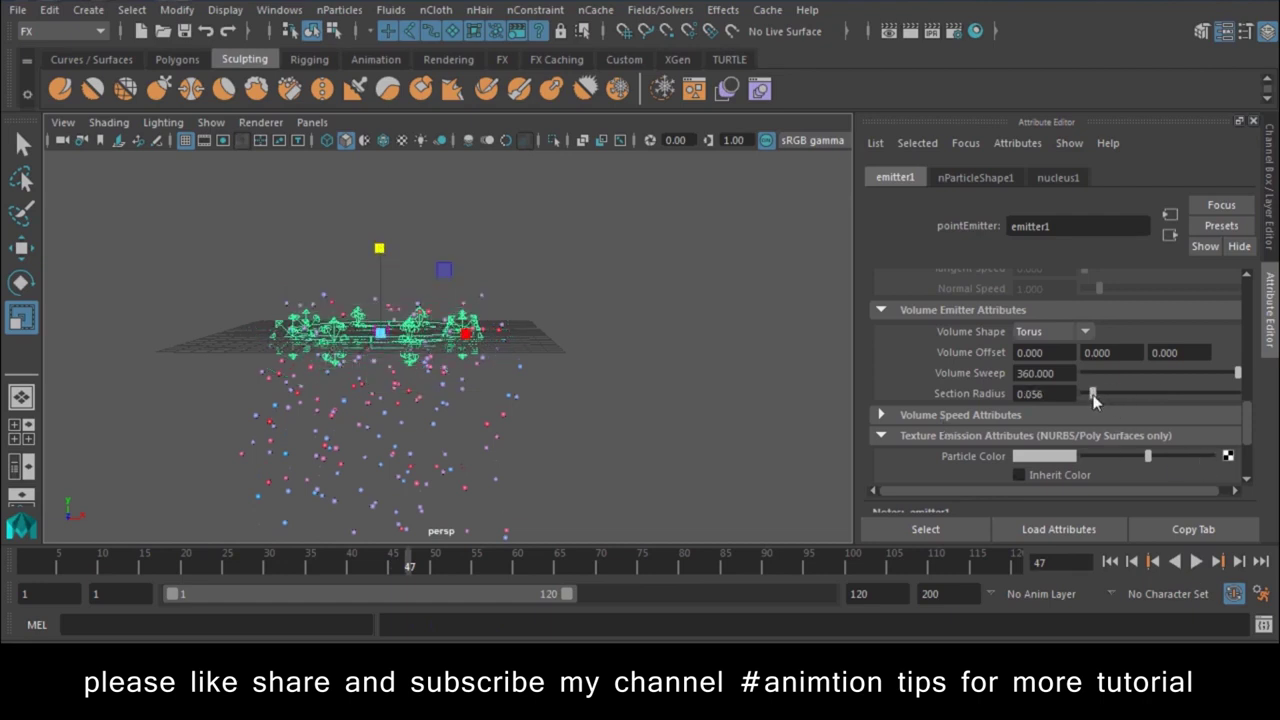
pyautogui.click(1195, 563)
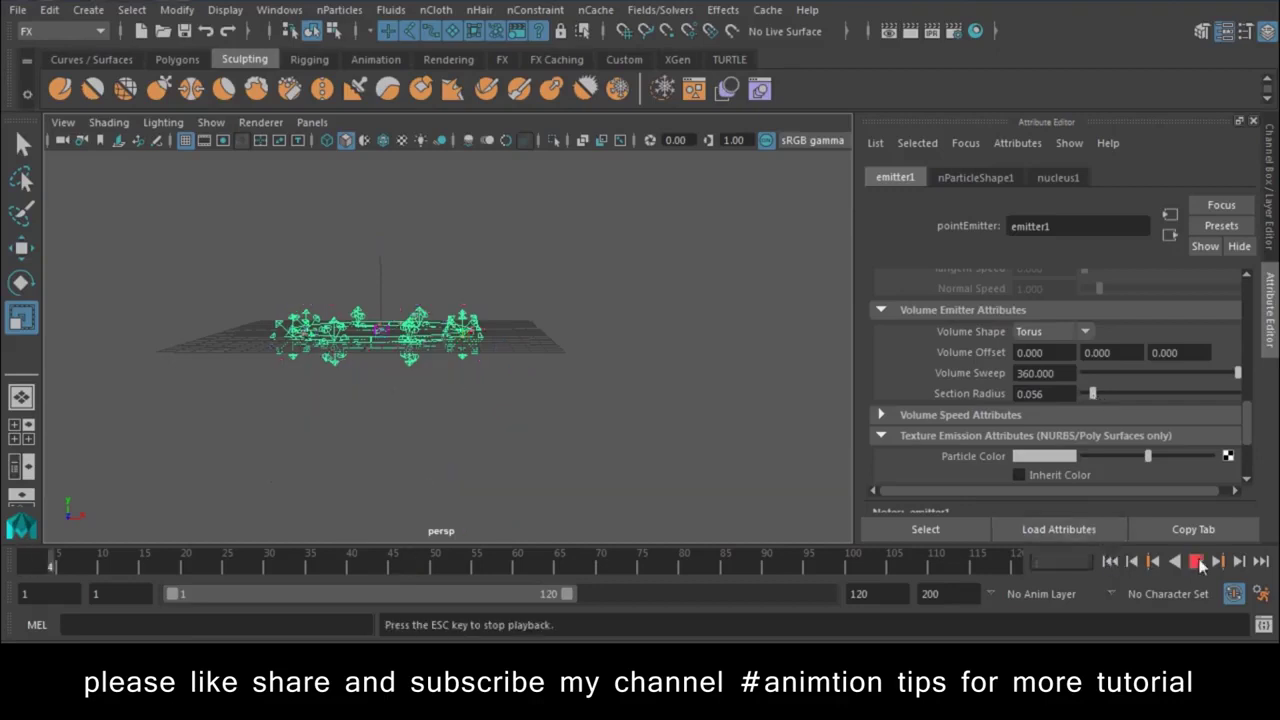
pyautogui.keyDown('alt'); pyautogui.moveTo(420, 340); pyautogui.dragTo(504, 335); pyautogui.keyUp('alt')
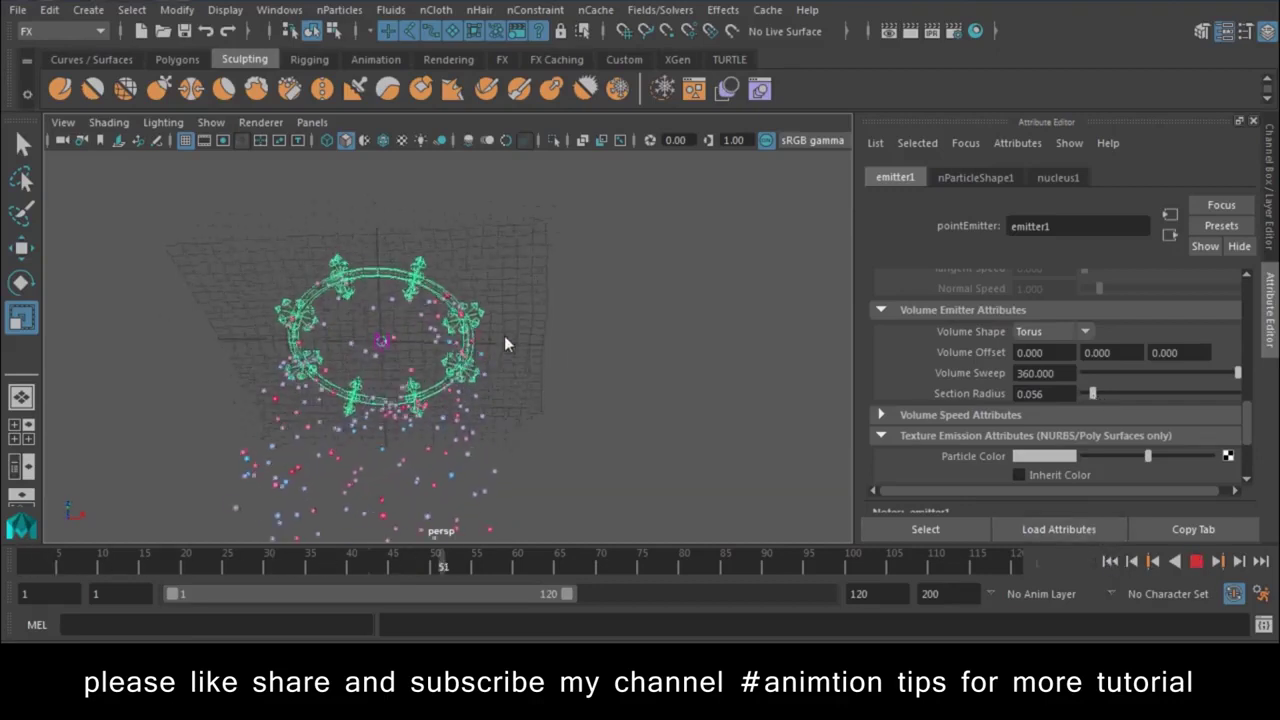
pyautogui.click(1055, 338)
pyautogui.click(1053, 348)
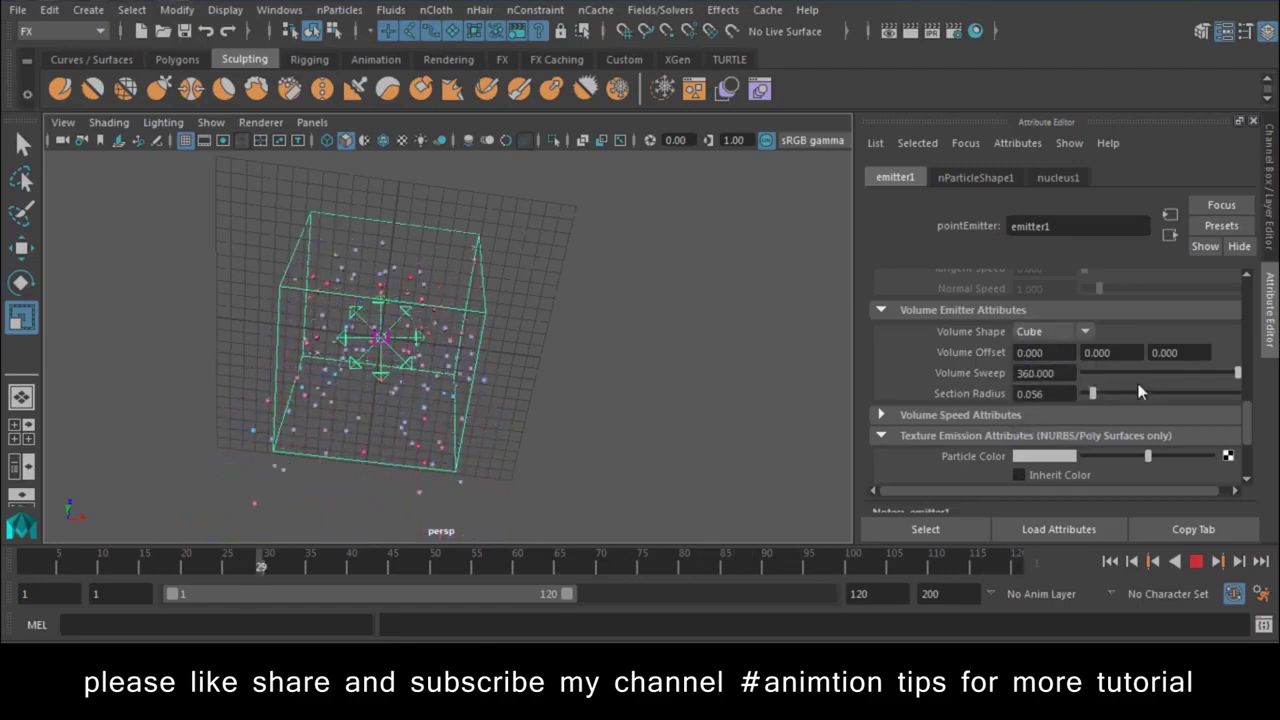
pyautogui.moveTo(1101, 396)
pyautogui.mouseDown()
pyautogui.moveTo(1087, 396)
pyautogui.moveTo(1115, 376)
pyautogui.mouseUp()
# Step: Stop playback at frame 29 and do a test render of the current frame
pyautogui.click(1196, 561)
pyautogui.press('t')
pyautogui.keyDown('alt'); pyautogui.moveTo(372, 362); pyautogui.dragTo(423, 464); pyautogui.keyUp('alt')
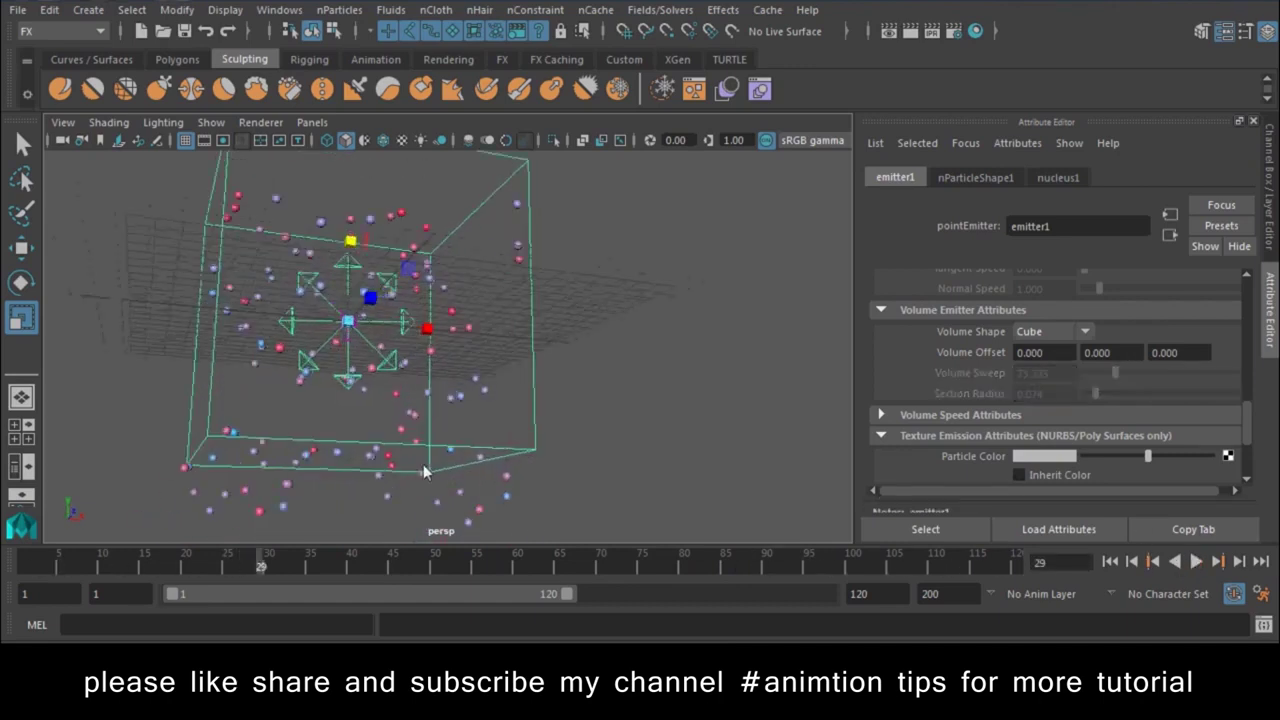
pyautogui.click(912, 33)
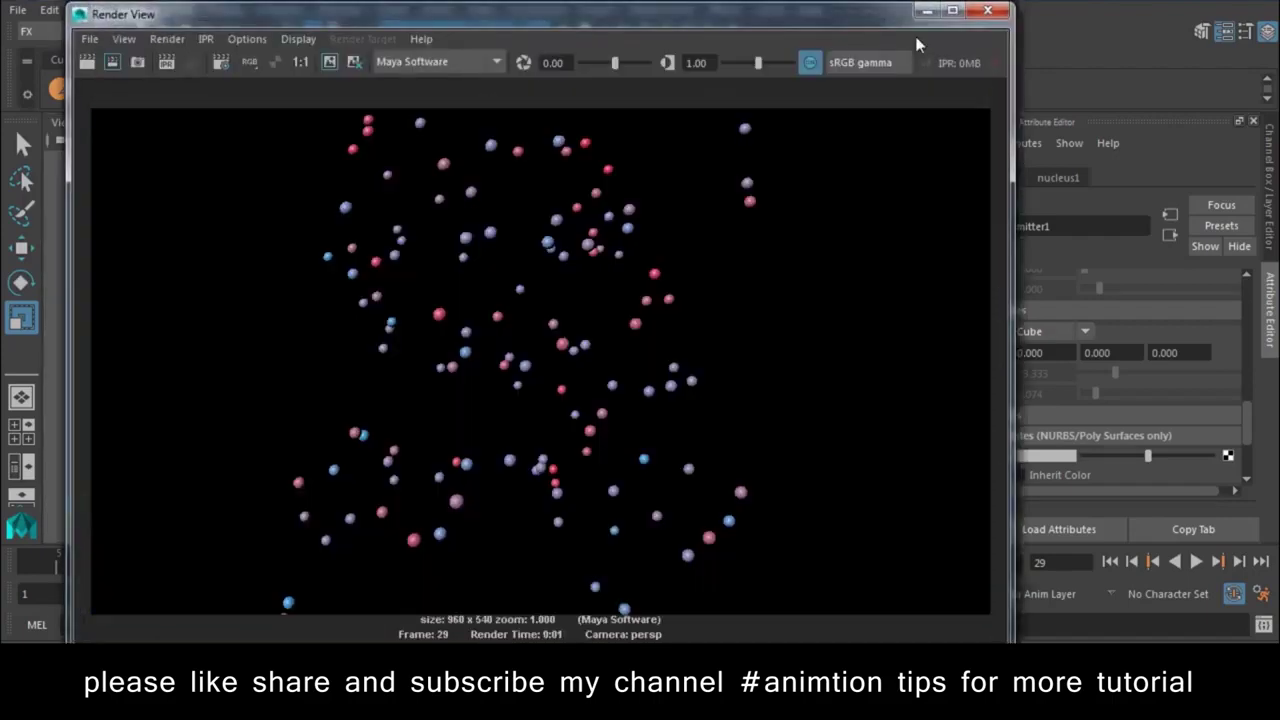
pyautogui.click(988, 10)
pyautogui.scroll(-3, 676, 418)
pyautogui.scroll(1, 417, 365)
pyautogui.scroll(3, 417, 373)
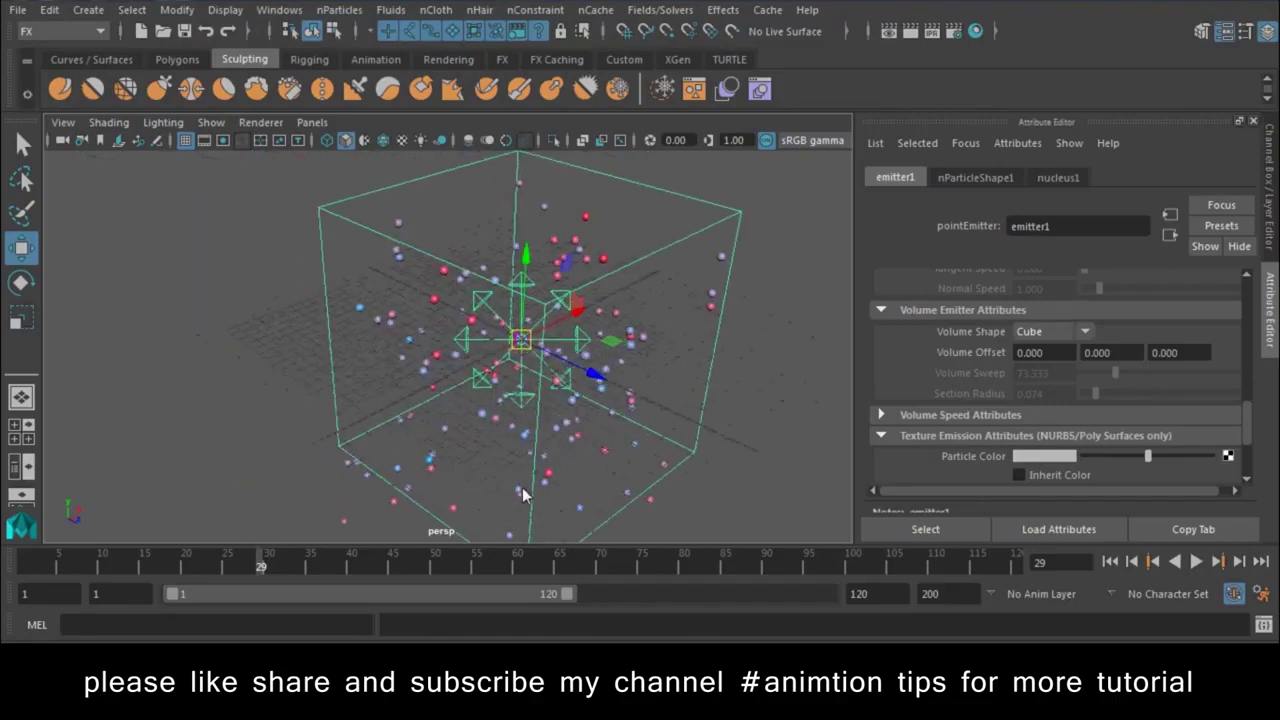
# Step: Create a polygon sphere, pSphere1, on the grid from the Polygons shelf
pyautogui.click(105, 58)
pyautogui.click(177, 59)
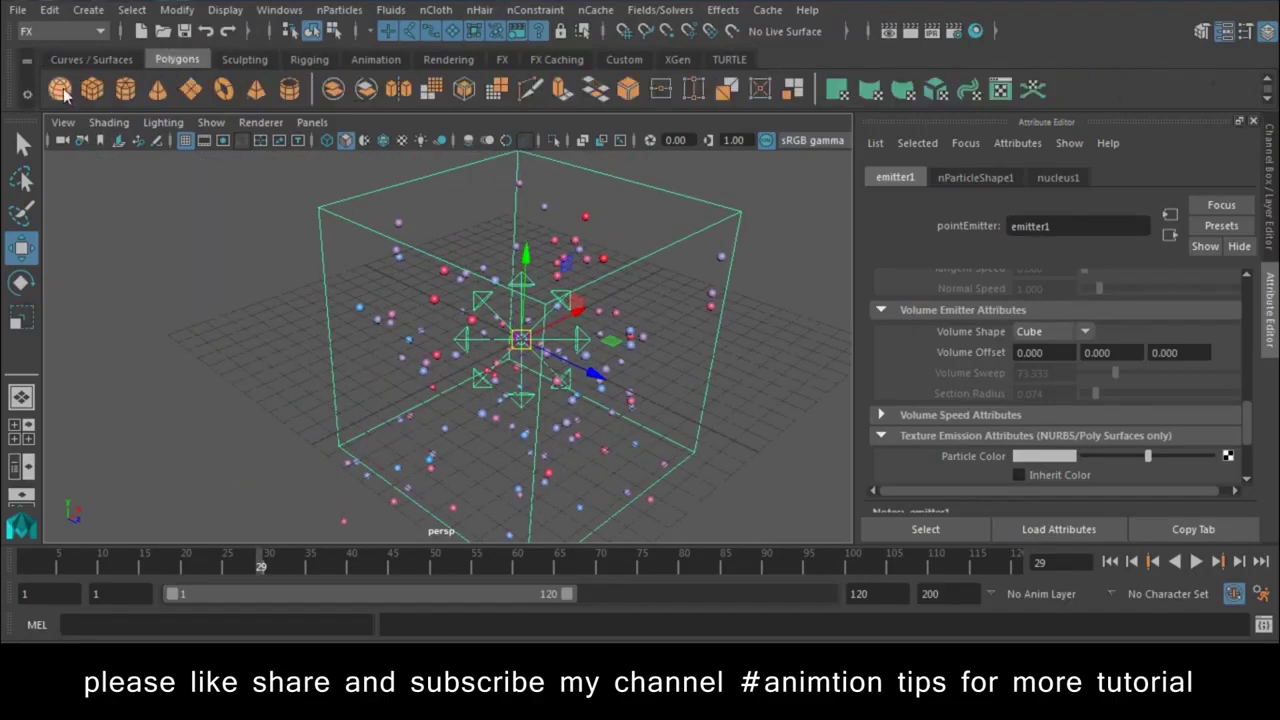
pyautogui.moveTo(191, 361); pyautogui.dragTo(201, 371)
# Step: Select a vertex loop on pSphere1 with soft selection on and the scale tool active
pyautogui.press('f')
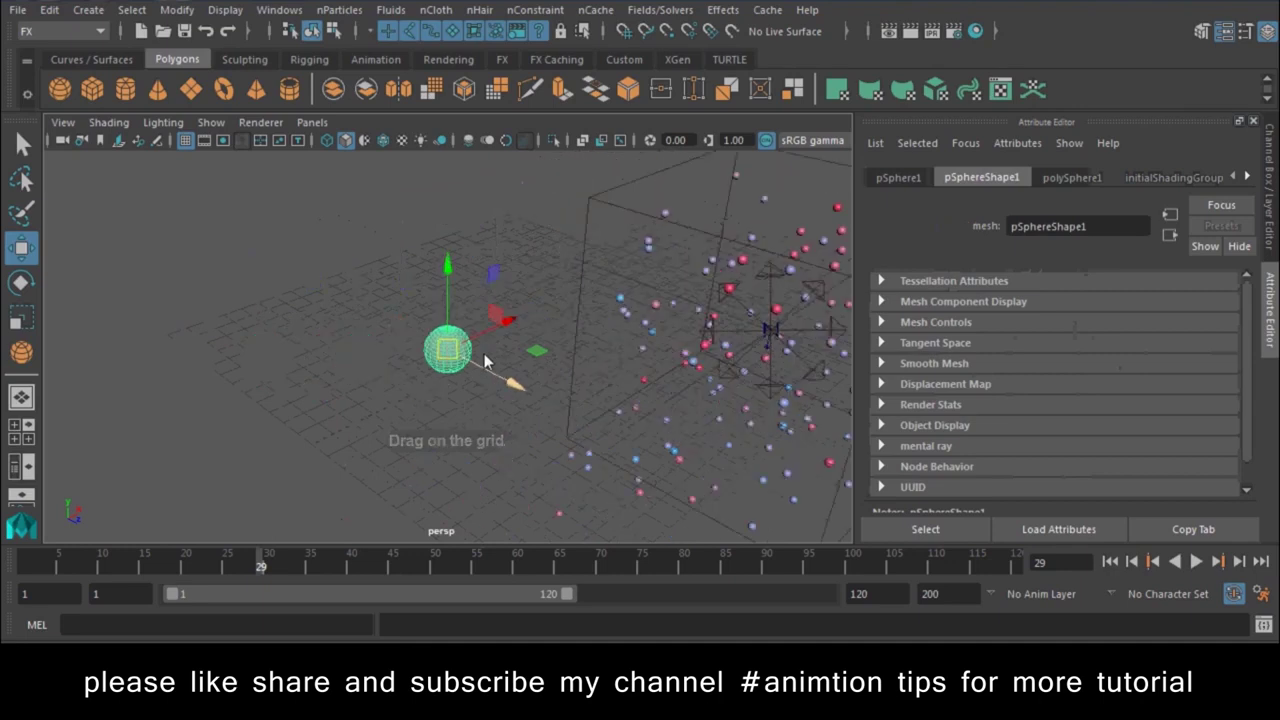
pyautogui.moveTo(415, 345); pyautogui.dragTo(328, 108, button='right')
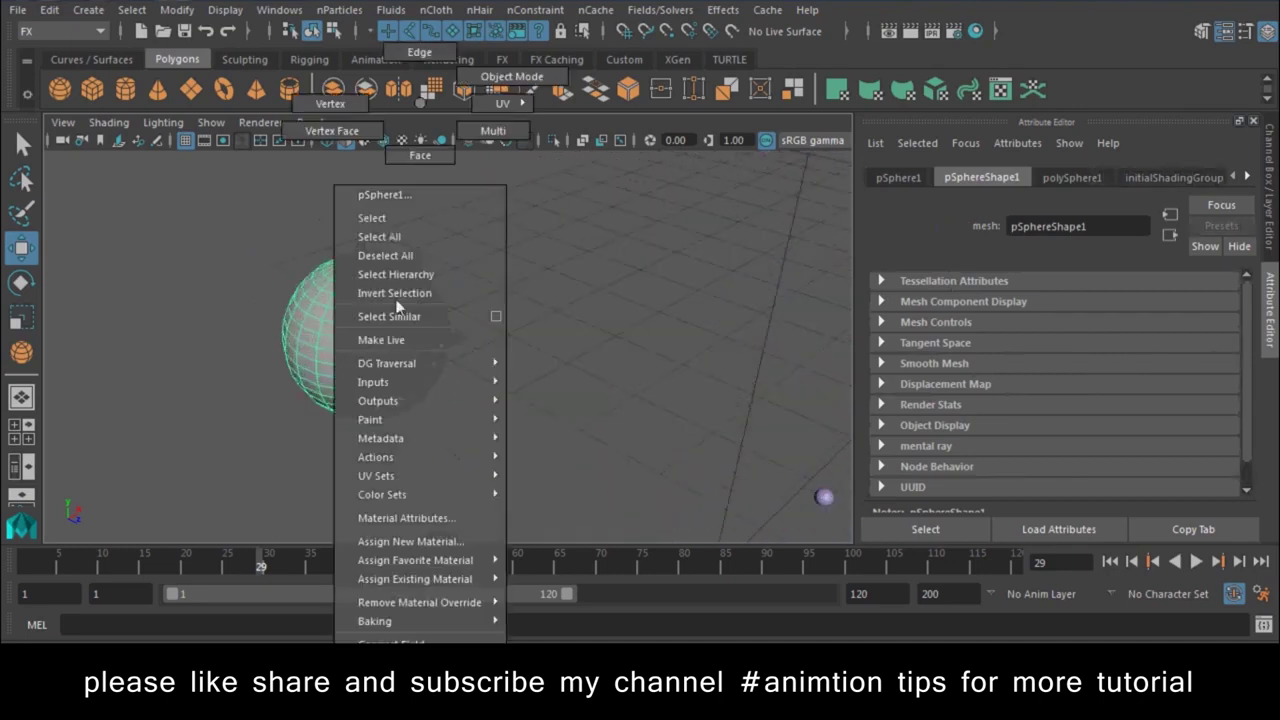
pyautogui.click(438, 331)
pyautogui.keyDown('shift'); pyautogui.doubleClick(331, 375); pyautogui.keyUp('shift')
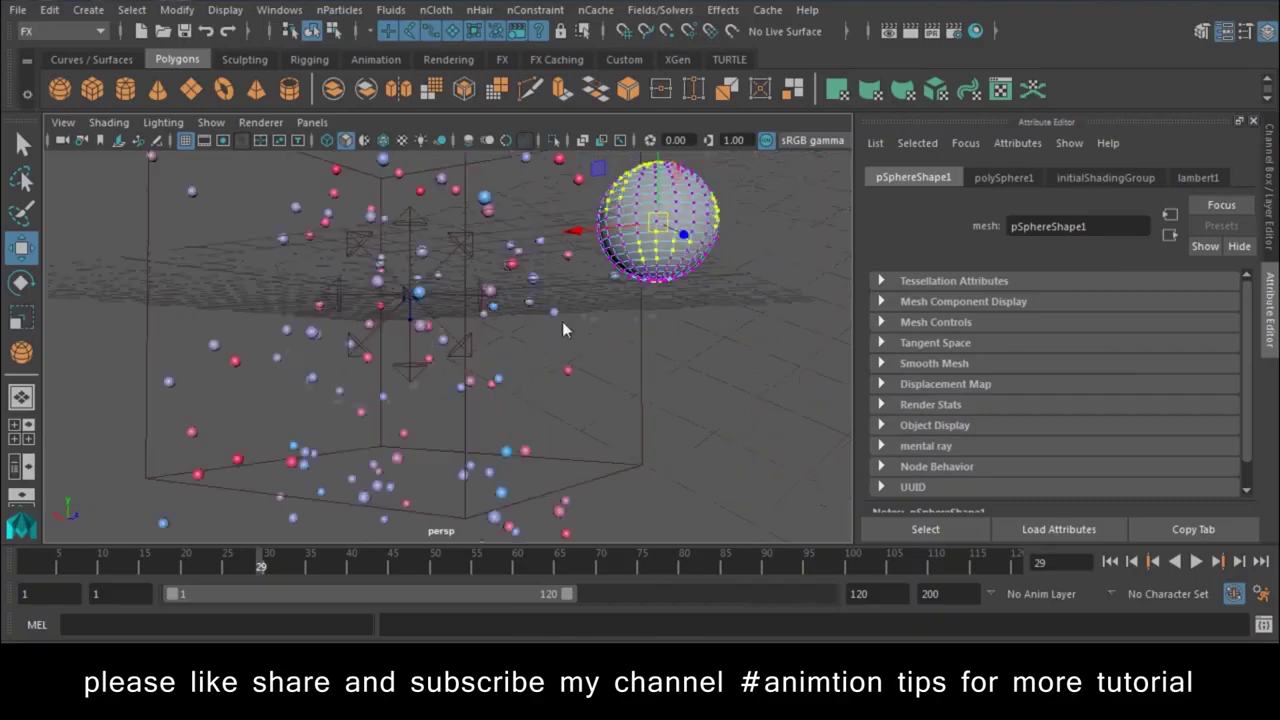
pyautogui.press('b')
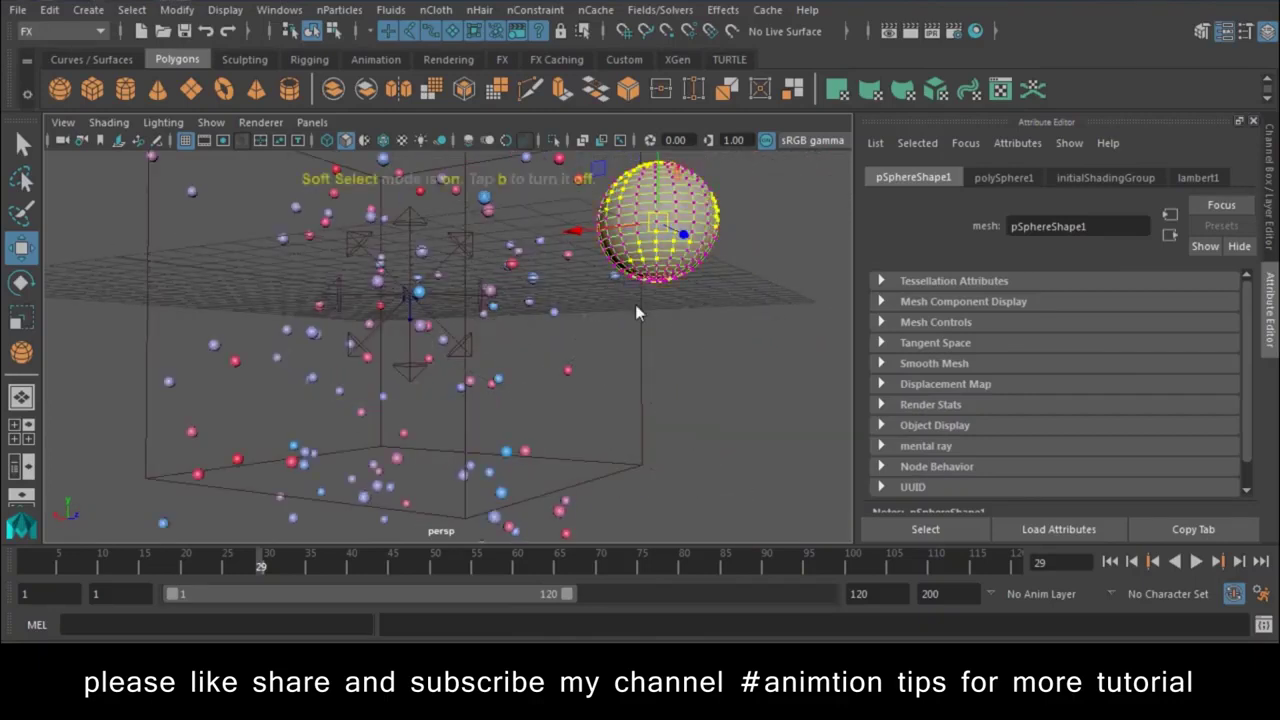
pyautogui.press('r')
pyautogui.press('f')
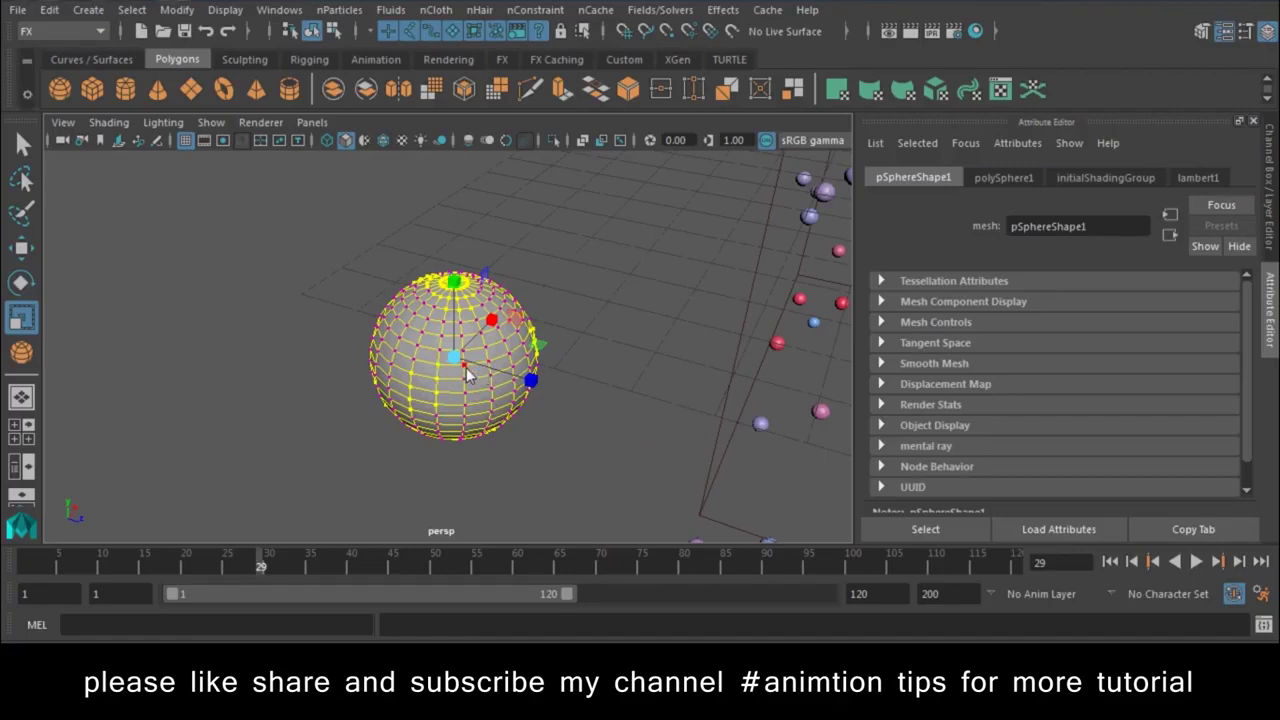
# Step: Pull the soft-selected vertices into a lumpy, multi-lobed blob and deselect it
pyautogui.scroll(-3, 315, 403)
pyautogui.scroll(-2, 315, 403)
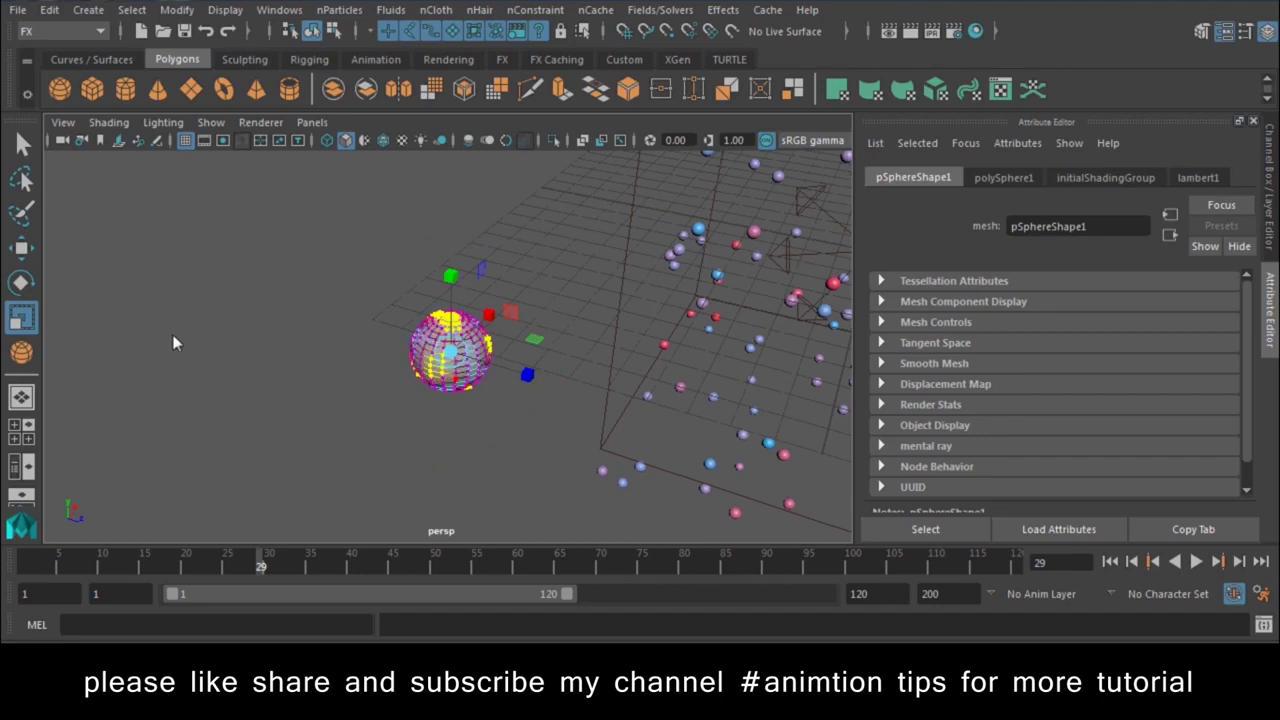
pyautogui.press('f')
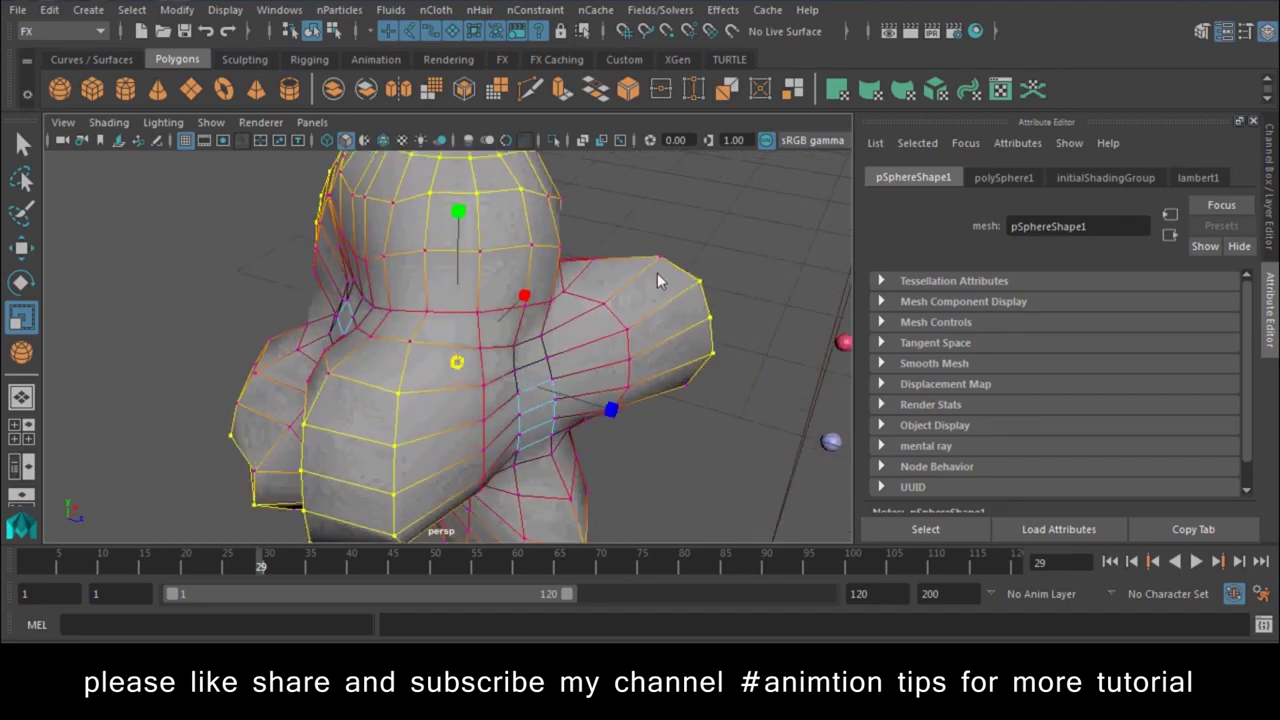
pyautogui.moveTo(627, 103); pyautogui.dragTo(705, 137, button='right')
pyautogui.click(756, 204)
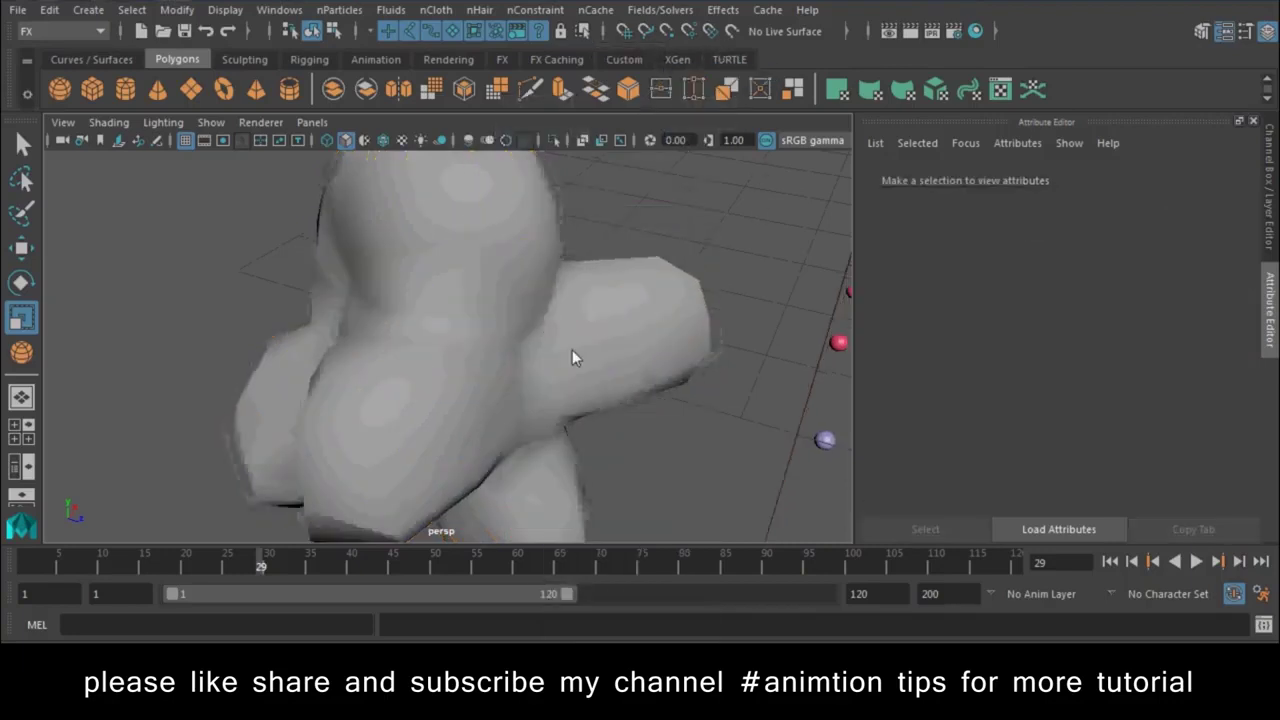
# Step: Select the lumpy pSphere1 blob and delete its construction history
pyautogui.scroll(-5, 520, 335)
pyautogui.click(474, 322)
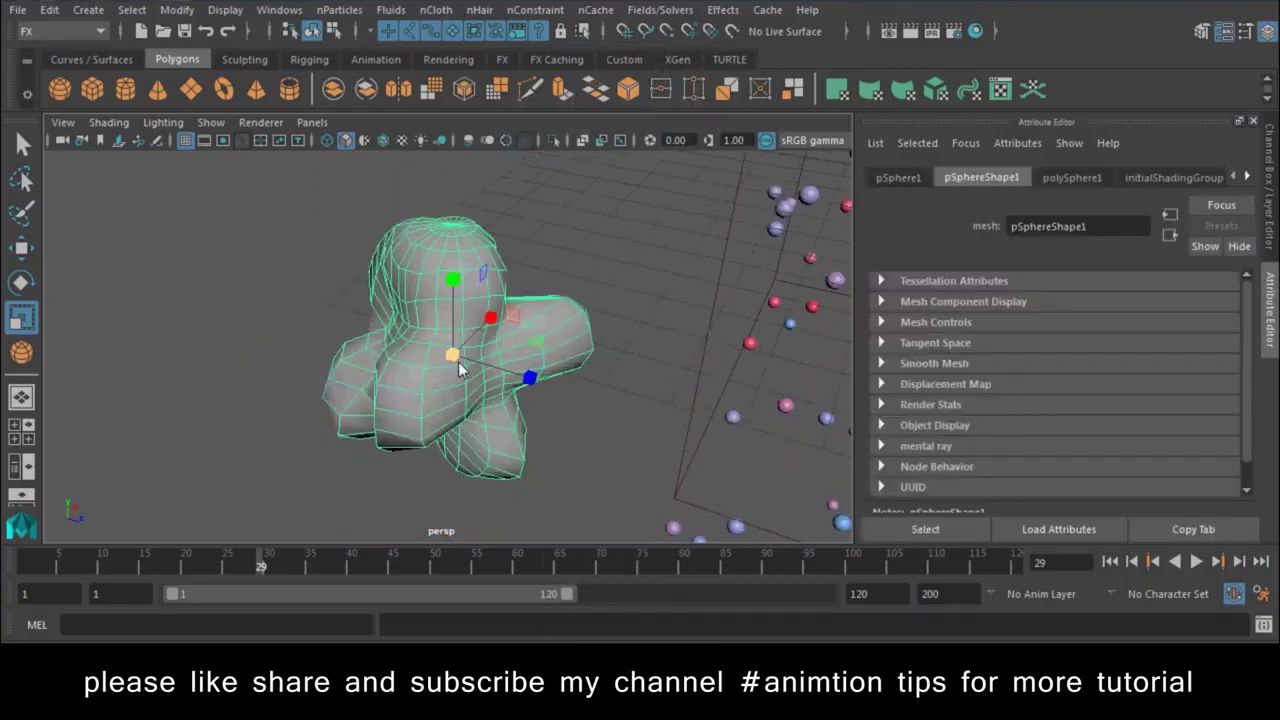
pyautogui.scroll(-5, 400, 330)
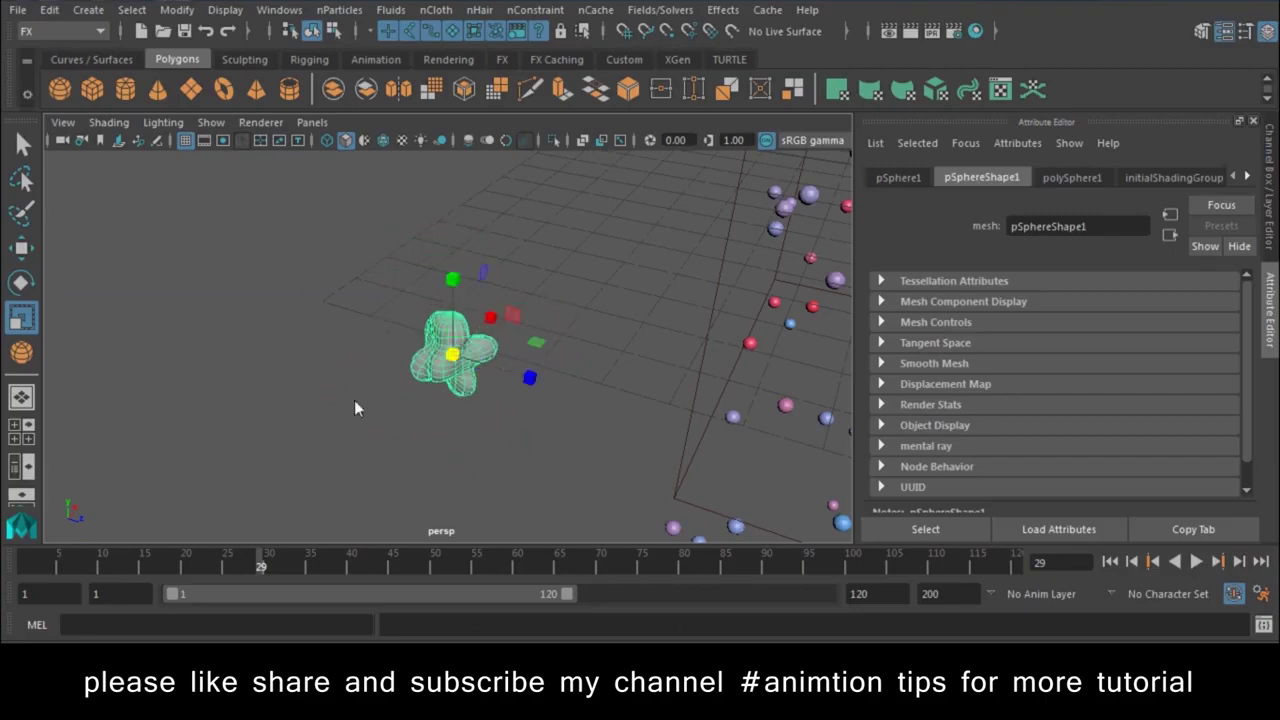
pyautogui.click(436, 458)
pyautogui.moveTo(436, 458)
pyautogui.keyDown('alt'); pyautogui.mouseDown()
pyautogui.moveTo(360, 418)
pyautogui.moveTo(444, 347)
pyautogui.mouseUp(); pyautogui.keyUp('alt')
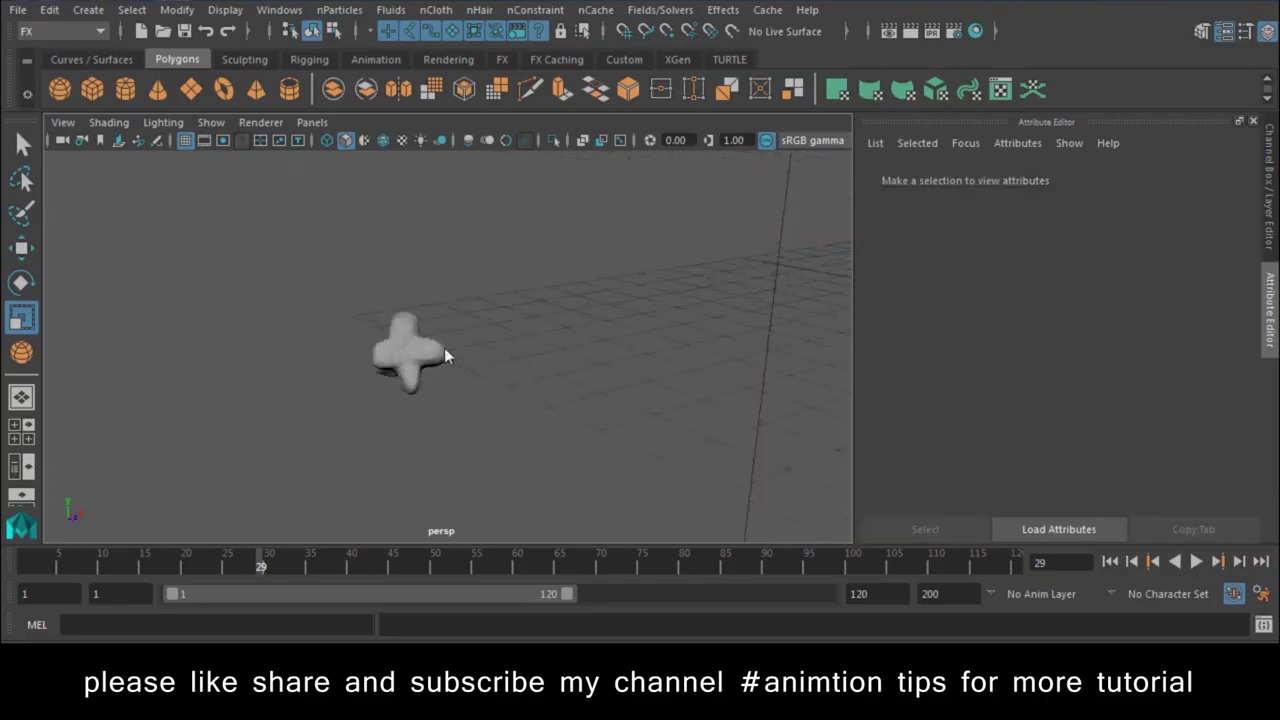
pyautogui.click(440, 347)
pyautogui.click(49, 9)
pyautogui.moveTo(110, 249)
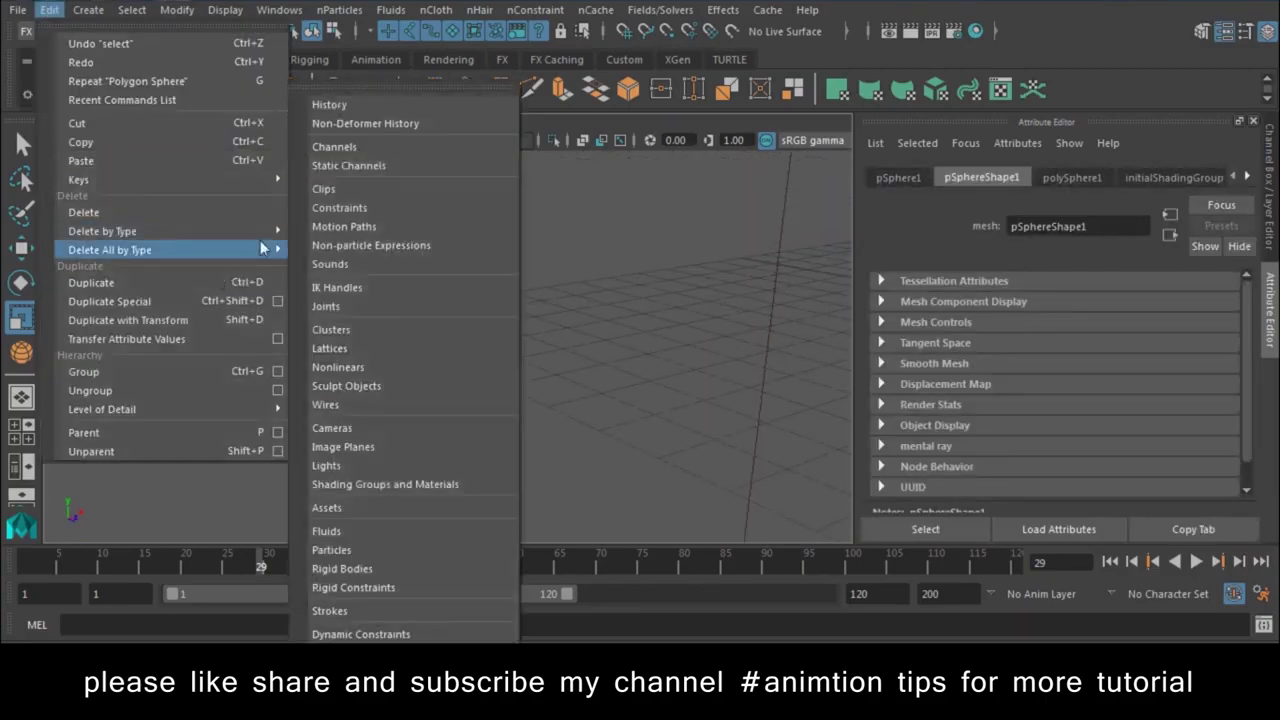
pyautogui.click(328, 247)
pyautogui.press('w')
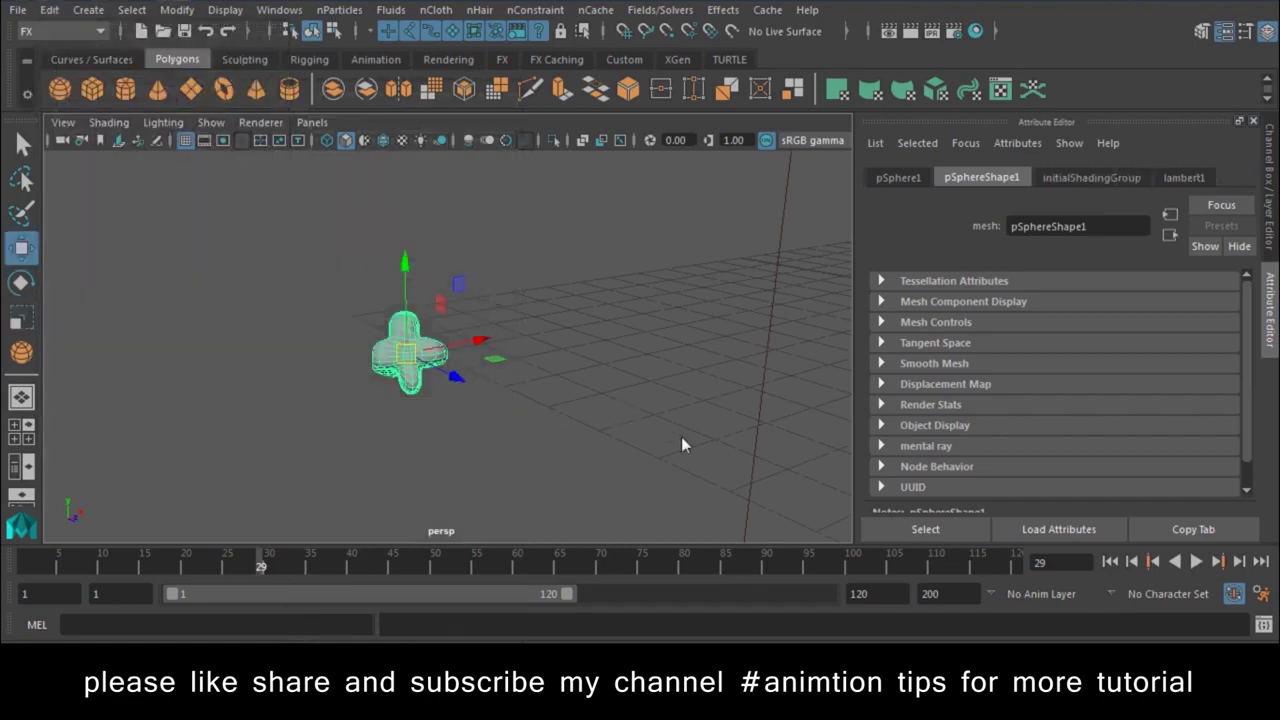
# Step: Orbit the view to bring the particle volume emitter into view beside the blob
pyautogui.keyDown('alt'); pyautogui.moveTo(480, 355); pyautogui.dragTo(397, 307); pyautogui.keyUp('alt')
pyautogui.keyDown('alt'); pyautogui.moveTo(477, 346); pyautogui.dragTo(462, 324); pyautogui.keyUp('alt')
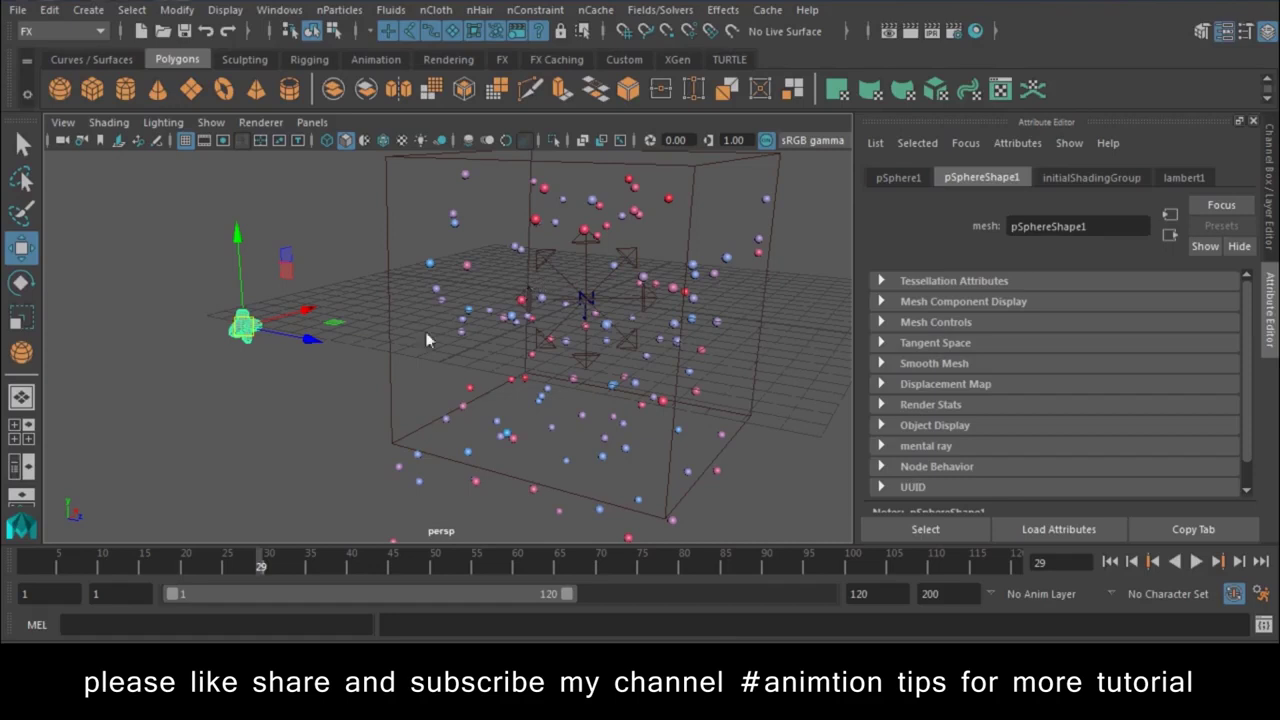
pyautogui.click(340, 10)
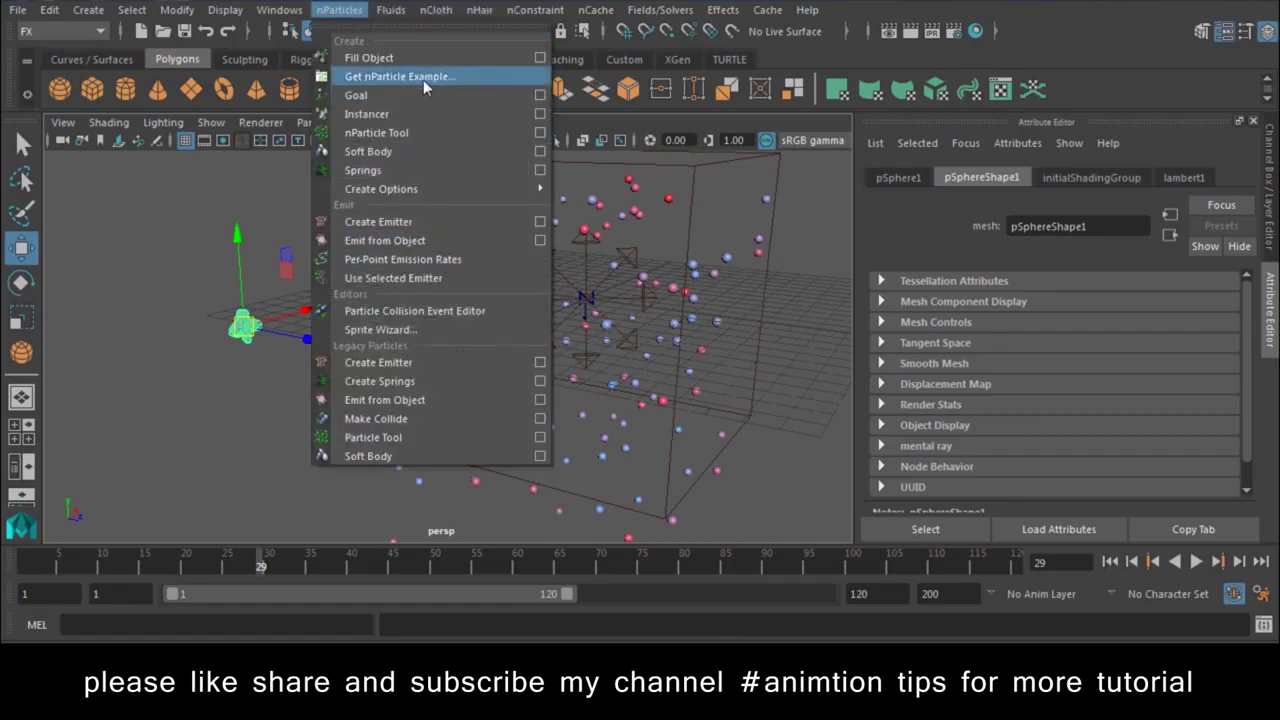
# Step: Select the nParticle system and instance the blob mesh onto every particle
pyautogui.click(760, 252)
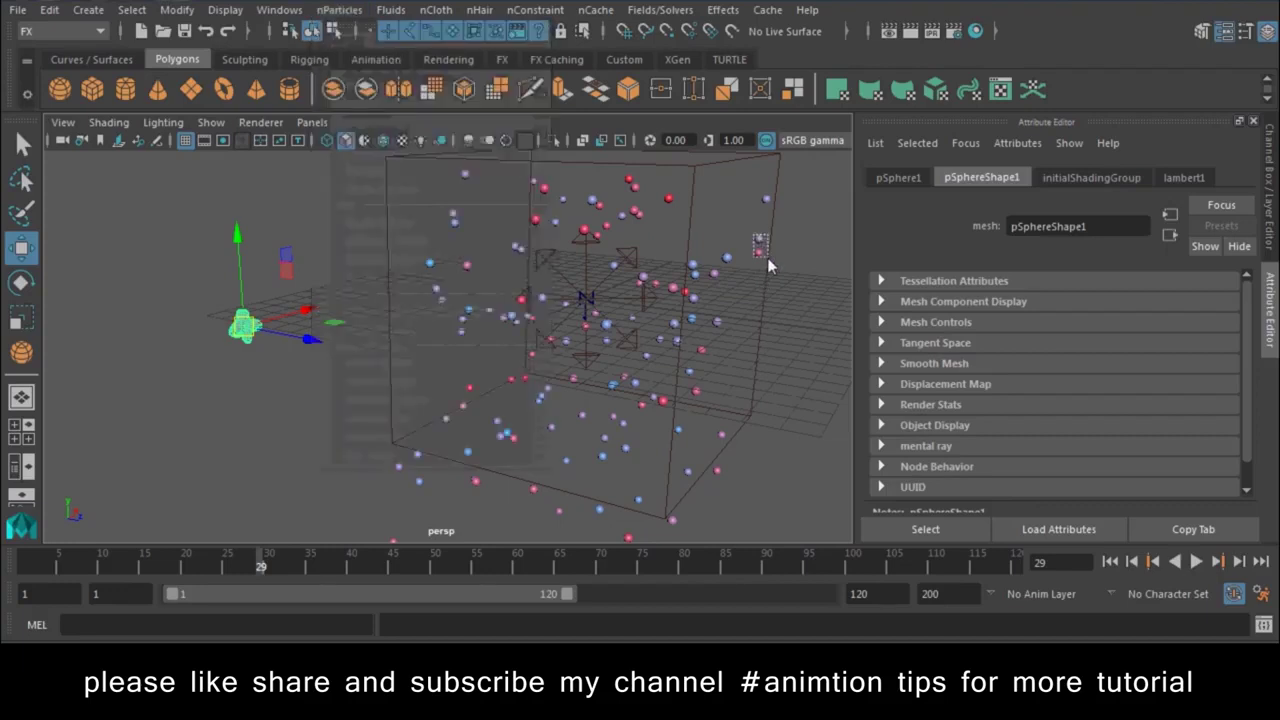
pyautogui.click(767, 257)
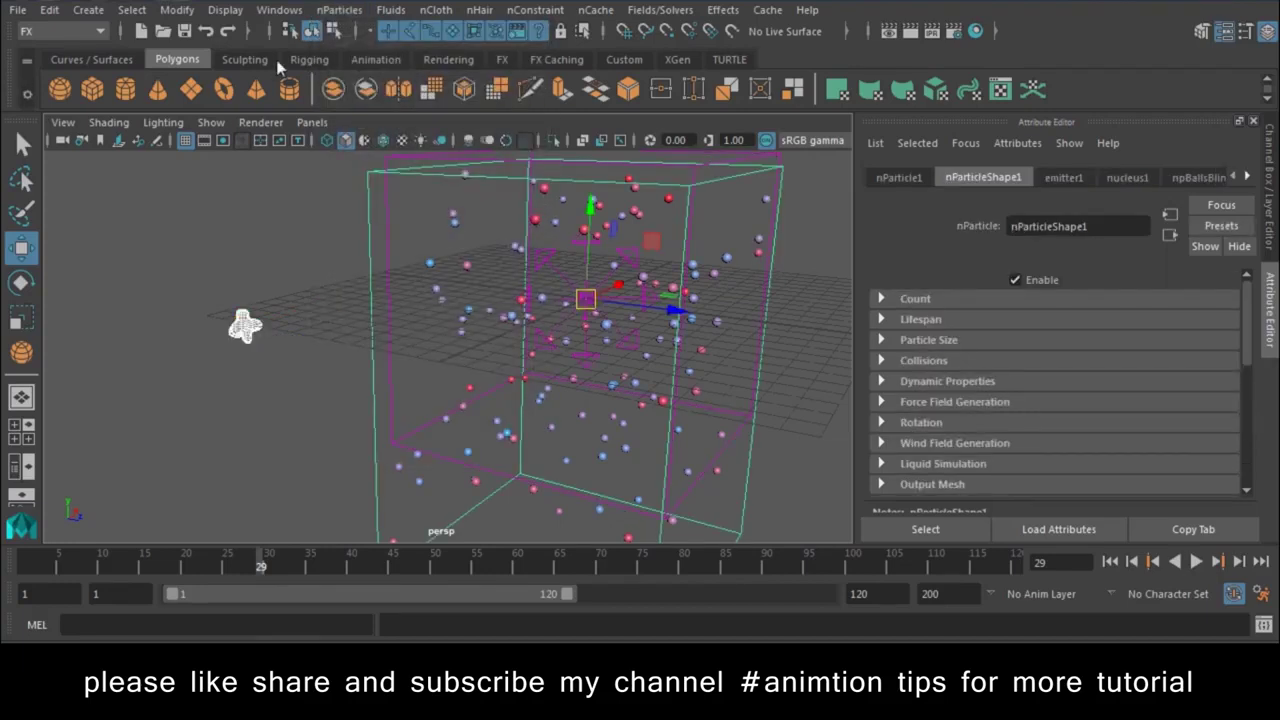
pyautogui.click(340, 10)
pyautogui.click(477, 115)
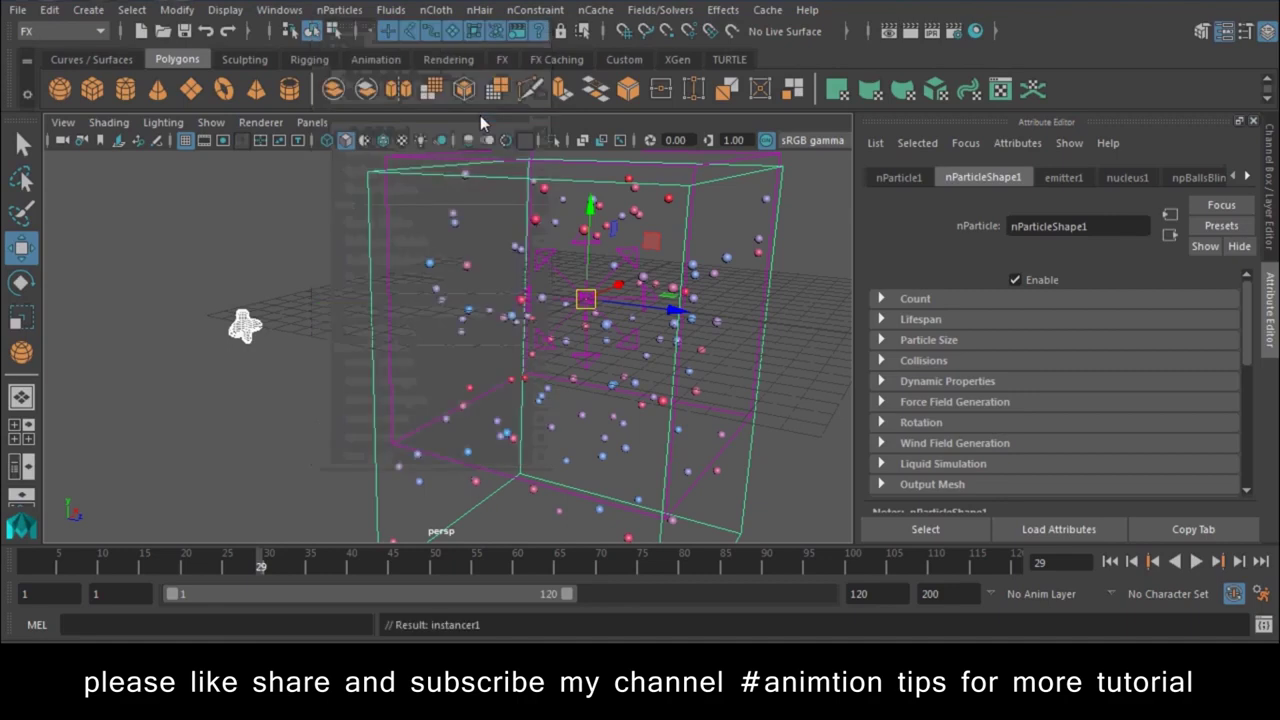
pyautogui.moveTo(688, 378)
pyautogui.keyDown('alt'); pyautogui.mouseDown()
pyautogui.moveTo(590, 413)
pyautogui.moveTo(565, 393)
pyautogui.mouseUp(); pyautogui.keyUp('alt')
# Step: Scale down the source pSphere1 to shrink all instances, then move the camera closer
pyautogui.click(162, 335)
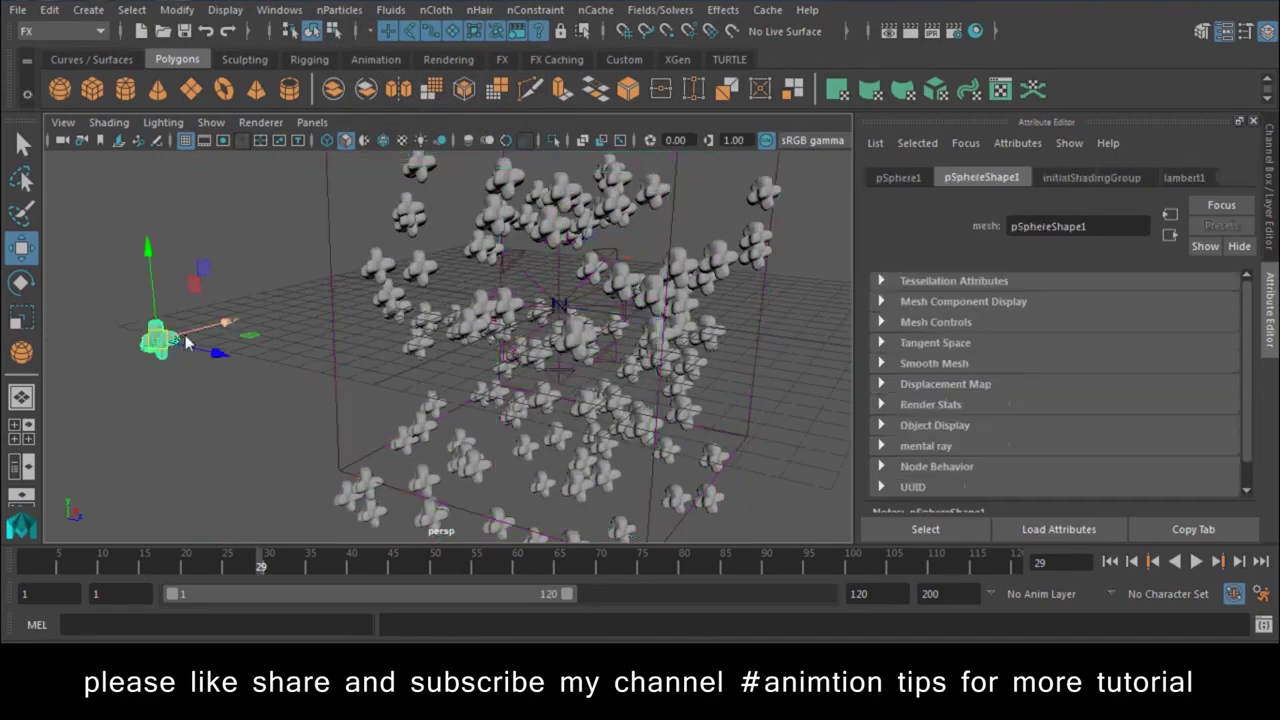
pyautogui.press('r')
pyautogui.moveTo(160, 340); pyautogui.dragTo(140, 340)
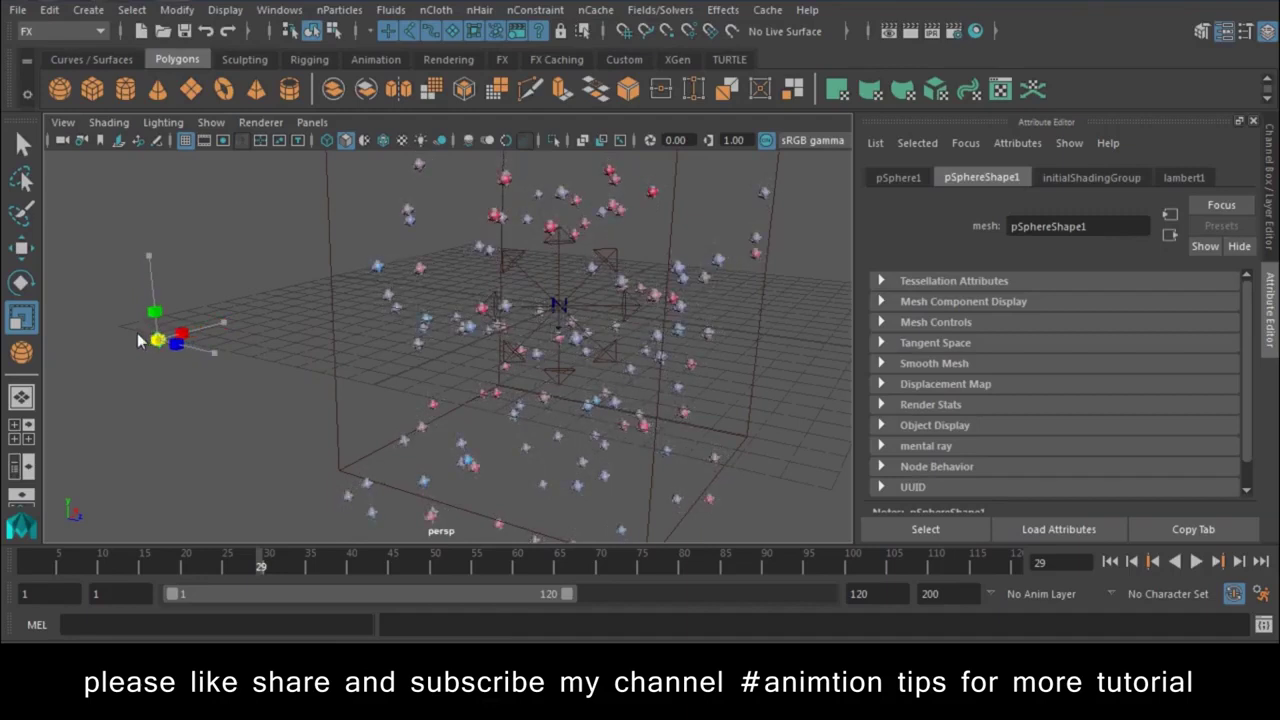
pyautogui.click(120, 420)
pyautogui.keyDown('alt'); pyautogui.moveTo(120, 420); pyautogui.dragTo(455, 462, button='right'); pyautogui.keyUp('alt')
pyautogui.moveTo(455, 462)
pyautogui.keyDown('alt'); pyautogui.mouseDown()
pyautogui.moveTo(493, 467)
pyautogui.moveTo(452, 391)
pyautogui.moveTo(530, 237)
pyautogui.mouseUp(); pyautogui.keyUp('alt')
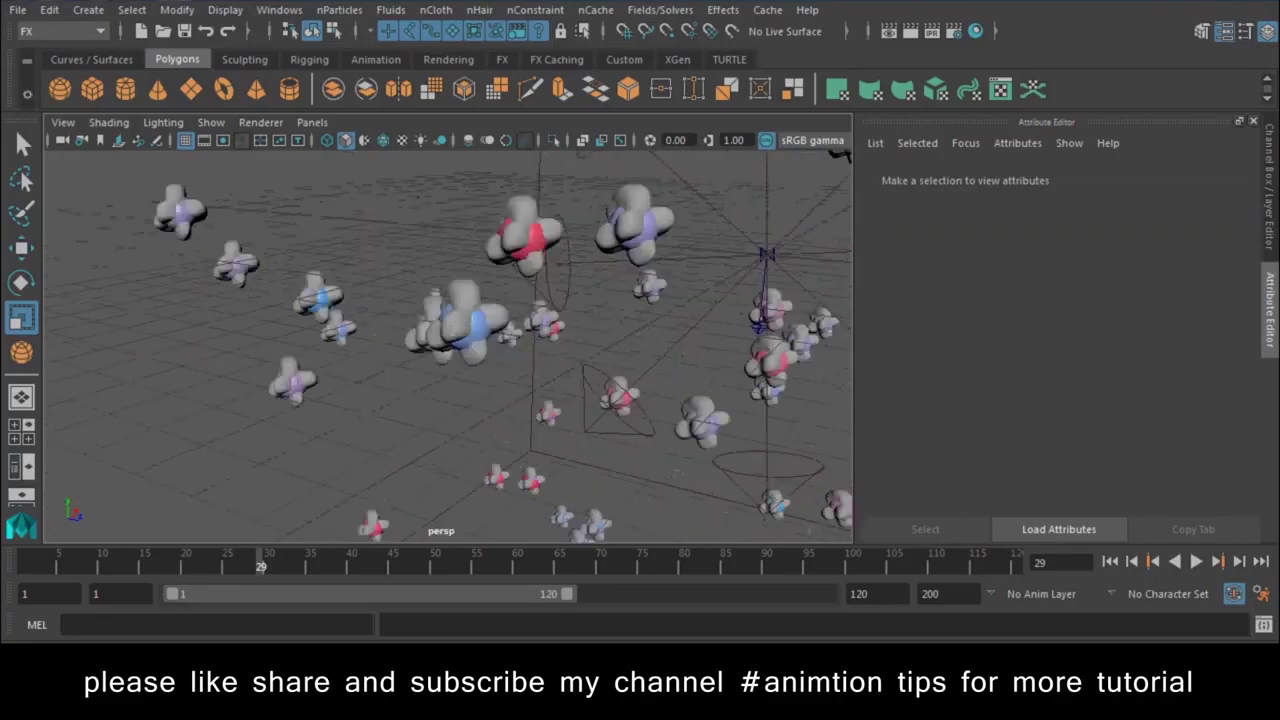
pyautogui.click(339, 10)
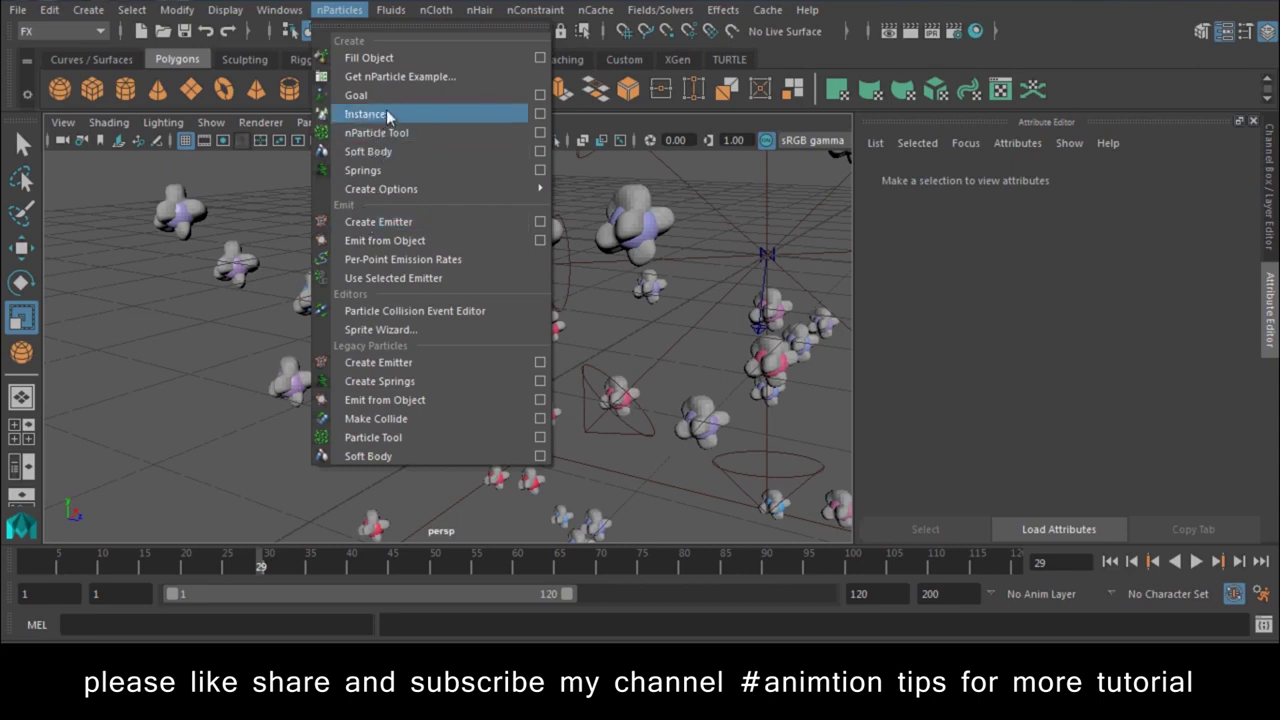
pyautogui.moveTo(279, 10)
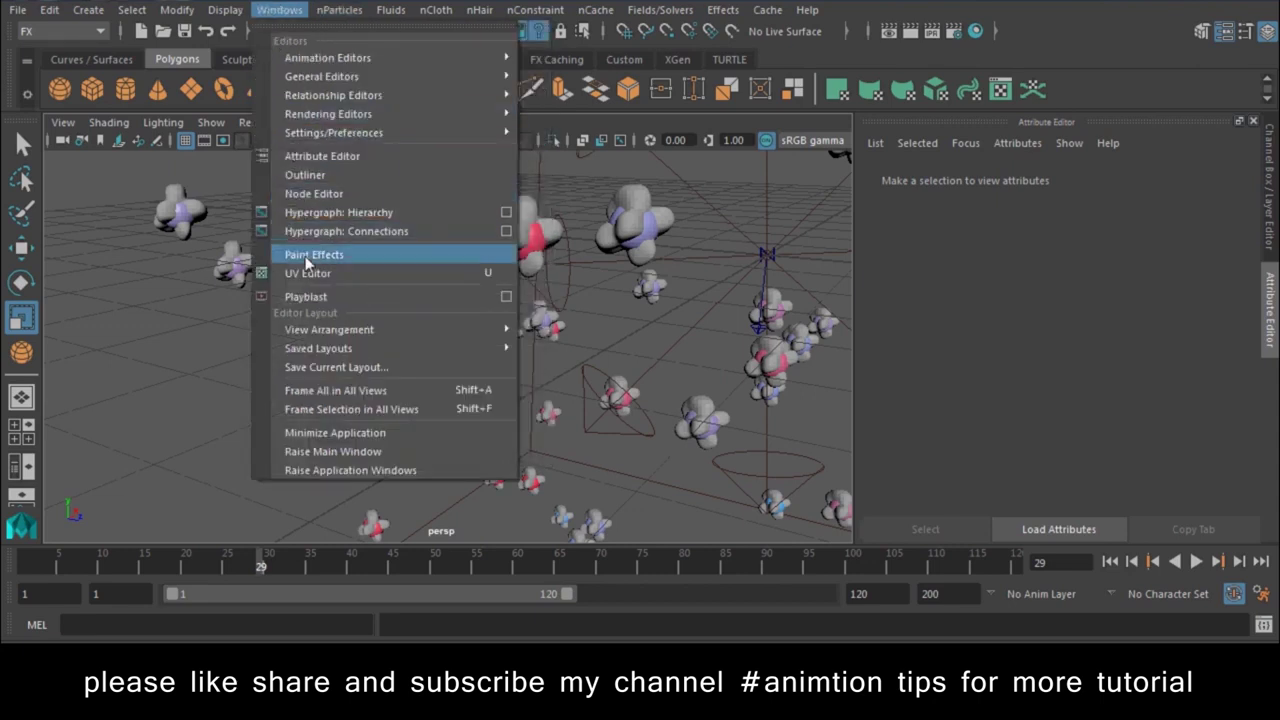
# Step: Hide nParticle1 with Ctrl+H from the Outliner and move the Outliner to the right
pyautogui.click(318, 272)
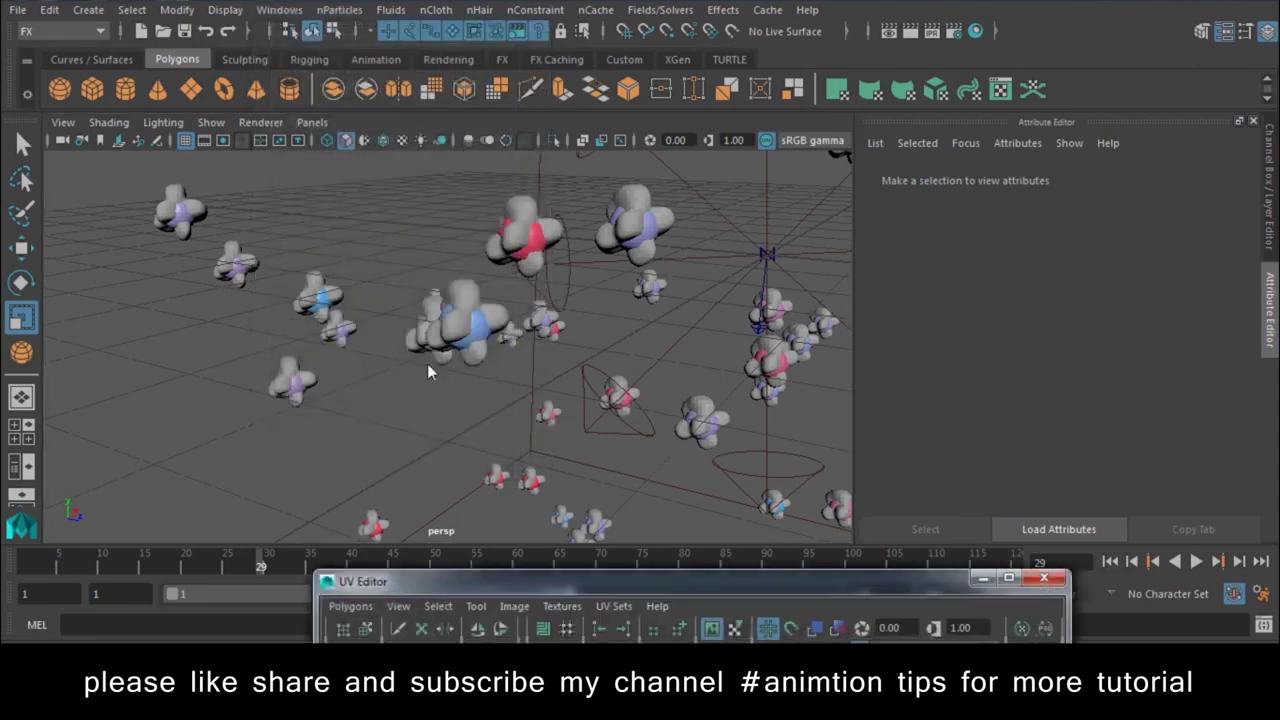
pyautogui.click(1043, 578)
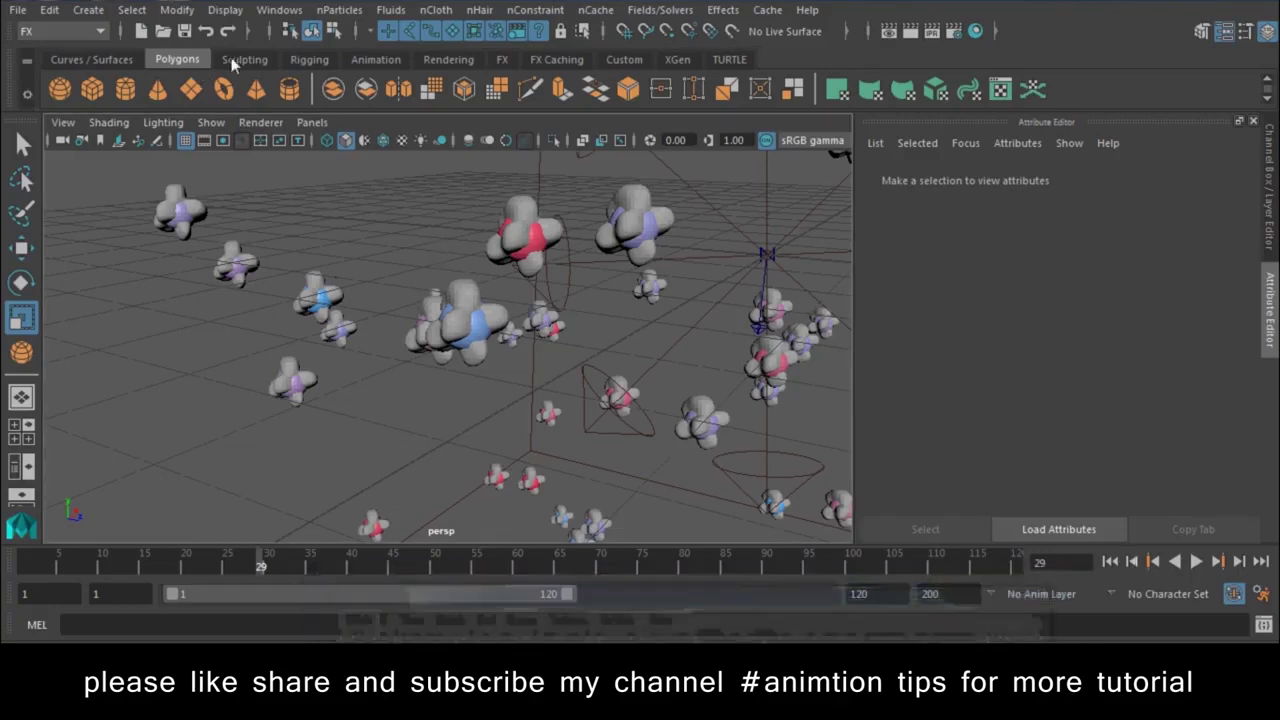
pyautogui.click(279, 10)
pyautogui.click(320, 174)
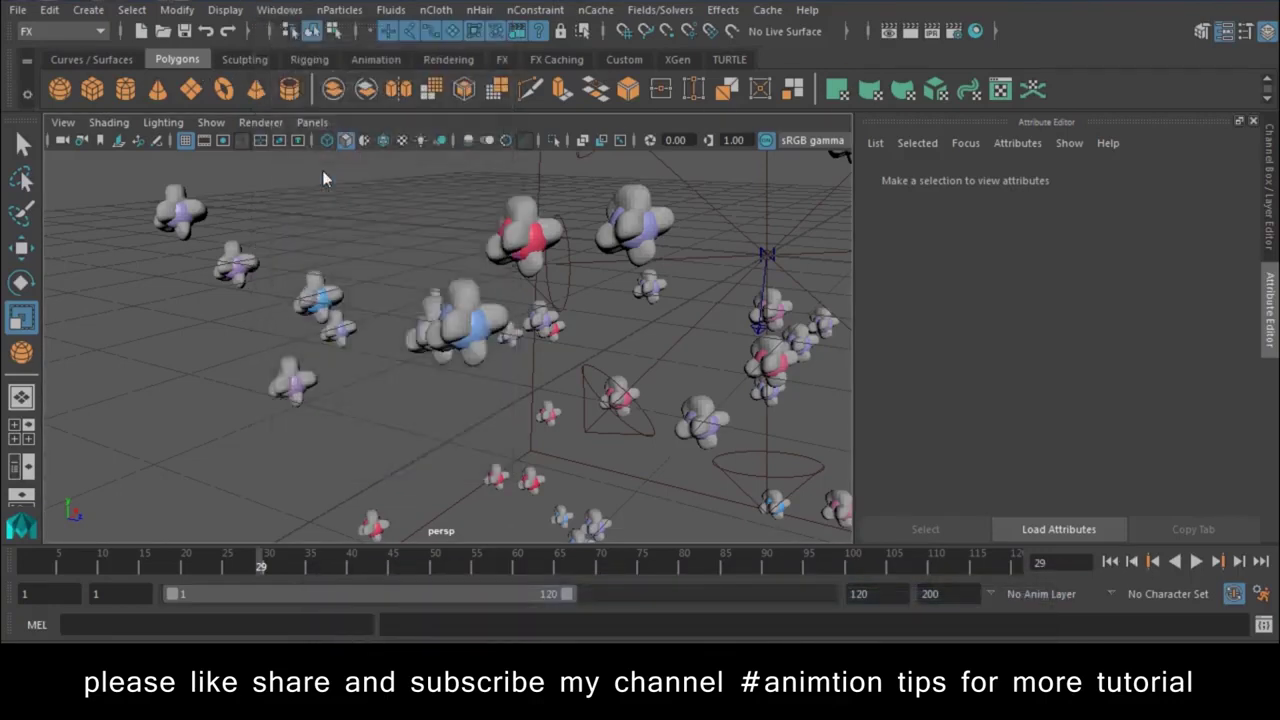
pyautogui.click(727, 241)
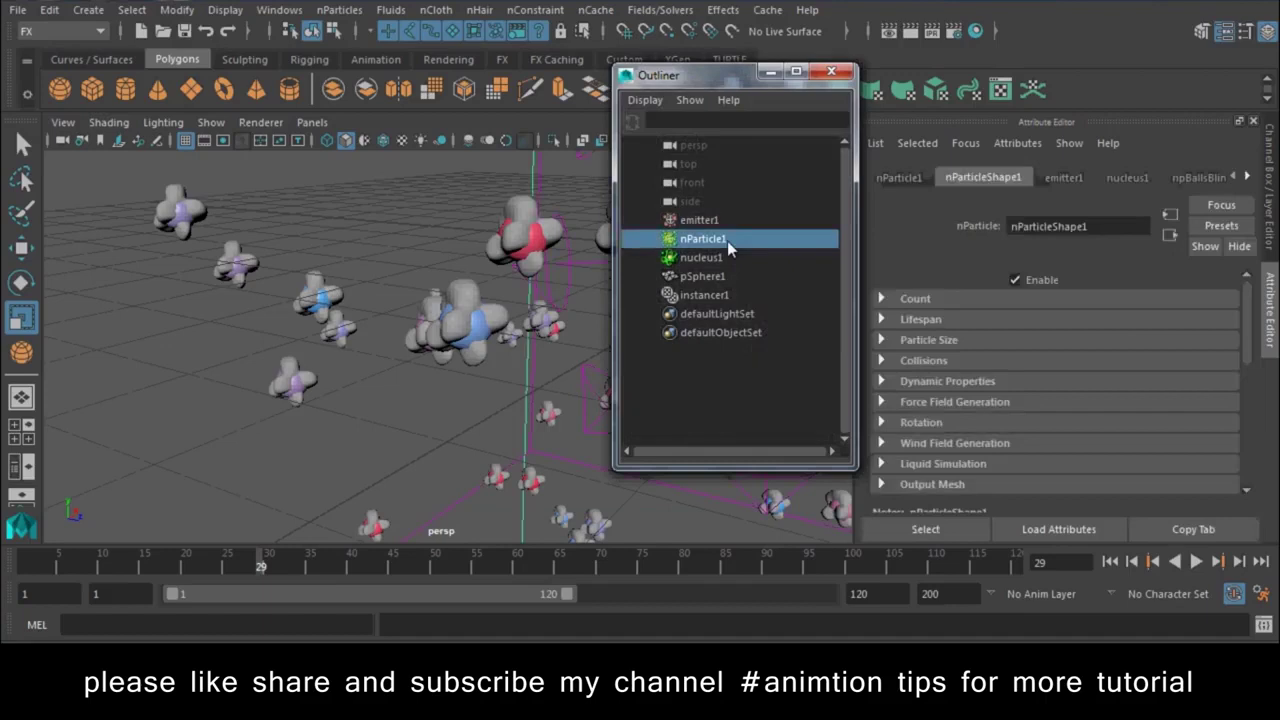
pyautogui.hotkey('ctrl', 'h')
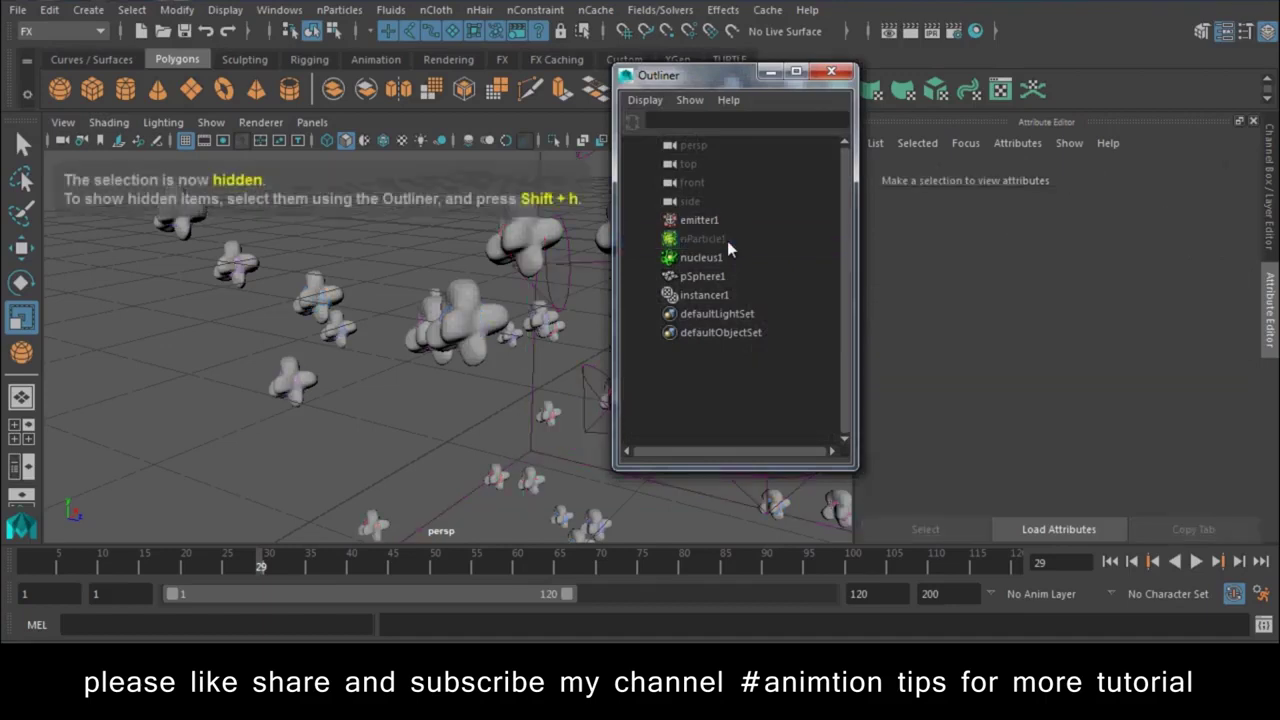
pyautogui.moveTo(702, 84); pyautogui.dragTo(1065, 121)
# Step: Reframe the view and render frame 29 to confirm only blob instances show
pyautogui.keyDown('alt'); pyautogui.moveTo(370, 363); pyautogui.dragTo(307, 332, button='right'); pyautogui.keyUp('alt')
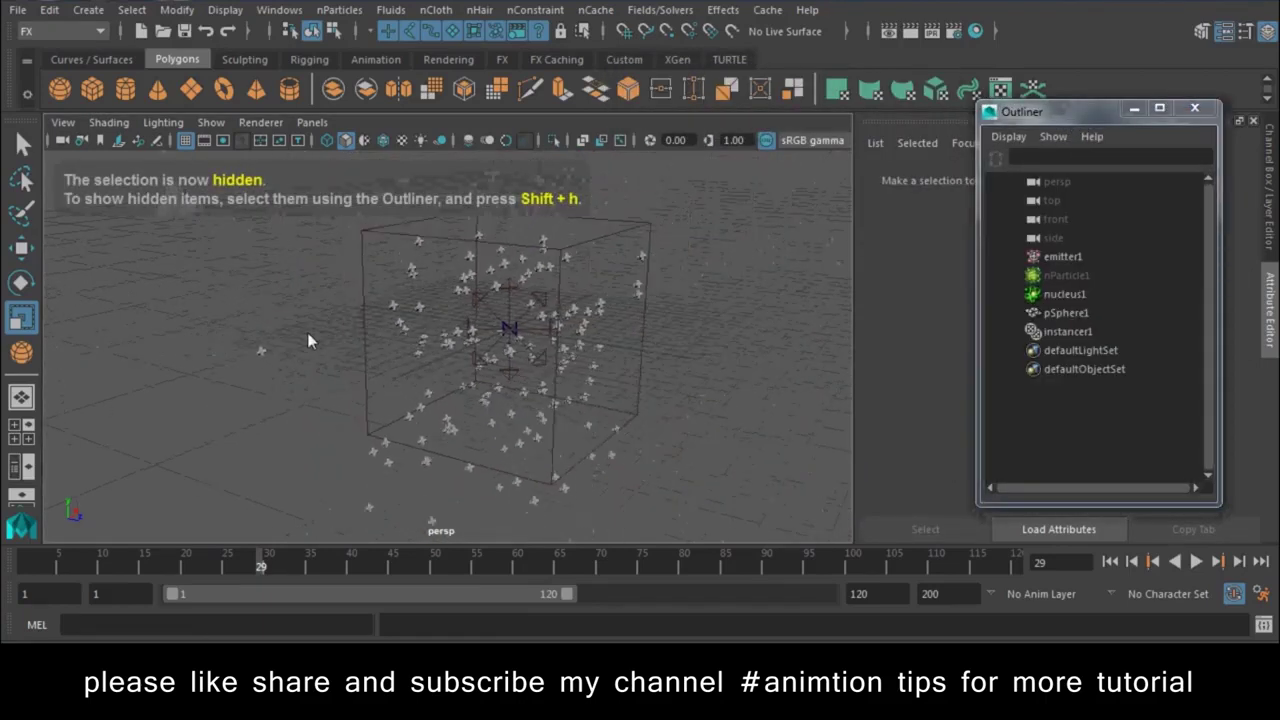
pyautogui.keyDown('alt'); pyautogui.moveTo(307, 332); pyautogui.dragTo(555, 459); pyautogui.keyUp('alt')
pyautogui.click(912, 36)
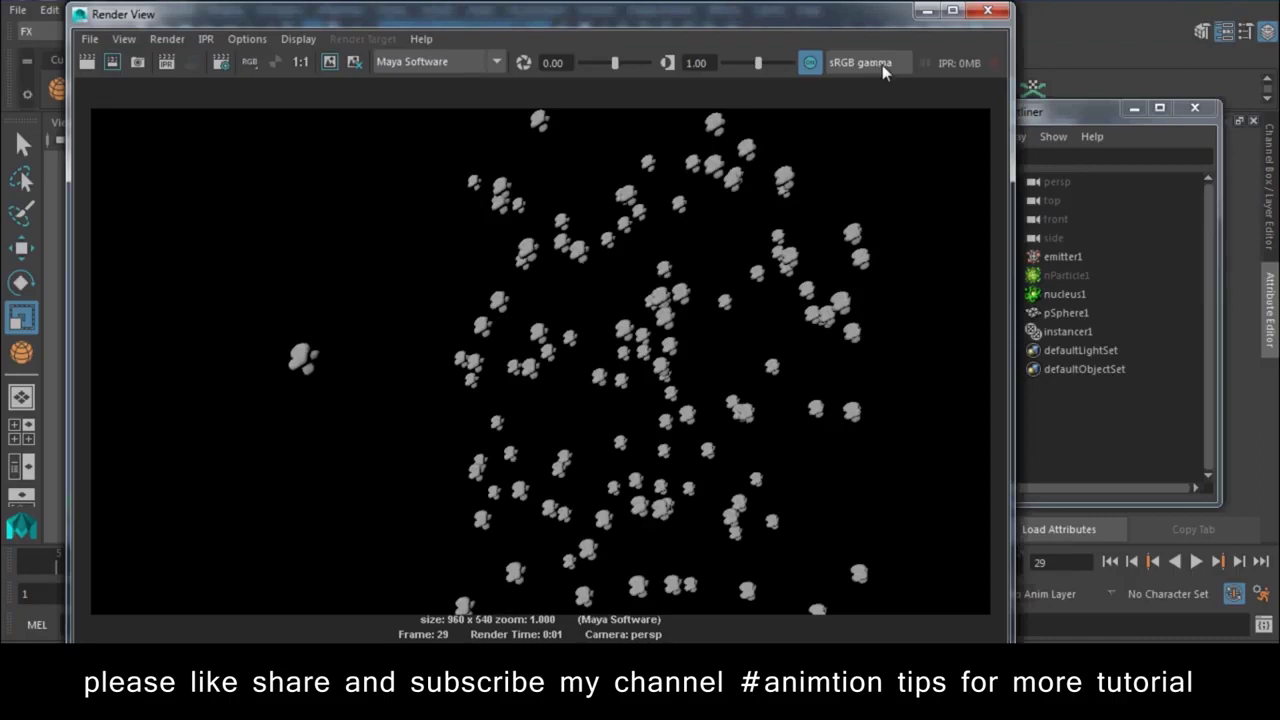
pyautogui.click(988, 12)
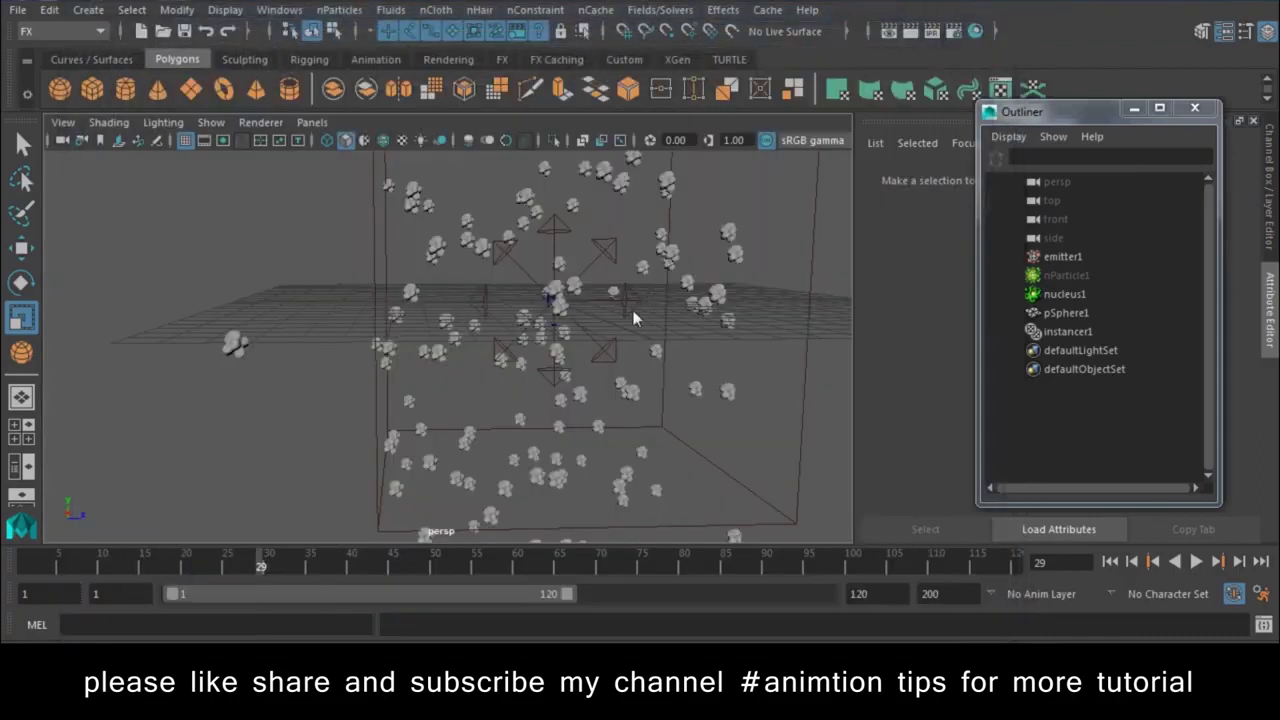
# Step: Select the emitter and play the simulation from frame 1 so cross-shaped instances fill the box
pyautogui.keyDown('alt'); pyautogui.moveTo(633, 318); pyautogui.dragTo(540, 362); pyautogui.keyUp('alt')
pyautogui.moveTo(683, 399); pyautogui.dragTo(652, 450)
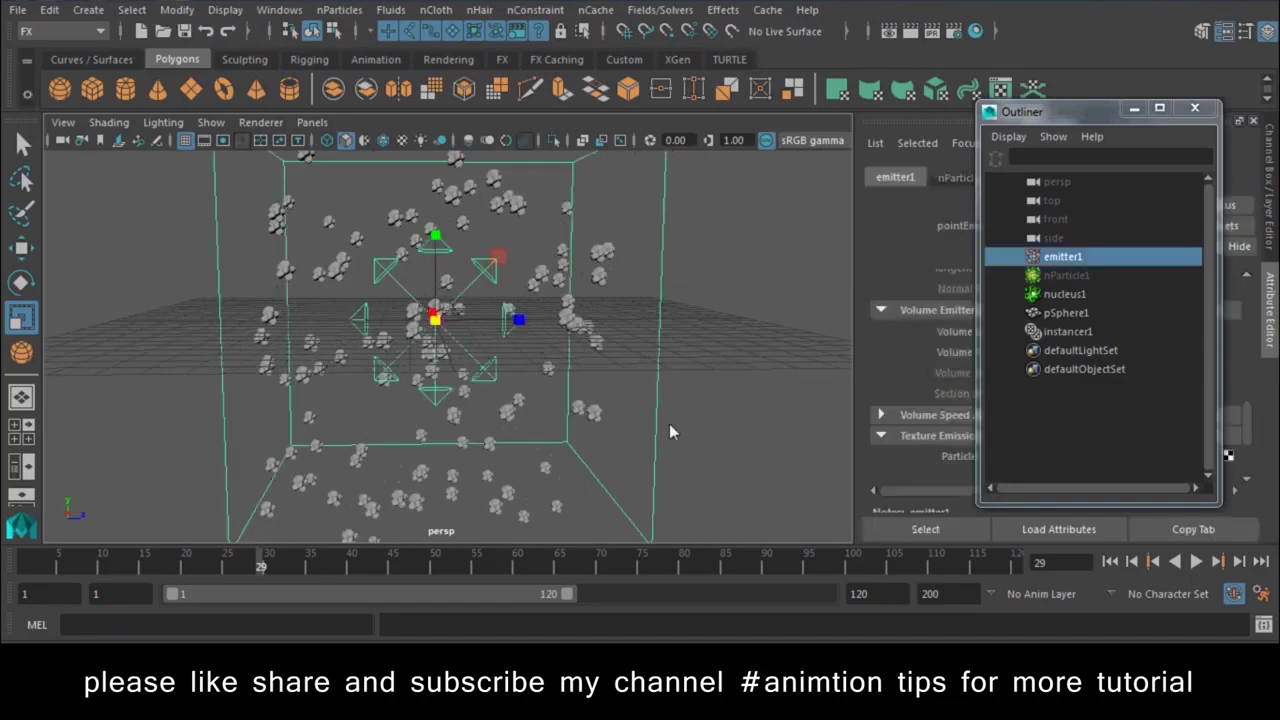
pyautogui.click(1110, 562)
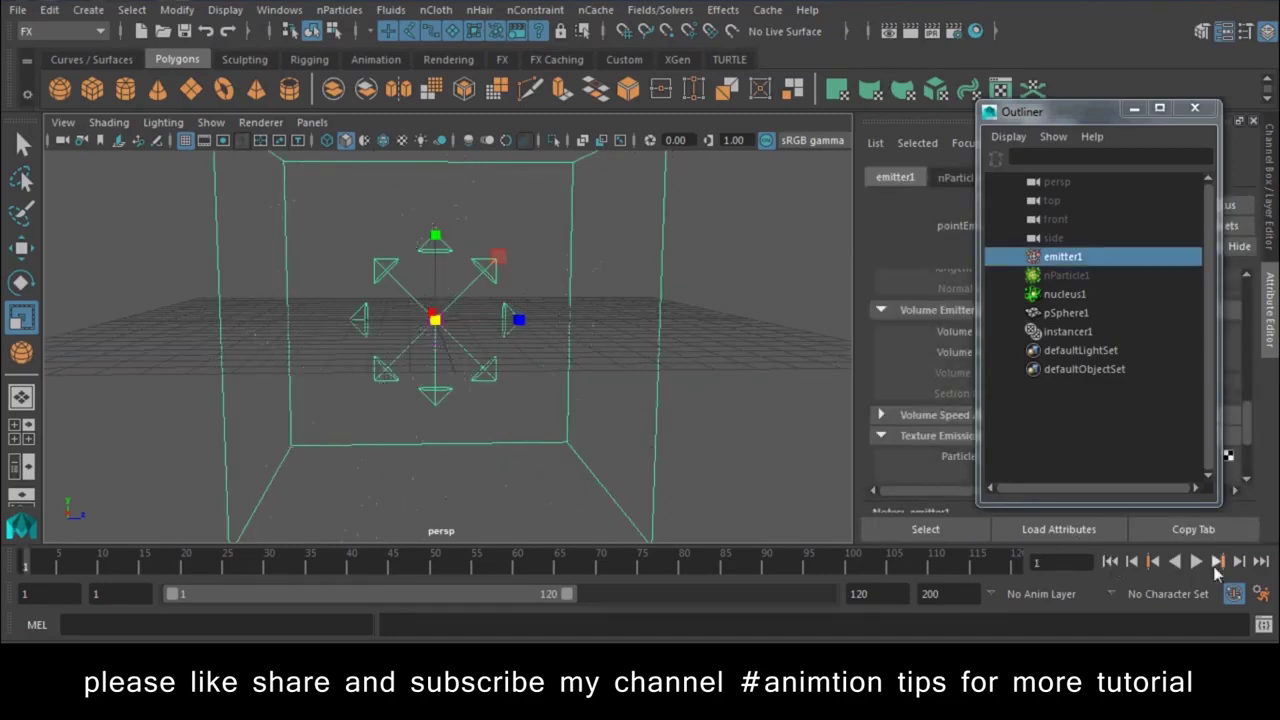
pyautogui.click(1194, 561)
pyautogui.click(1197, 563)
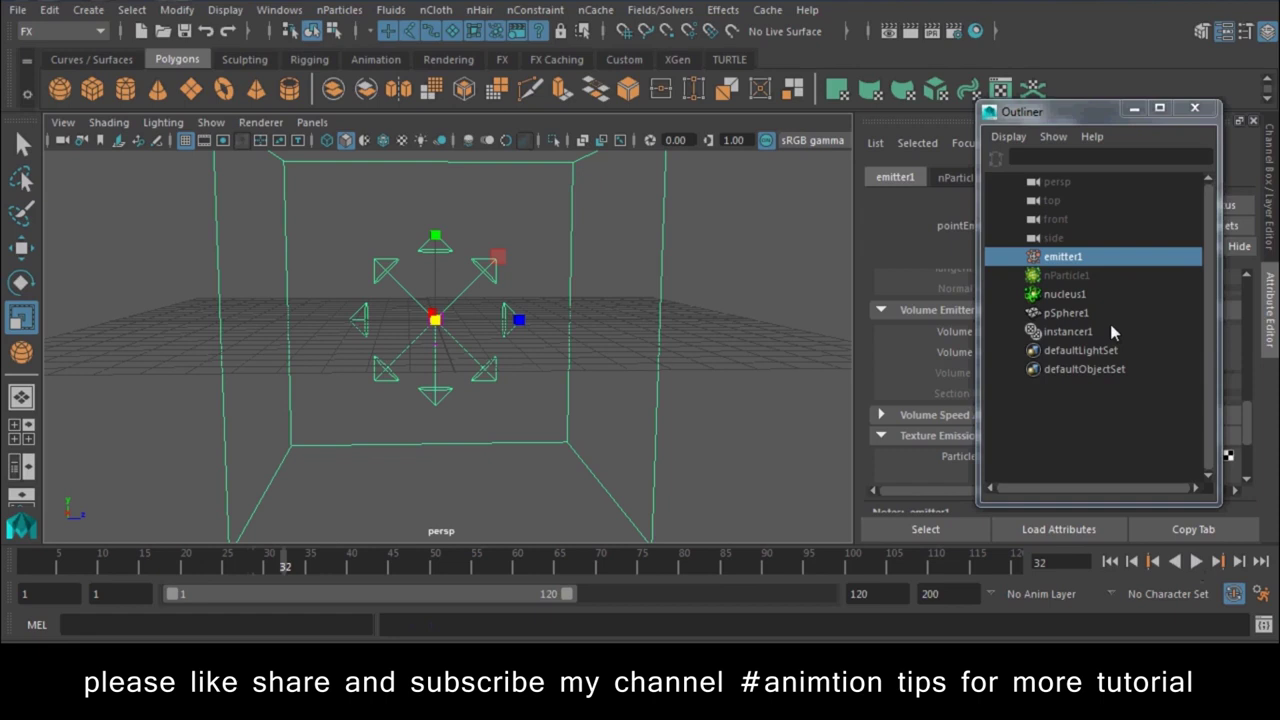
pyautogui.click(1072, 276)
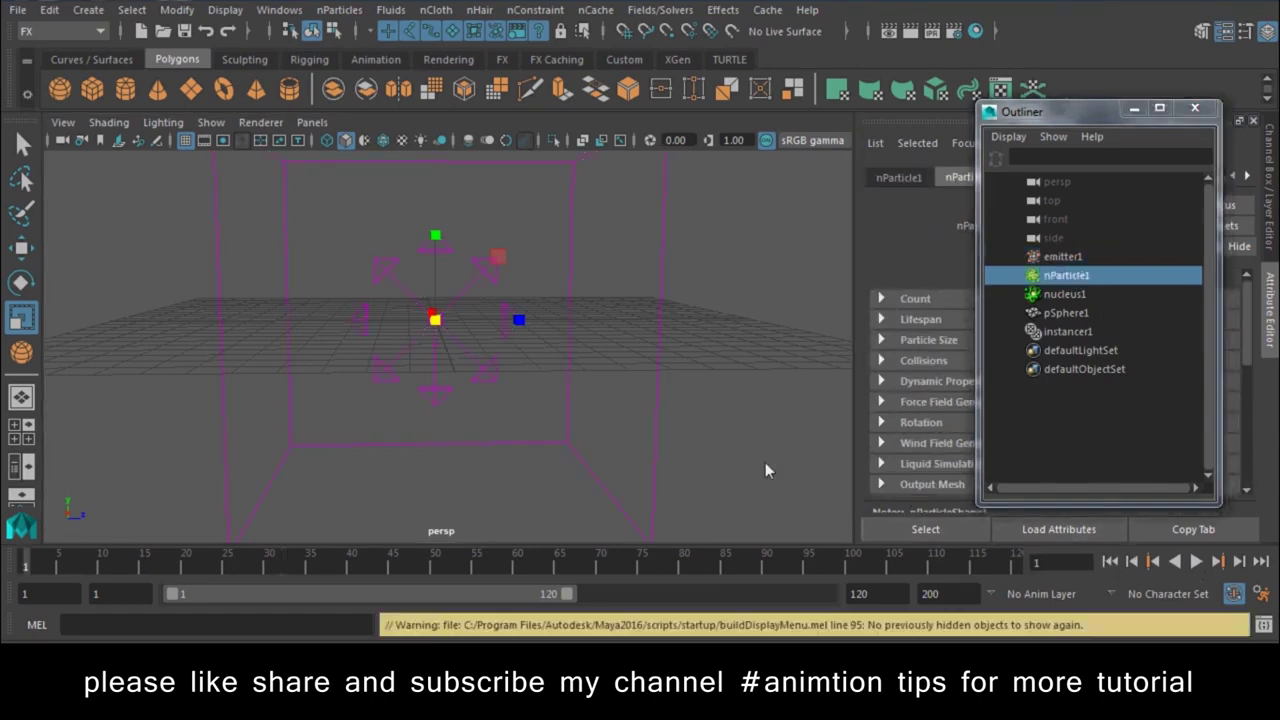
pyautogui.hotkey('alt', 'shift', 'v')
pyautogui.click(1060, 450)
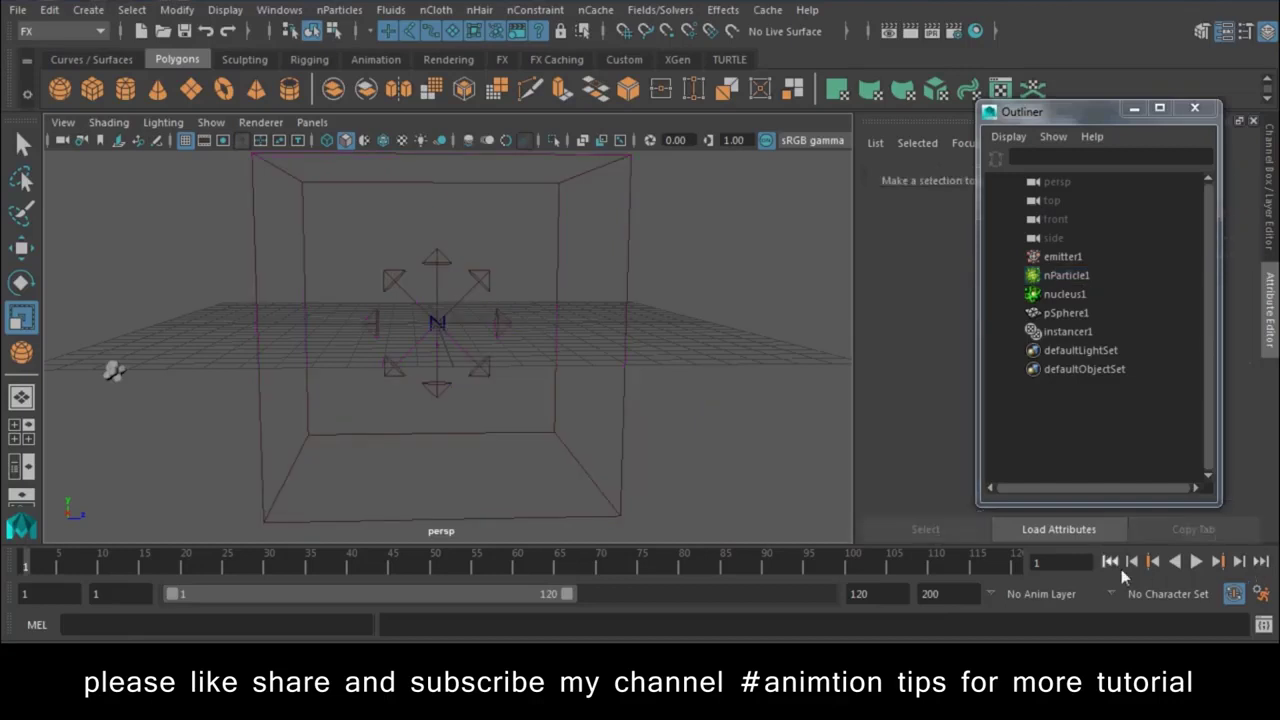
pyautogui.click(1196, 562)
pyautogui.moveTo(143, 343); pyautogui.dragTo(77, 436)
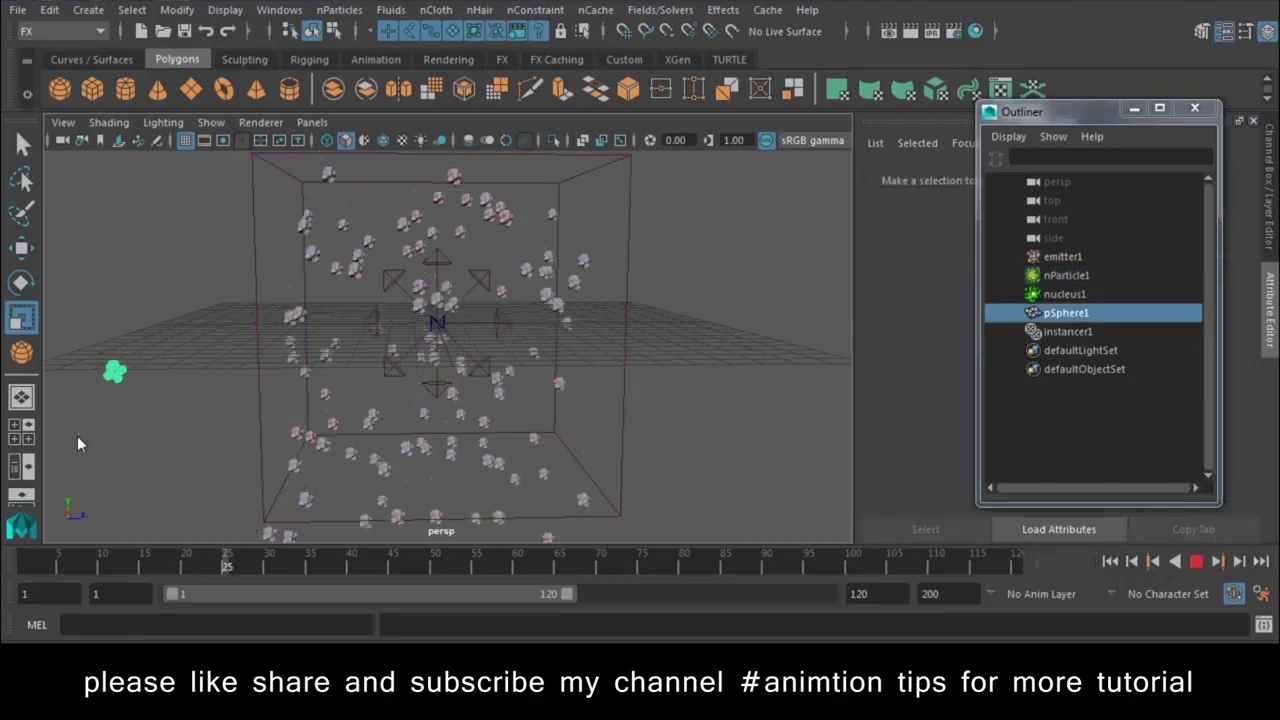
# Step: Delete pSphere1 and undo it, stop playback at frame 107, and move the Outliner aside
pyautogui.press('Delete')
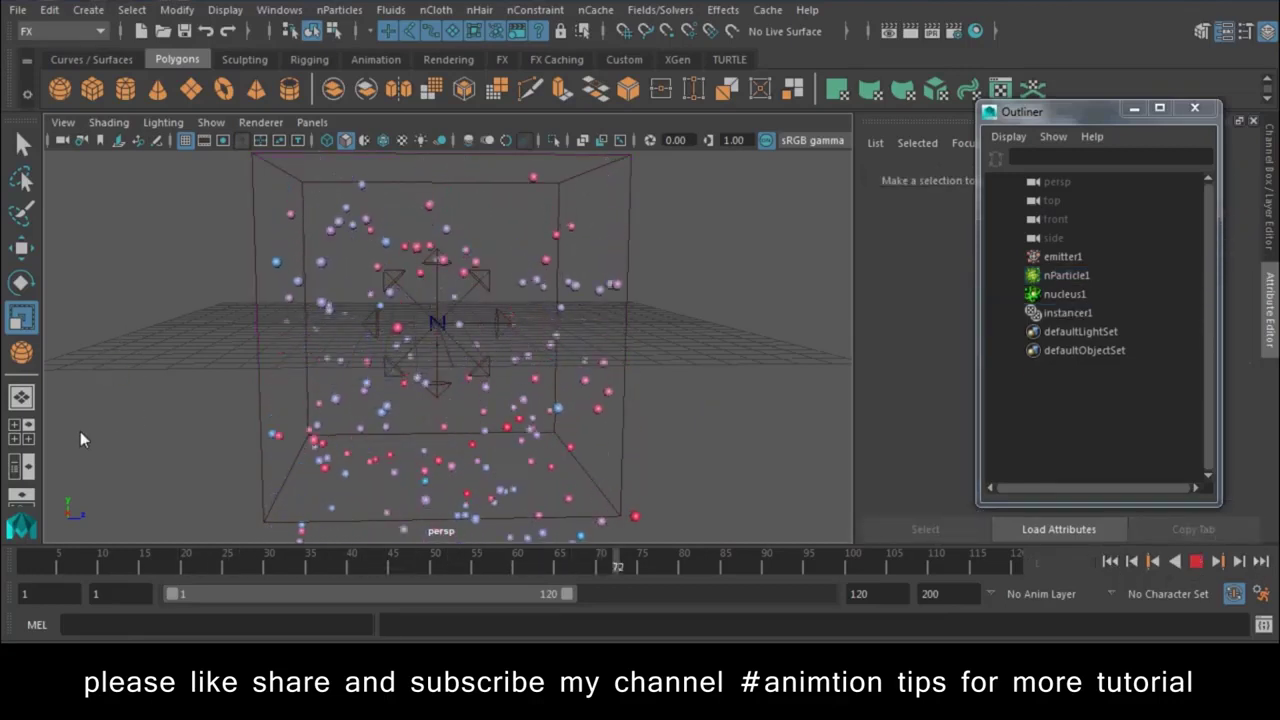
pyautogui.hotkey('ctrl', 'z')
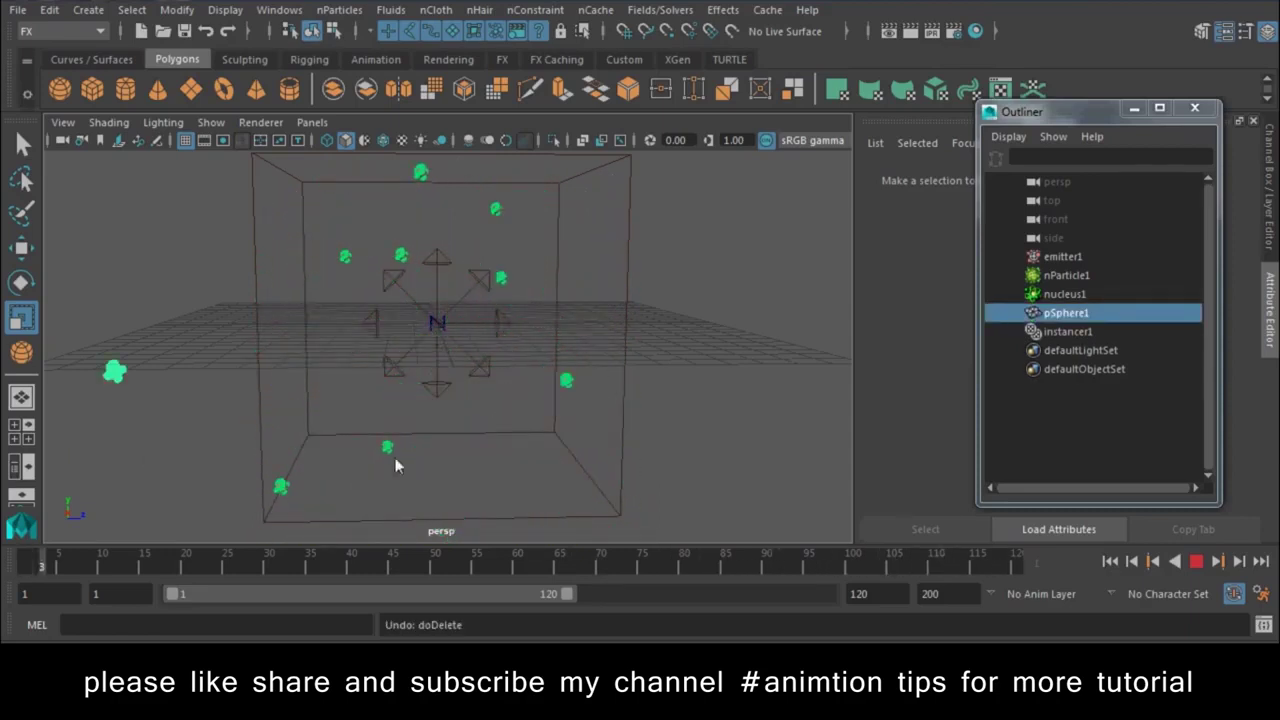
pyautogui.keyDown('alt'); pyautogui.moveTo(675, 329); pyautogui.dragTo(557, 441); pyautogui.keyUp('alt')
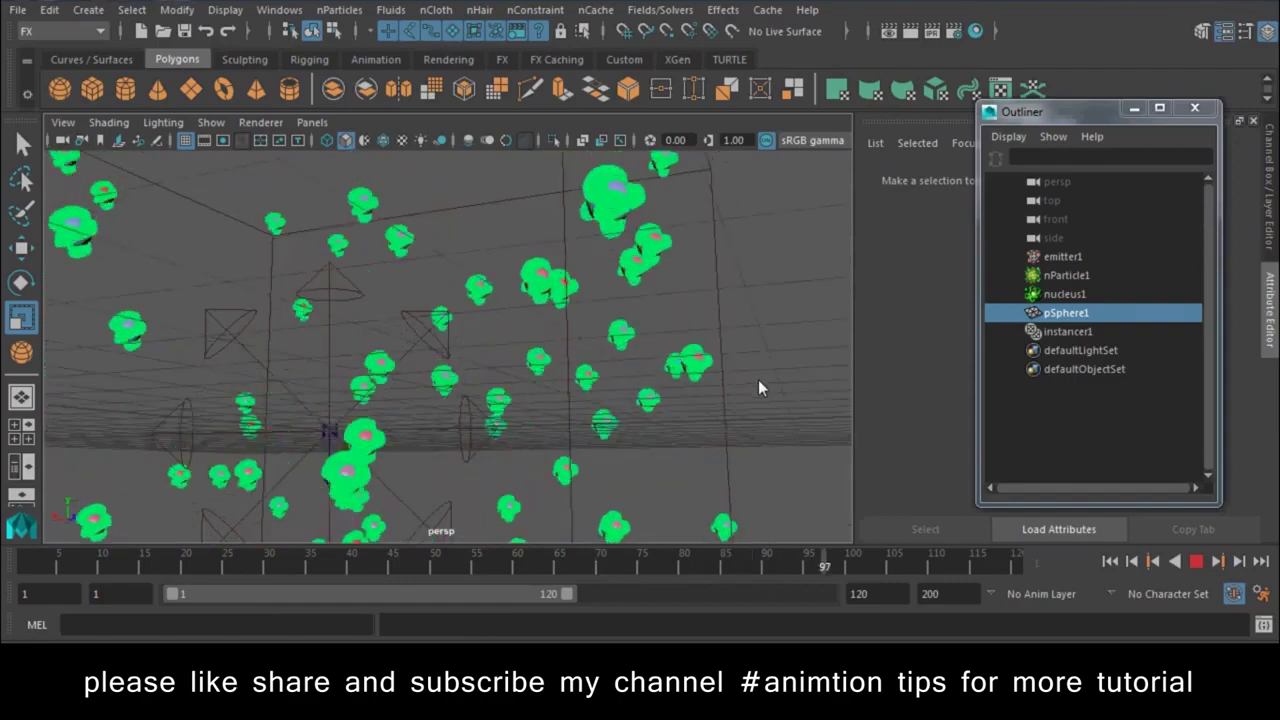
pyautogui.keyDown('alt'); pyautogui.moveTo(758, 379); pyautogui.dragTo(390, 347, button='right'); pyautogui.keyUp('alt')
pyautogui.keyDown('alt'); pyautogui.moveTo(390, 347); pyautogui.dragTo(675, 352); pyautogui.keyUp('alt')
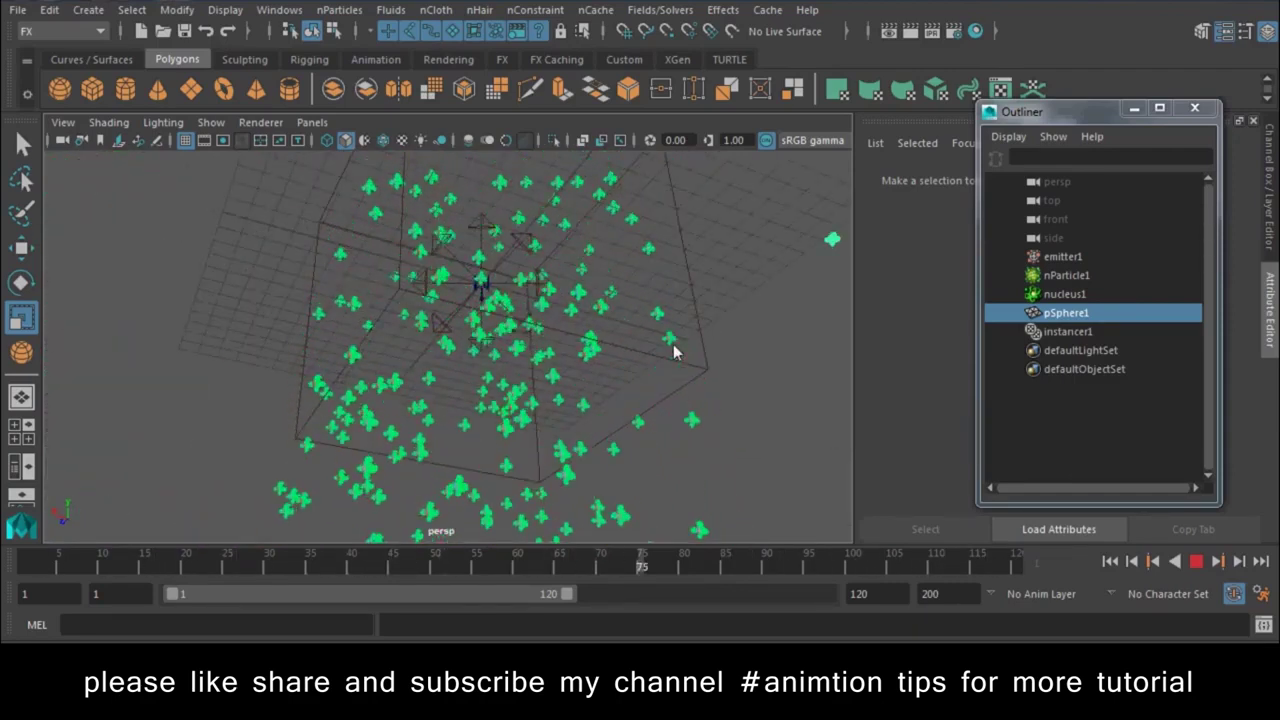
pyautogui.press('Escape')
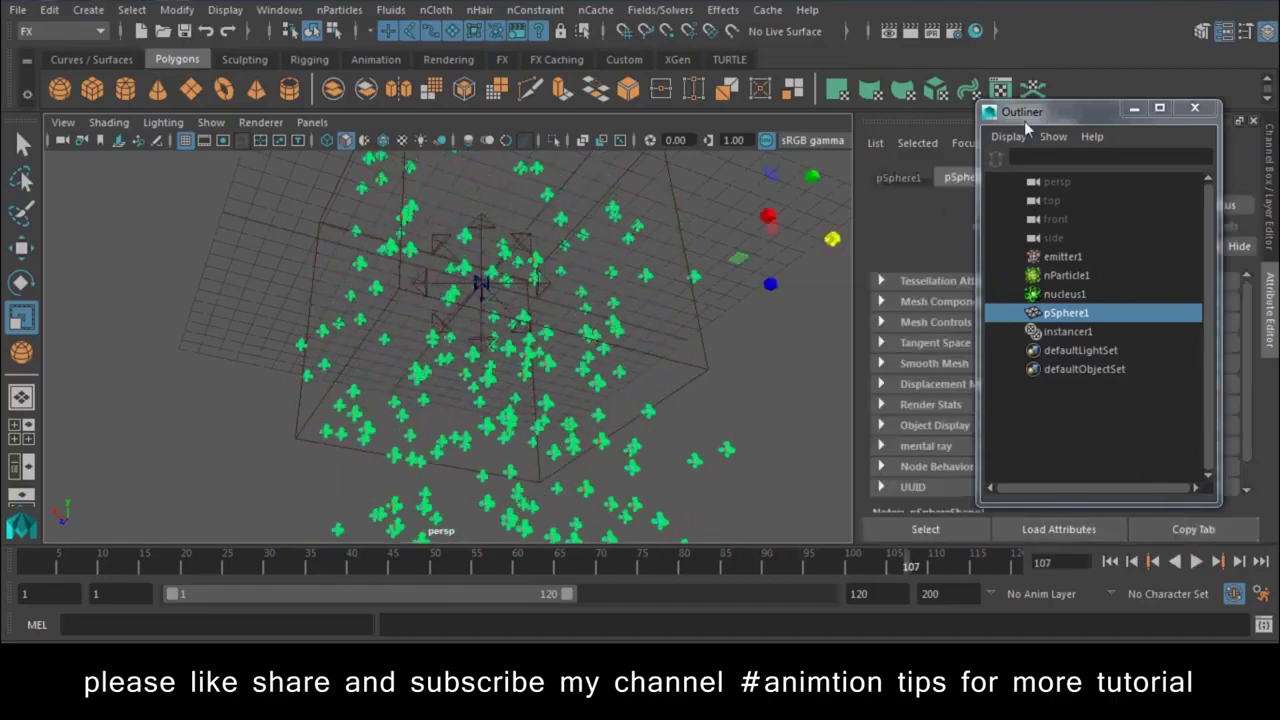
pyautogui.moveTo(1024, 113); pyautogui.dragTo(911, 642)
# Step: Select the nParticle and lower its Particle Size Radius from 0.200 to 0.123
pyautogui.scroll(-1, 991, 344)
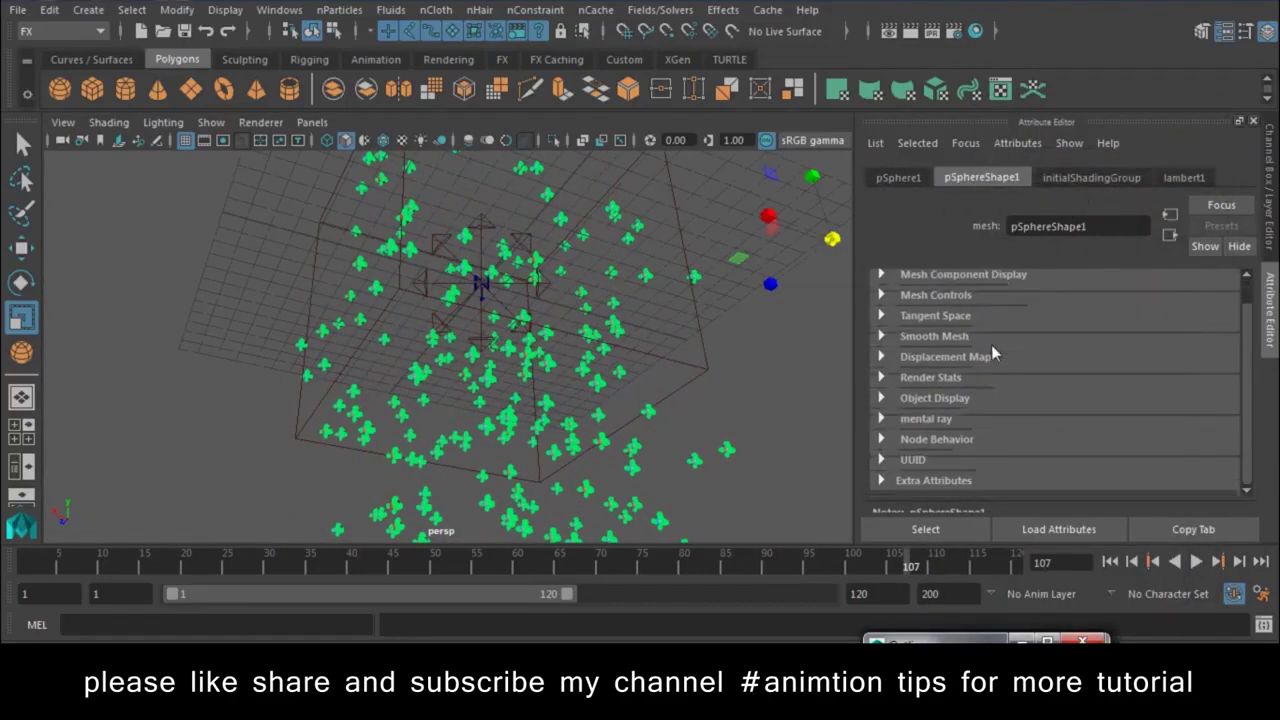
pyautogui.scroll(1, 987, 326)
pyautogui.click(709, 313)
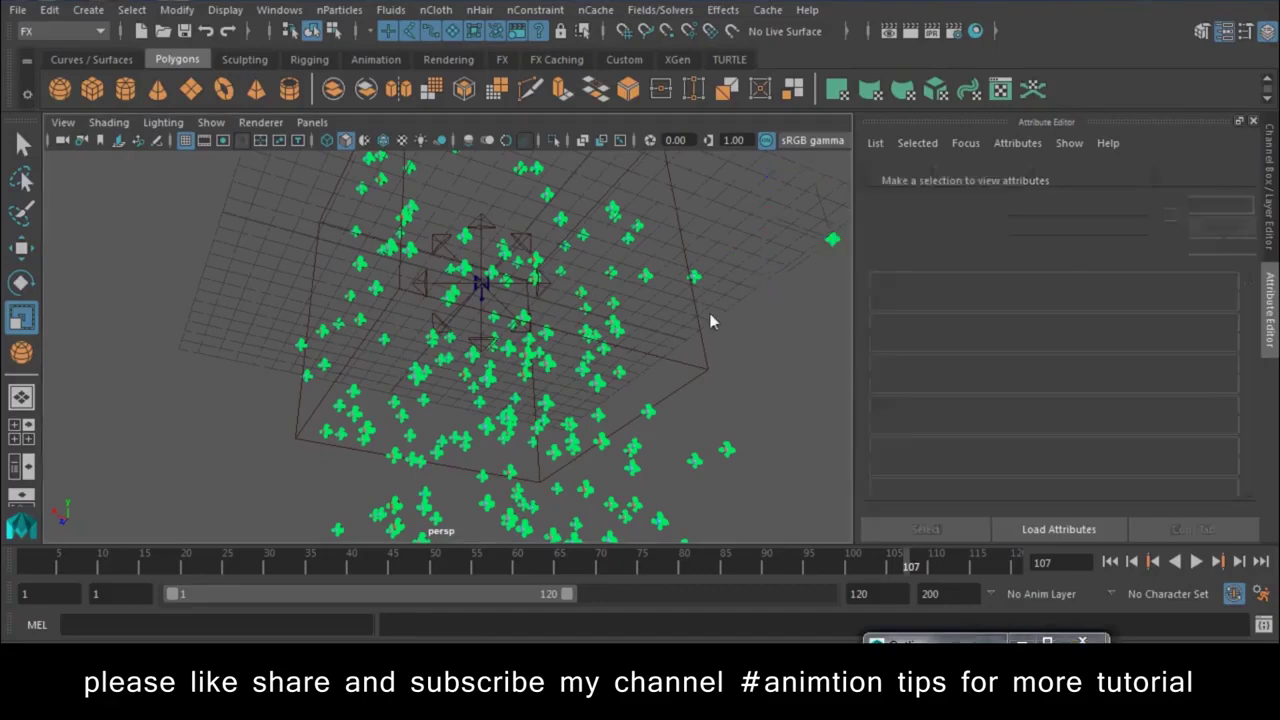
pyautogui.click(728, 450)
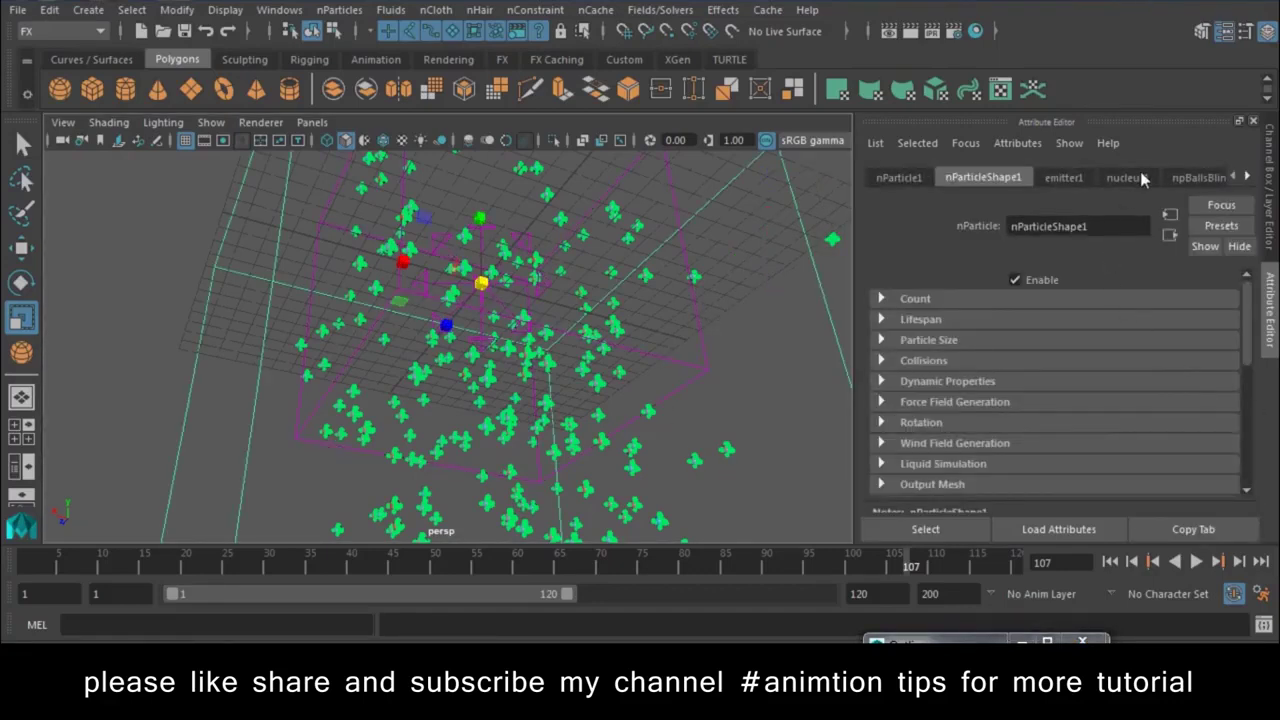
pyautogui.scroll(-1, 1136, 378)
pyautogui.scroll(-2, 1136, 378)
pyautogui.scroll(-1, 1136, 378)
pyautogui.scroll(1, 1136, 378)
pyautogui.scroll(1, 1136, 378)
pyautogui.scroll(1, 1136, 378)
pyautogui.scroll(-1, 1136, 378)
pyautogui.scroll(1, 1136, 377)
pyautogui.click(881, 340)
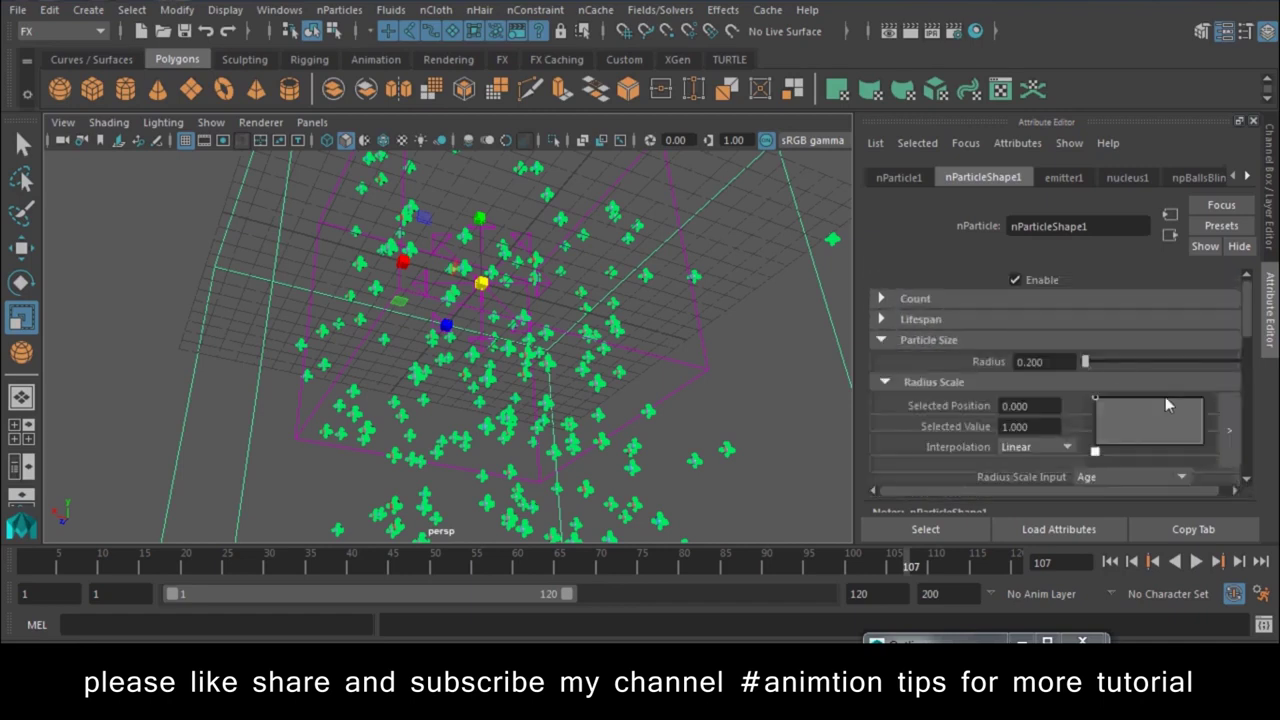
pyautogui.moveTo(1098, 359)
pyautogui.mouseDown()
pyautogui.moveTo(1106, 366)
pyautogui.moveTo(1087, 362)
pyautogui.mouseUp()
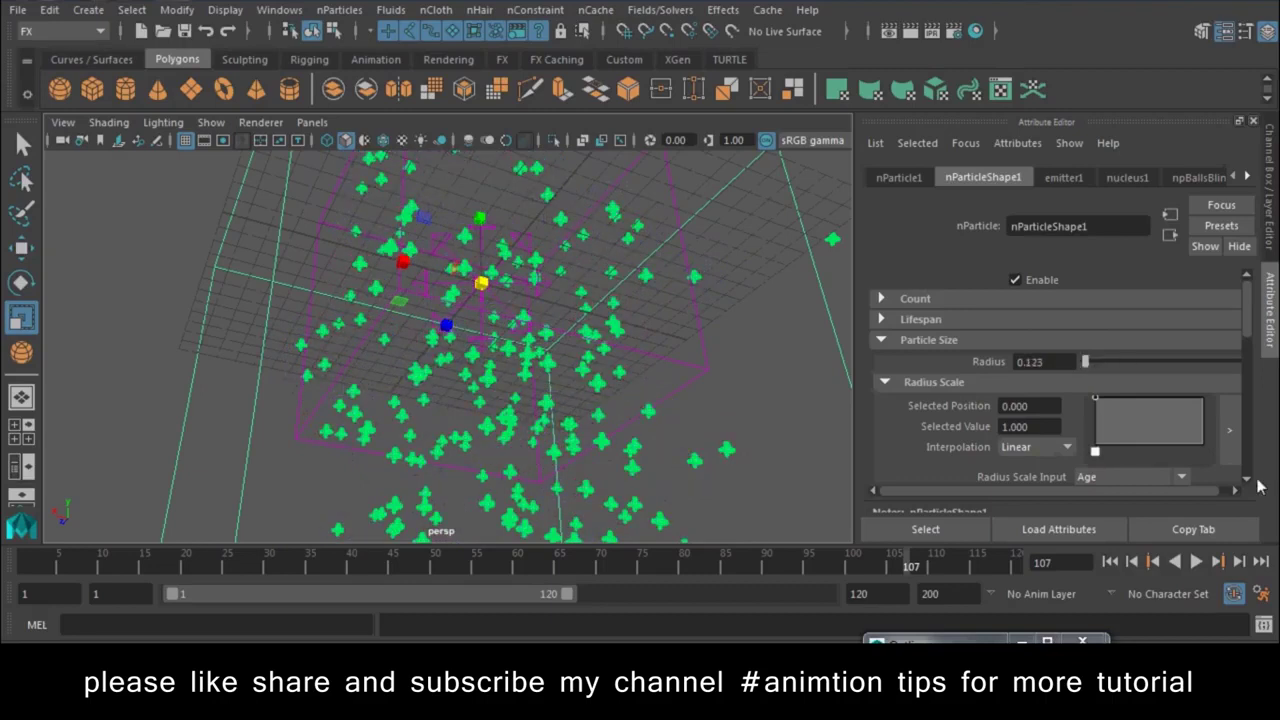
# Step: Expand the nParticle's Instancer section and tumble to a near-level front view
pyautogui.scroll(-2, 983, 447)
pyautogui.scroll(-2, 983, 447)
pyautogui.scroll(-3, 983, 447)
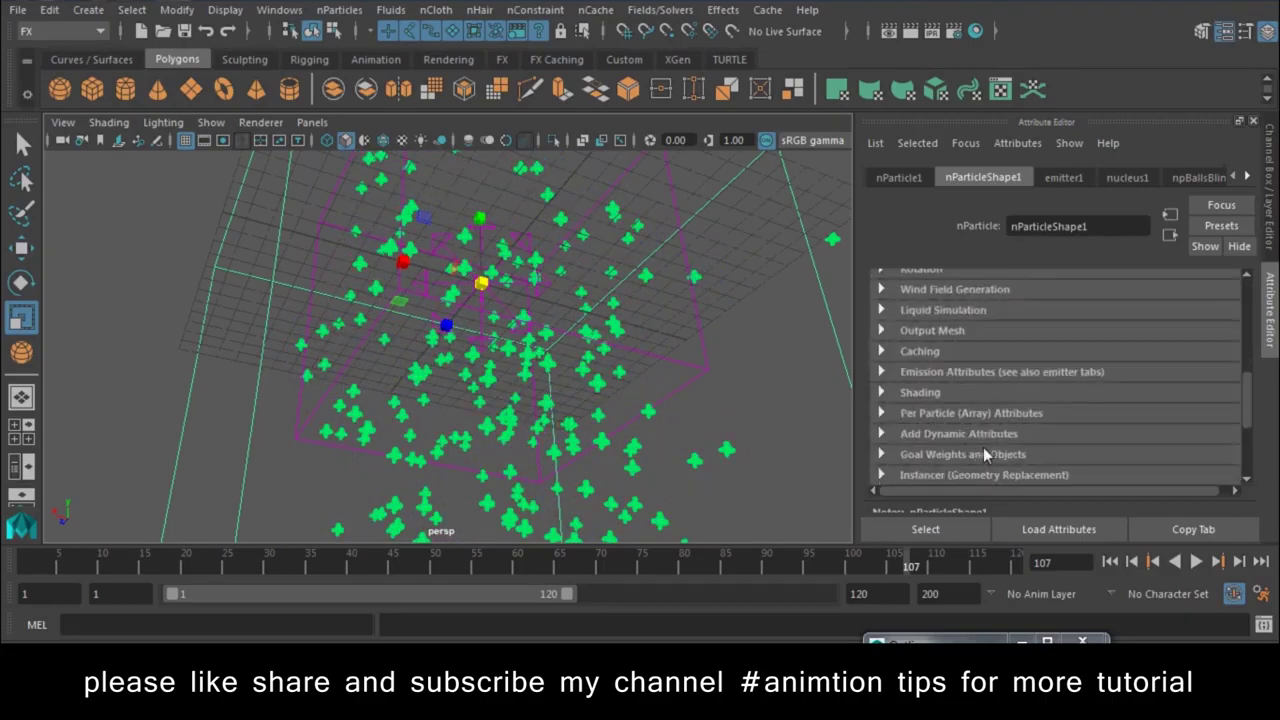
pyautogui.scroll(-2, 983, 447)
pyautogui.click(998, 419)
pyautogui.scroll(-2, 1007, 421)
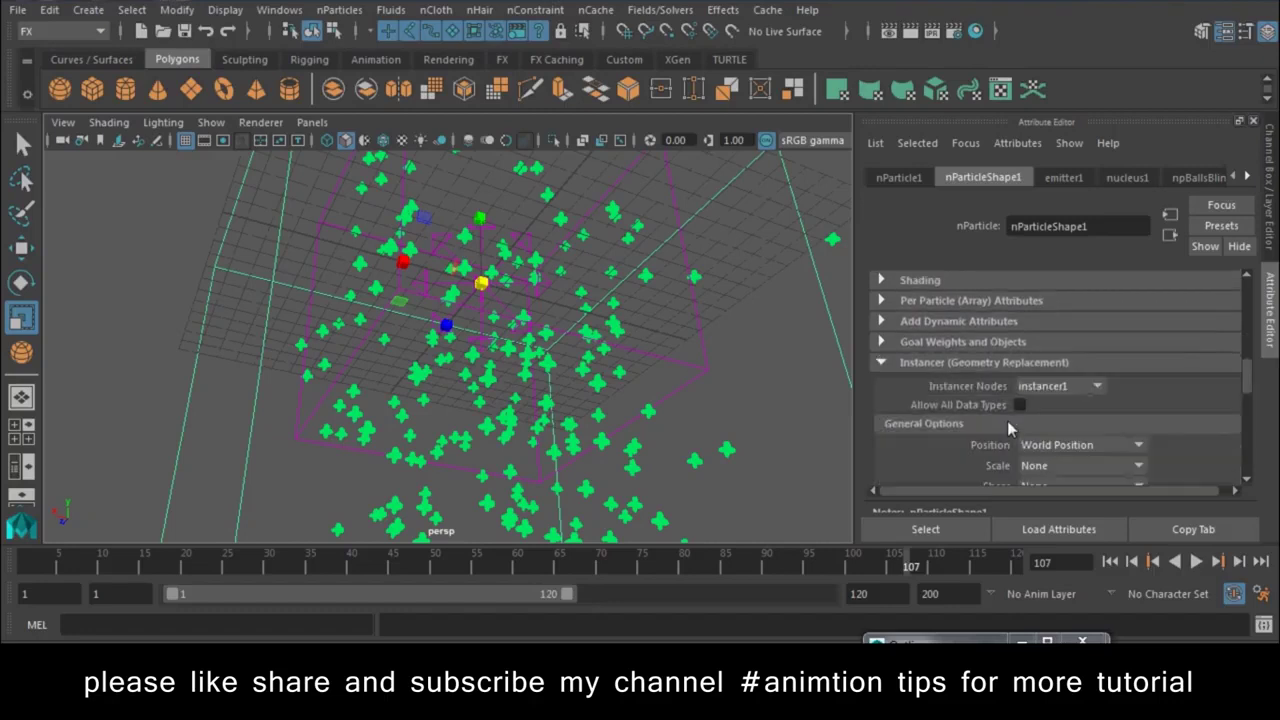
pyautogui.scroll(-2, 1007, 421)
pyautogui.scroll(-3, 964, 417)
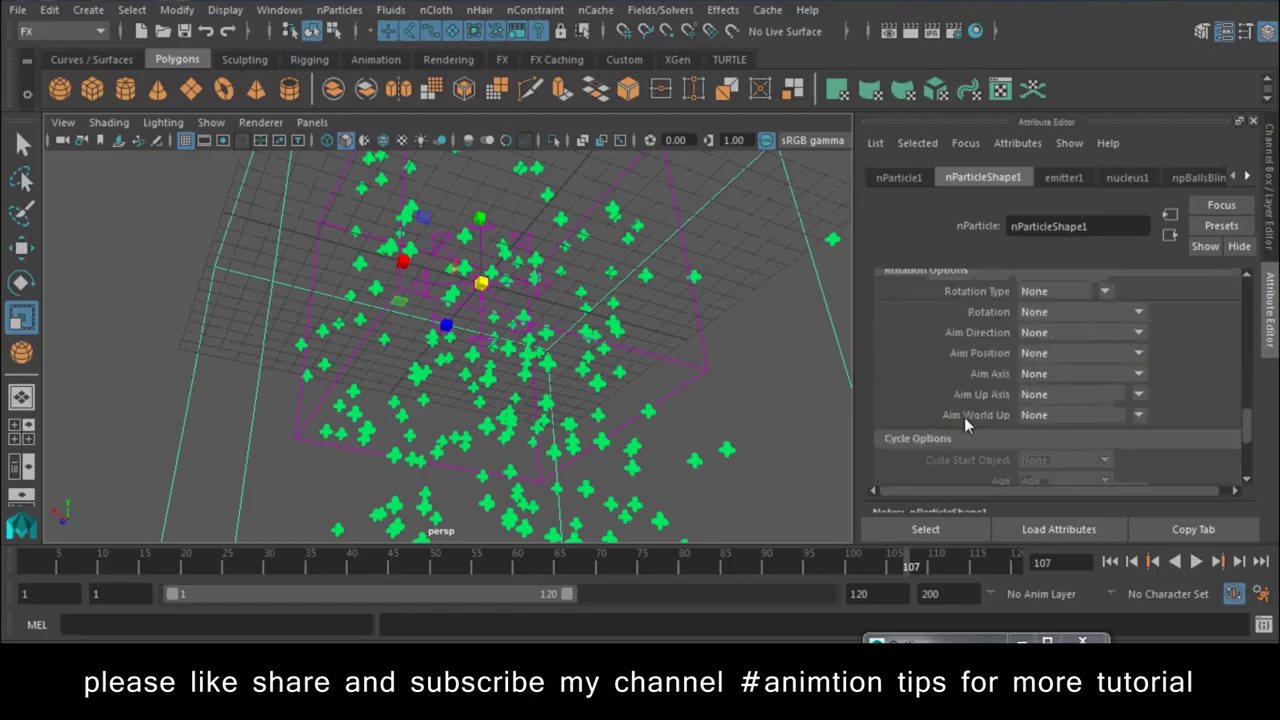
pyautogui.scroll(-2, 964, 417)
pyautogui.scroll(6, 964, 417)
pyautogui.scroll(2, 960, 410)
pyautogui.keyDown('alt'); pyautogui.moveTo(620, 430); pyautogui.dragTo(637, 372); pyautogui.keyUp('alt')
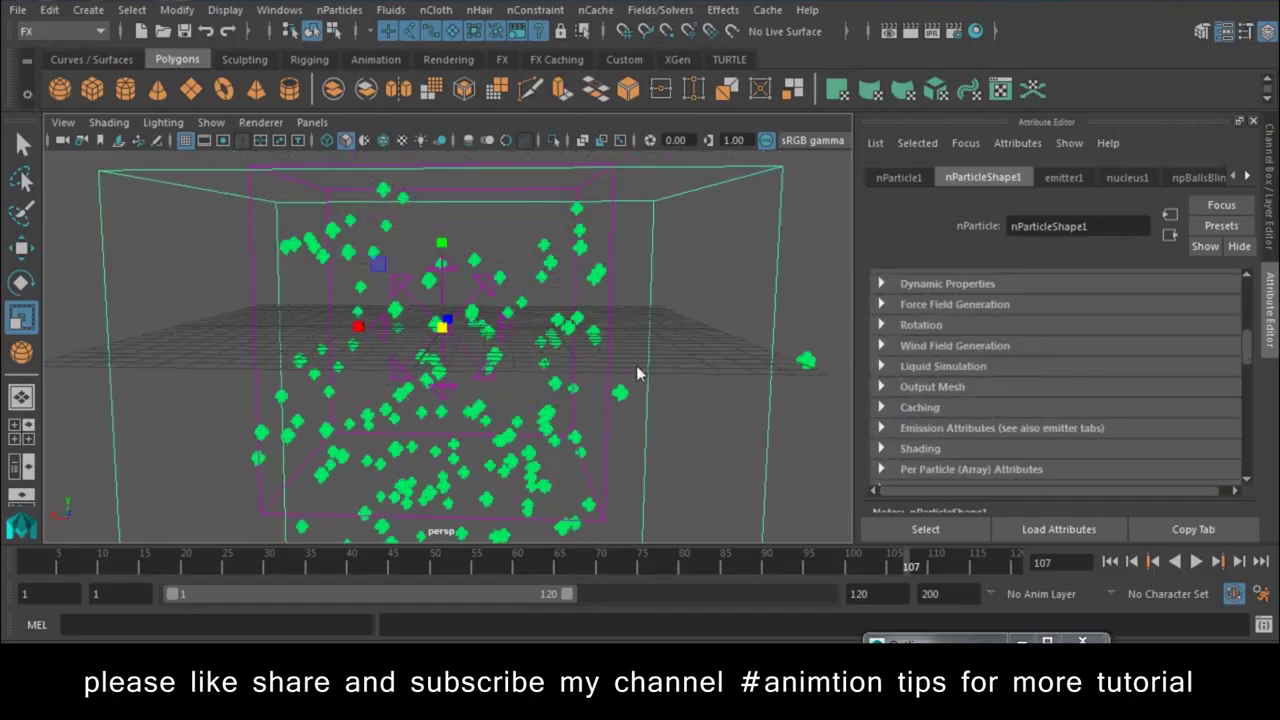
# Step: Start a new scene, discarding the old one without saving
pyautogui.click(17, 10)
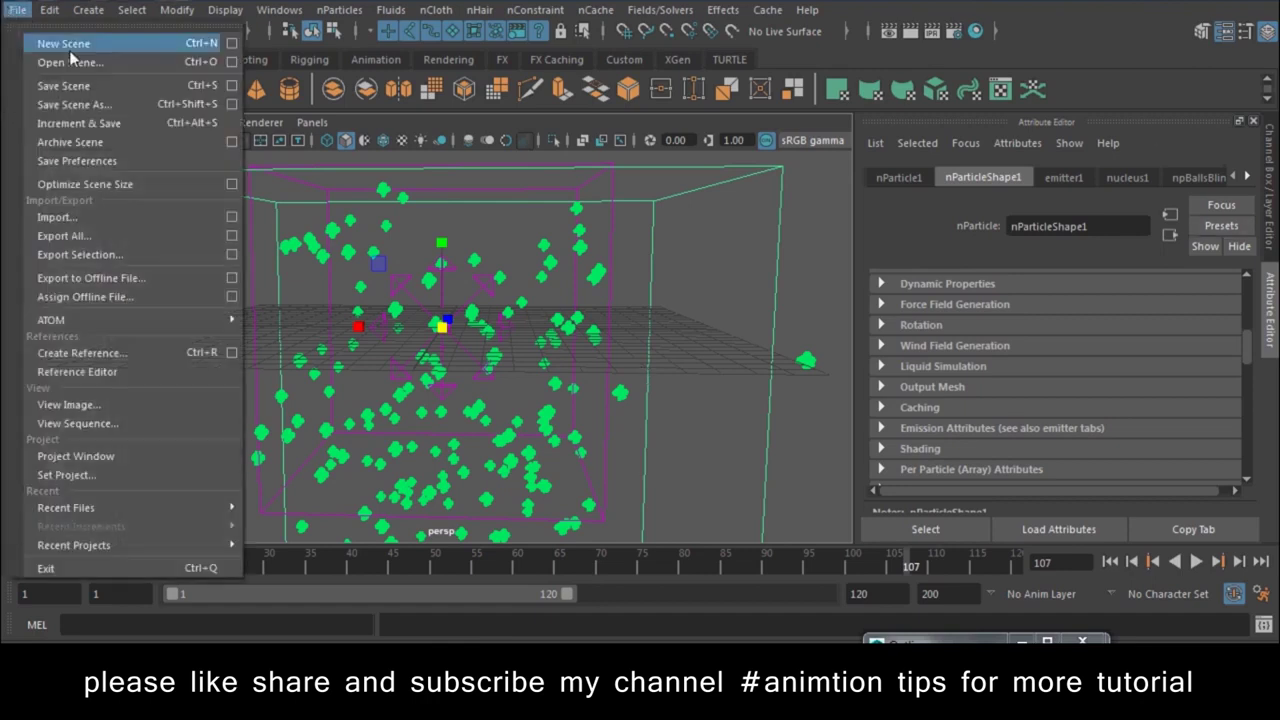
pyautogui.click(60, 40)
pyautogui.click(632, 331)
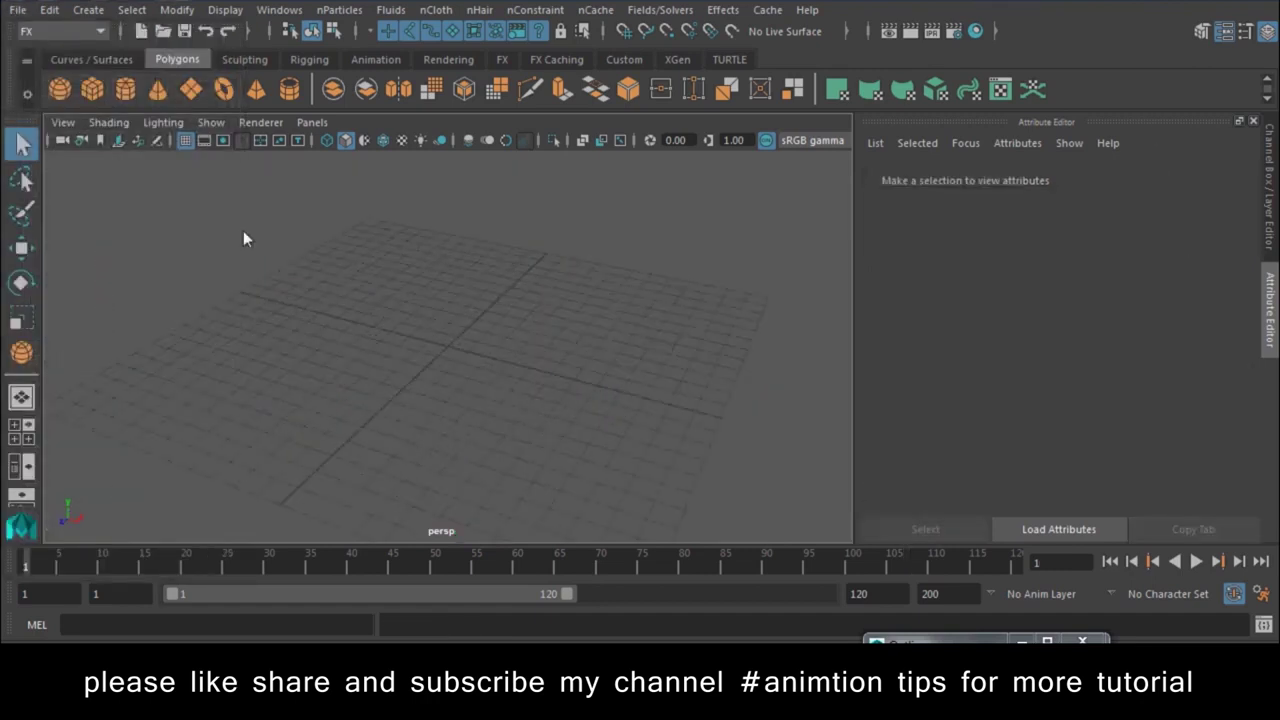
# Step: Create an nParticle emitter at the origin and play back to watch it spray particles
pyautogui.click(320, 10)
pyautogui.moveTo(381, 189)
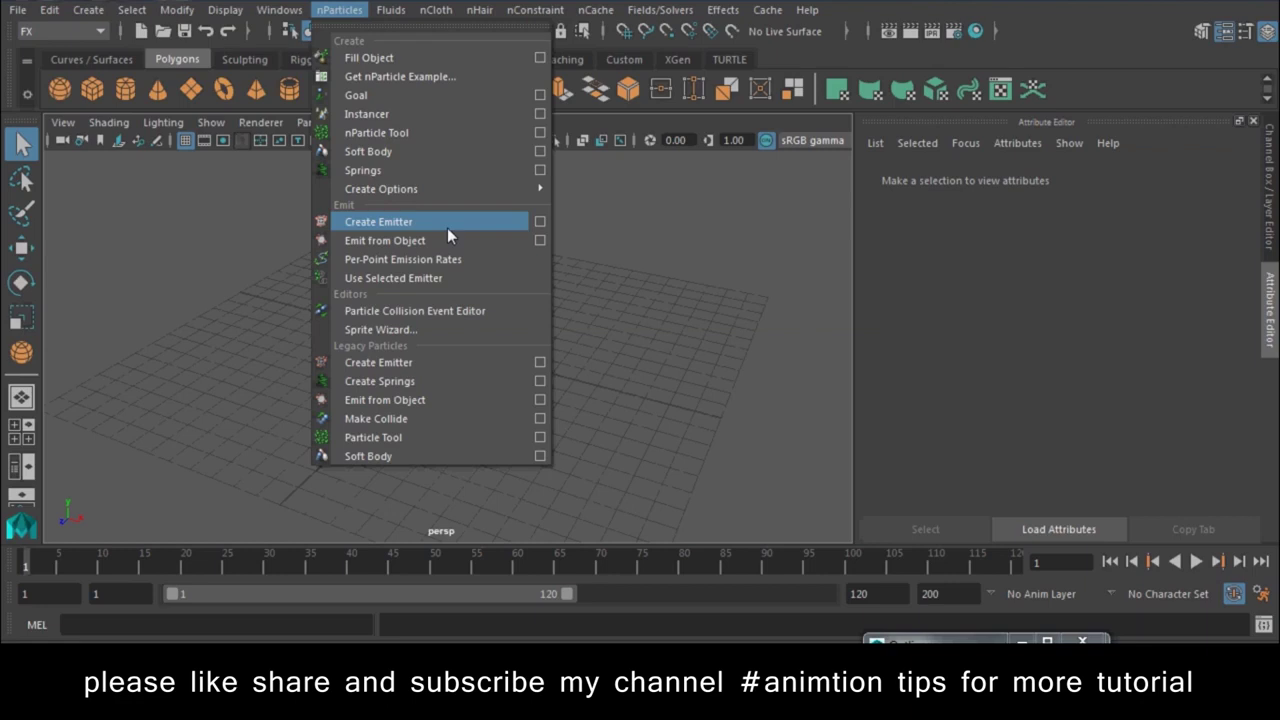
pyautogui.click(447, 229)
pyautogui.click(1197, 562)
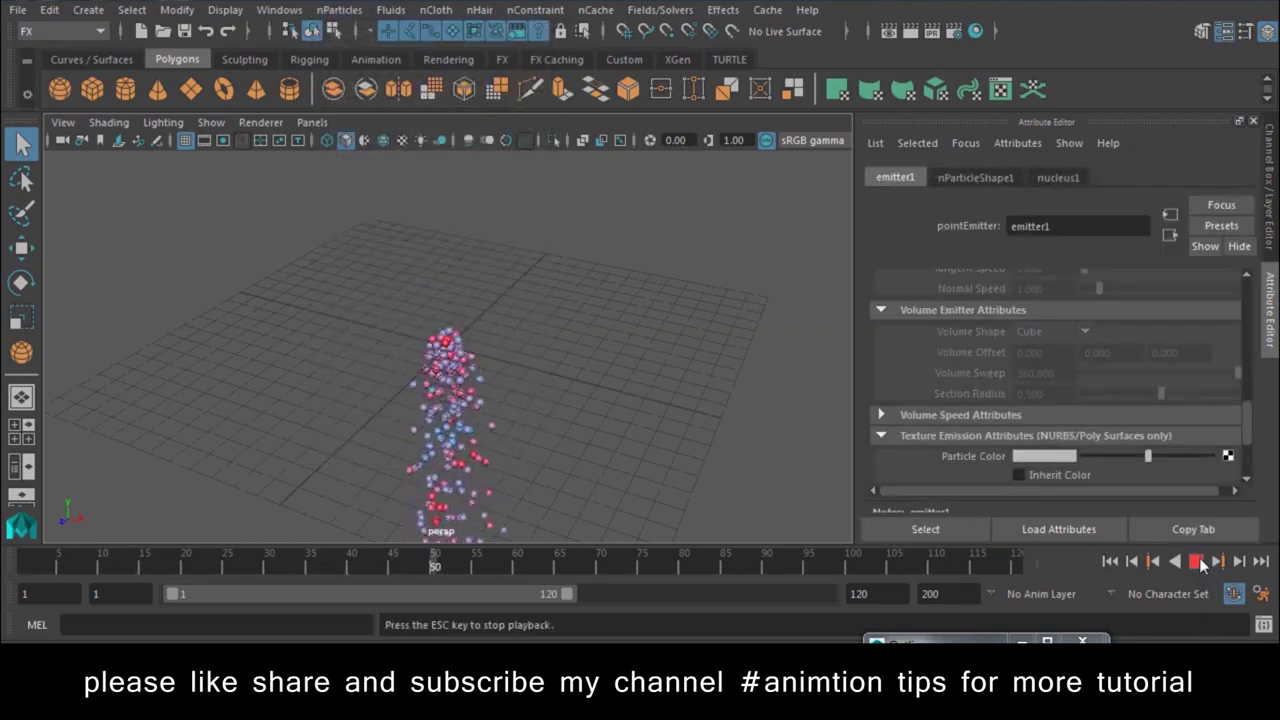
pyautogui.click(1197, 562)
pyautogui.press('e')
pyautogui.press('w')
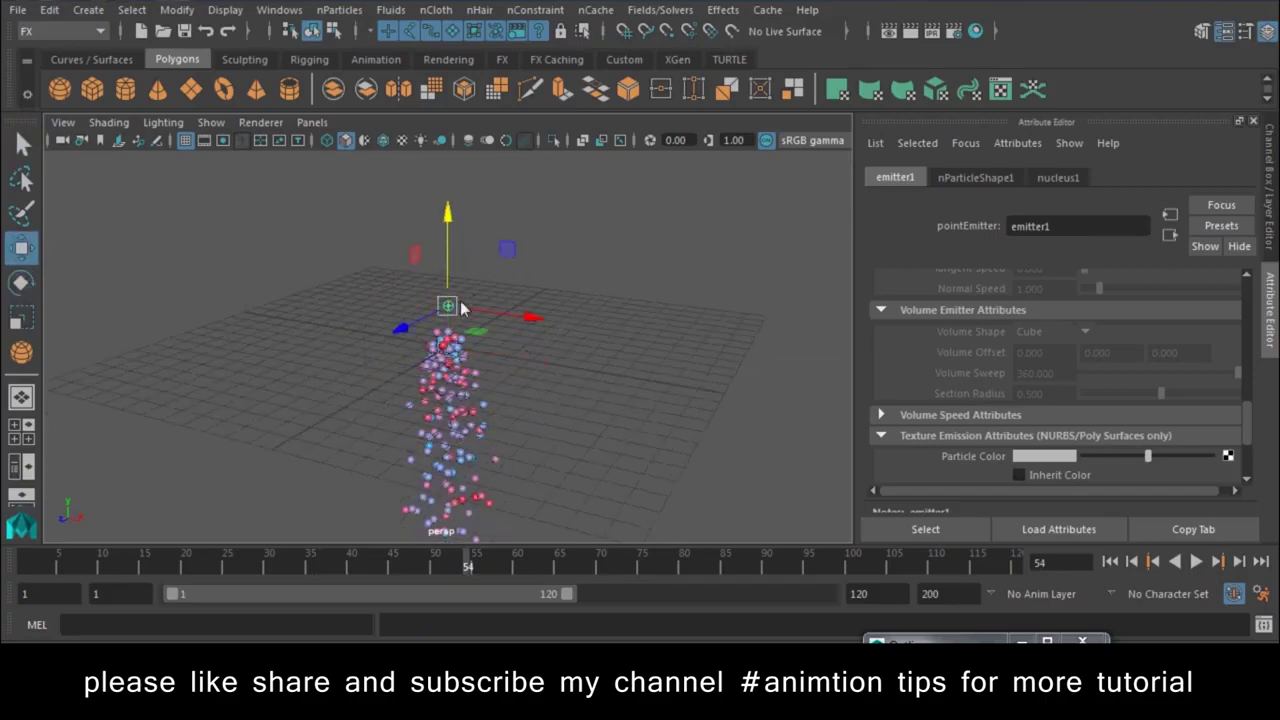
# Step: Undo the emitter move and create a small polygon sphere on the grid
pyautogui.hotkey('ctrl', 'z')
pyautogui.click(147, 345)
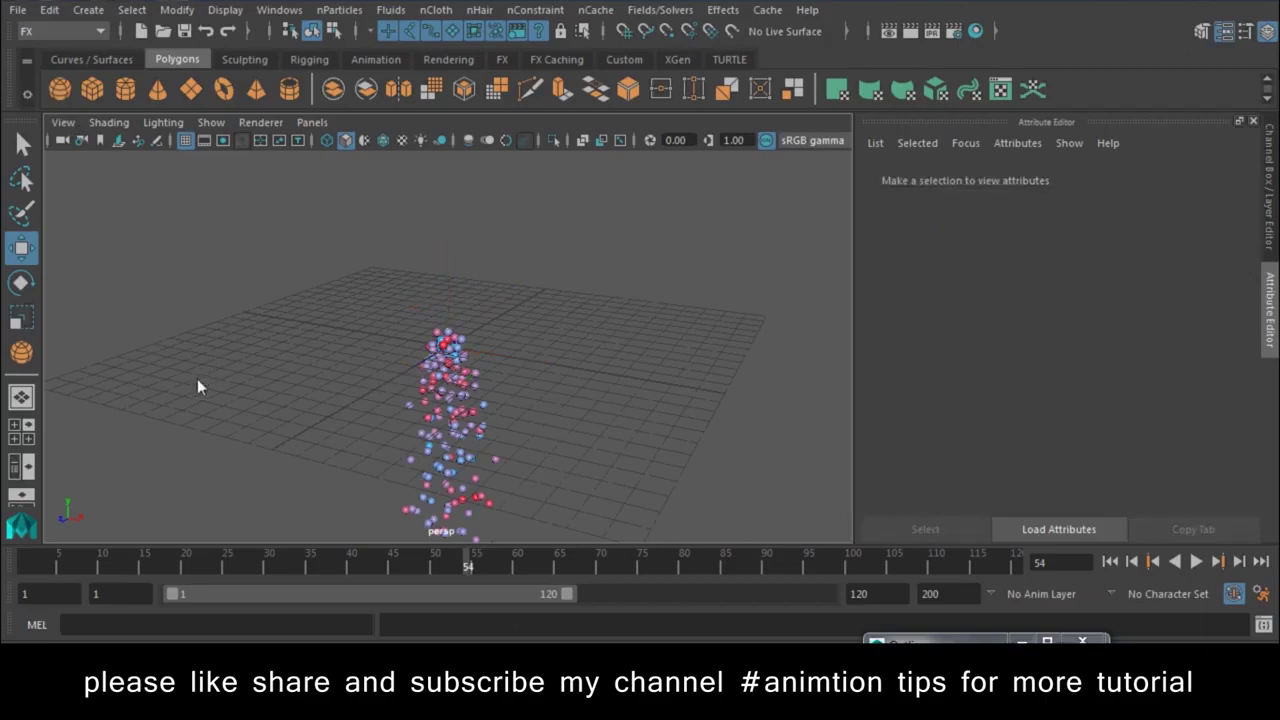
pyautogui.moveTo(171, 366); pyautogui.dragTo(202, 393)
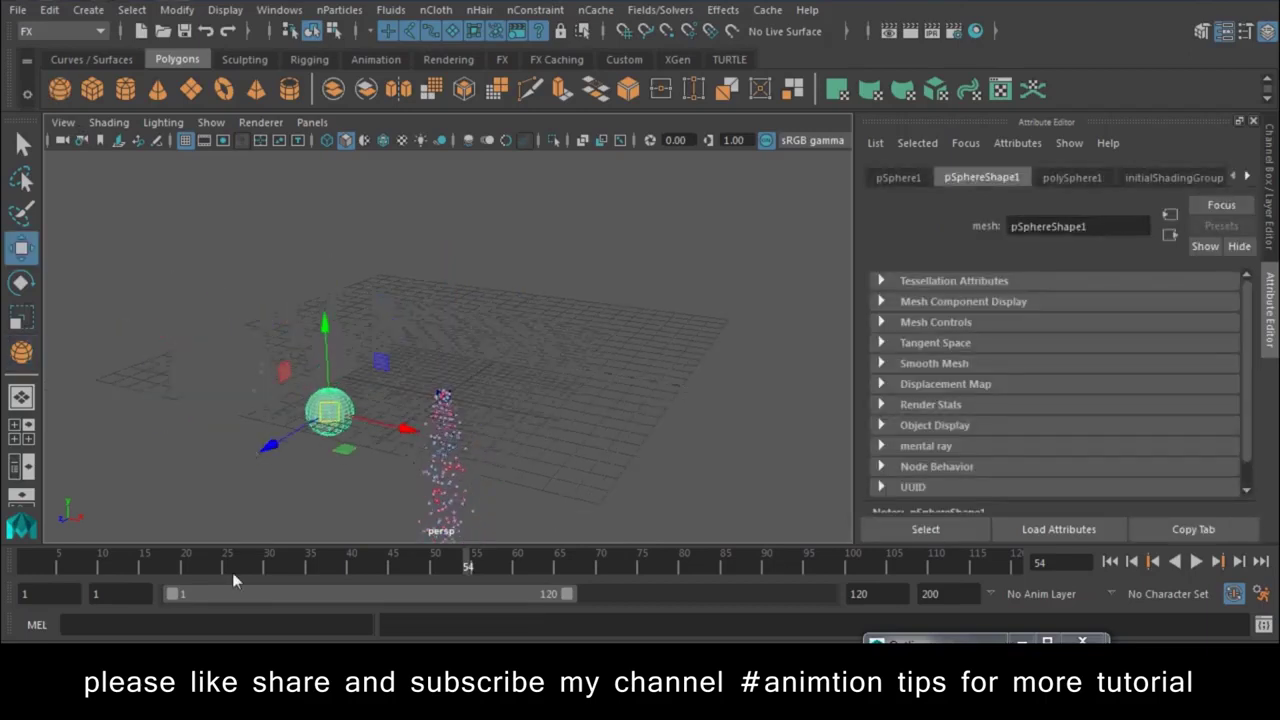
# Step: Animate the sphere: up and left at frame 47, back toward grid centre at frame 120
pyautogui.moveTo(76, 562); pyautogui.dragTo(25, 562)
pyautogui.click(406, 562)
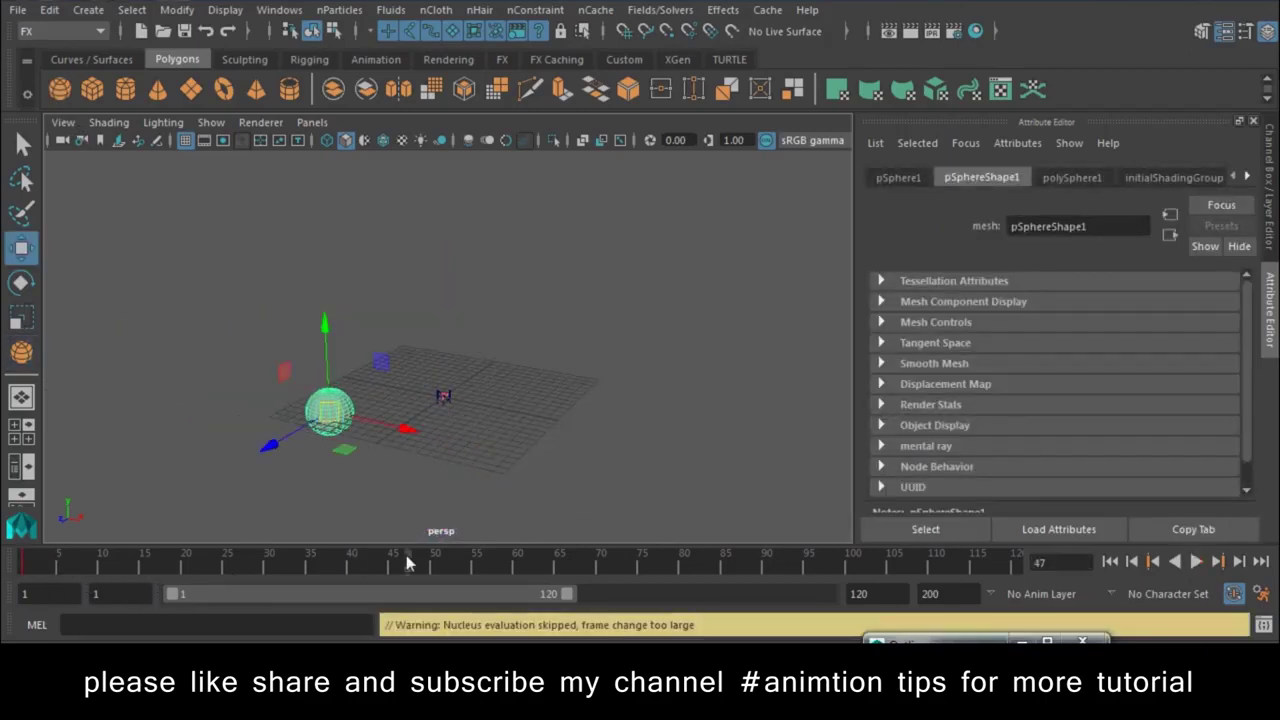
pyautogui.click(1012, 562)
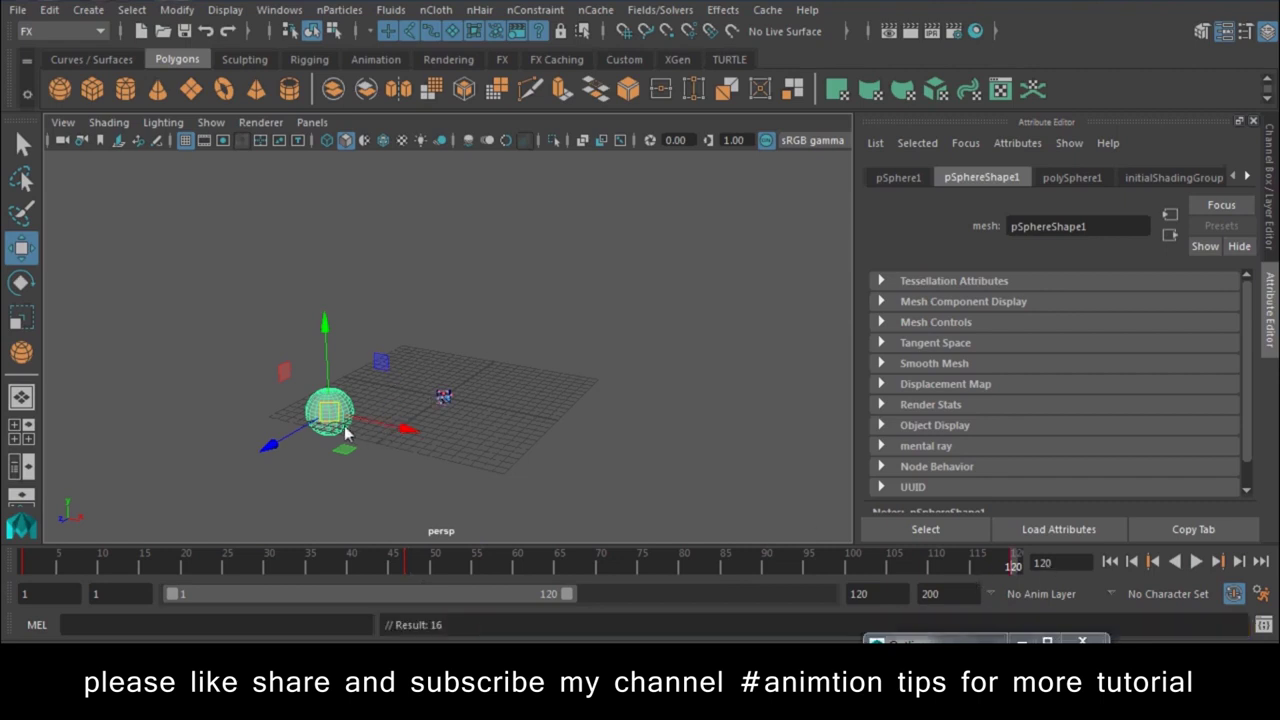
pyautogui.click(408, 565)
pyautogui.moveTo(357, 434); pyautogui.dragTo(225, 258)
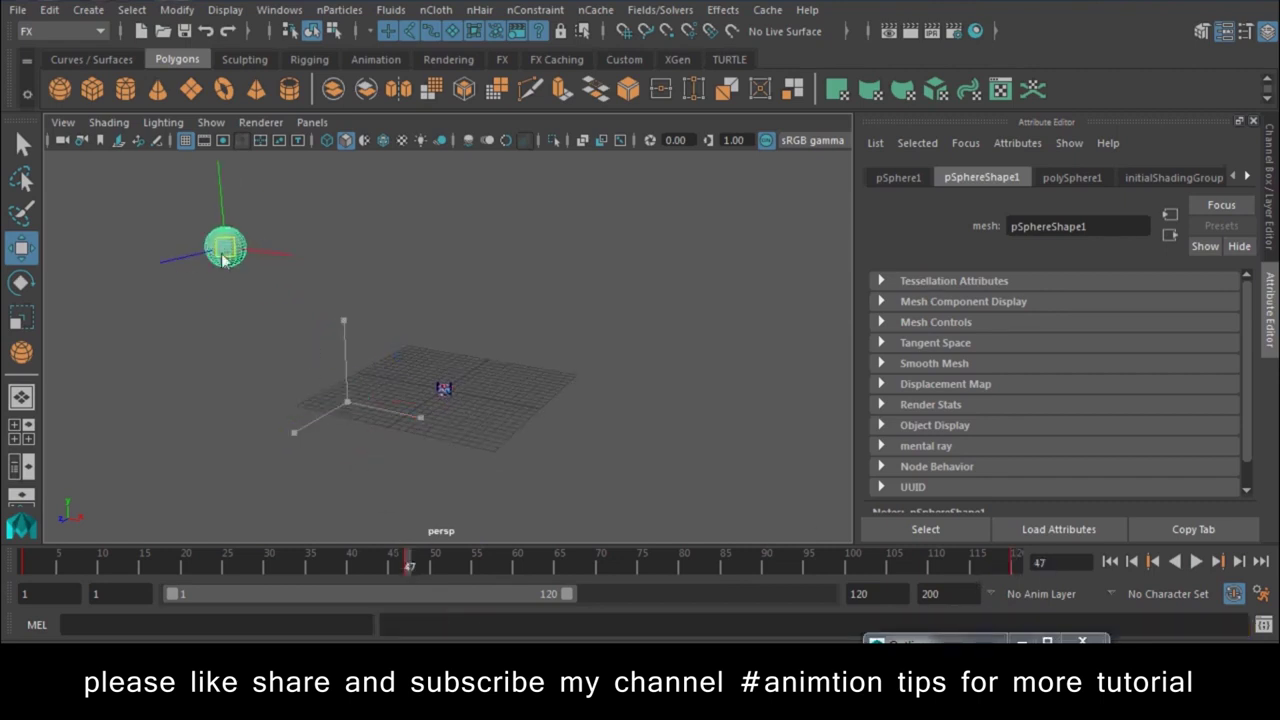
pyautogui.click(1020, 558)
pyautogui.moveTo(369, 356); pyautogui.dragTo(578, 317)
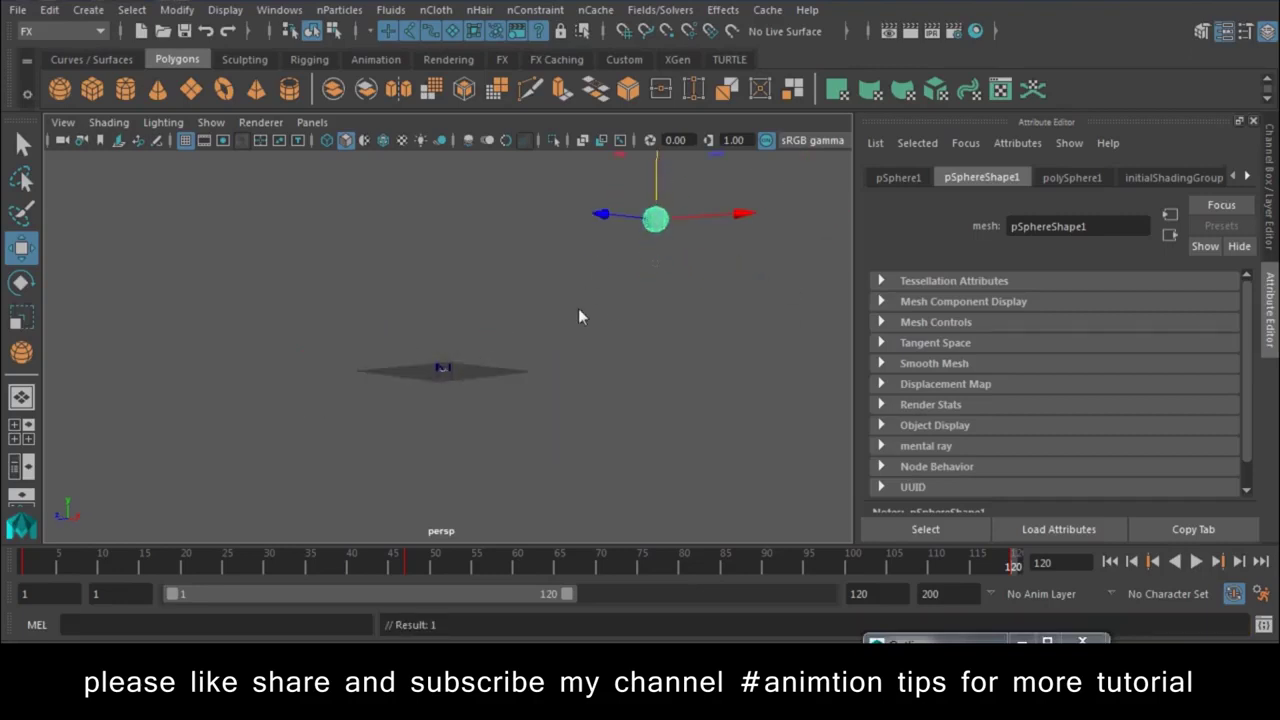
pyautogui.click(578, 317)
# Step: Play the sphere animation, stop at frame 93, and select the particles plus the sphere
pyautogui.click(1196, 562)
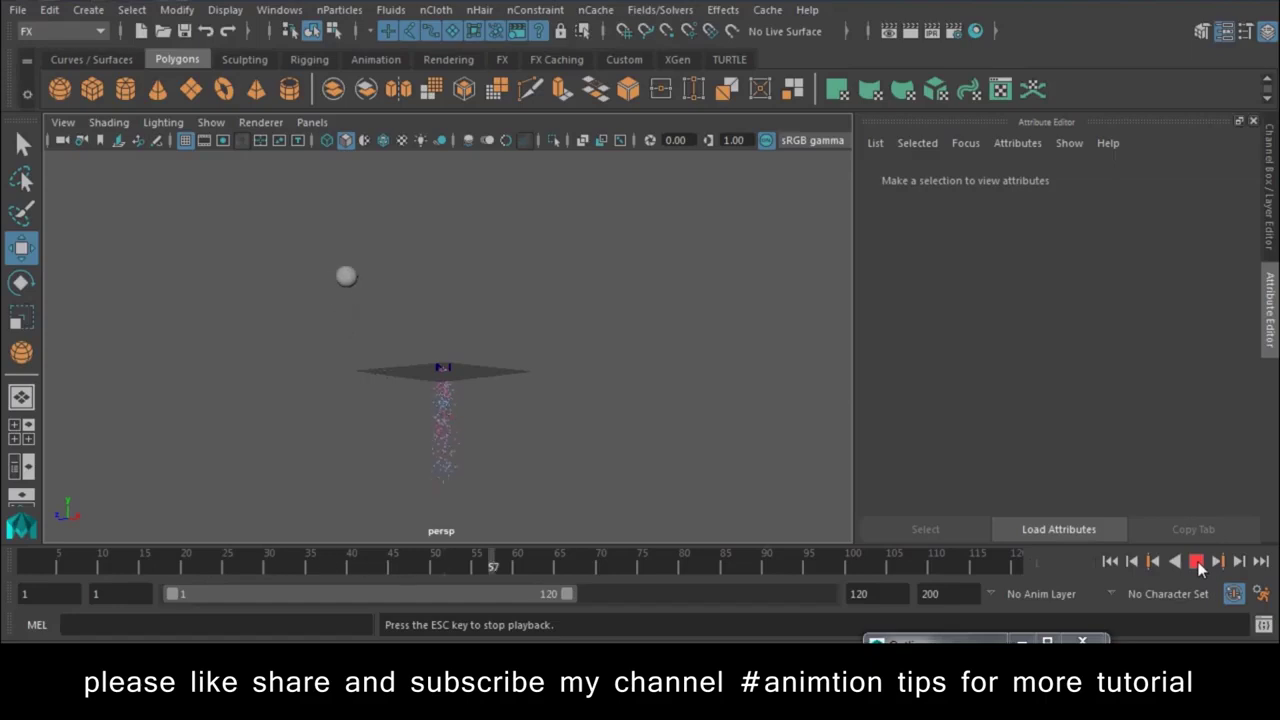
pyautogui.click(1196, 562)
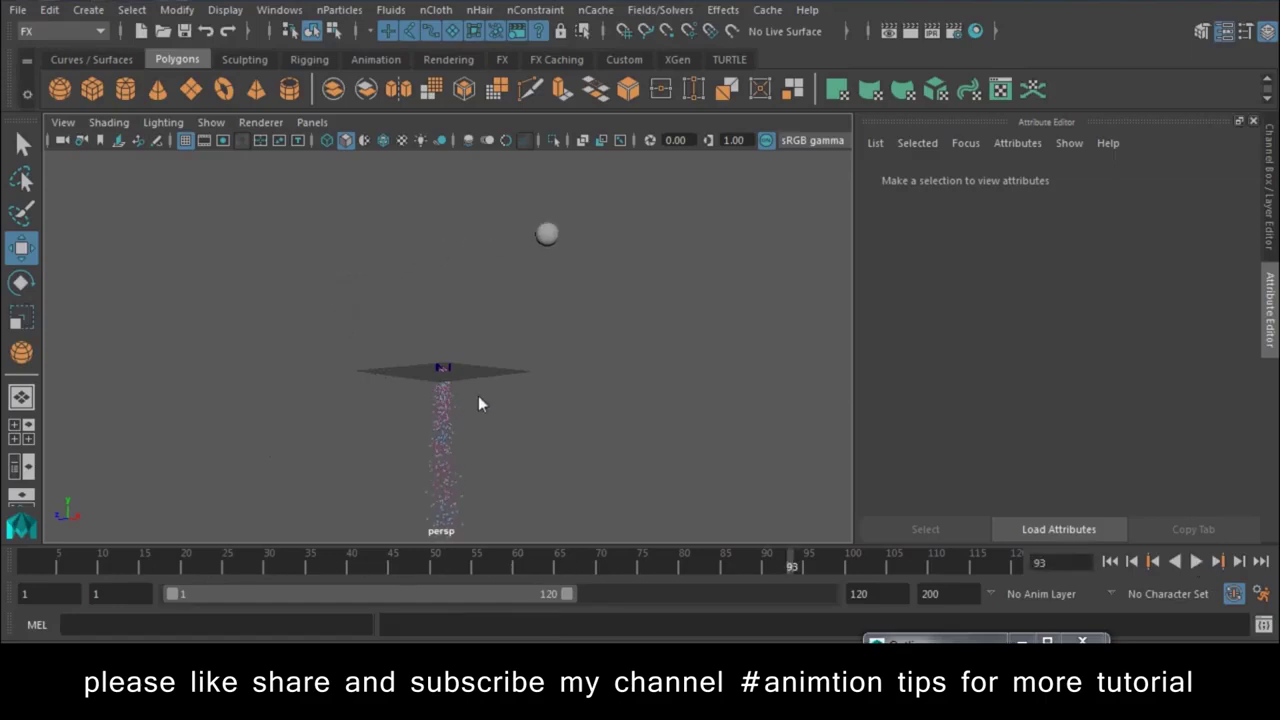
pyautogui.click(478, 395)
pyautogui.click(546, 234)
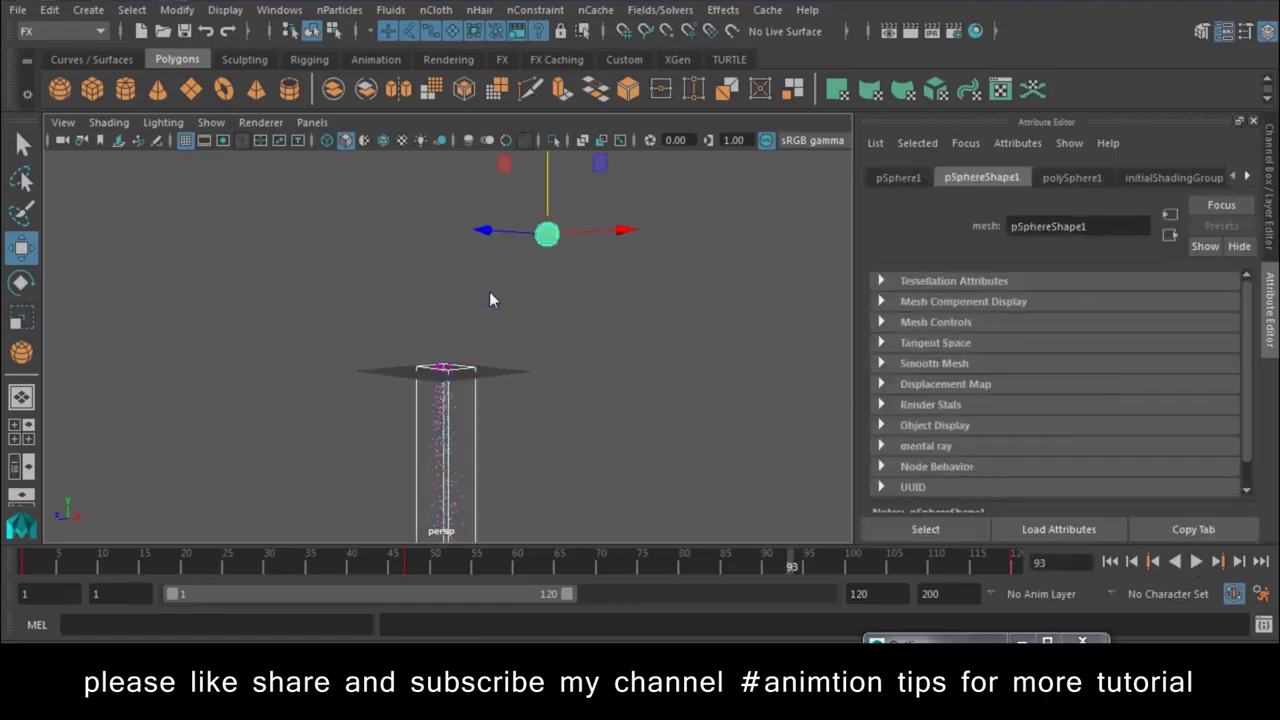
# Step: Make the animated sphere a goal for the particles and play from frame 1 to watch them chase it
pyautogui.click(340, 10)
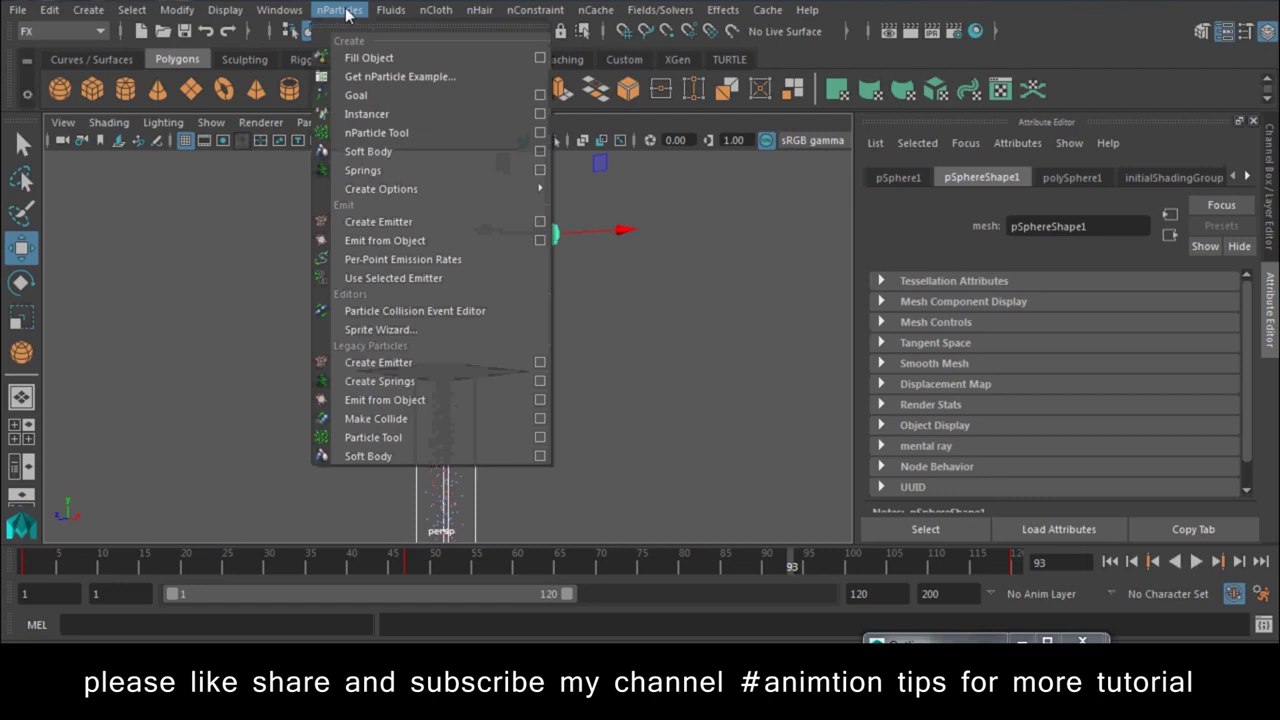
pyautogui.click(382, 98)
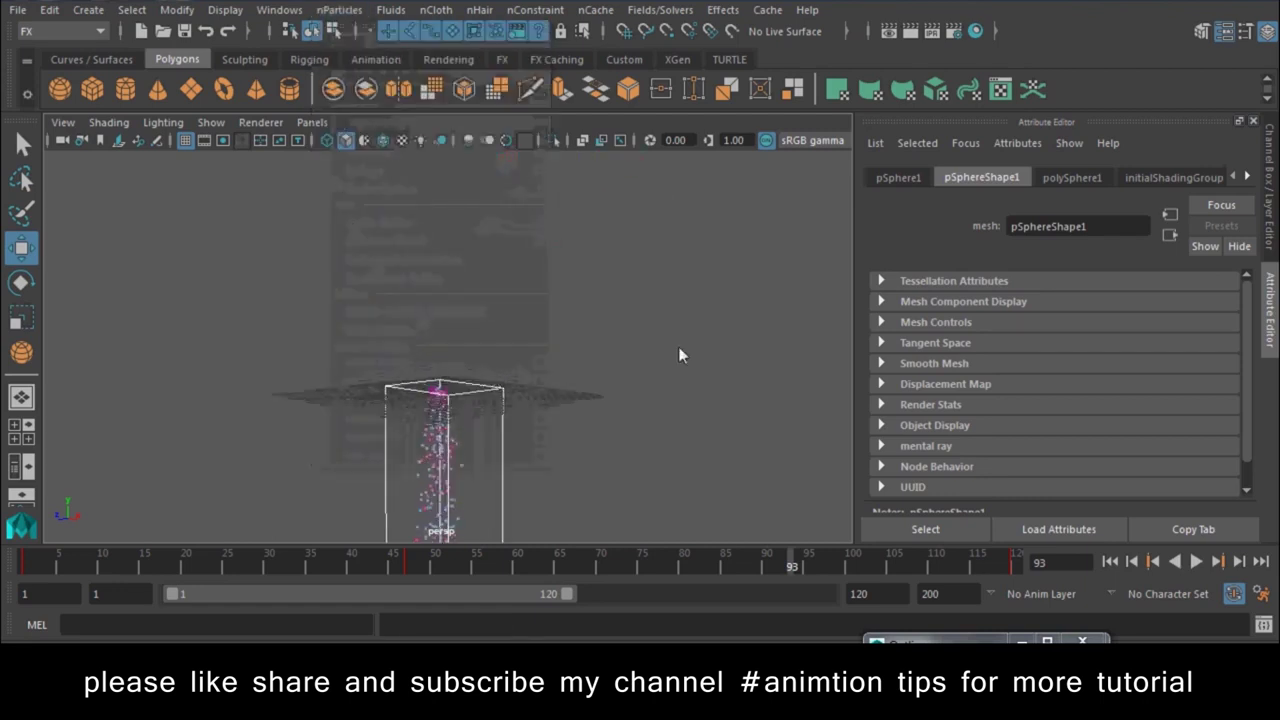
pyautogui.click(1110, 561)
pyautogui.click(1195, 563)
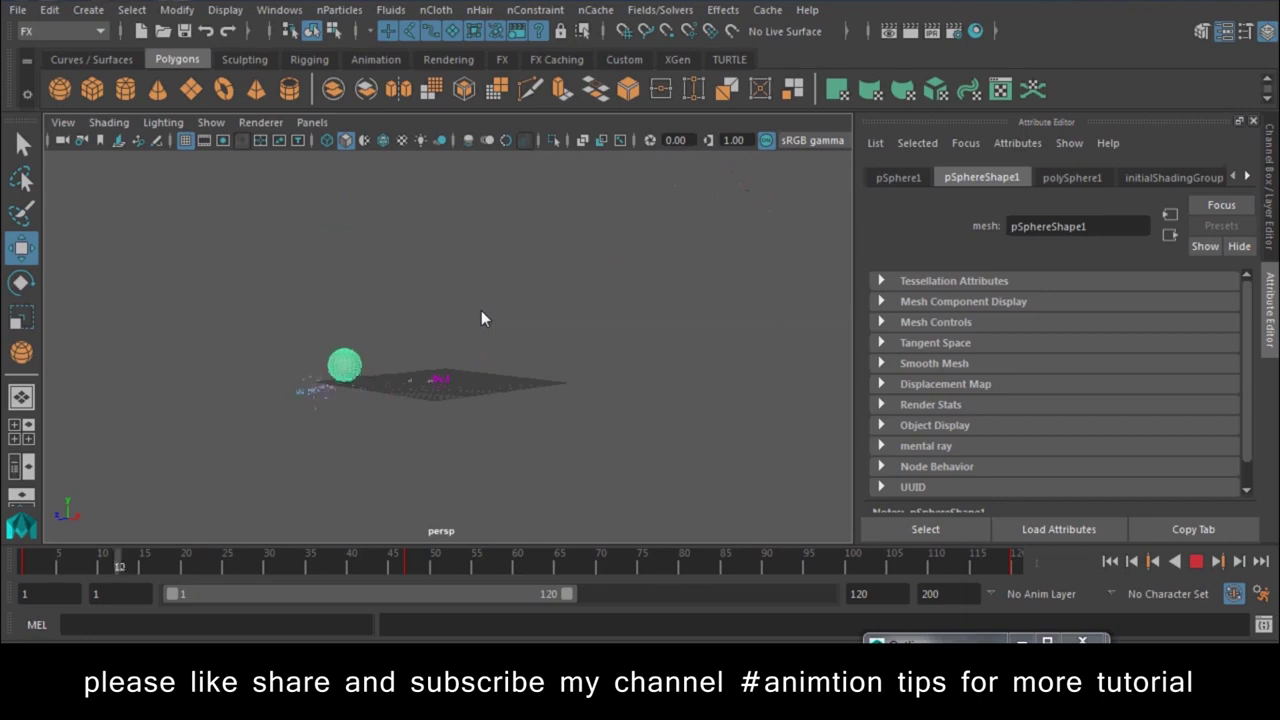
pyautogui.click(1196, 561)
pyautogui.click(1111, 562)
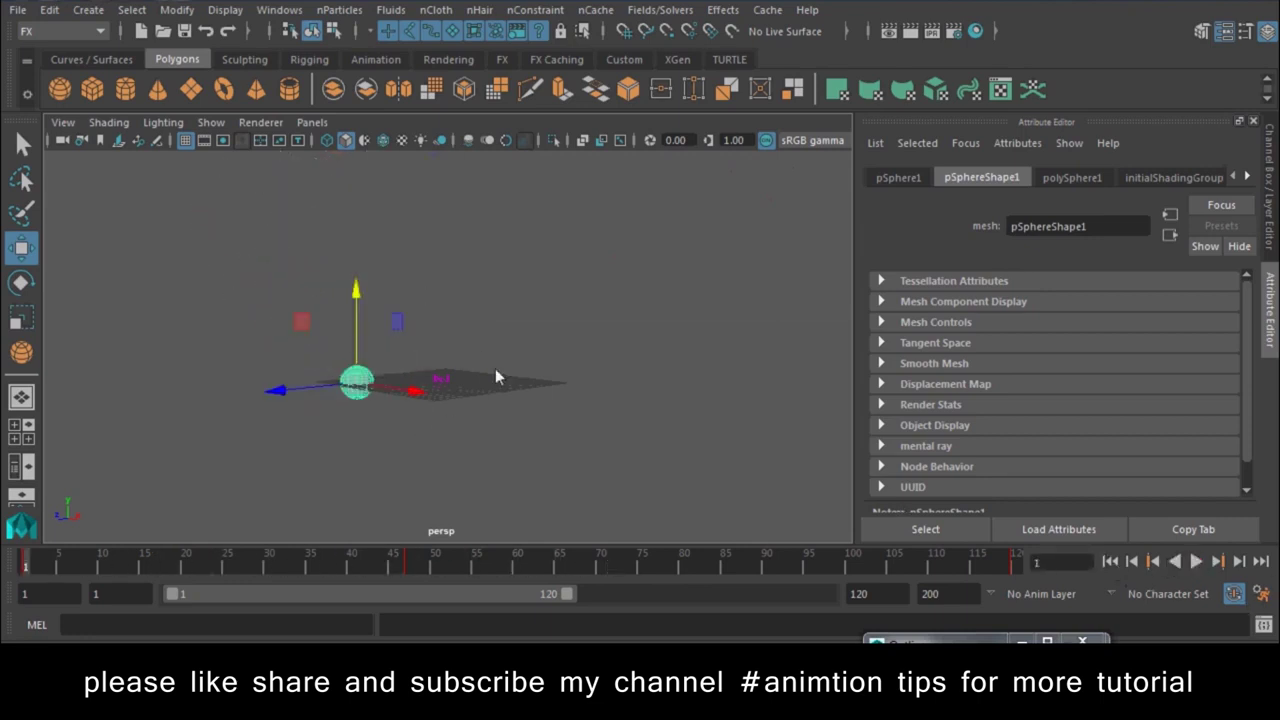
# Step: Start a new scene, discarding the current one without saving
pyautogui.click(466, 396)
pyautogui.click(18, 9)
pyautogui.click(50, 45)
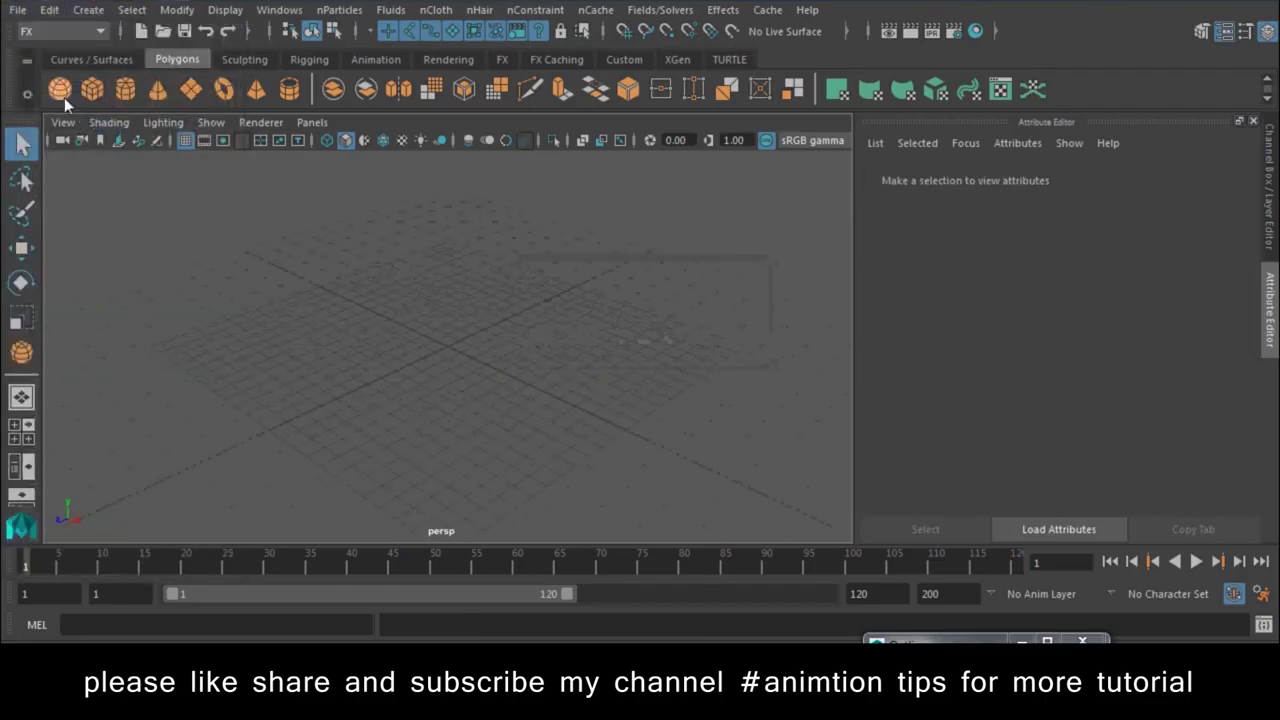
# Step: Create a polygon sphere, pSphere1, at the grid origin
pyautogui.click(60, 90)
pyautogui.moveTo(444, 345)
pyautogui.mouseDown()
pyautogui.moveTo(475, 386)
pyautogui.moveTo(480, 368)
pyautogui.mouseUp()
pyautogui.press('w')
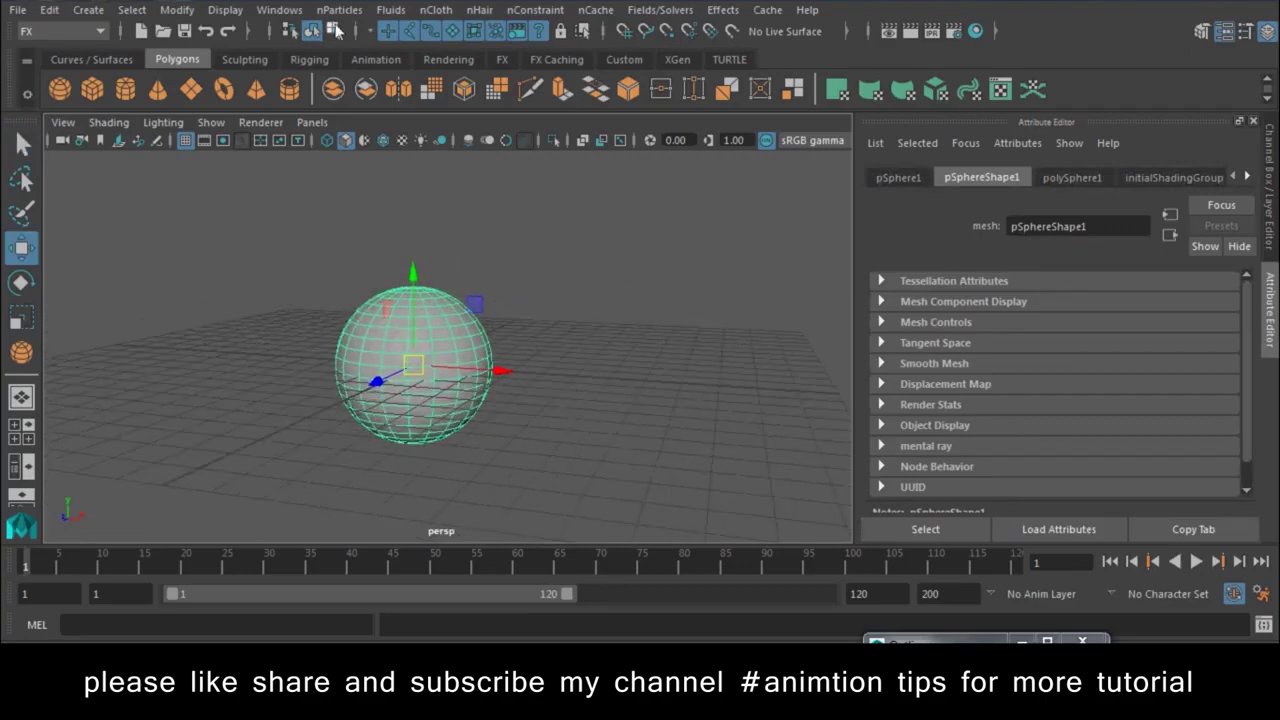
pyautogui.click(339, 11)
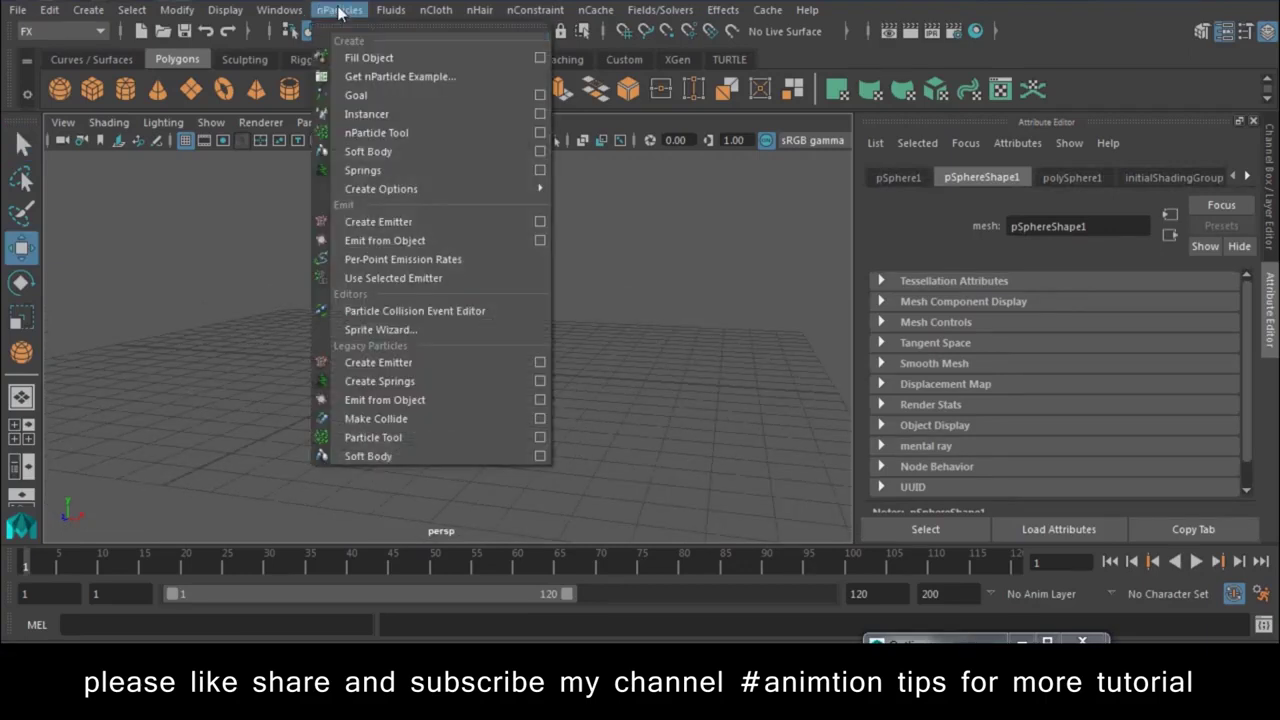
# Step: Emit nParticles from the sphere and play the simulation from frame 1
pyautogui.click(426, 240)
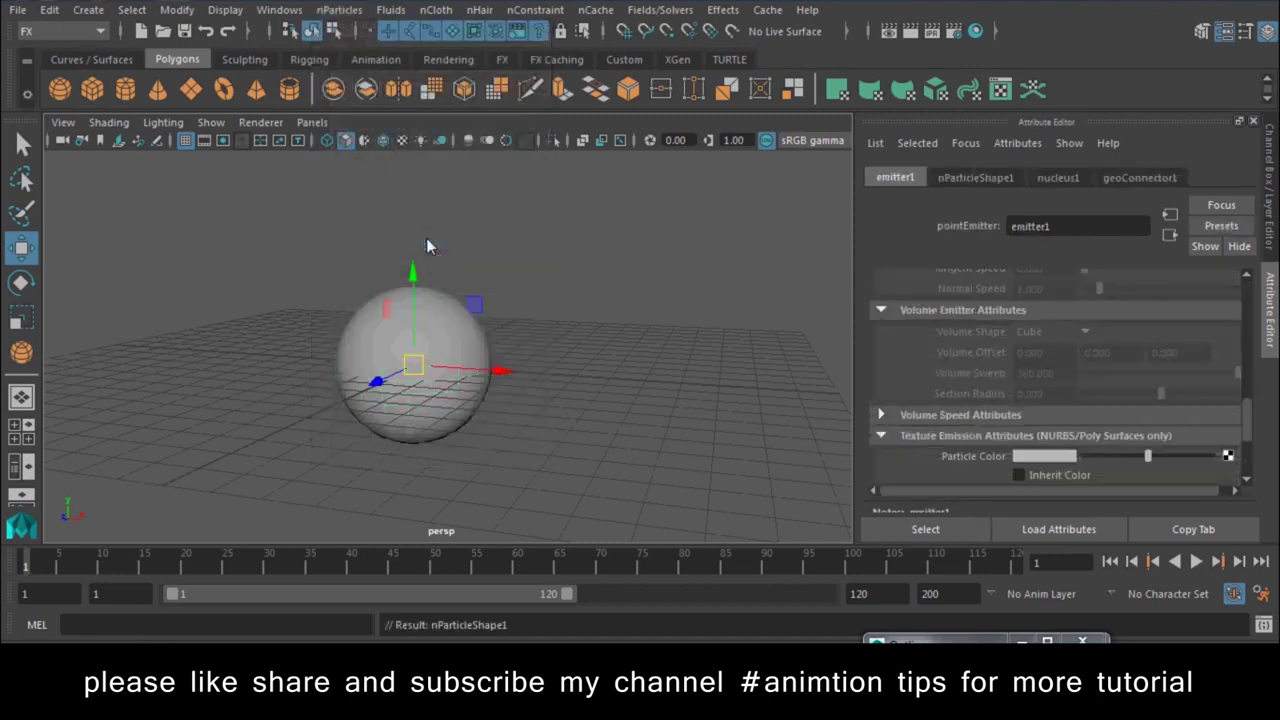
pyautogui.click(1196, 562)
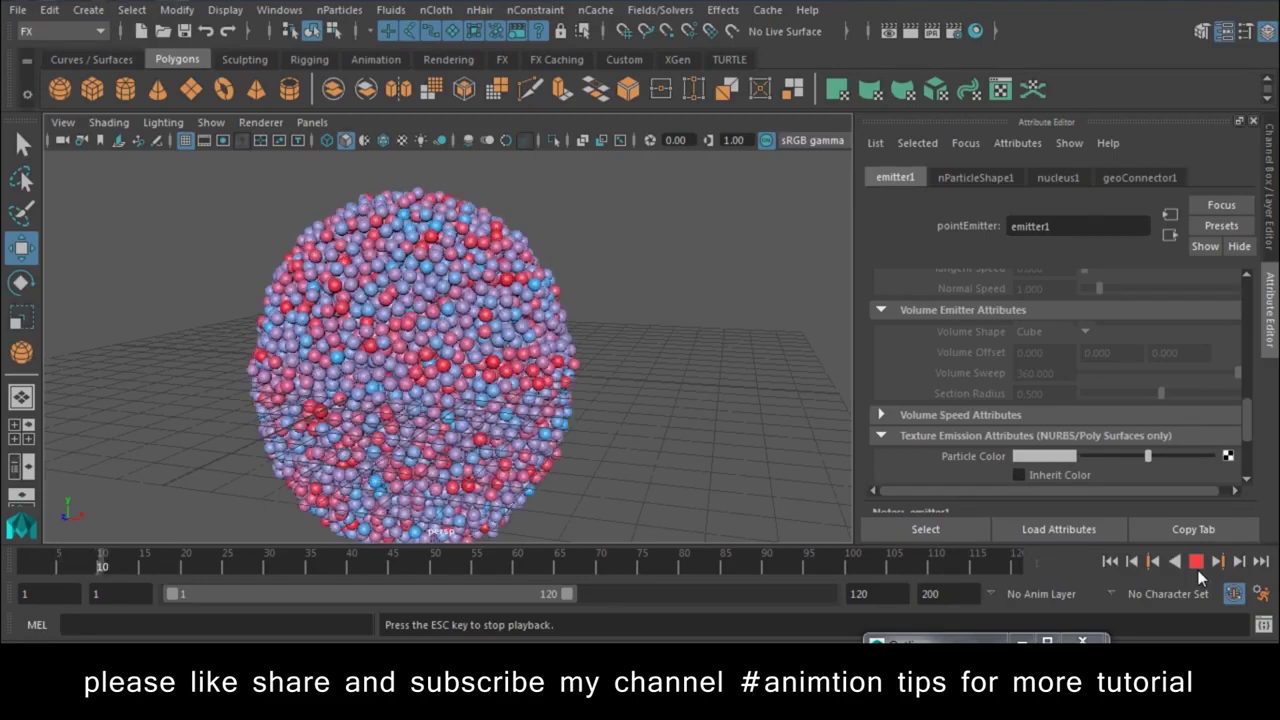
pyautogui.click(1196, 562)
pyautogui.click(1110, 562)
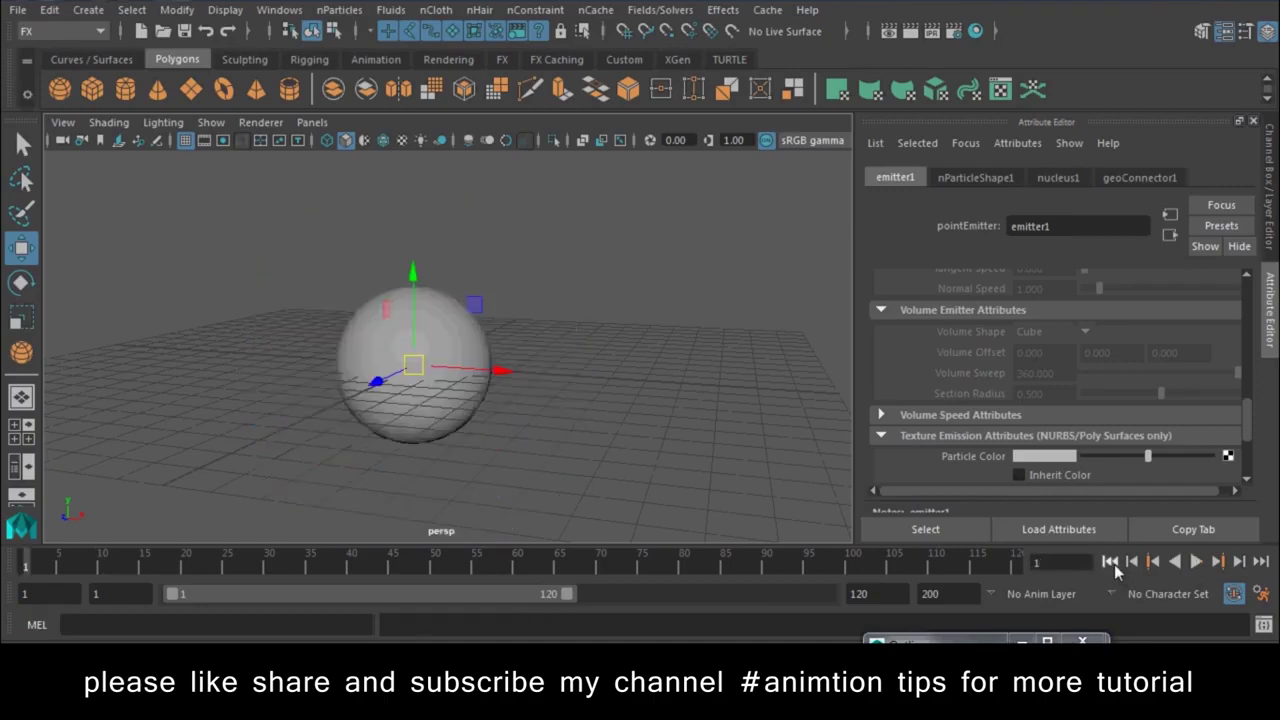
pyautogui.scroll(2, 505, 328)
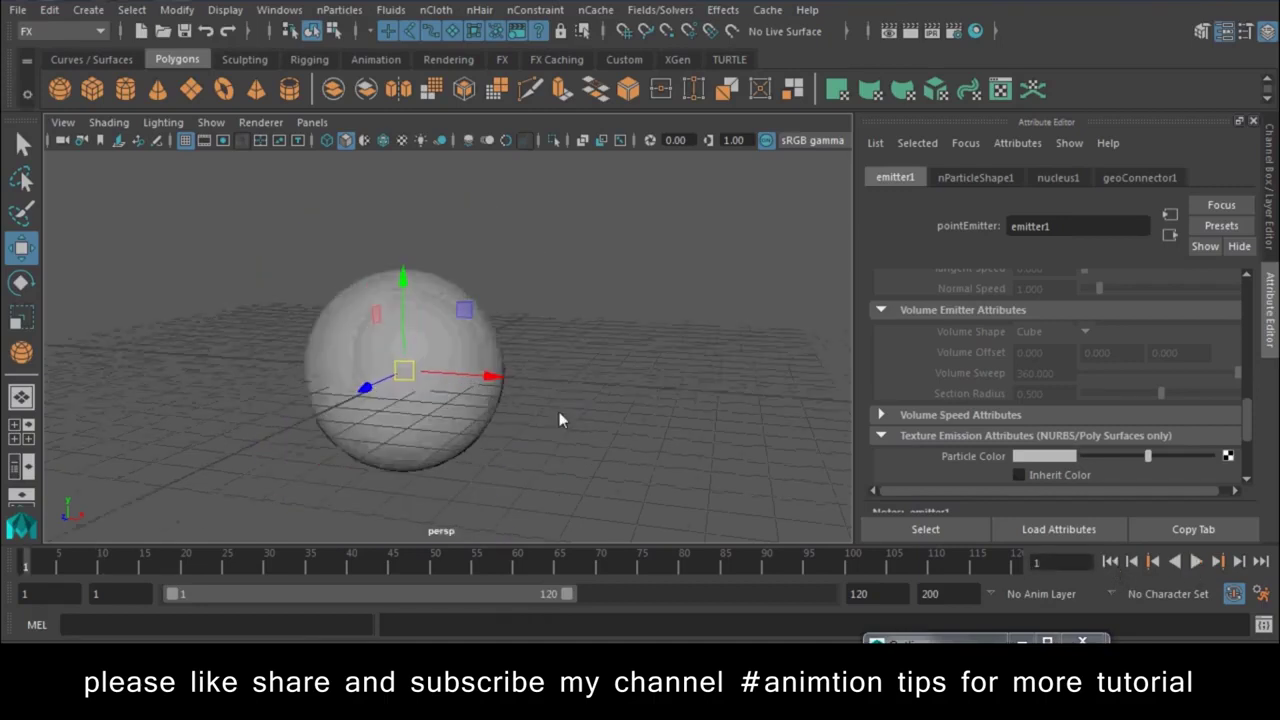
pyautogui.click(1196, 562)
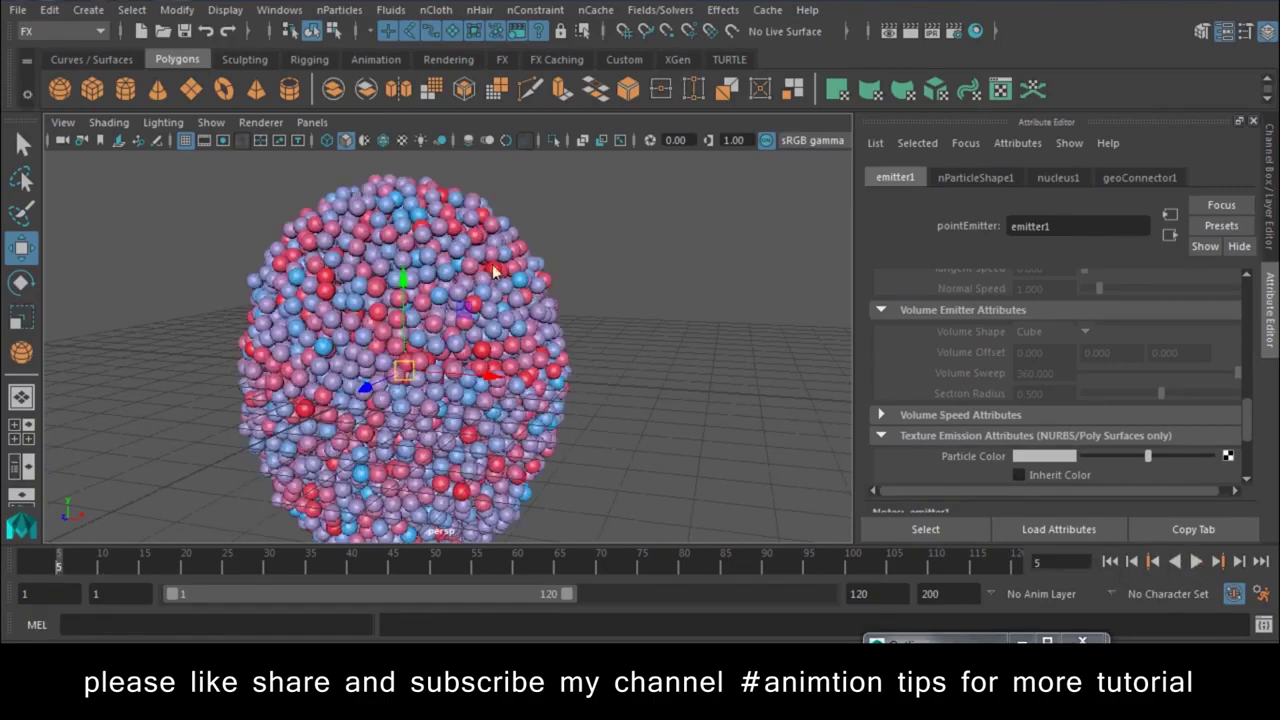
# Step: Select the particles, switch to wireframe, and set their Radius to 0.020
pyautogui.click(558, 298)
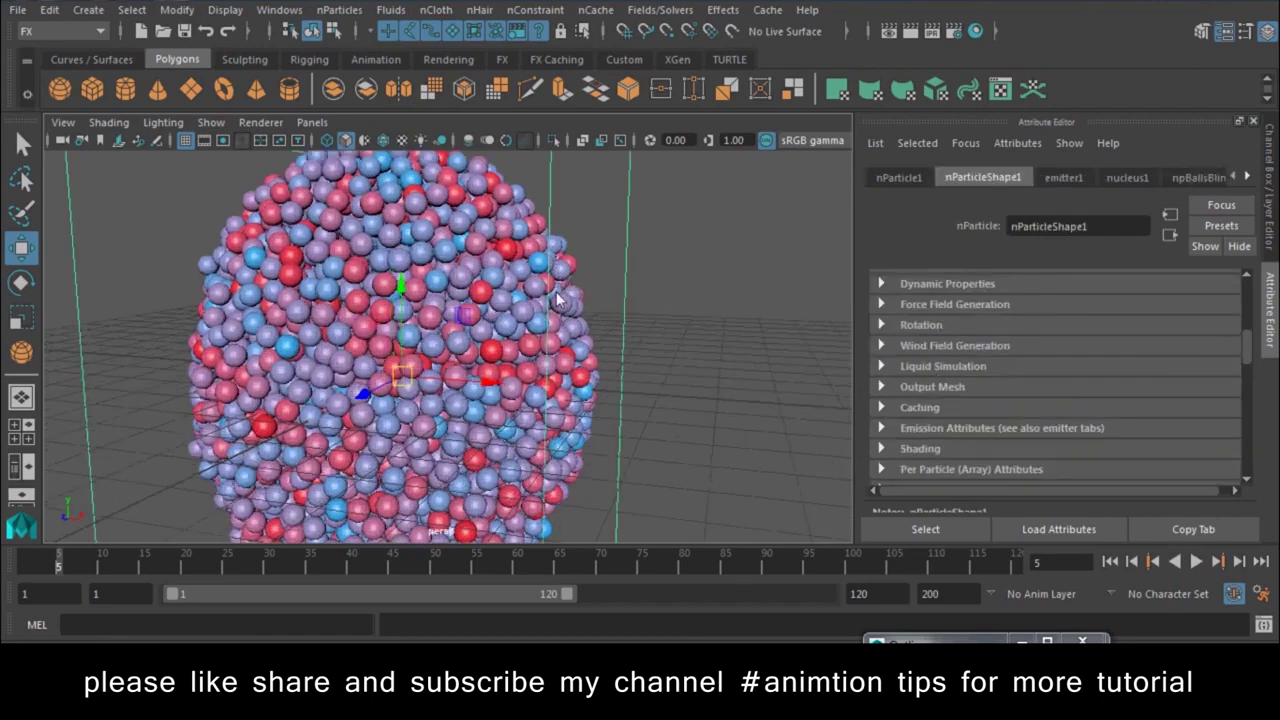
pyautogui.press('4')
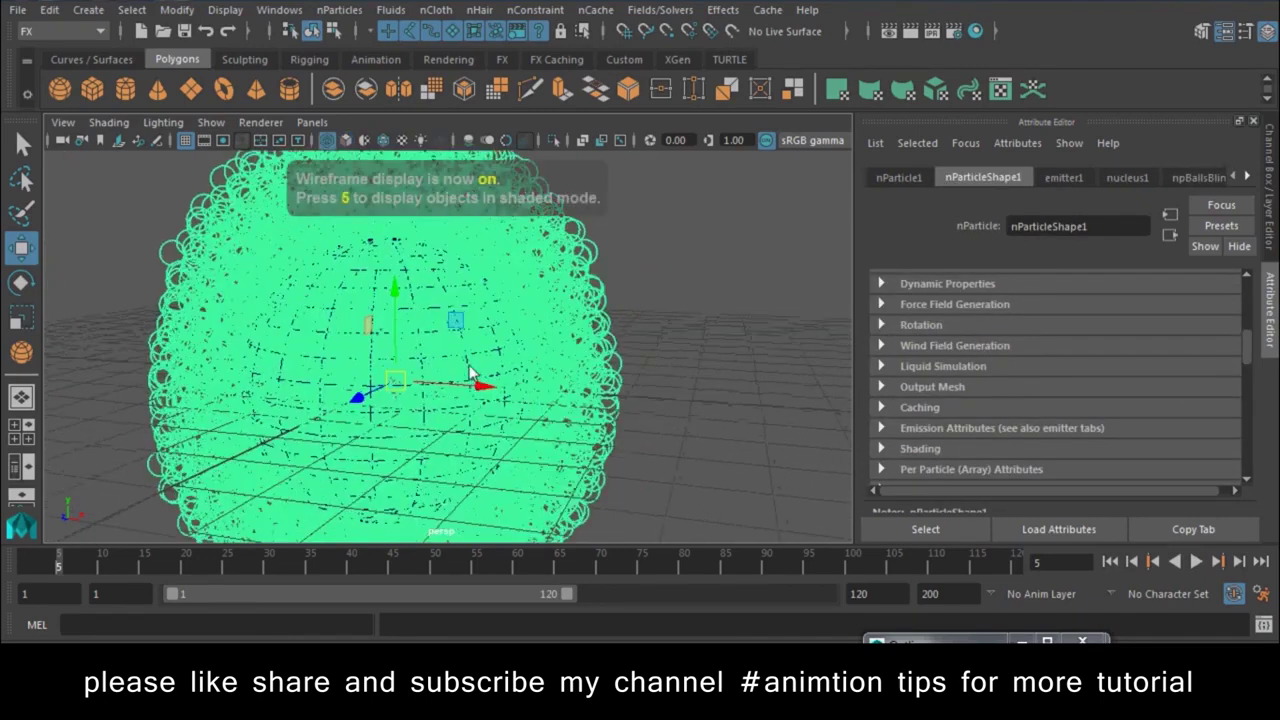
pyautogui.keyDown('alt'); pyautogui.moveTo(470, 372); pyautogui.dragTo(703, 302, button='right'); pyautogui.keyUp('alt')
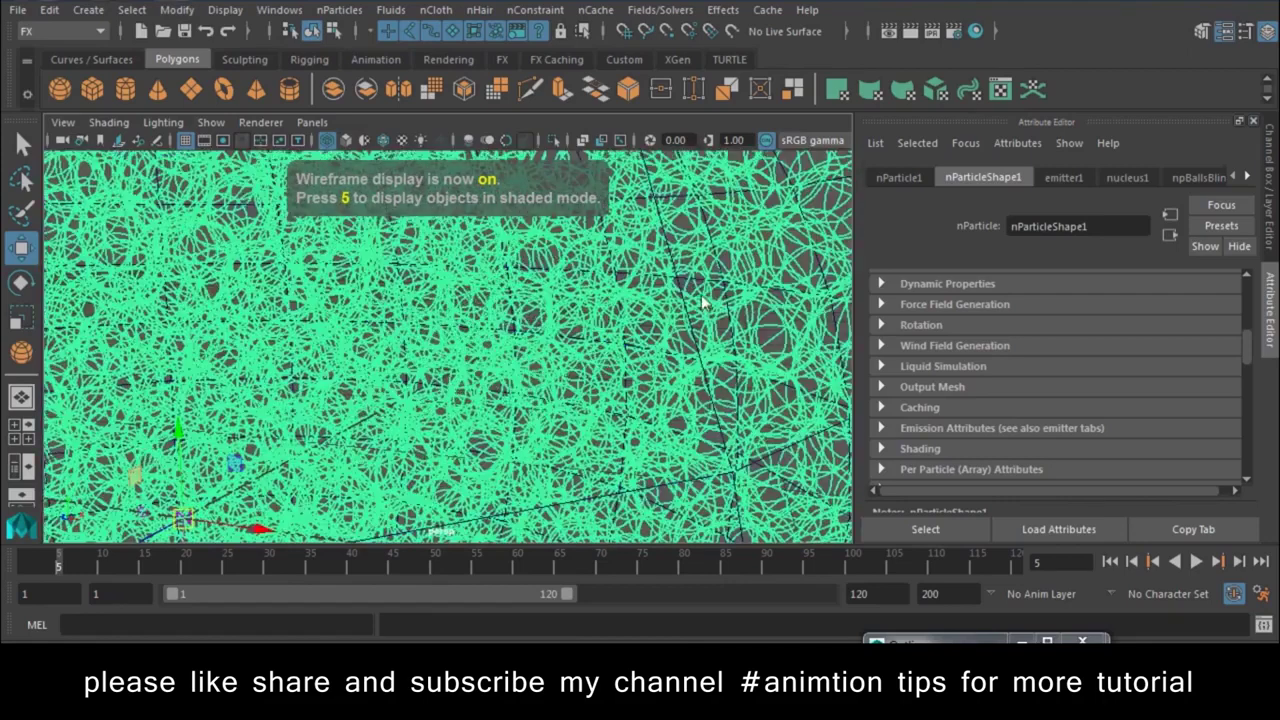
pyautogui.keyDown('alt'); pyautogui.moveTo(703, 302); pyautogui.dragTo(382, 195, button='right'); pyautogui.keyUp('alt')
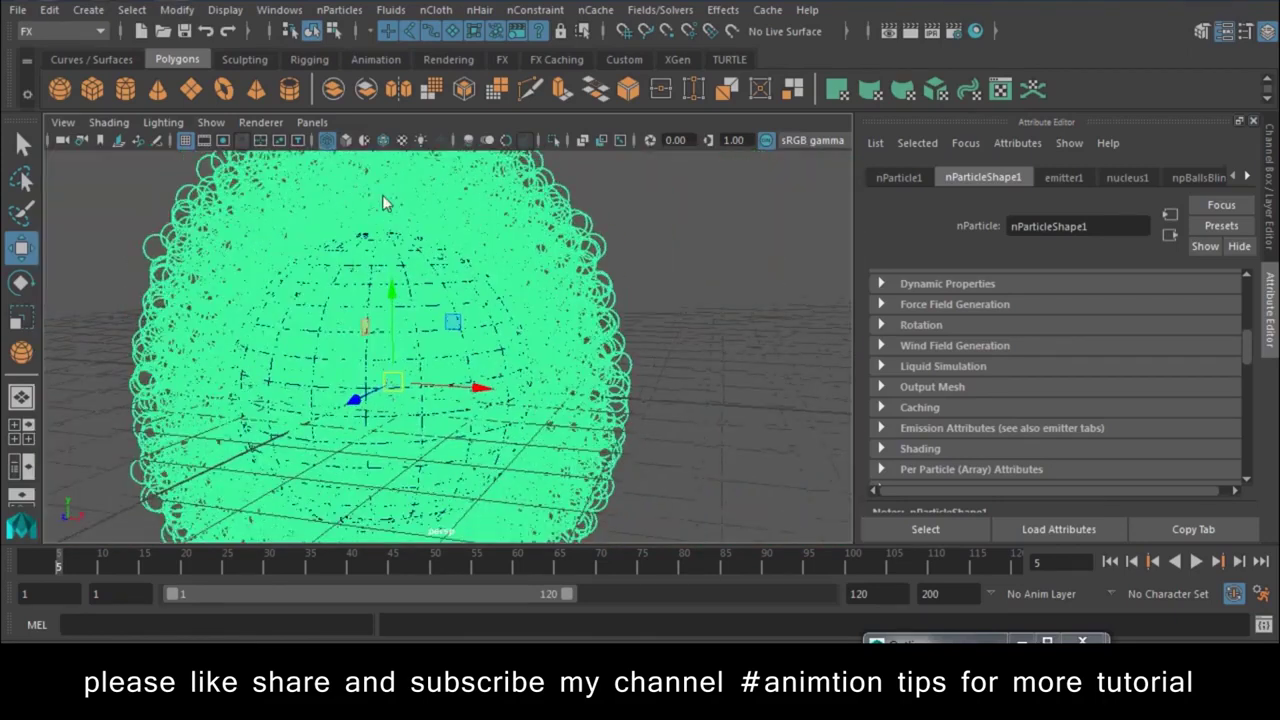
pyautogui.scroll(3, 908, 331)
pyautogui.scroll(2, 909, 326)
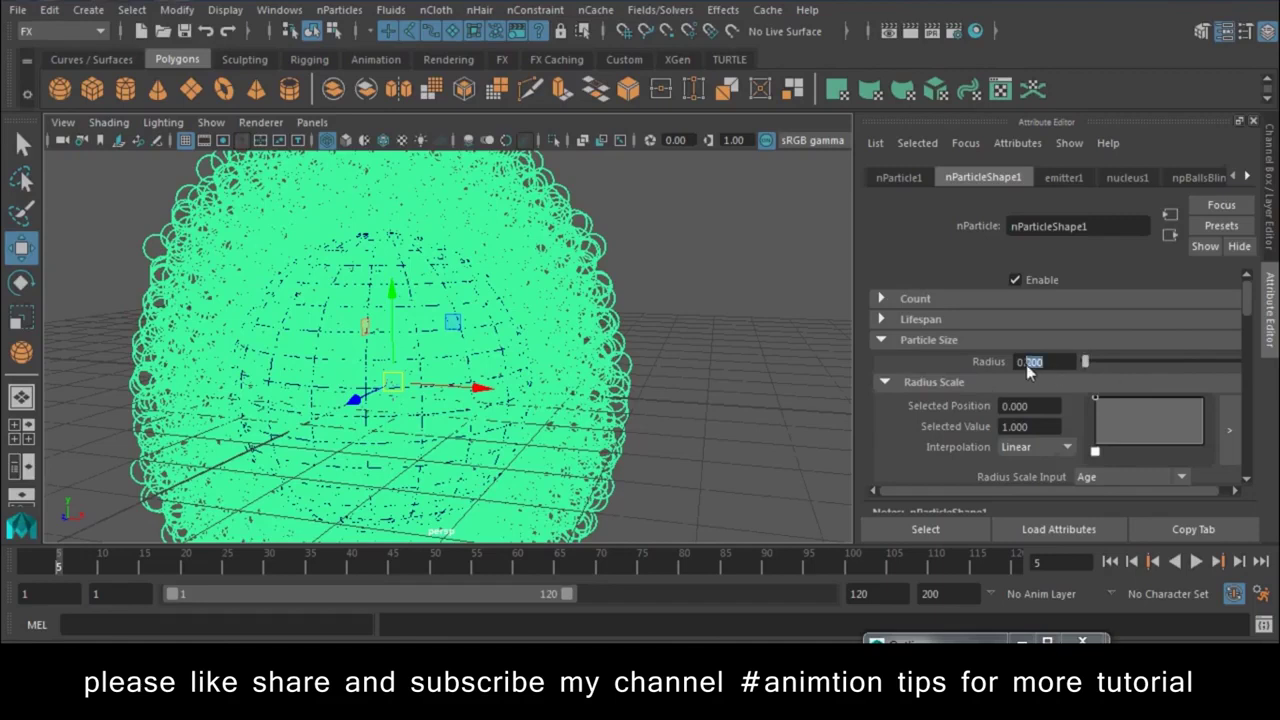
pyautogui.write('20')
pyautogui.press('Return')
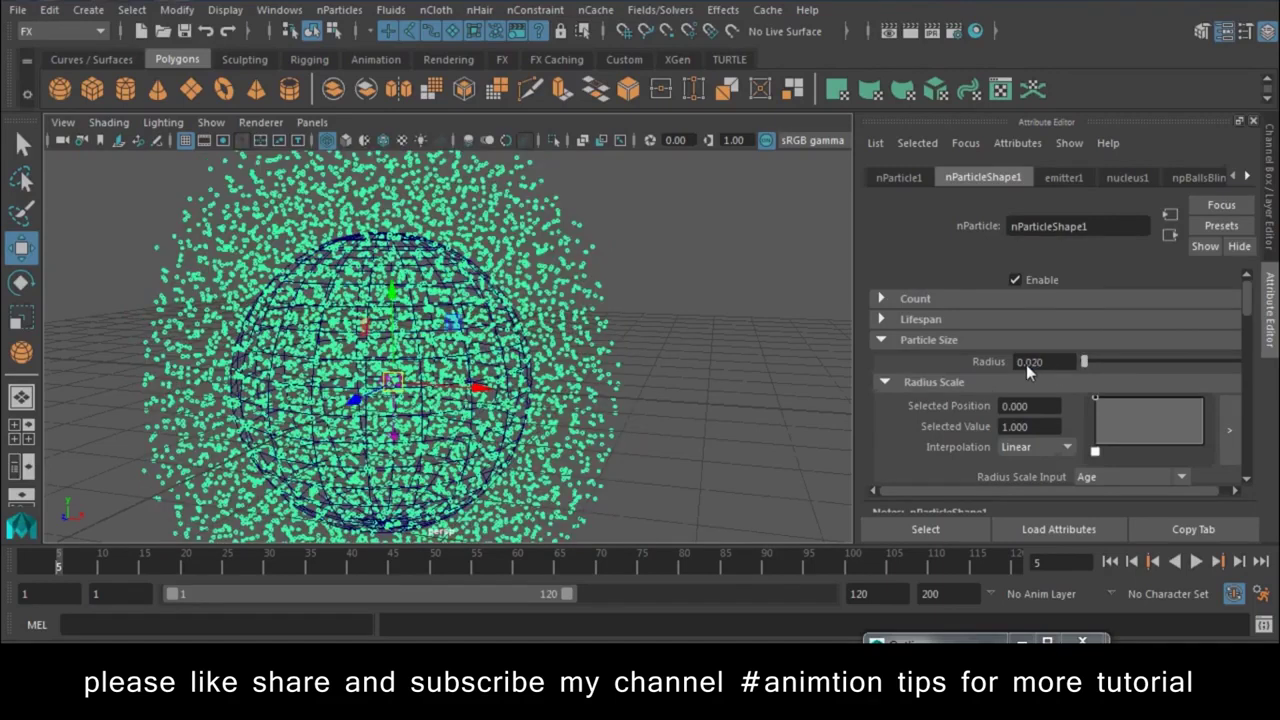
pyautogui.scroll(3, 495, 272)
pyautogui.scroll(2, 488, 300)
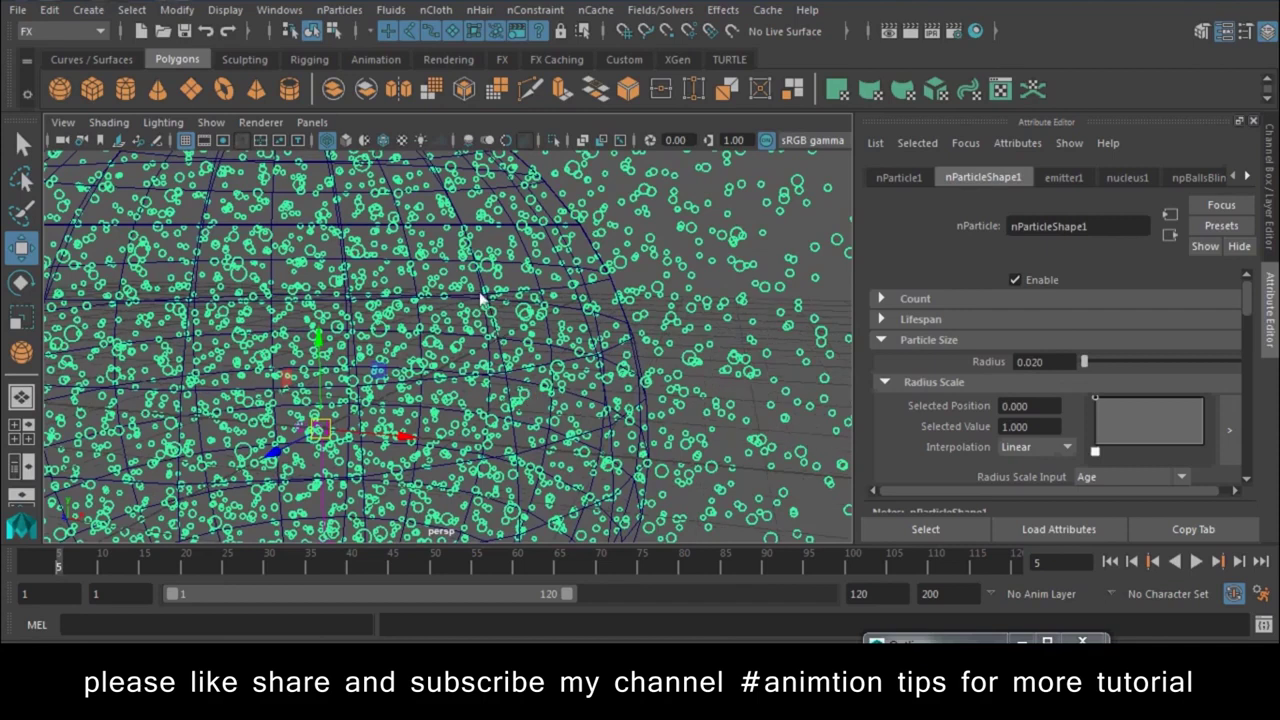
# Step: Make pSphere1 a goal for the nParticles with goal weight 0.500
pyautogui.click(556, 296)
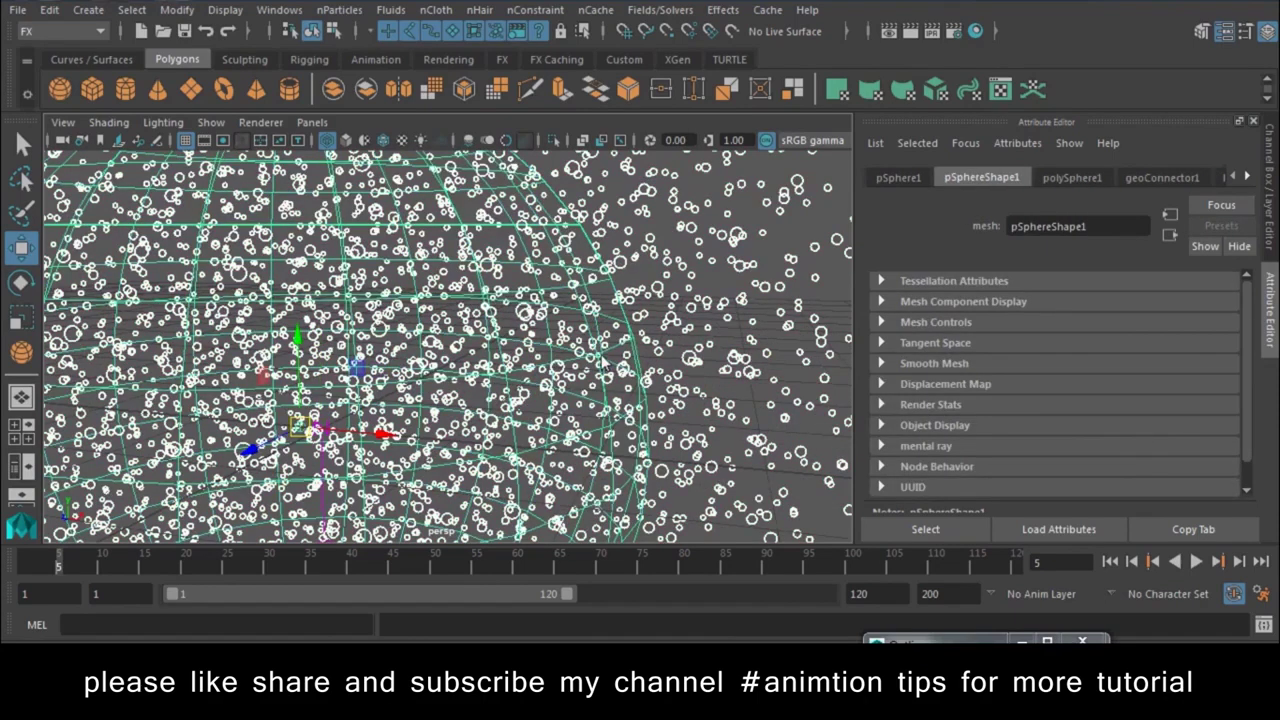
pyautogui.click(339, 9)
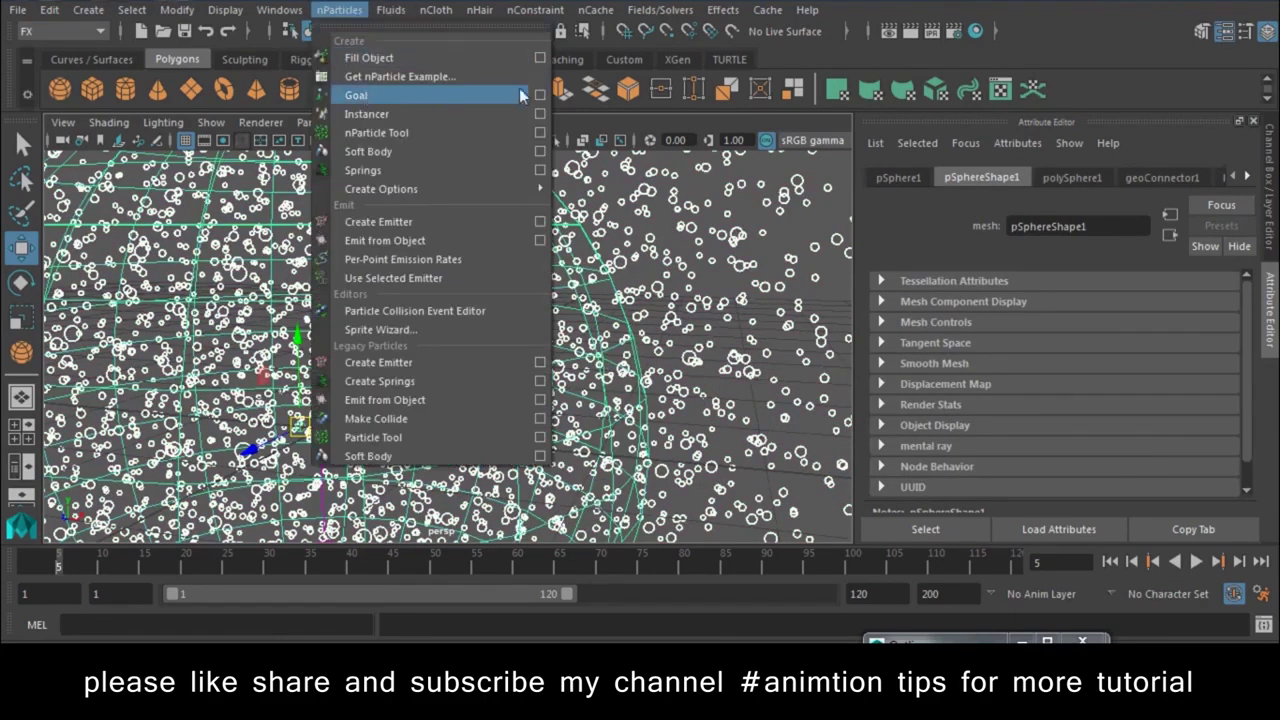
pyautogui.click(547, 93)
pyautogui.click(866, 414)
# Step: Replay from frame 1 to see particles pulled onto the sphere, then select the nParticles
pyautogui.scroll(-3, 730, 459)
pyautogui.scroll(-3, 730, 459)
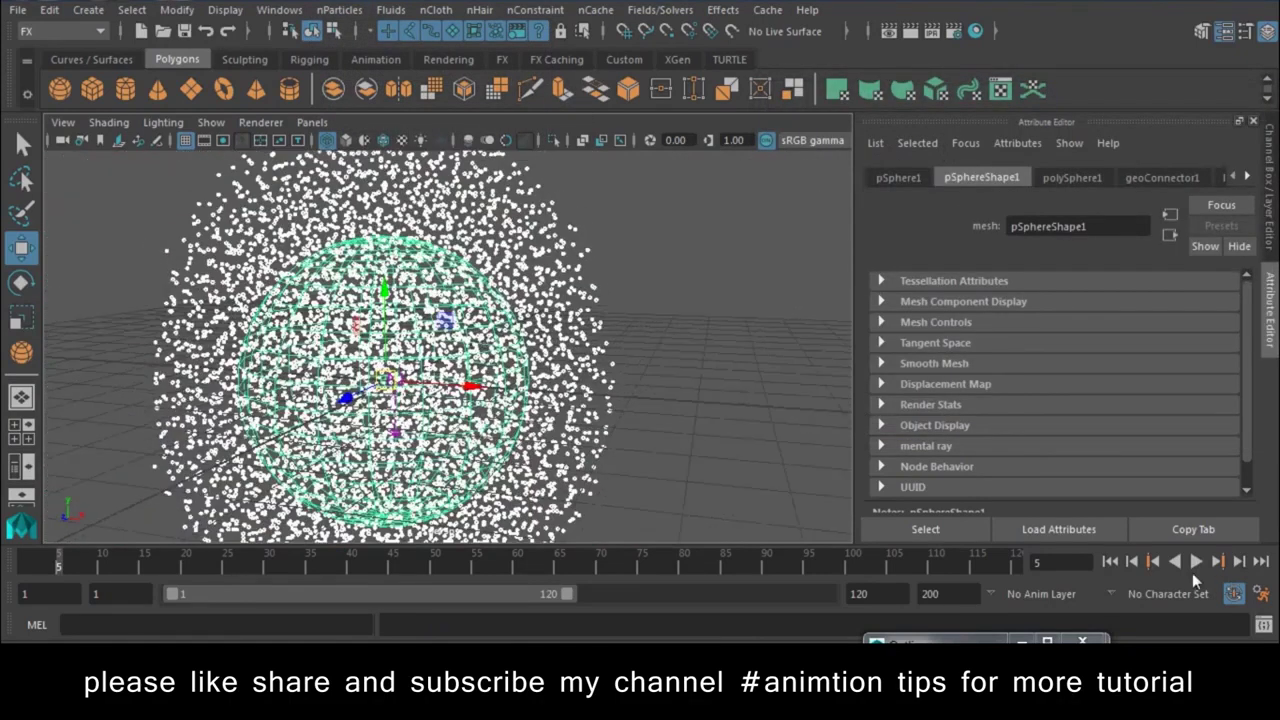
pyautogui.click(1112, 562)
pyautogui.click(1196, 562)
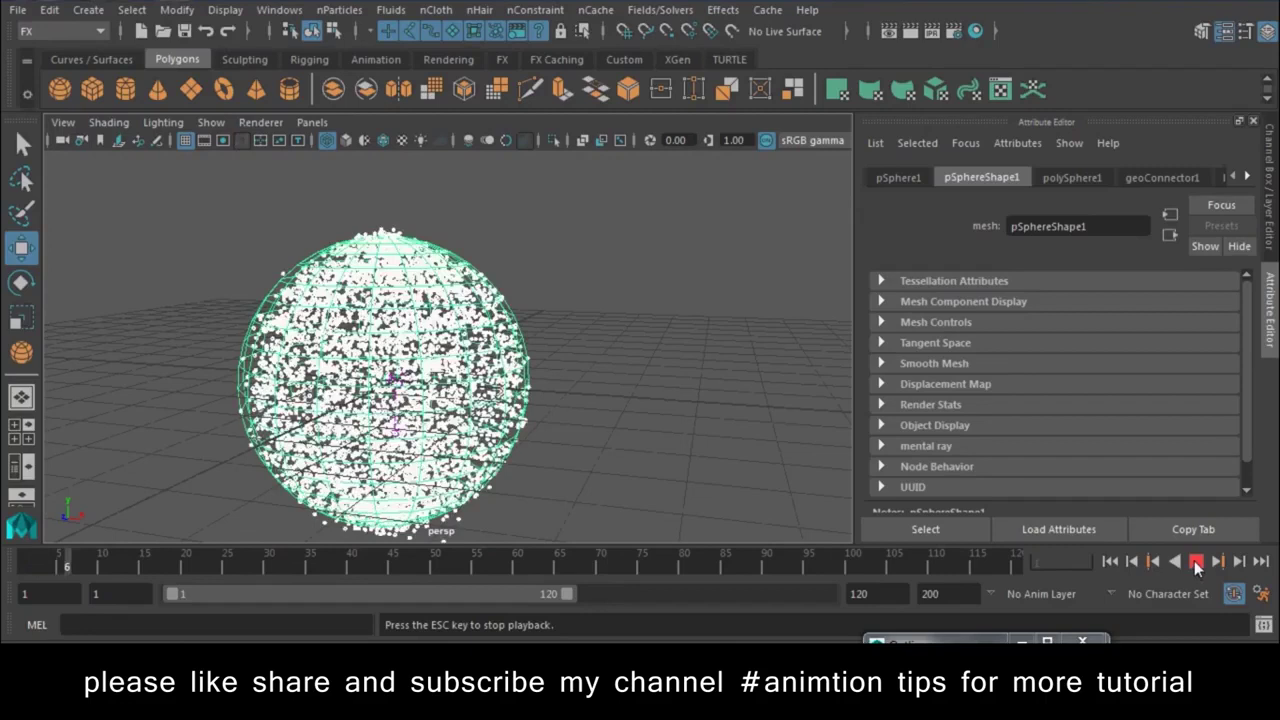
pyautogui.click(1197, 562)
pyautogui.click(619, 267)
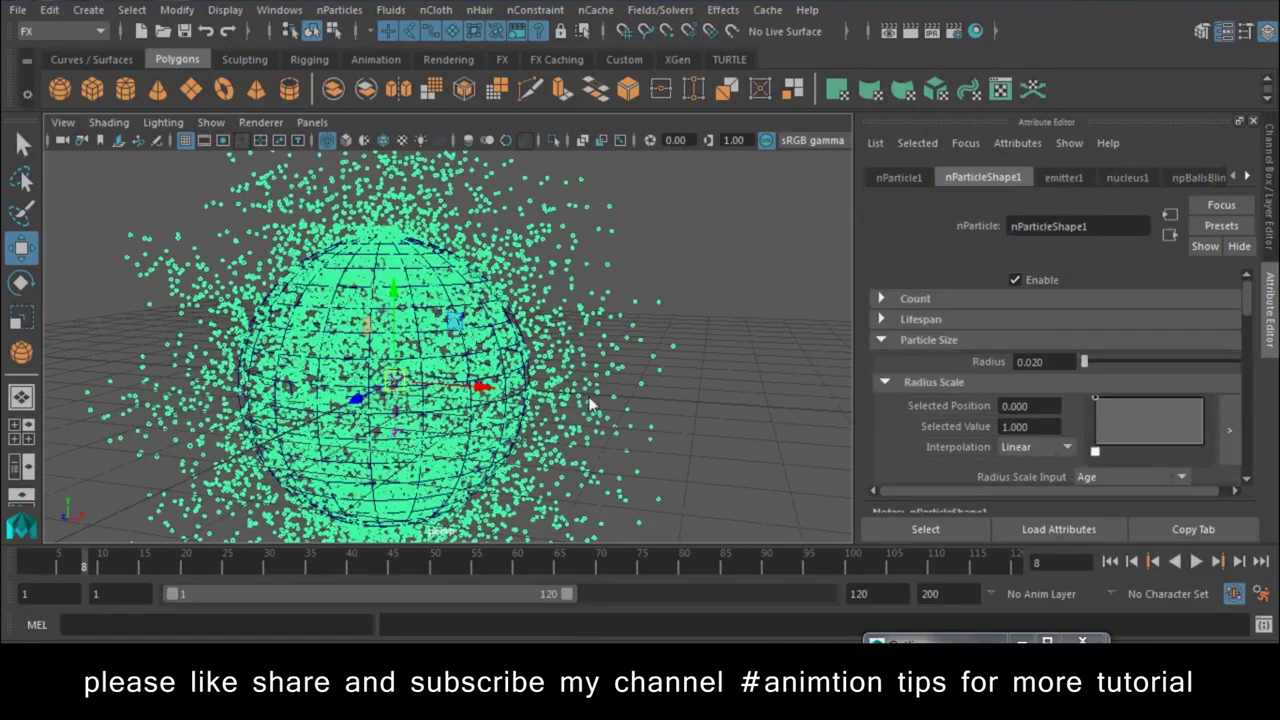
# Step: Set emitter1's emission Speed from 1.000 to 0
pyautogui.click(1064, 177)
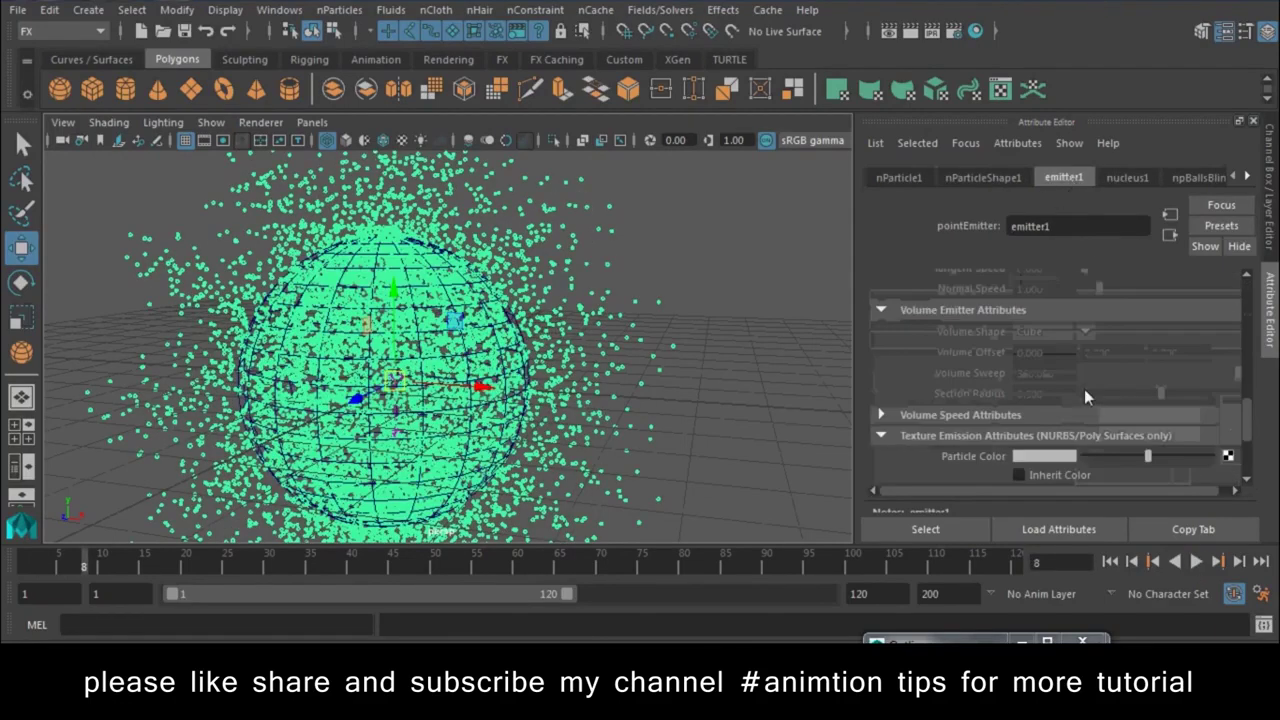
pyautogui.scroll(-1, 1081, 398)
pyautogui.scroll(3, 1081, 398)
pyautogui.scroll(2, 1081, 398)
pyautogui.scroll(2, 1081, 398)
pyautogui.scroll(2, 1081, 398)
pyautogui.scroll(-4, 1081, 398)
pyautogui.scroll(-2, 1081, 398)
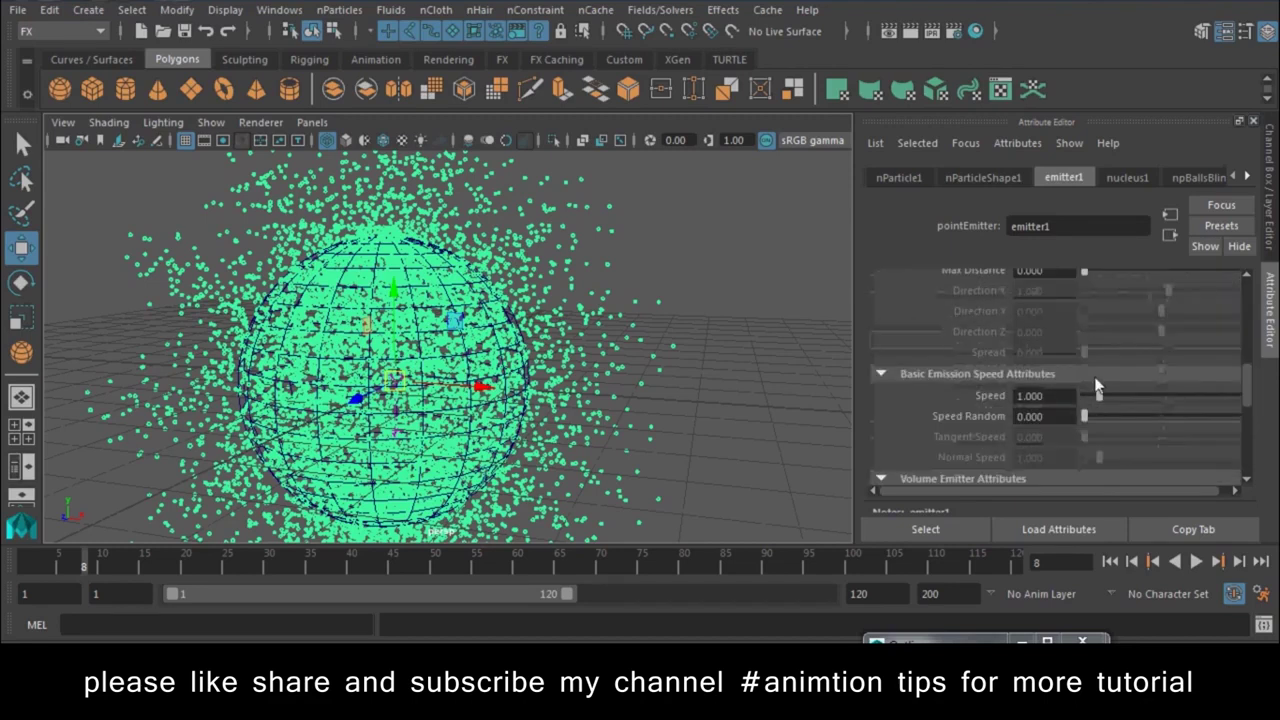
pyautogui.moveTo(1097, 396); pyautogui.dragTo(1084, 396)
# Step: Replay from frame 1 to confirm particles stay clustered, then return to frame 1
pyautogui.click(1110, 562)
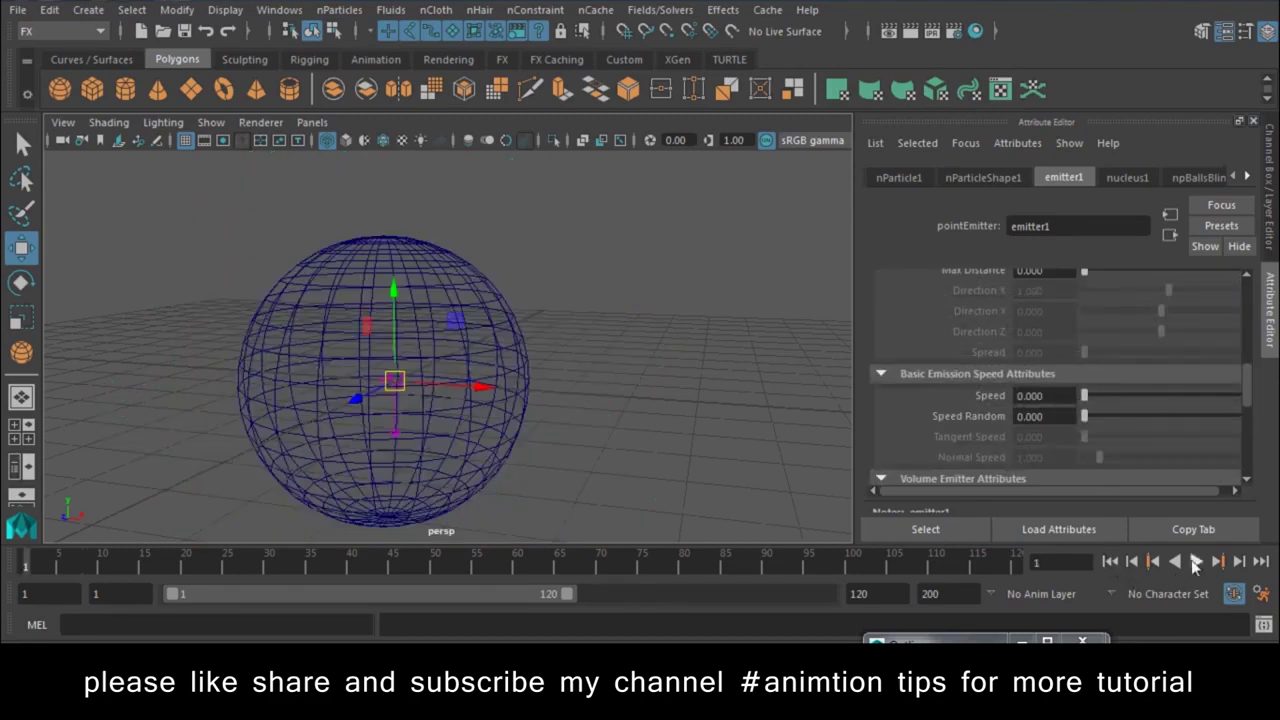
pyautogui.click(1195, 562)
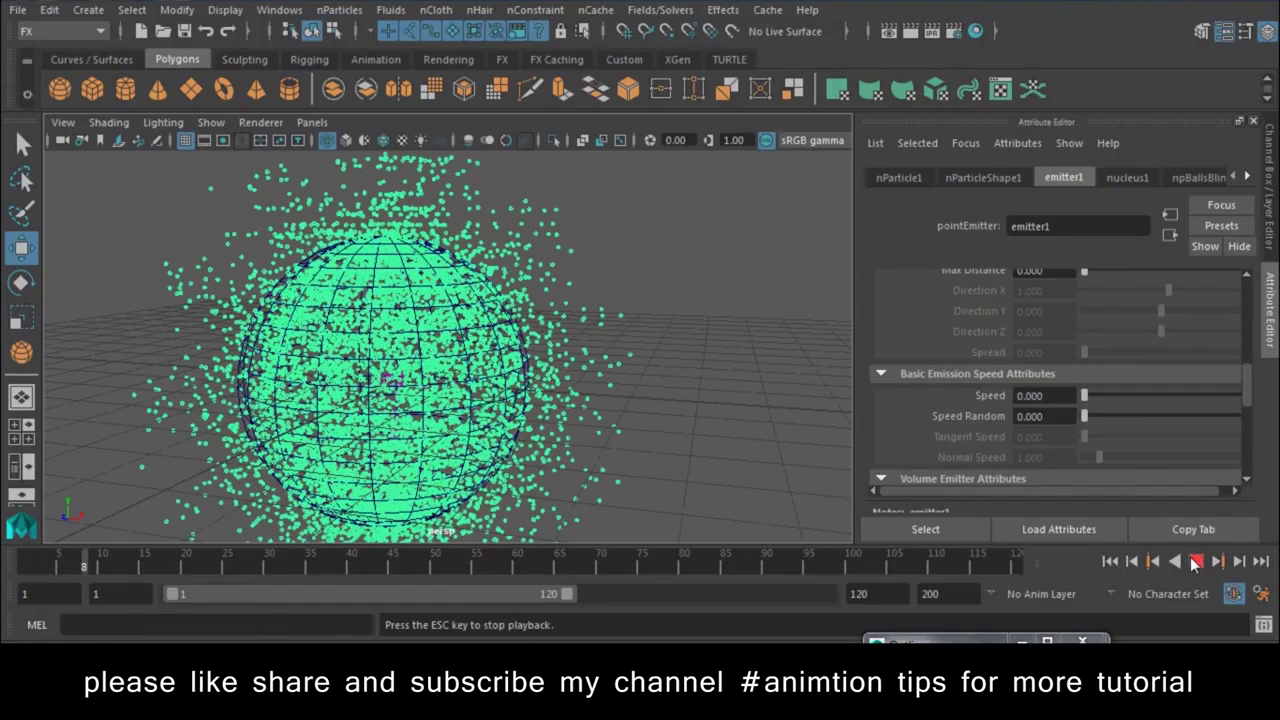
pyautogui.click(1195, 562)
pyautogui.scroll(2, 1156, 446)
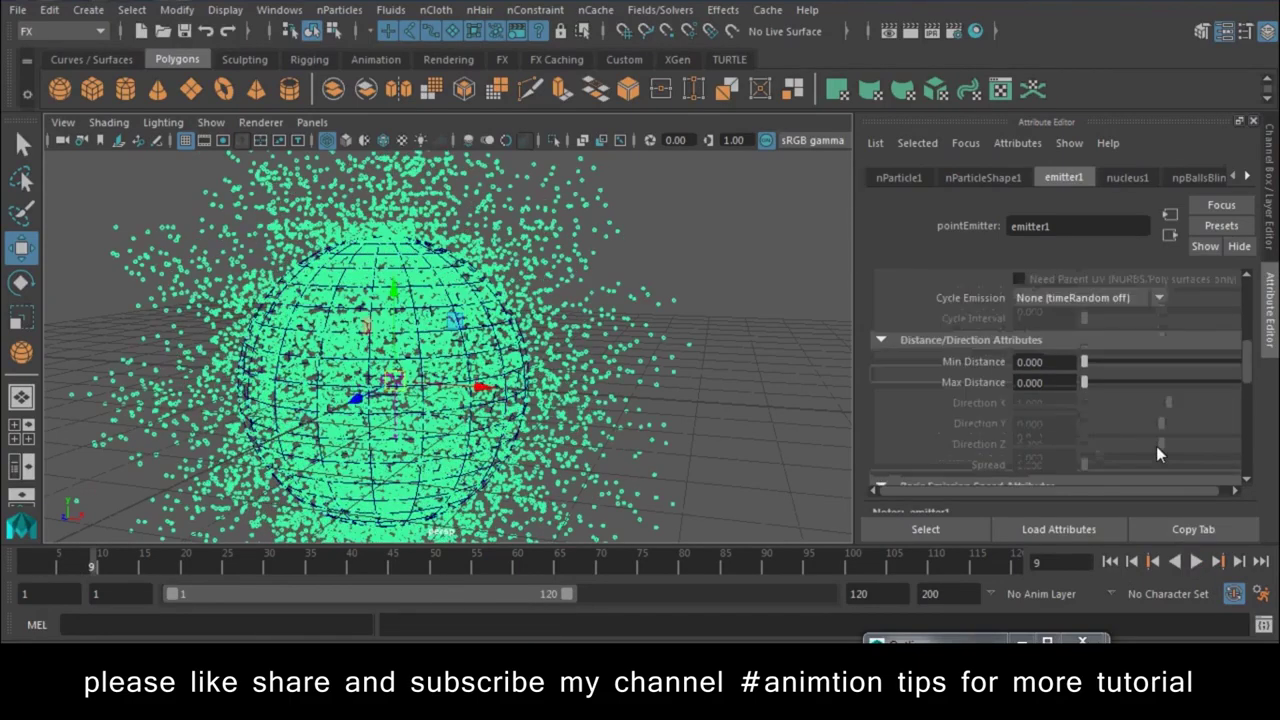
pyautogui.scroll(4, 1156, 453)
pyautogui.scroll(2, 1157, 448)
pyautogui.scroll(-2, 1157, 448)
pyautogui.scroll(-2, 1156, 446)
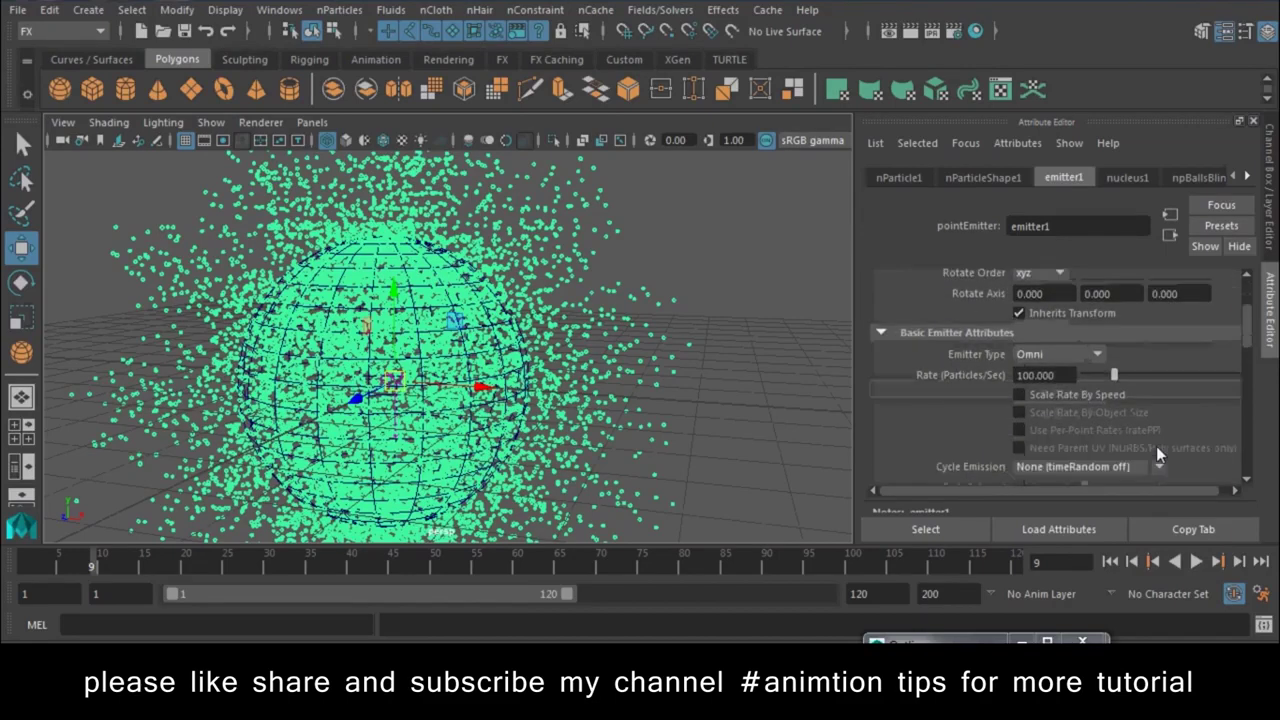
pyautogui.moveTo(135, 570); pyautogui.dragTo(18, 570)
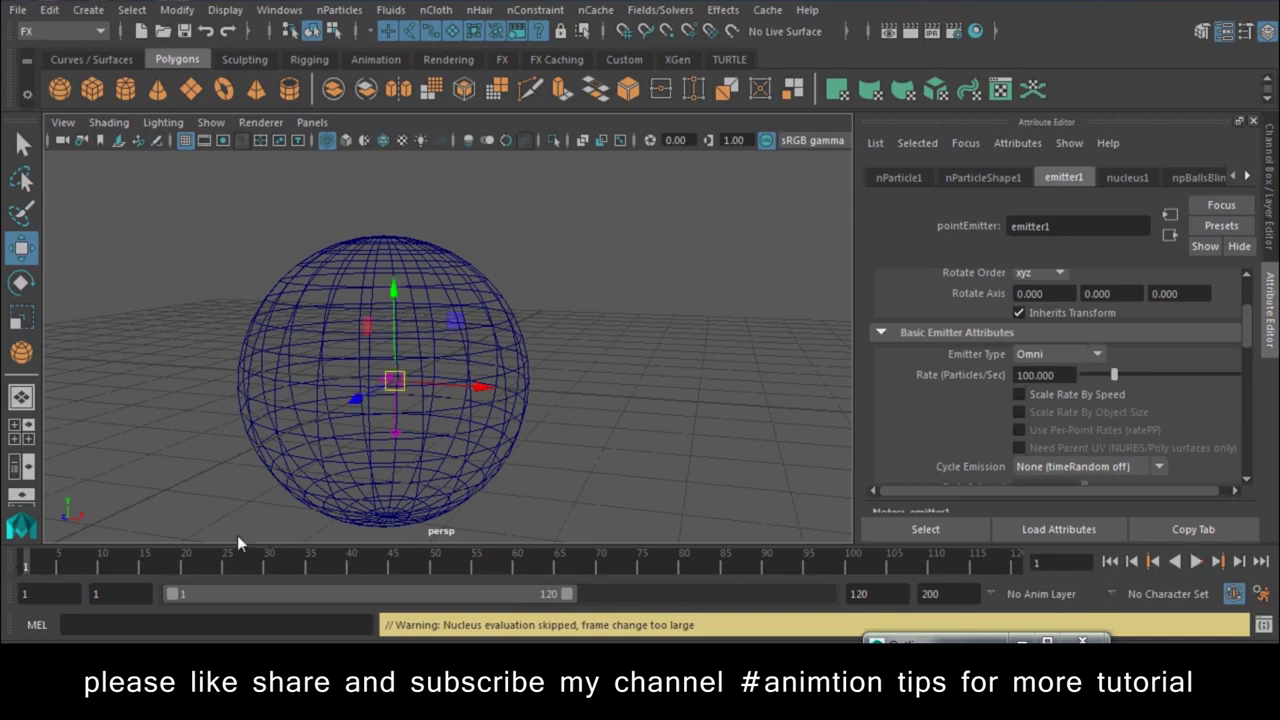
# Step: Set emitter1's Rate to 1000 and key it at frame 1
pyautogui.moveTo(38, 570); pyautogui.dragTo(5, 580)
pyautogui.doubleClick(1060, 376)
pyautogui.write('100.000')
pyautogui.press('Return')
pyautogui.moveTo(1055, 378); pyautogui.dragTo(1035, 388)
pyautogui.write('0')
pyautogui.press('Return')
pyautogui.rightClick(978, 378)
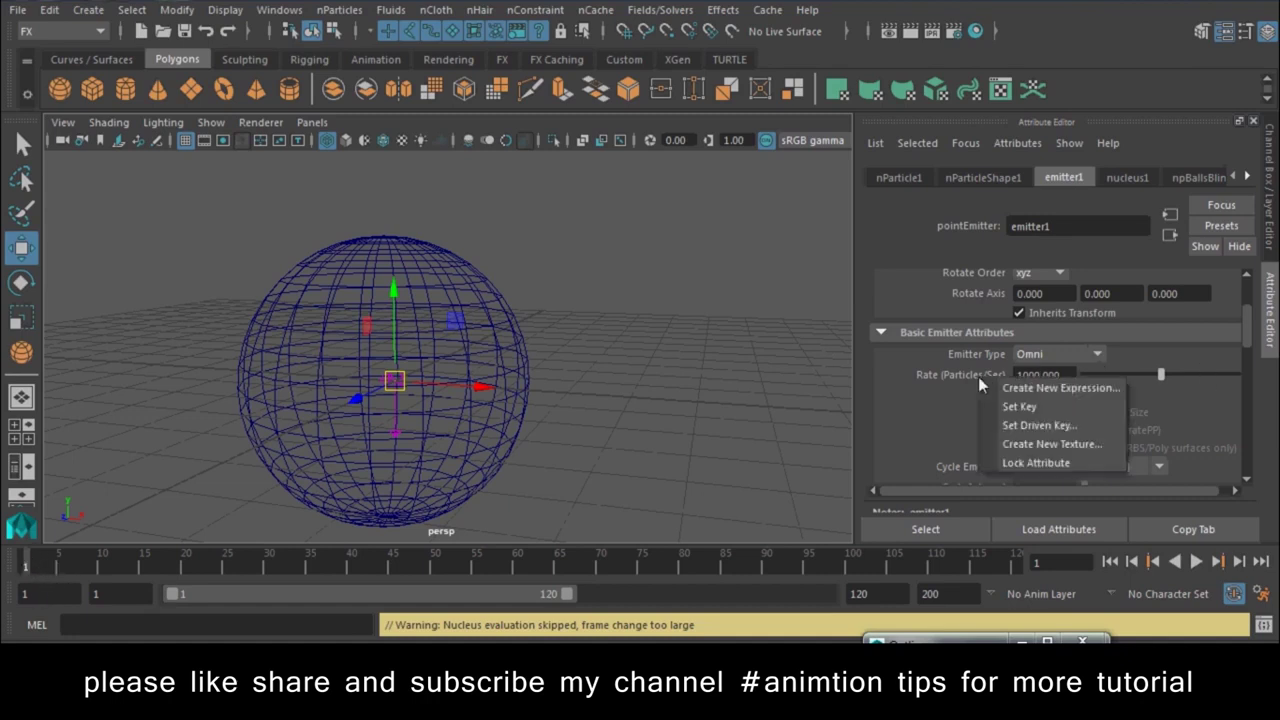
pyautogui.click(1020, 407)
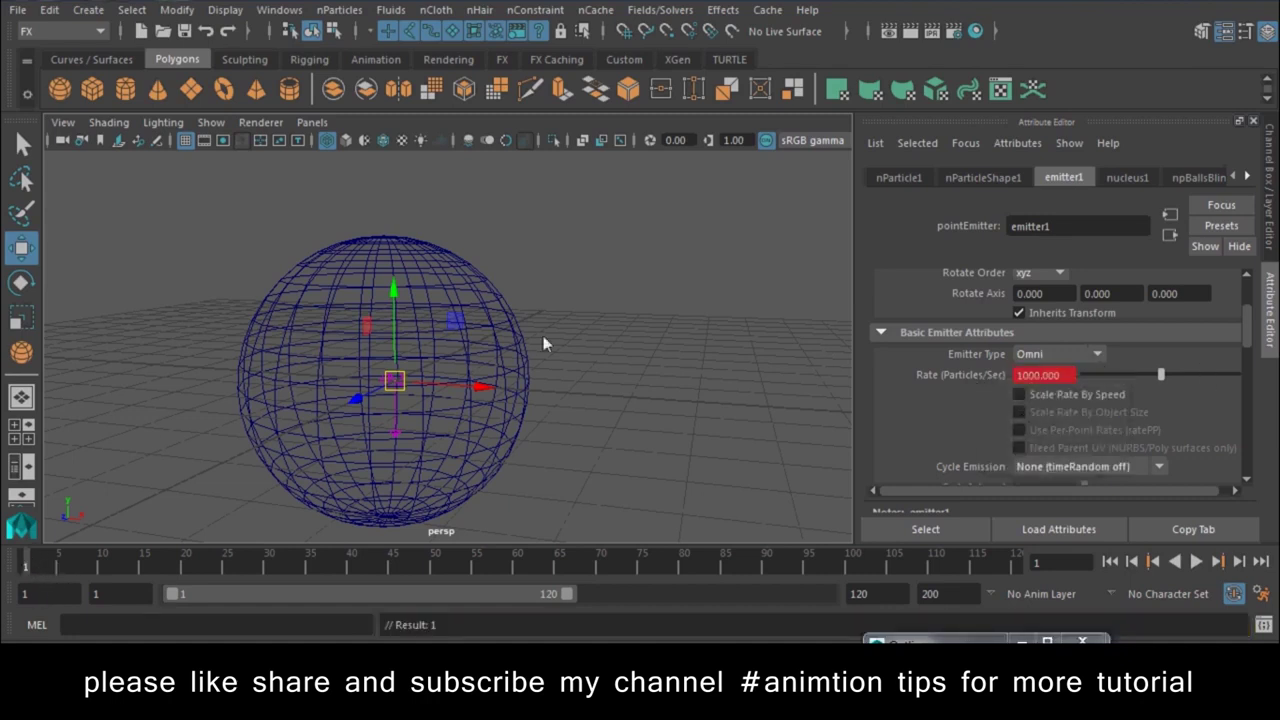
# Step: Key a Rate of 0 at frame 2 and play back the particle burst
pyautogui.click(1239, 562)
pyautogui.moveTo(1074, 377); pyautogui.dragTo(923, 377)
pyautogui.write('0')
pyautogui.press('Return')
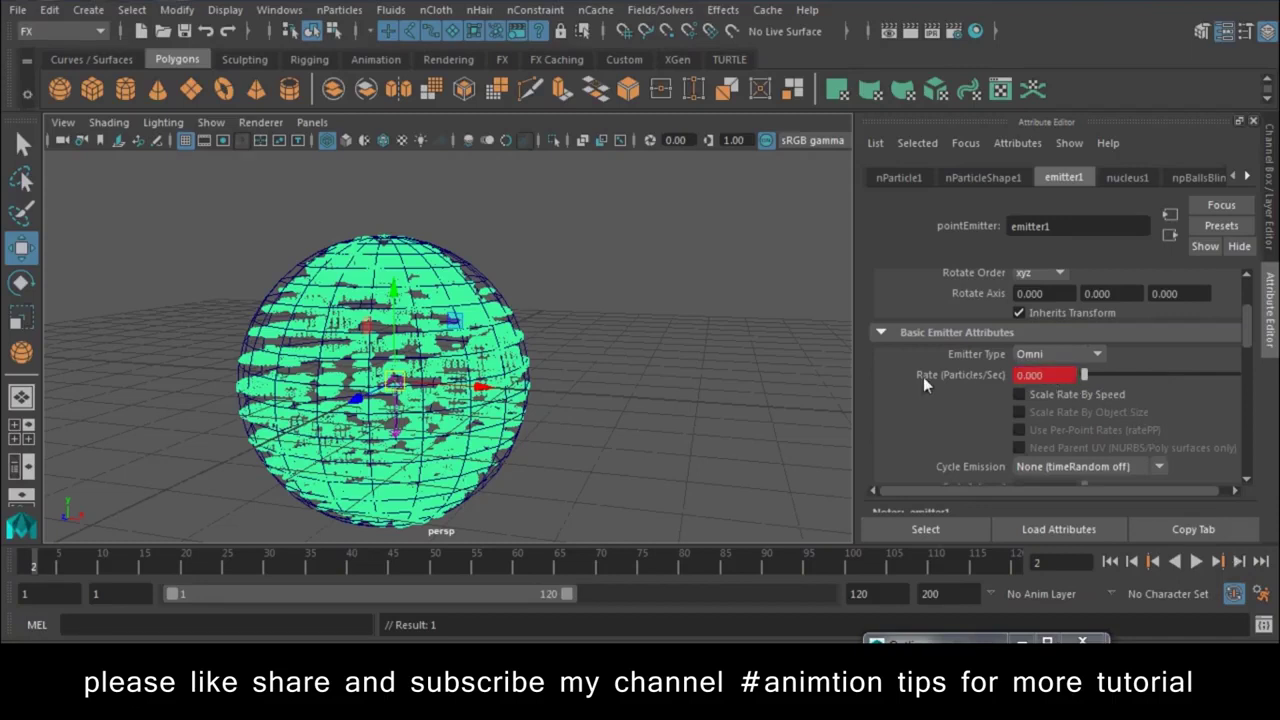
pyautogui.click(1110, 566)
pyautogui.write('1000.000')
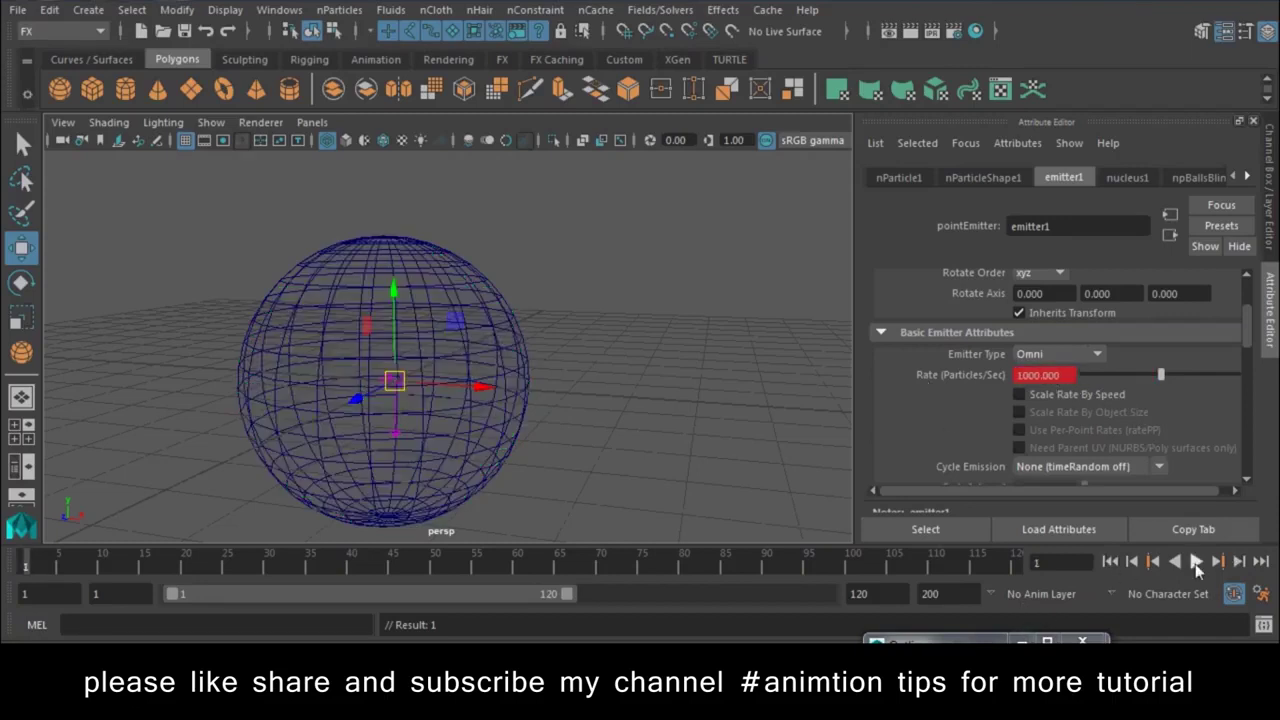
pyautogui.click(1197, 563)
pyautogui.click(1109, 563)
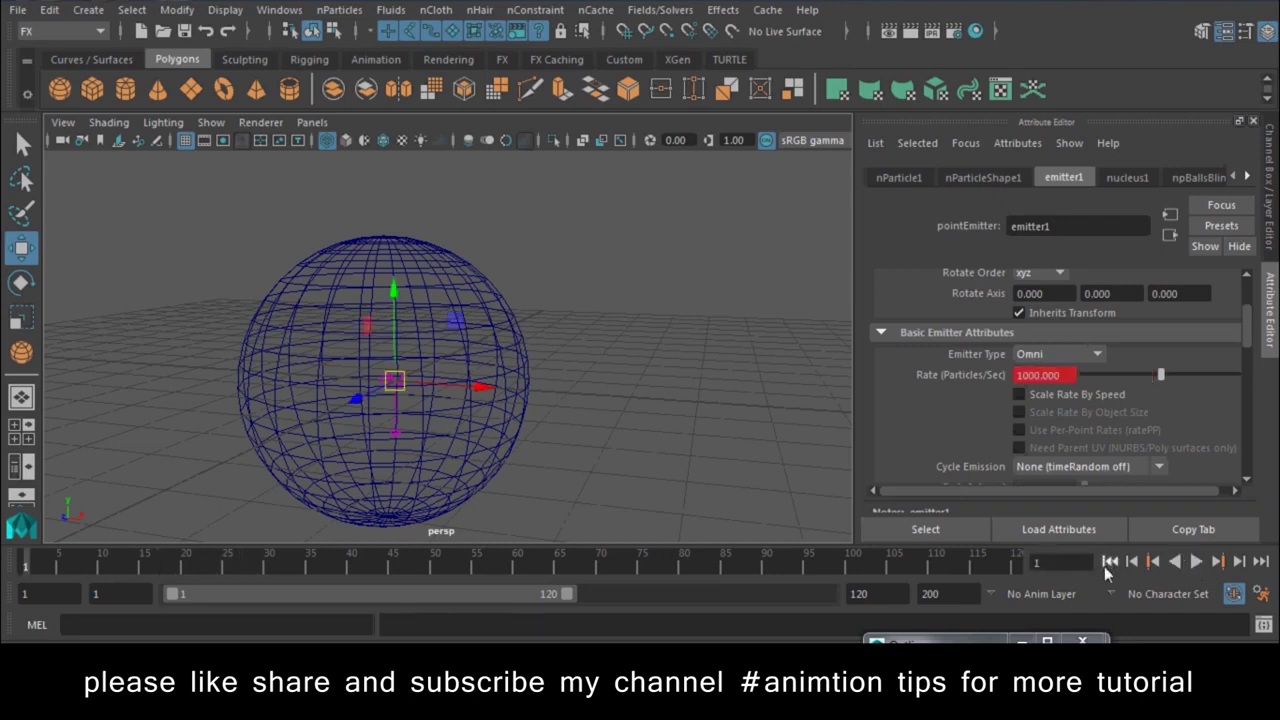
# Step: Change the frame 2 Rate to 1000 and play to watch particles fill the sphere
pyautogui.click(33, 566)
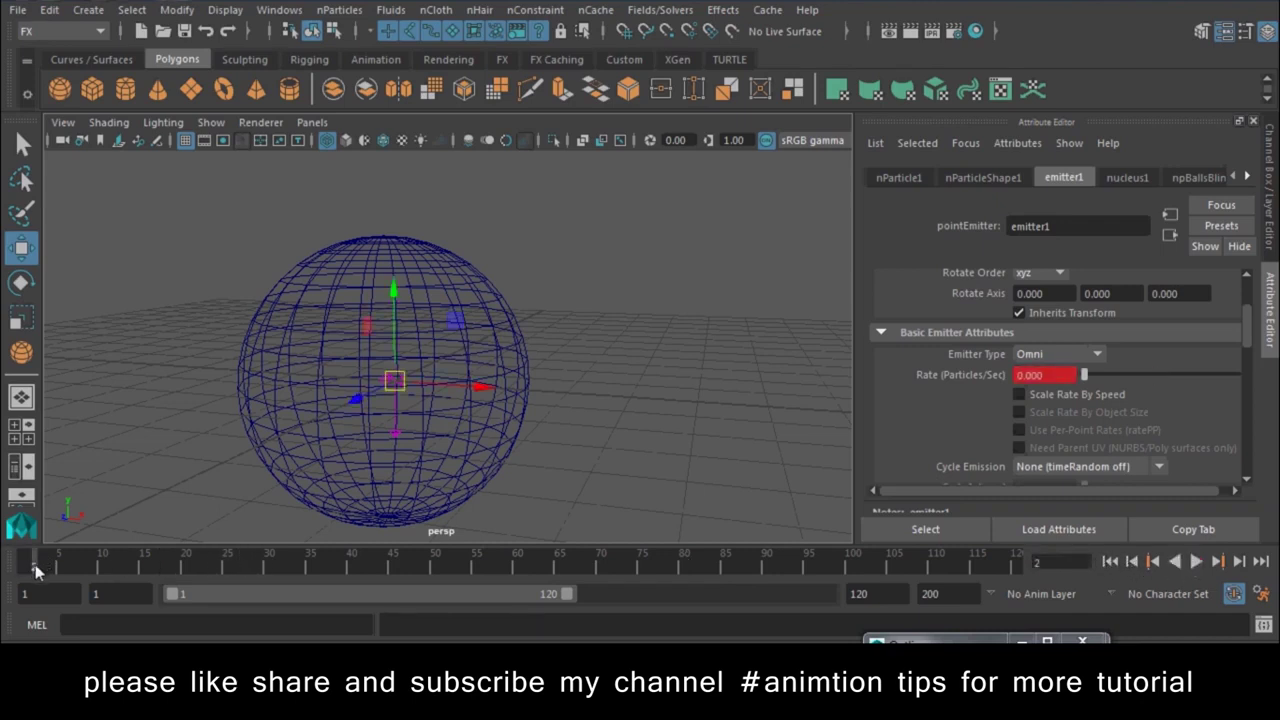
pyautogui.doubleClick(1045, 375)
pyautogui.write('100')
pyautogui.write('0')
pyautogui.press('Return')
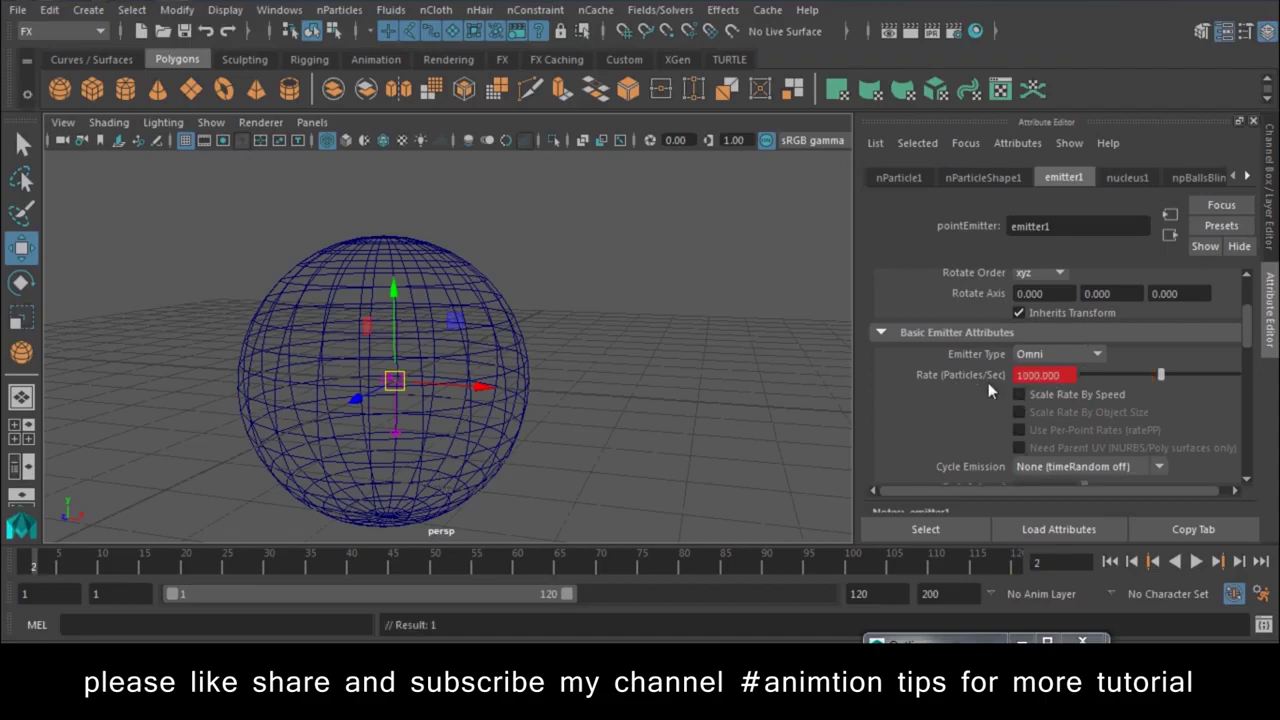
pyautogui.hotkey('alt', 'shift', 'v')
pyautogui.click(1196, 561)
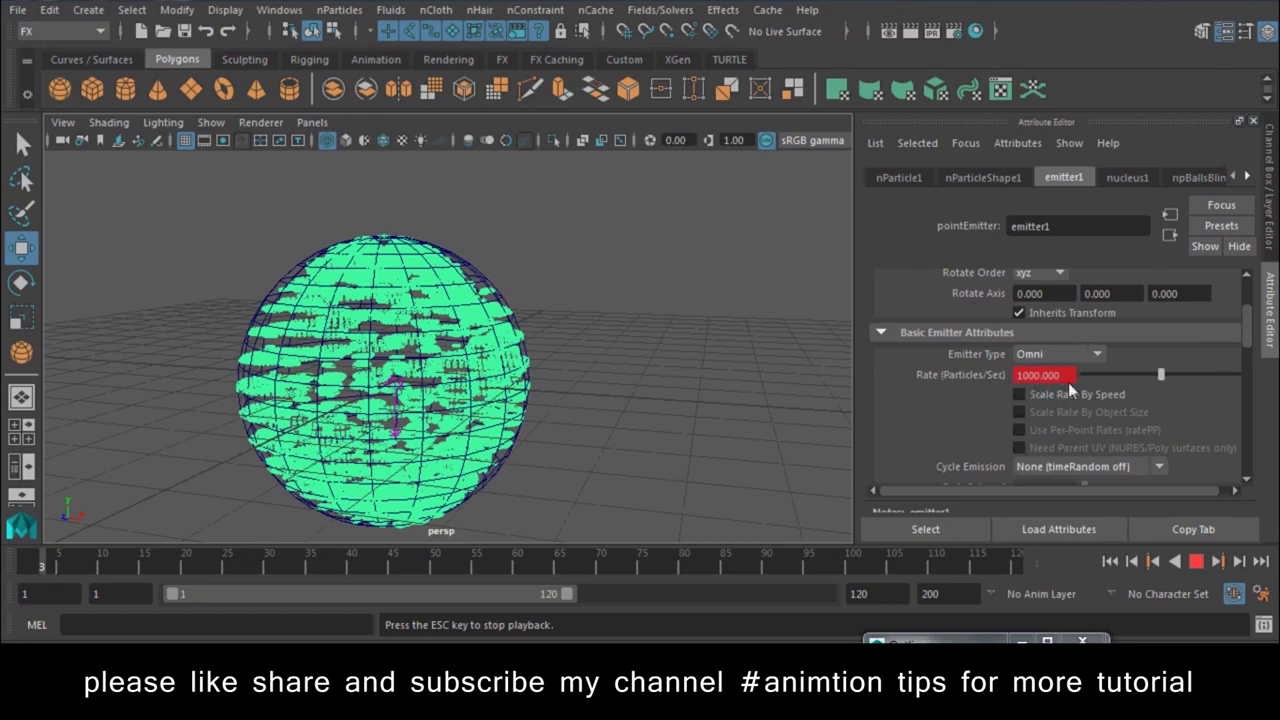
pyautogui.press('Escape')
pyautogui.write('0.000')
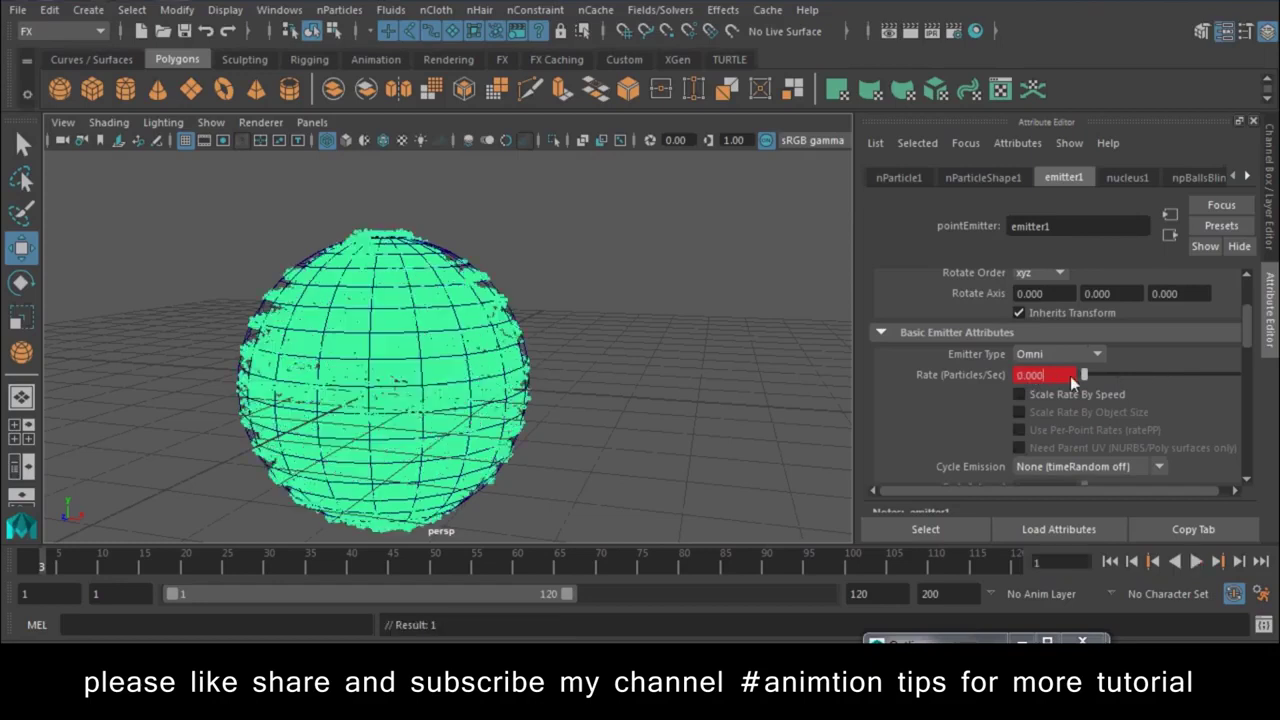
# Step: Re-enter a Rate of 1000, replay the simulation, then stop at the first frame
pyautogui.moveTo(1070, 376); pyautogui.dragTo(935, 377)
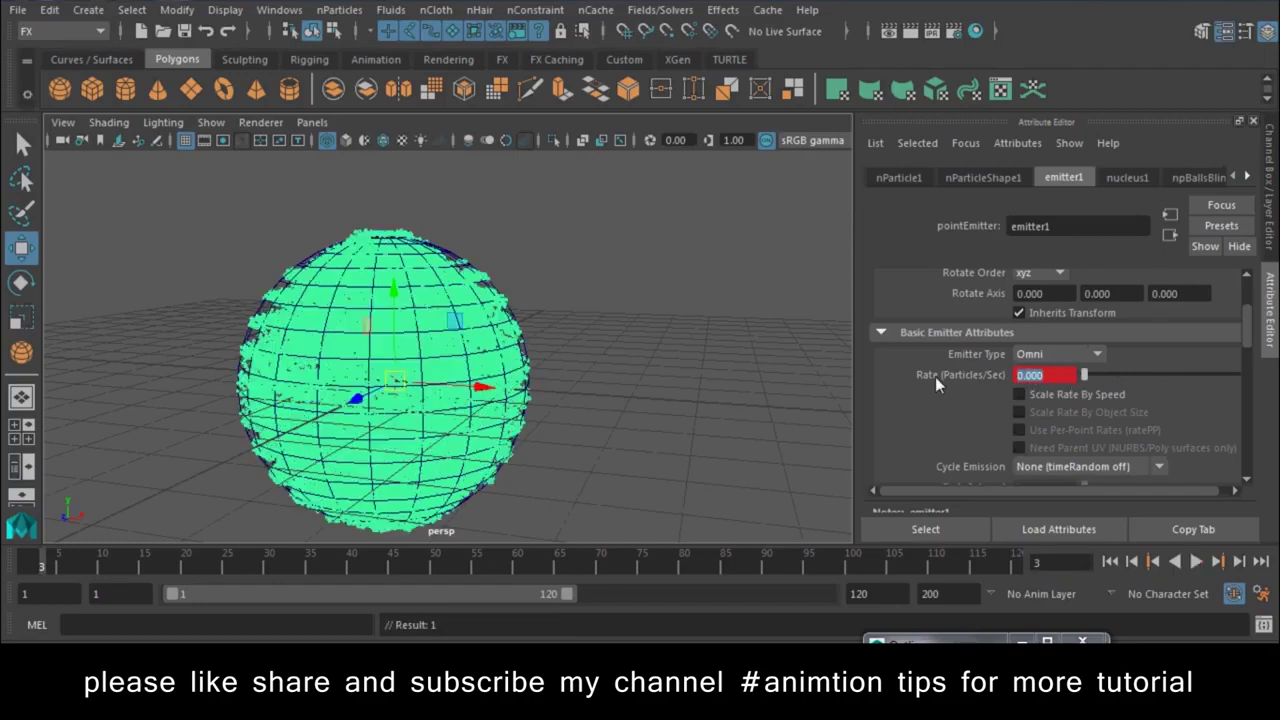
pyautogui.write('1000')
pyautogui.press('Return')
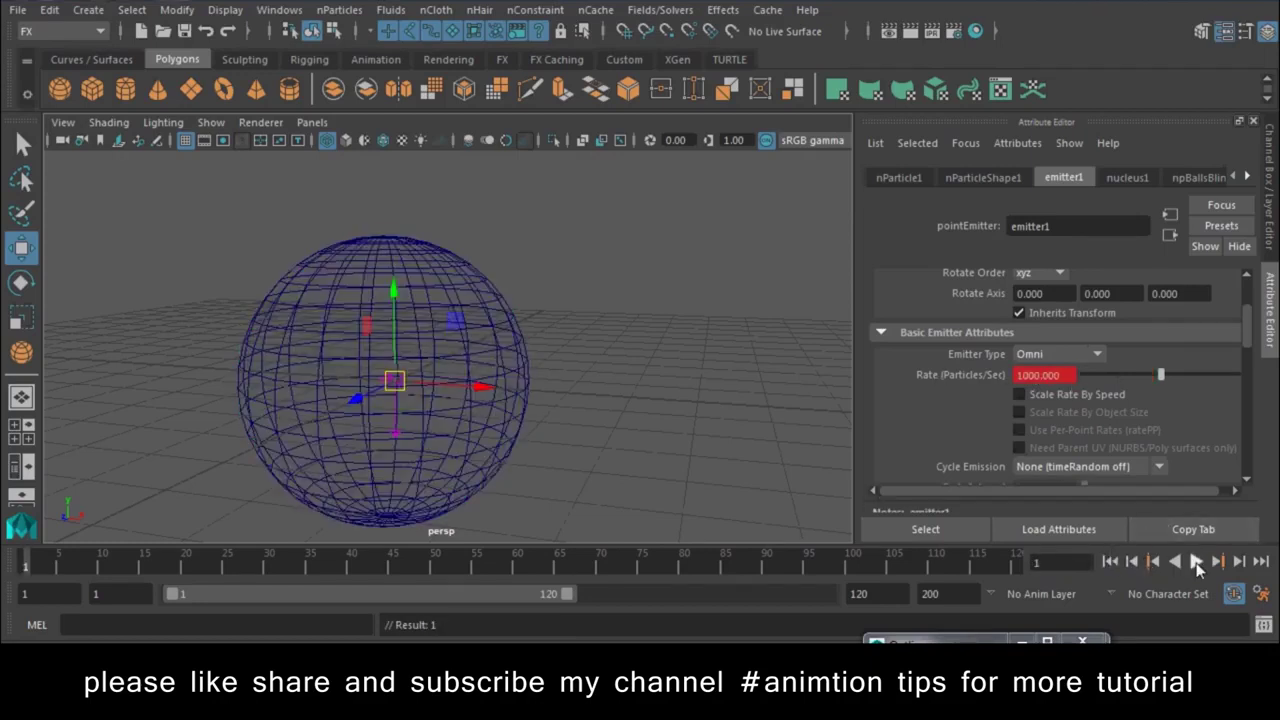
pyautogui.click(1196, 561)
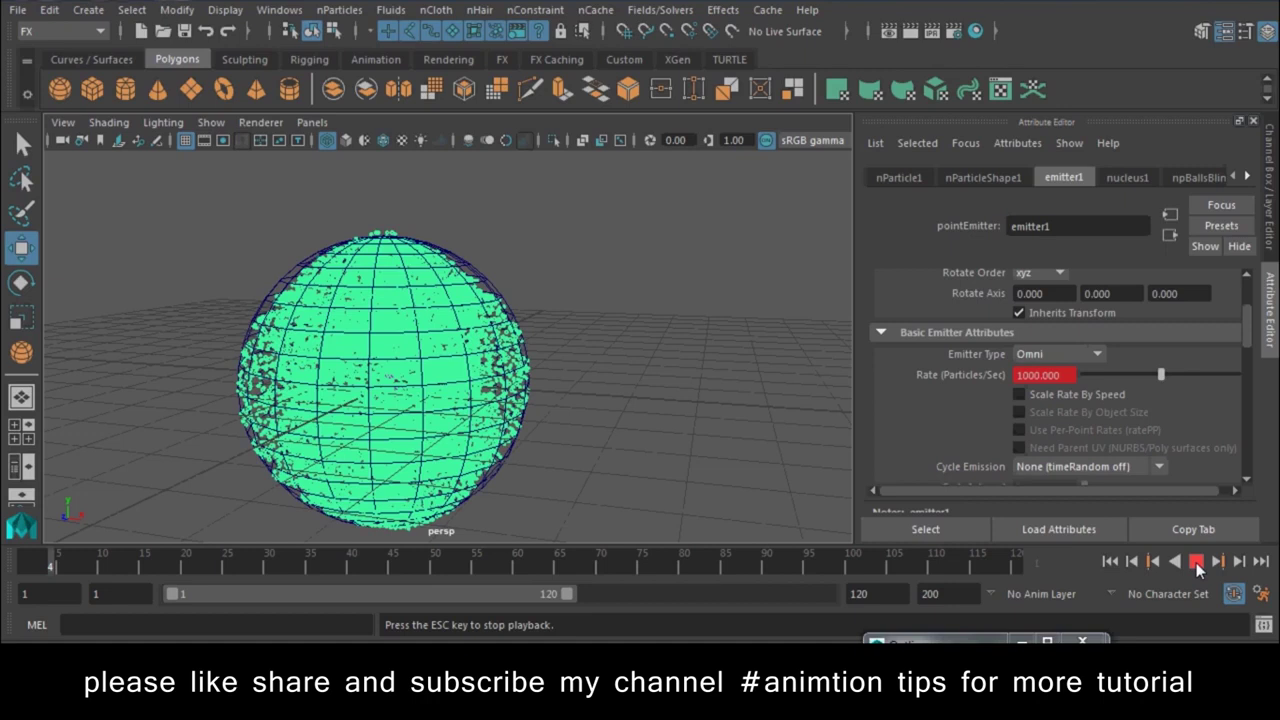
pyautogui.click(1110, 561)
# Step: Select the sphere with its emitter, toggle it to vertex mode and back to object mode
pyautogui.click(700, 285)
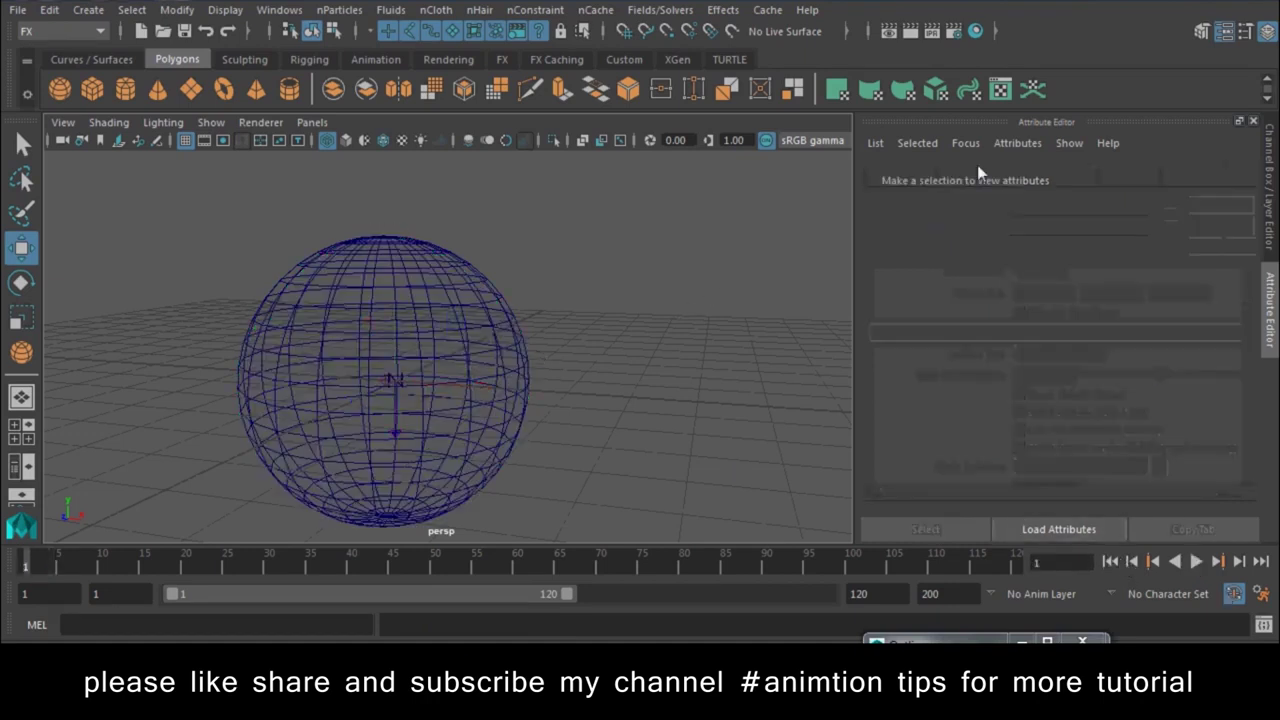
pyautogui.click(530, 325)
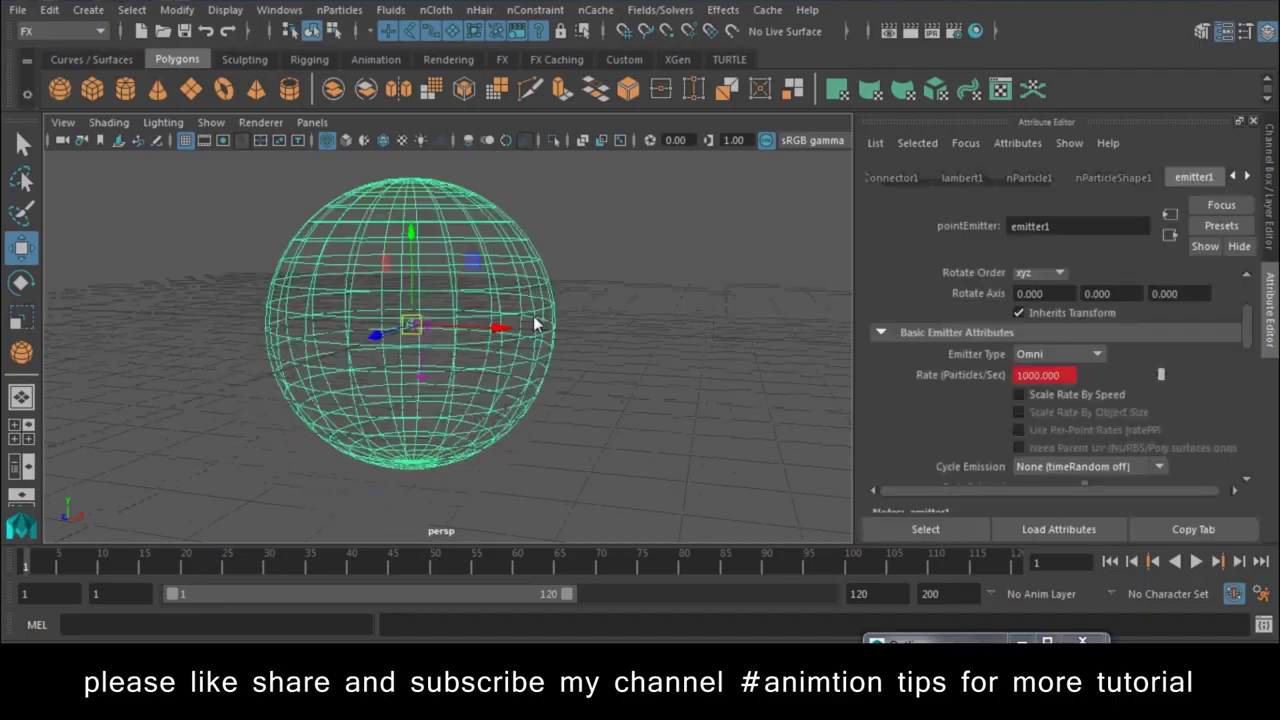
pyautogui.keyDown('alt'); pyautogui.moveTo(533, 316); pyautogui.dragTo(530, 345); pyautogui.keyUp('alt')
pyautogui.rightClick(553, 257)
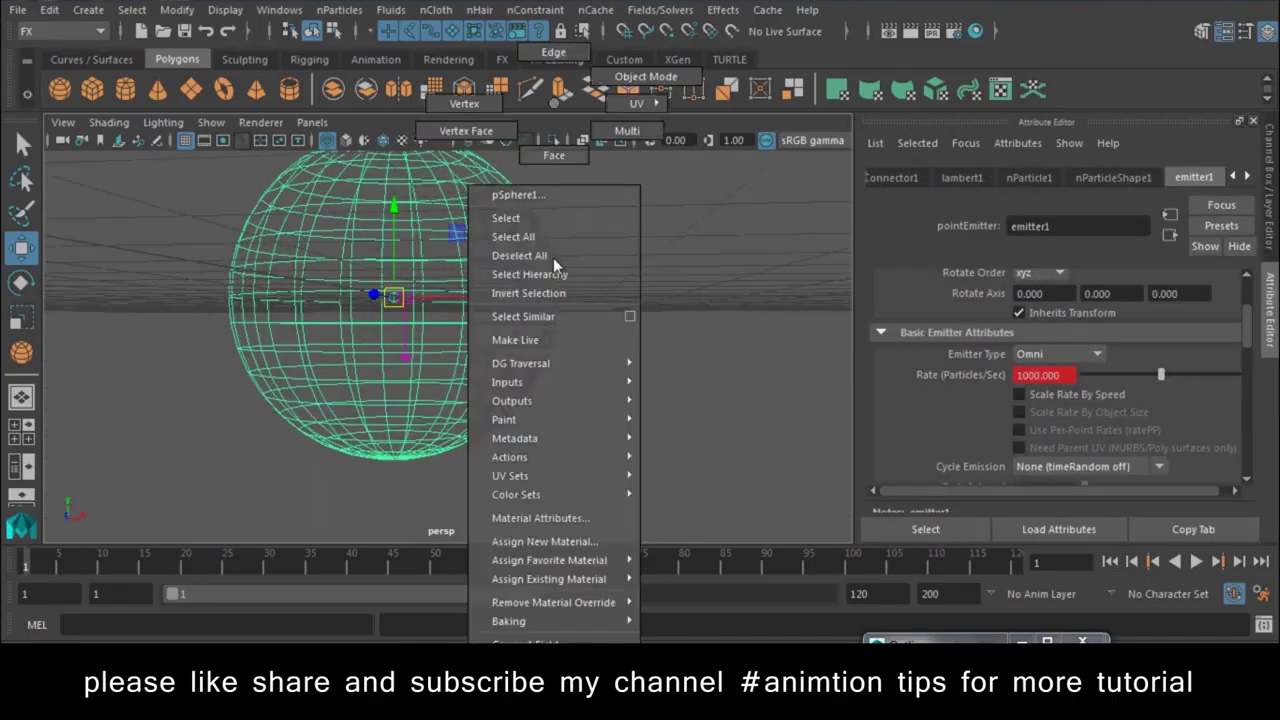
pyautogui.click(464, 104)
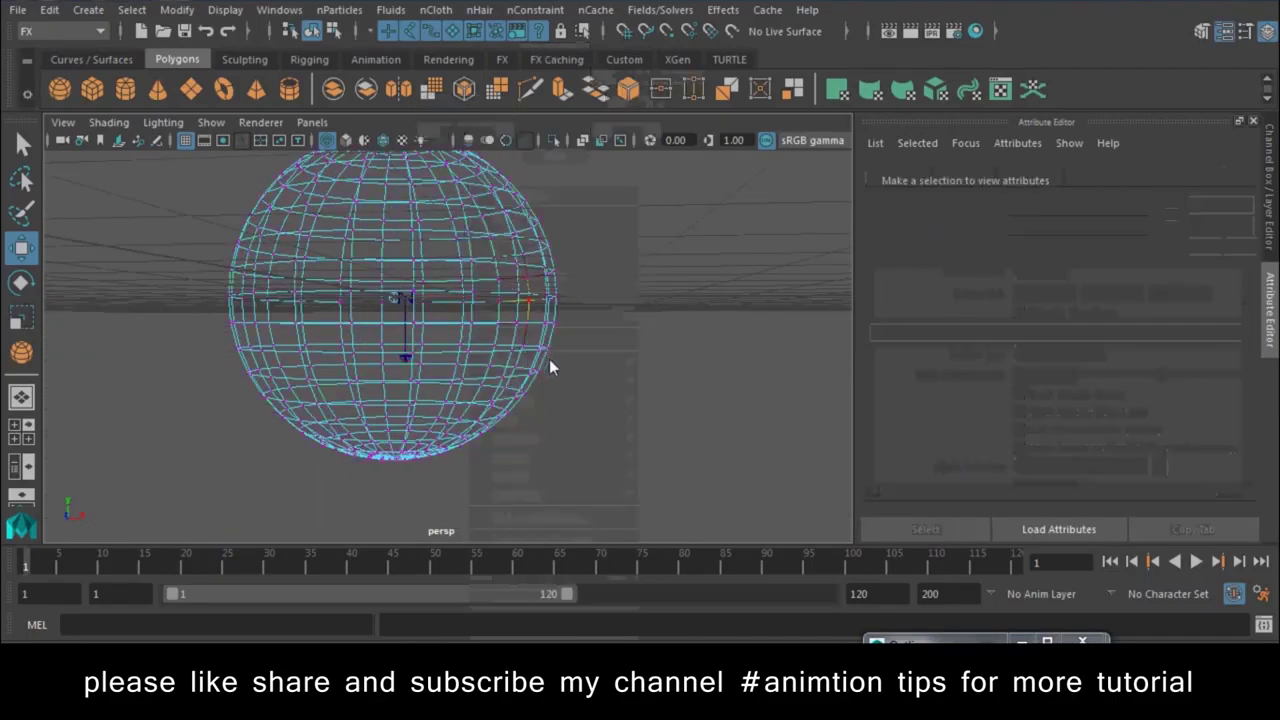
pyautogui.rightClick(493, 266)
pyautogui.click(560, 80)
pyautogui.click(17, 9)
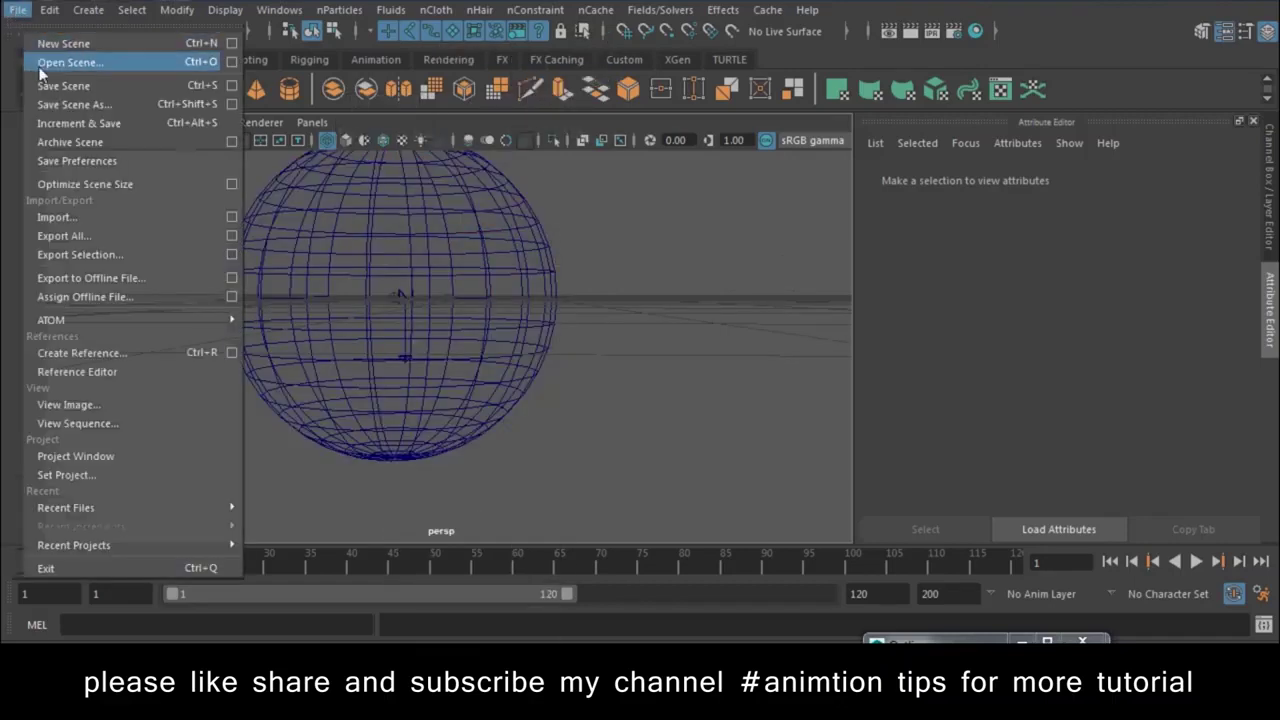
# Step: Open walk.mb from D:\batch, discarding the unsaved sphere scene's changes
pyautogui.click(40, 64)
pyautogui.click(253, 165)
pyautogui.click(412, 156)
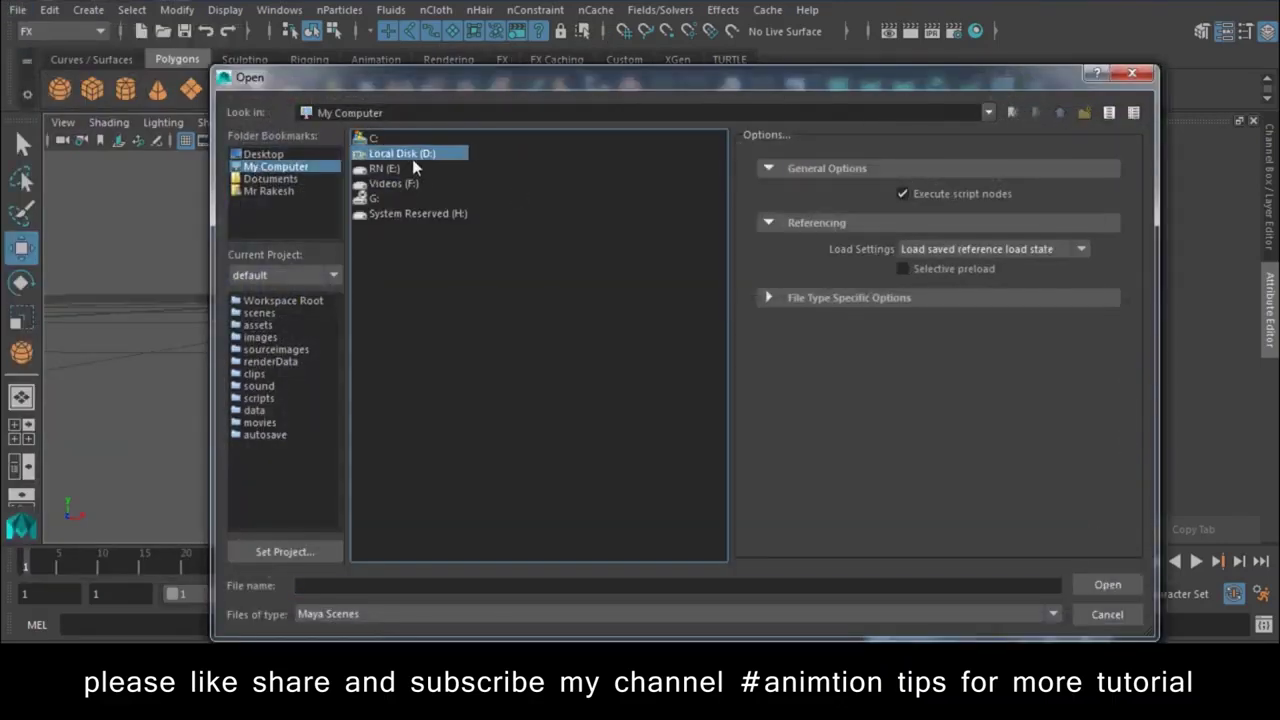
pyautogui.doubleClick(412, 159)
pyautogui.click(391, 185)
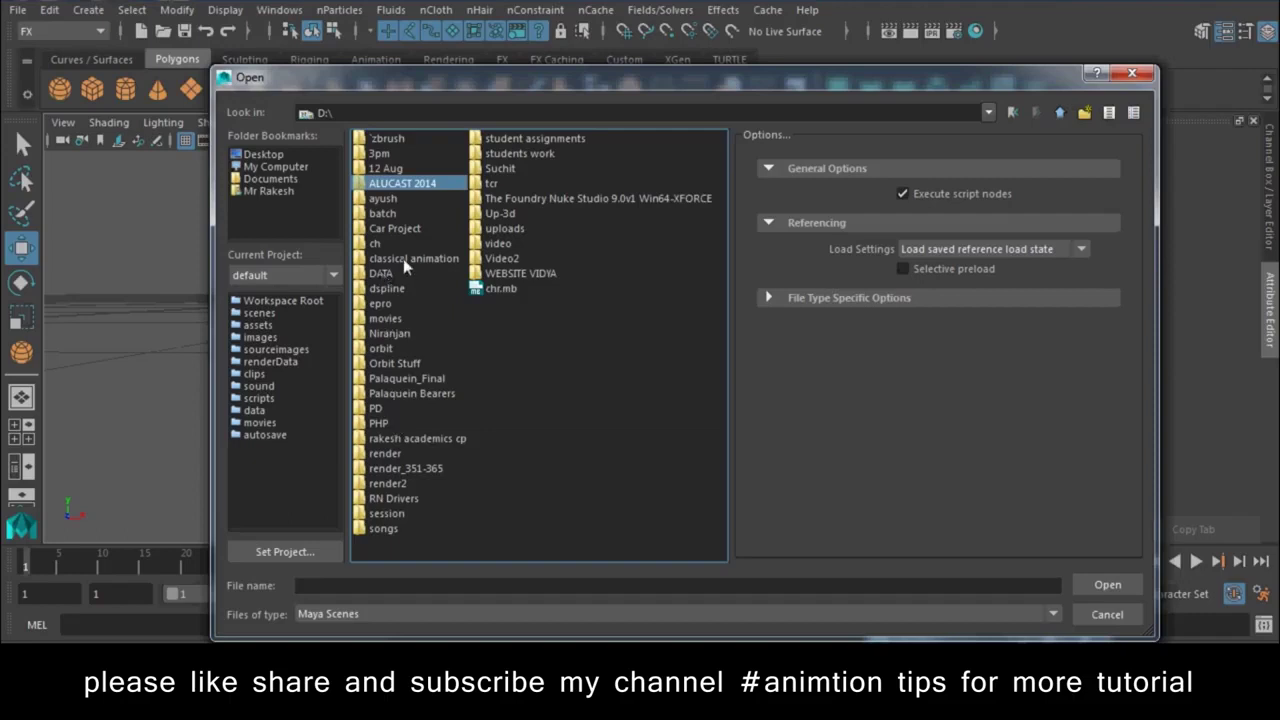
pyautogui.doubleClick(382, 214)
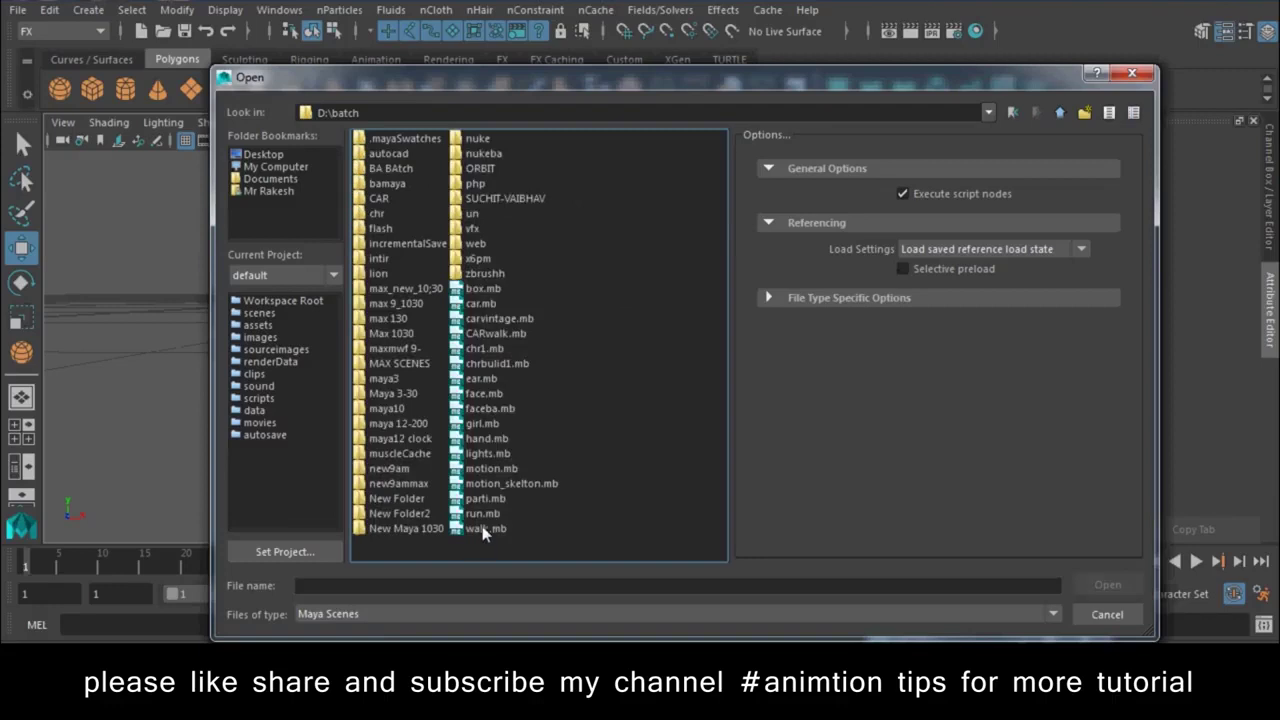
pyautogui.doubleClick(483, 528)
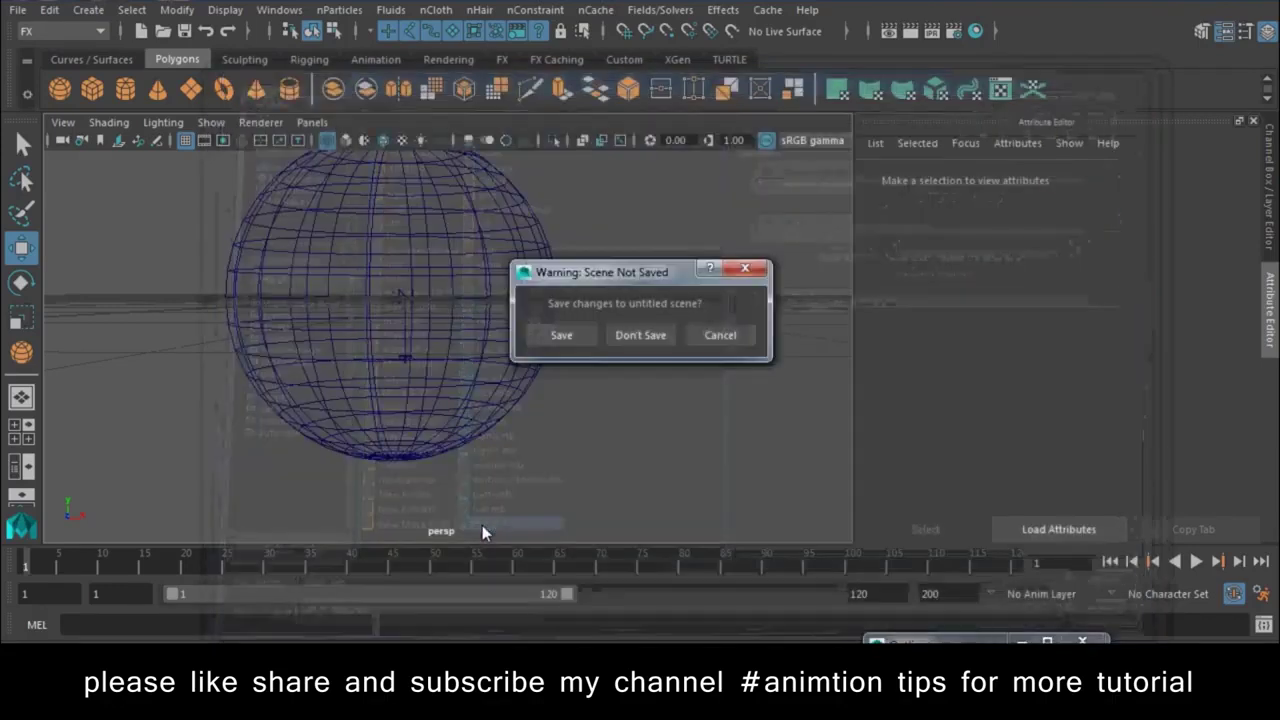
pyautogui.click(635, 340)
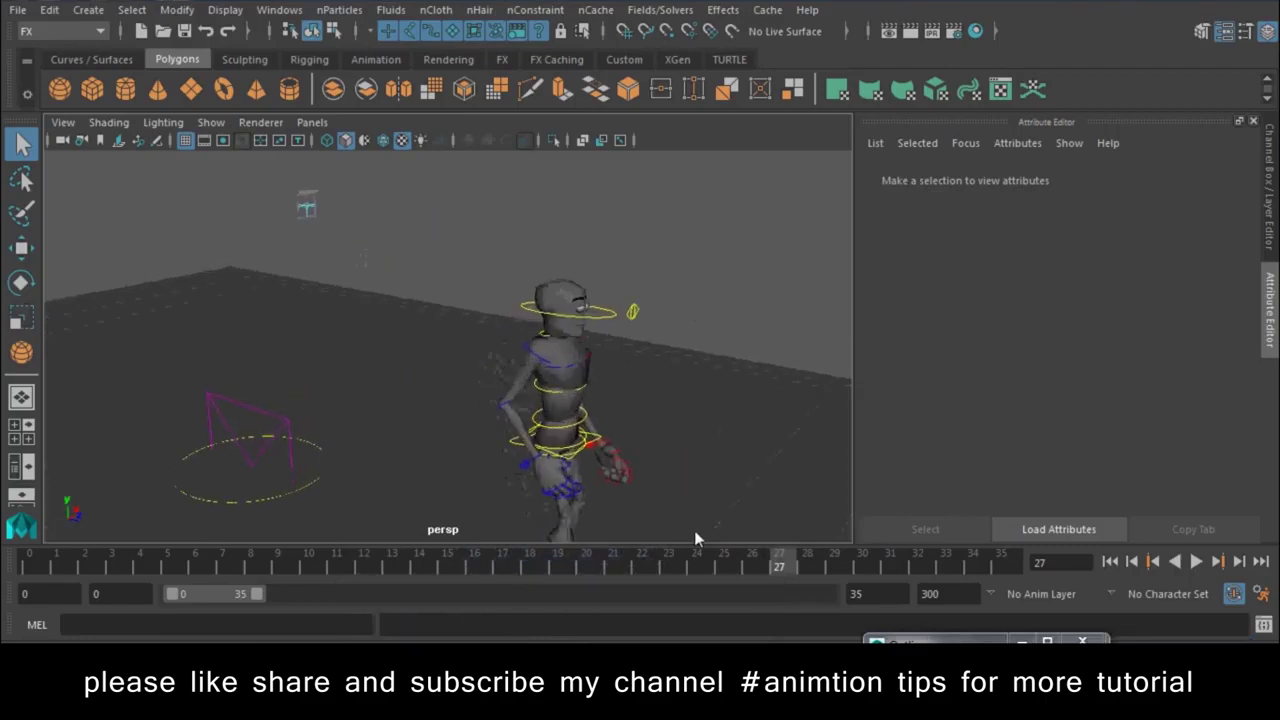
# Step: Select the character's NeutralHead mesh and frame it close up in the viewport
pyautogui.keyDown('alt'); pyautogui.moveTo(476, 408); pyautogui.dragTo(430, 380); pyautogui.keyUp('alt')
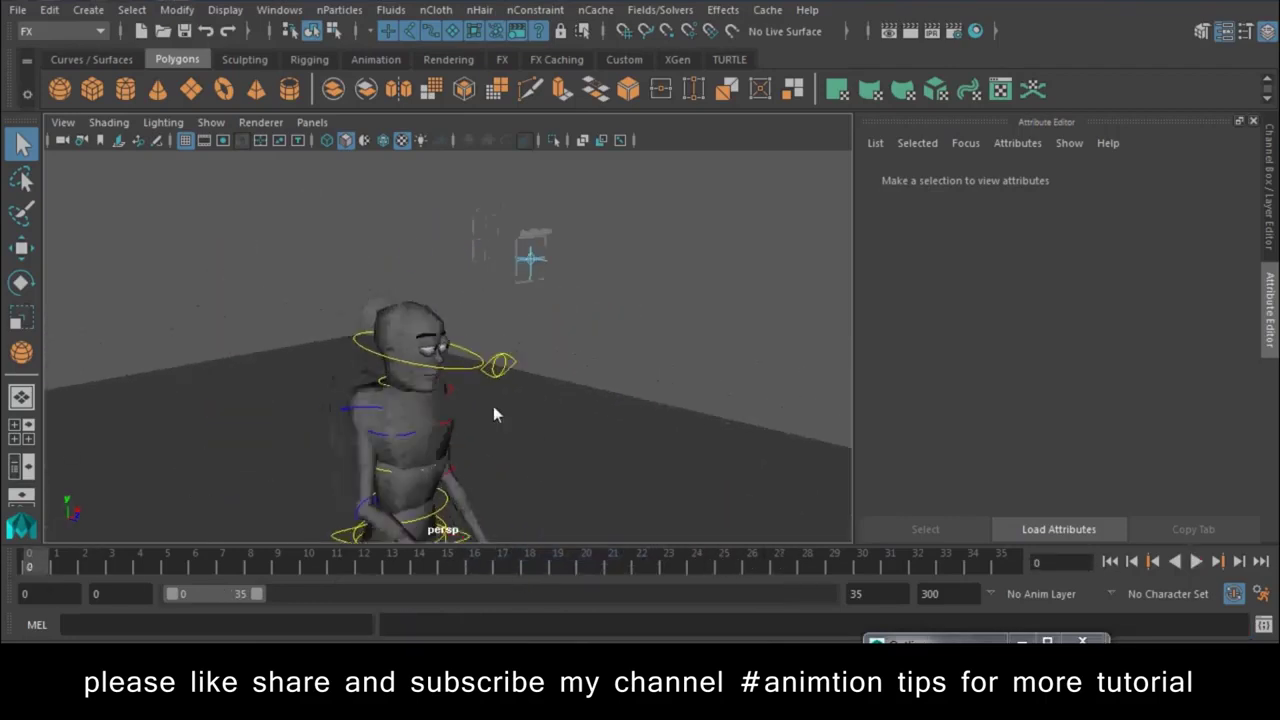
pyautogui.scroll(3, 438, 340)
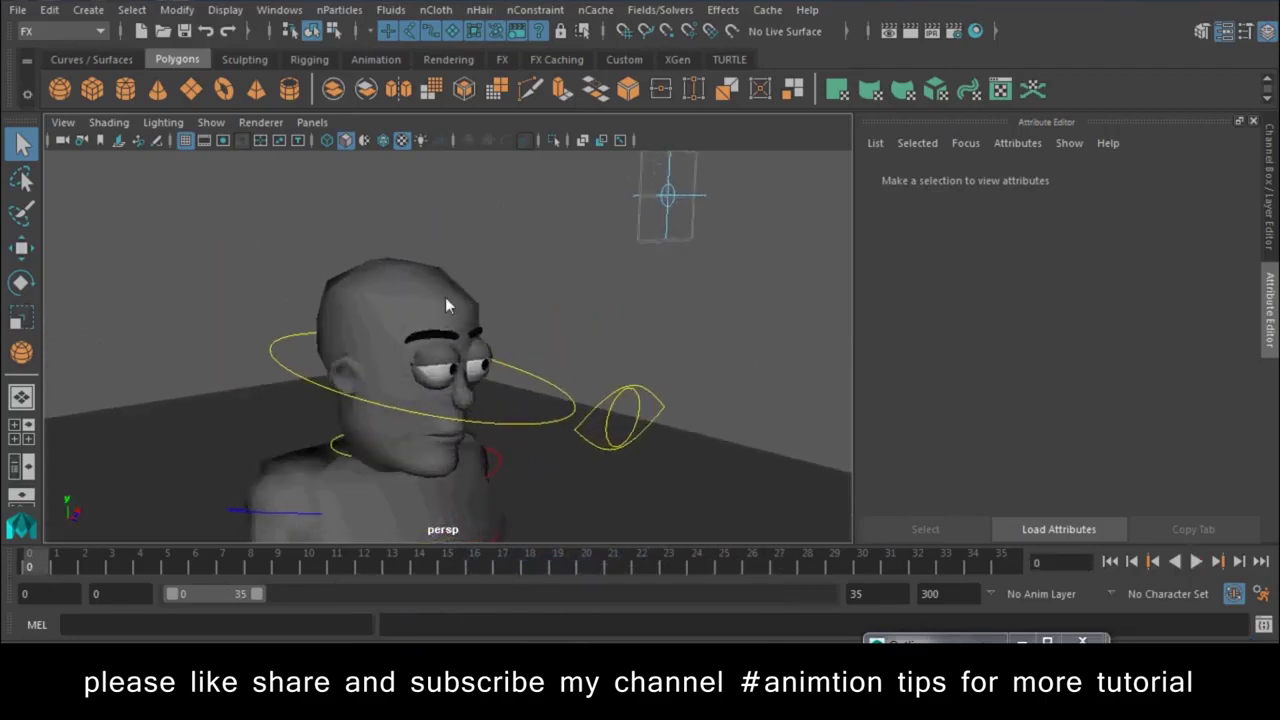
pyautogui.click(1266, 240)
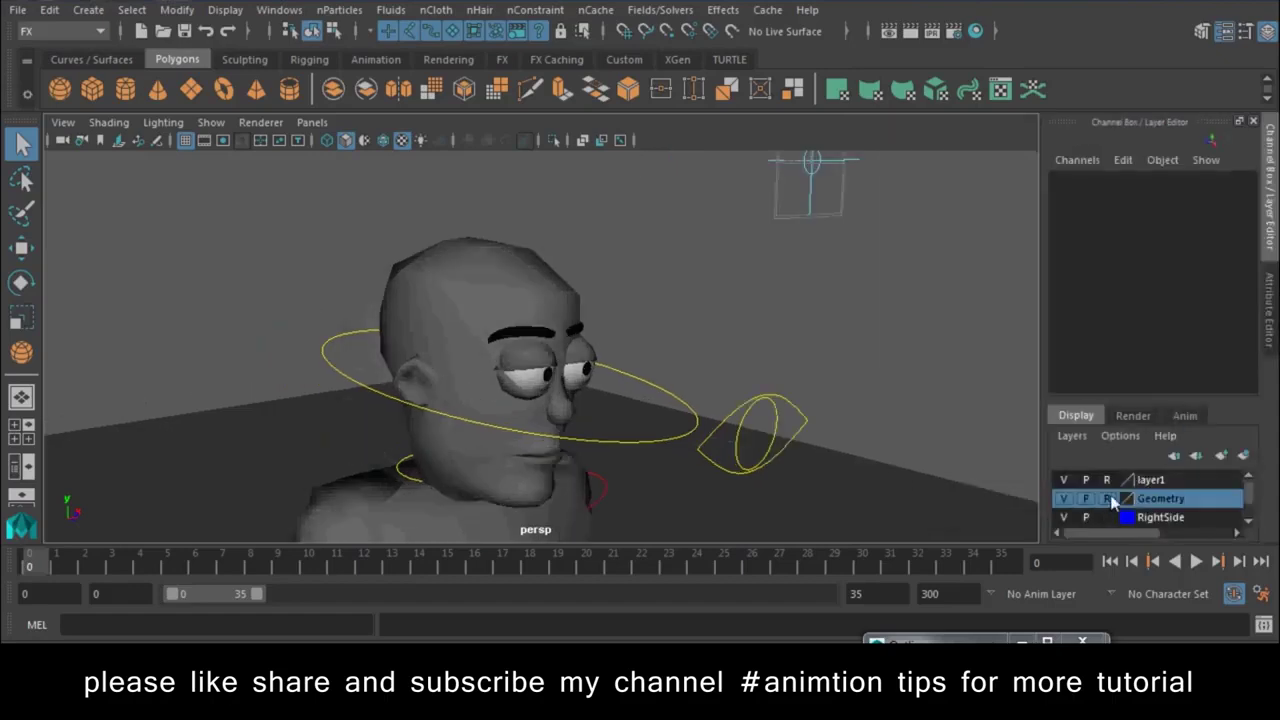
pyautogui.click(500, 296)
pyautogui.moveTo(488, 344)
pyautogui.keyDown('alt'); pyautogui.mouseDown()
pyautogui.moveTo(688, 375)
pyautogui.moveTo(587, 324)
pyautogui.moveTo(428, 334)
pyautogui.moveTo(540, 345)
pyautogui.mouseUp(); pyautogui.keyUp('alt')
pyautogui.scroll(-3, 678, 380)
pyautogui.press('f')
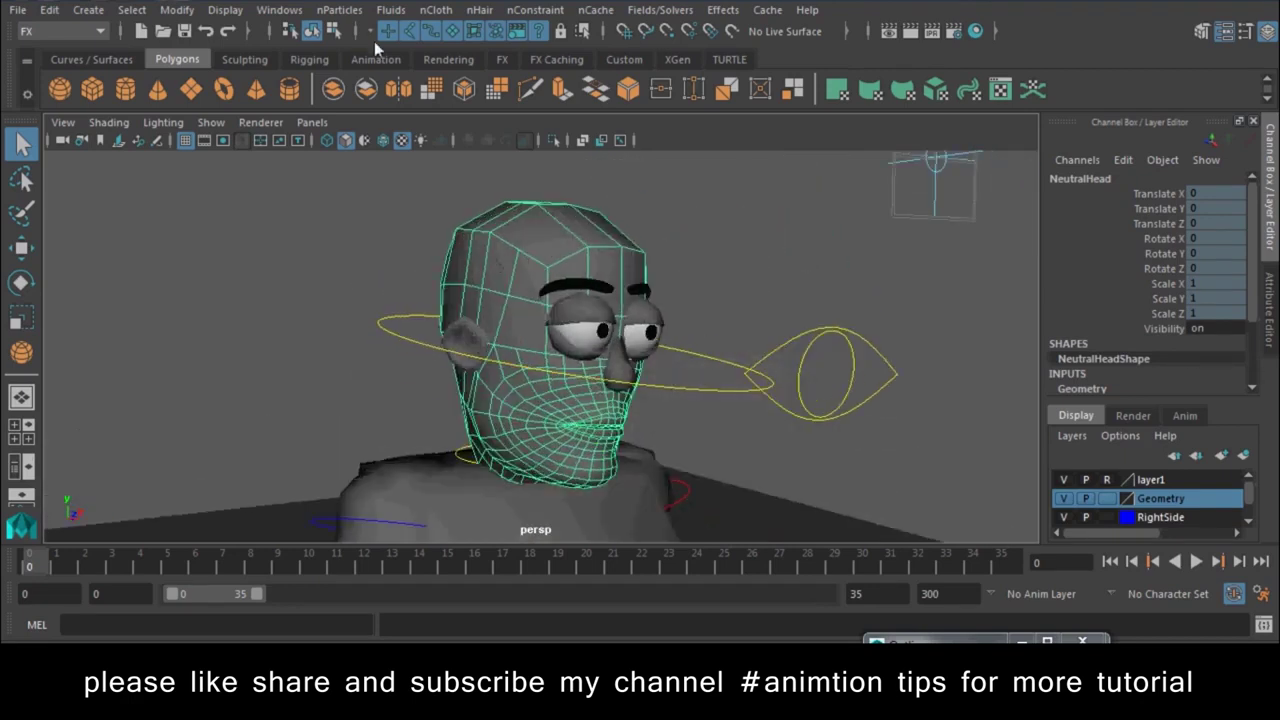
pyautogui.click(340, 10)
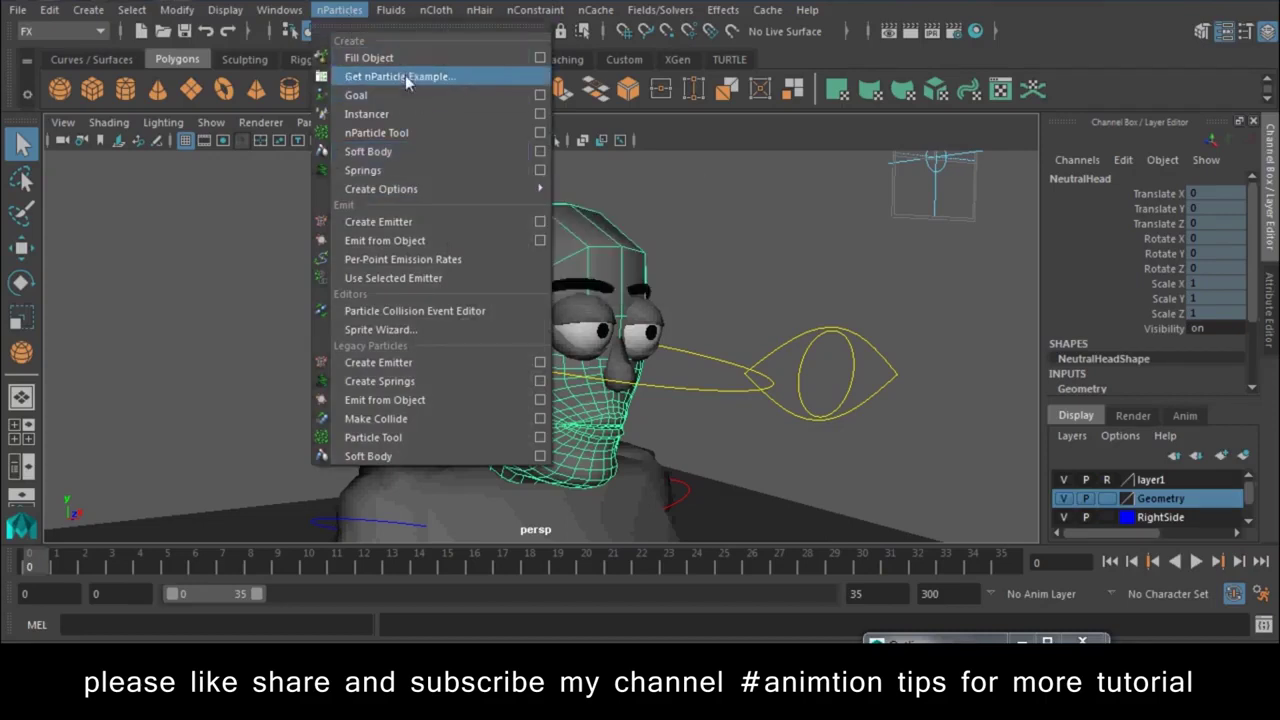
# Step: Create an nParticle emitter on the head and play it back in wireframe
pyautogui.click(431, 242)
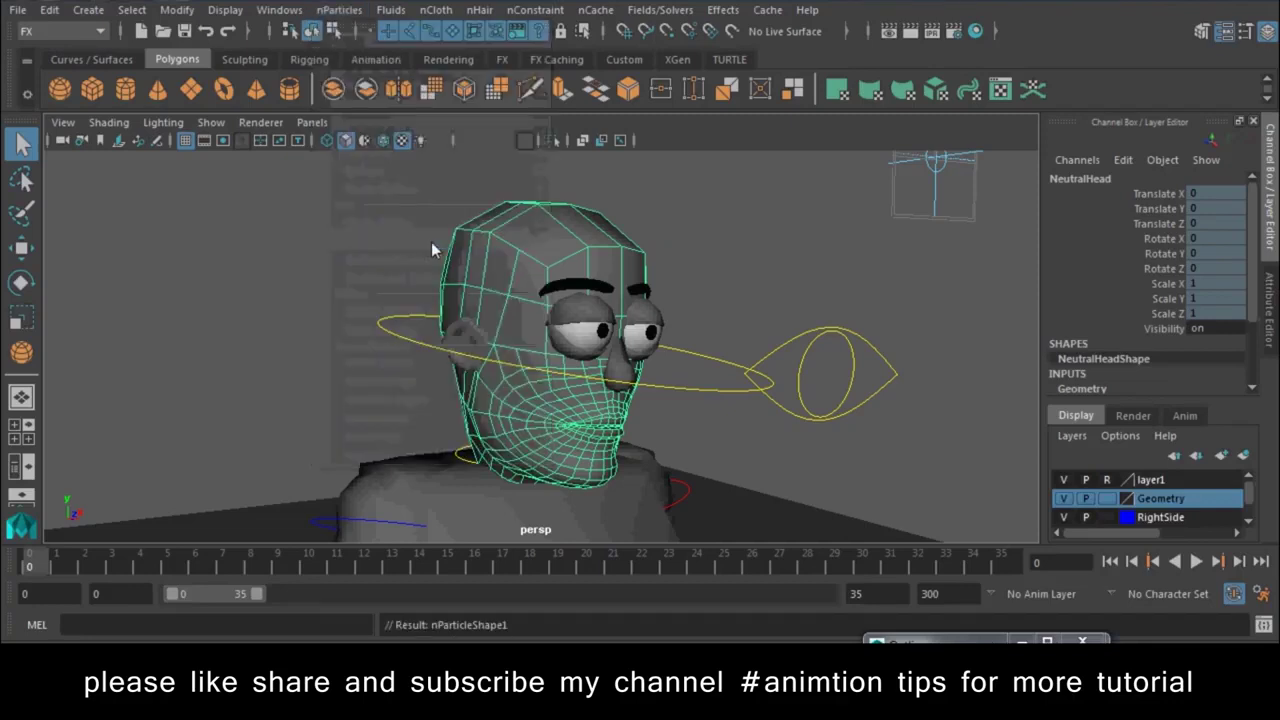
pyautogui.scroll(2, 738, 402)
pyautogui.press('4')
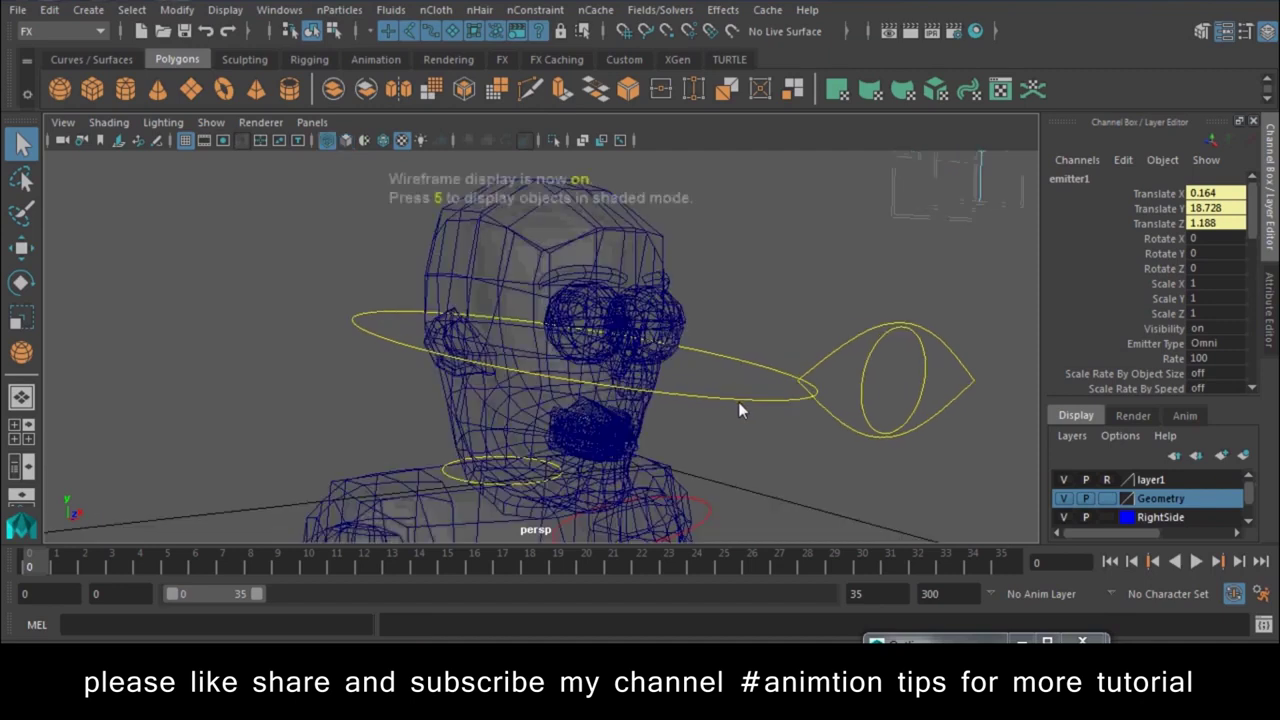
pyautogui.click(1197, 562)
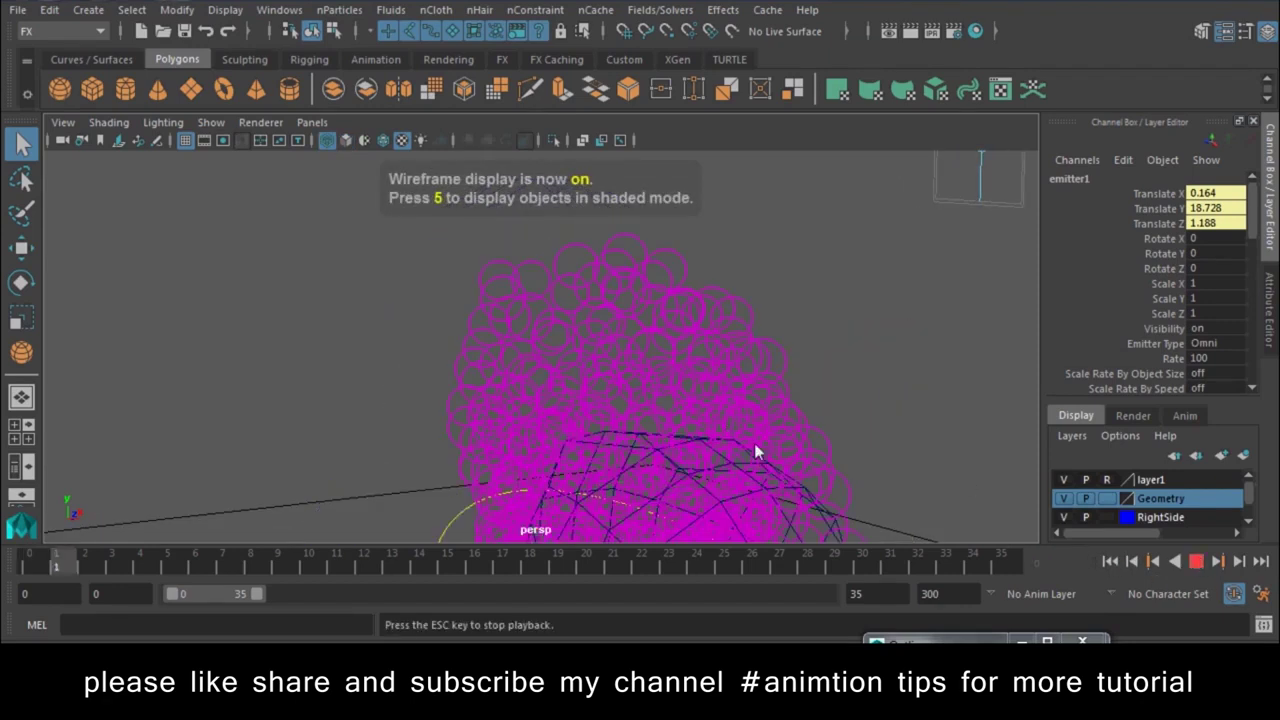
# Step: Drag the emitter to trail particles, then bring up nParticleShape1's attributes
pyautogui.moveTo(754, 443); pyautogui.dragTo(705, 420)
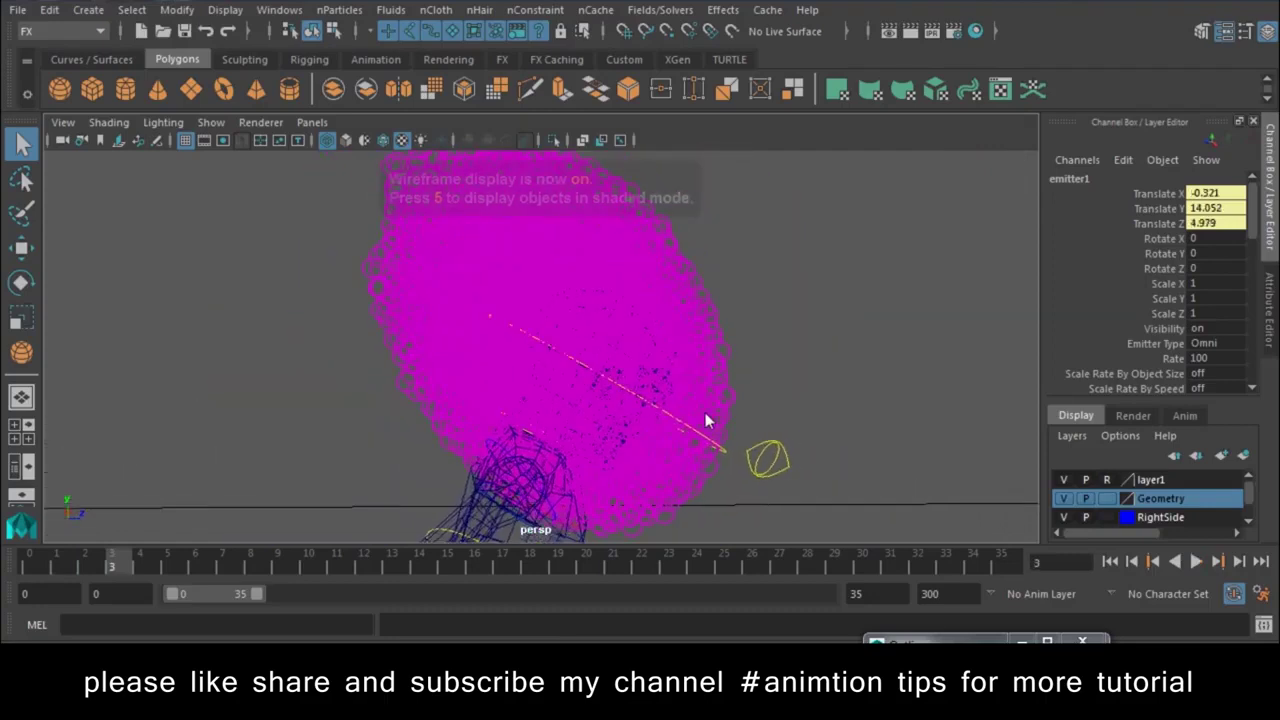
pyautogui.click(692, 295)
pyautogui.scroll(-2, 1178, 338)
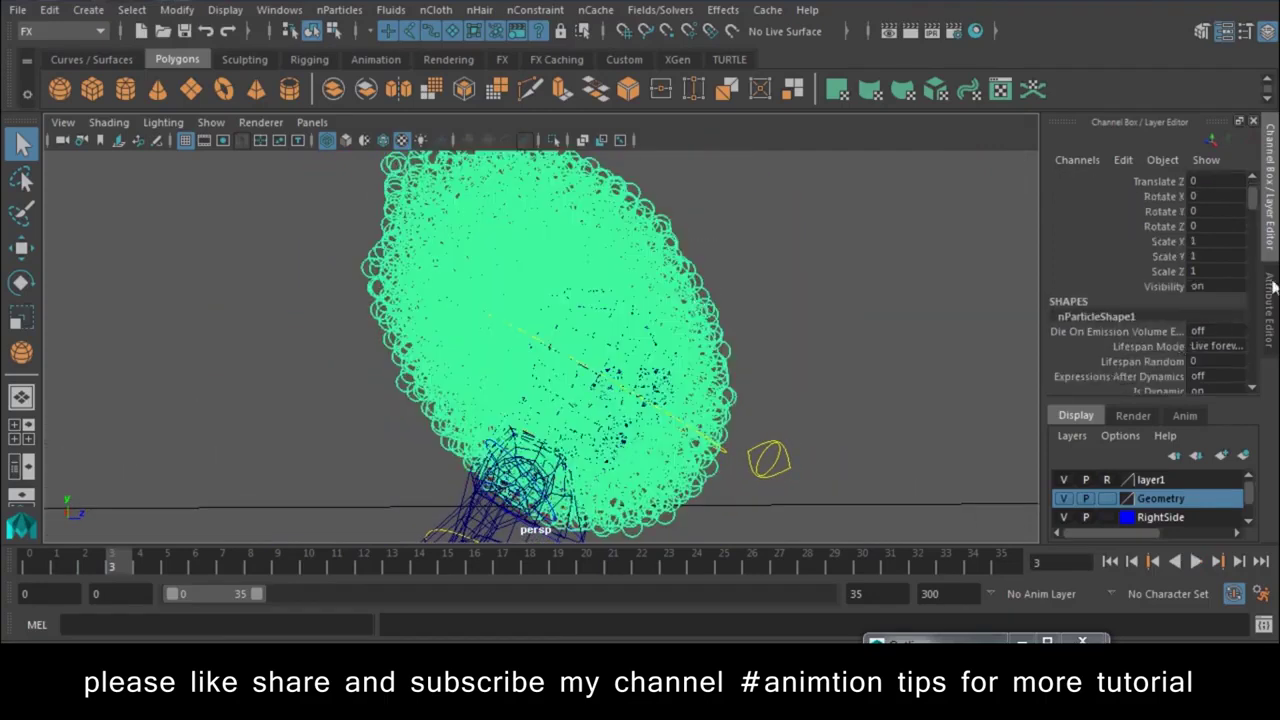
pyautogui.click(1273, 287)
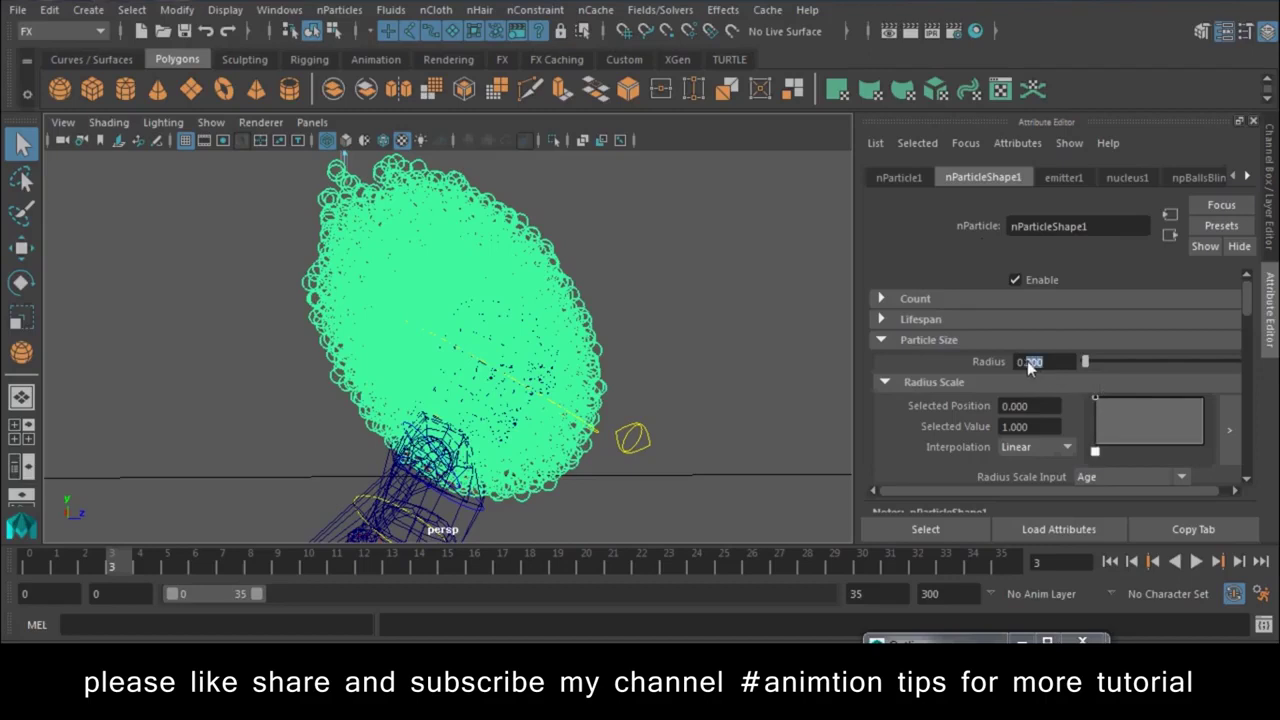
# Step: Set nParticleShape1's Radius to 0.04, then reselect the head mesh
pyautogui.write('4')
pyautogui.press('Return')
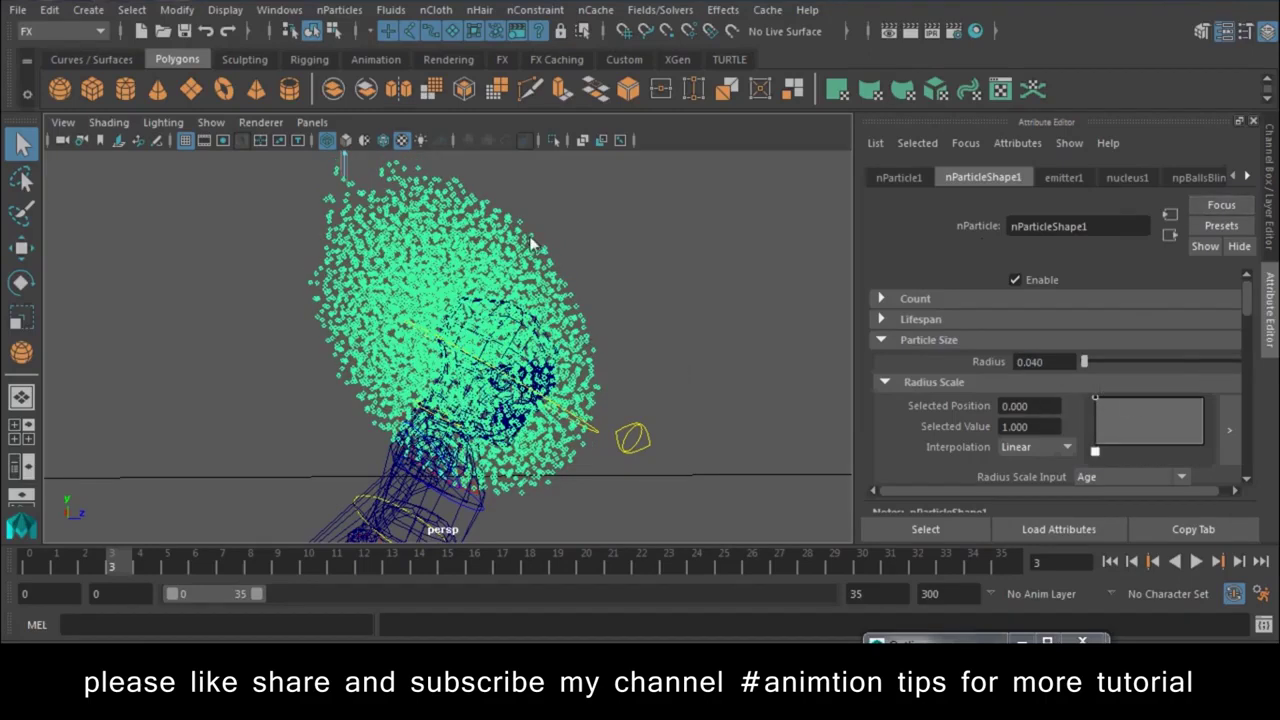
pyautogui.scroll(5, 690, 370)
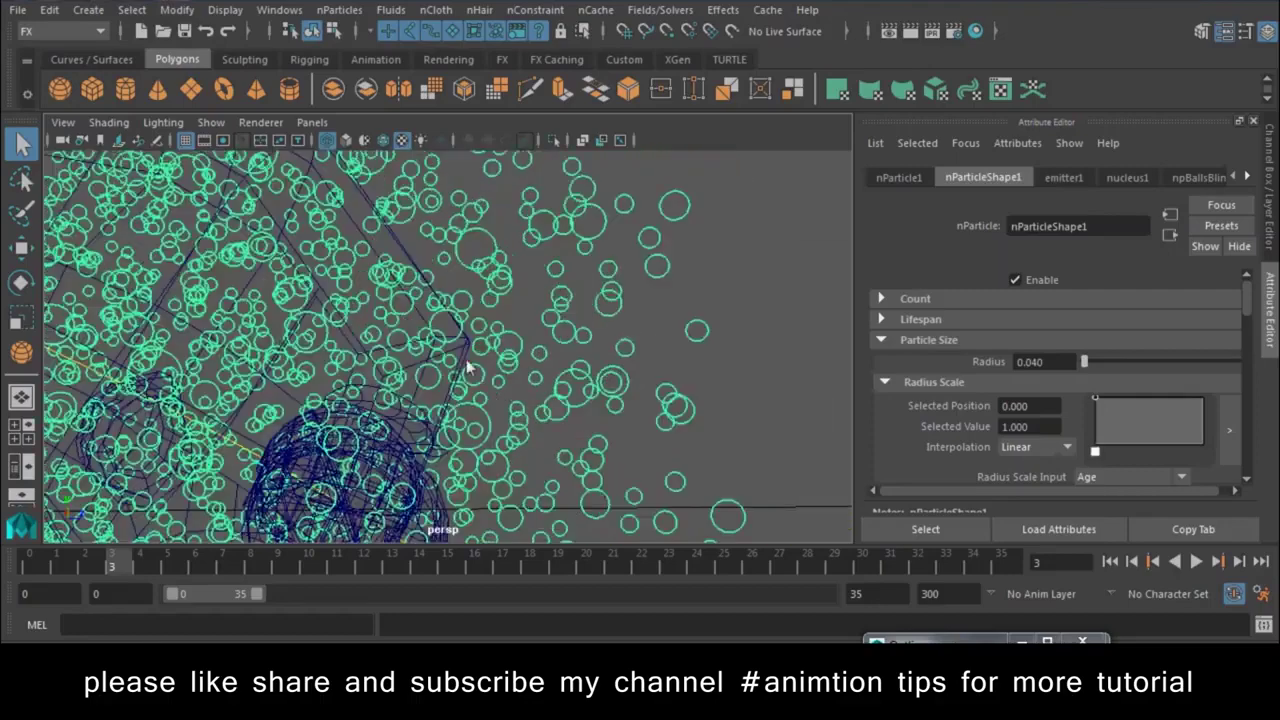
pyautogui.click(470, 370)
pyautogui.click(339, 10)
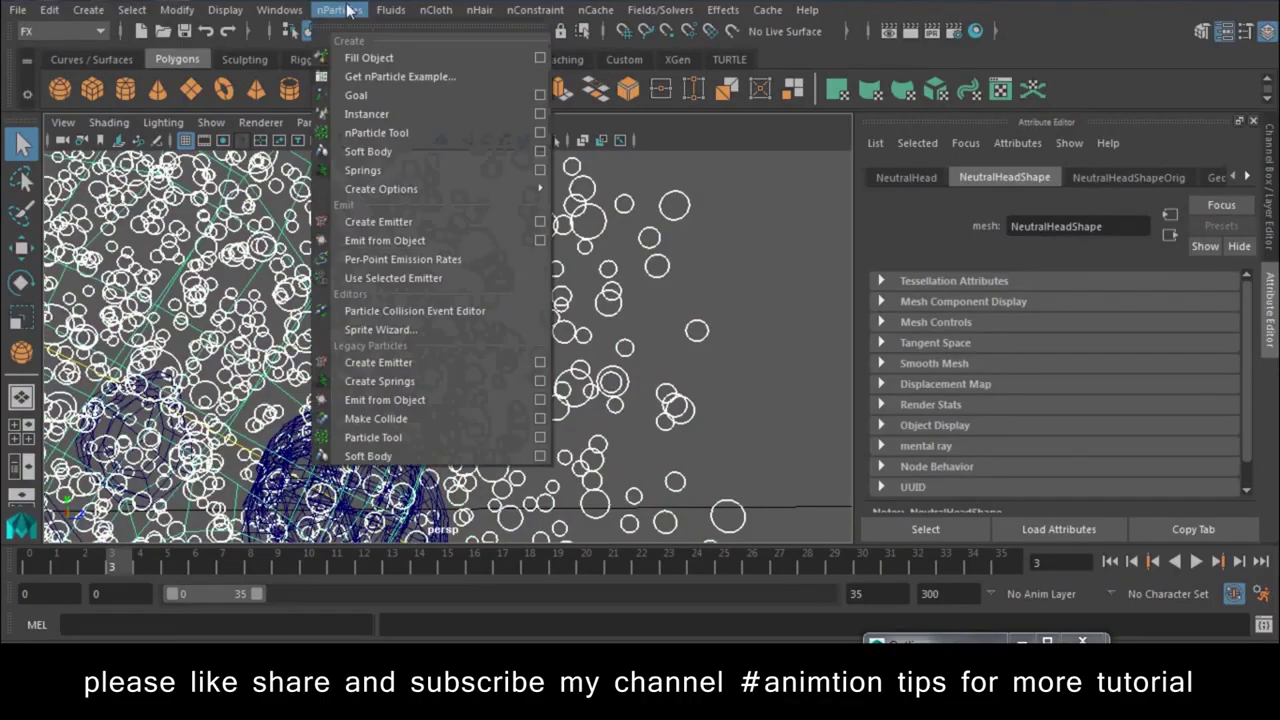
# Step: Replay the particle simulation from the start, stop it, and zoom out to the whole character
pyautogui.click(357, 97)
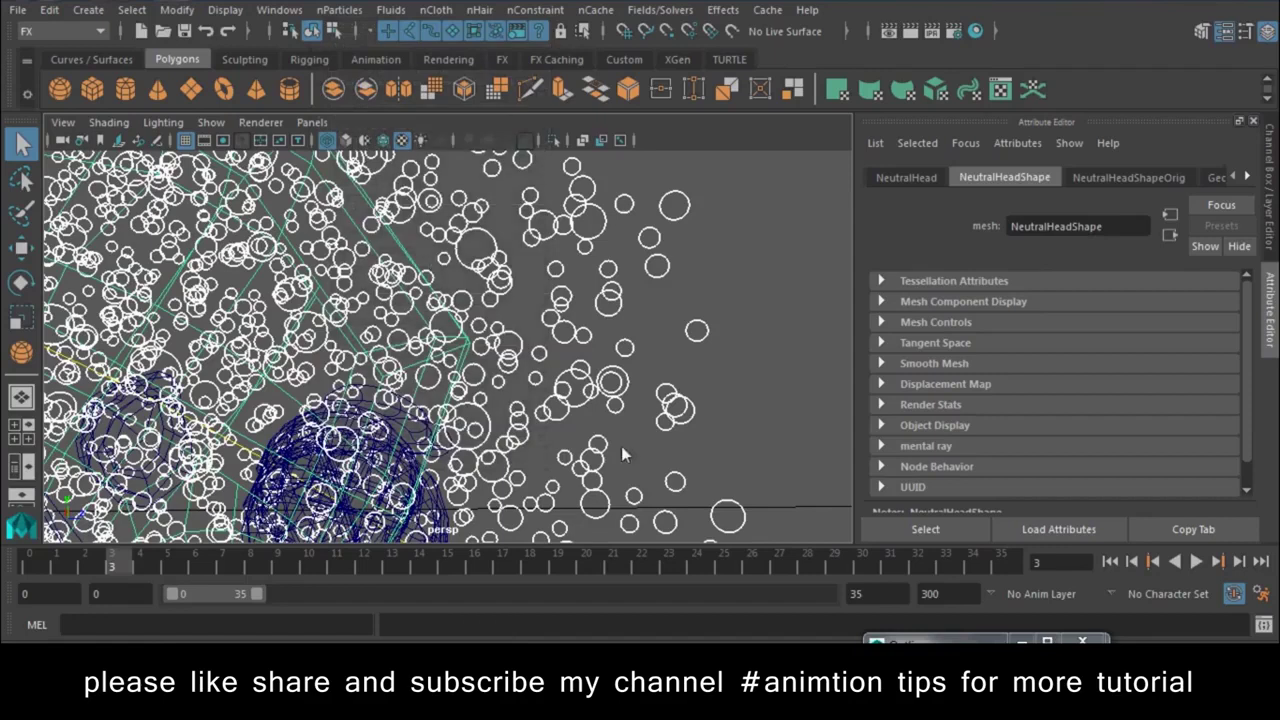
pyautogui.click(1110, 561)
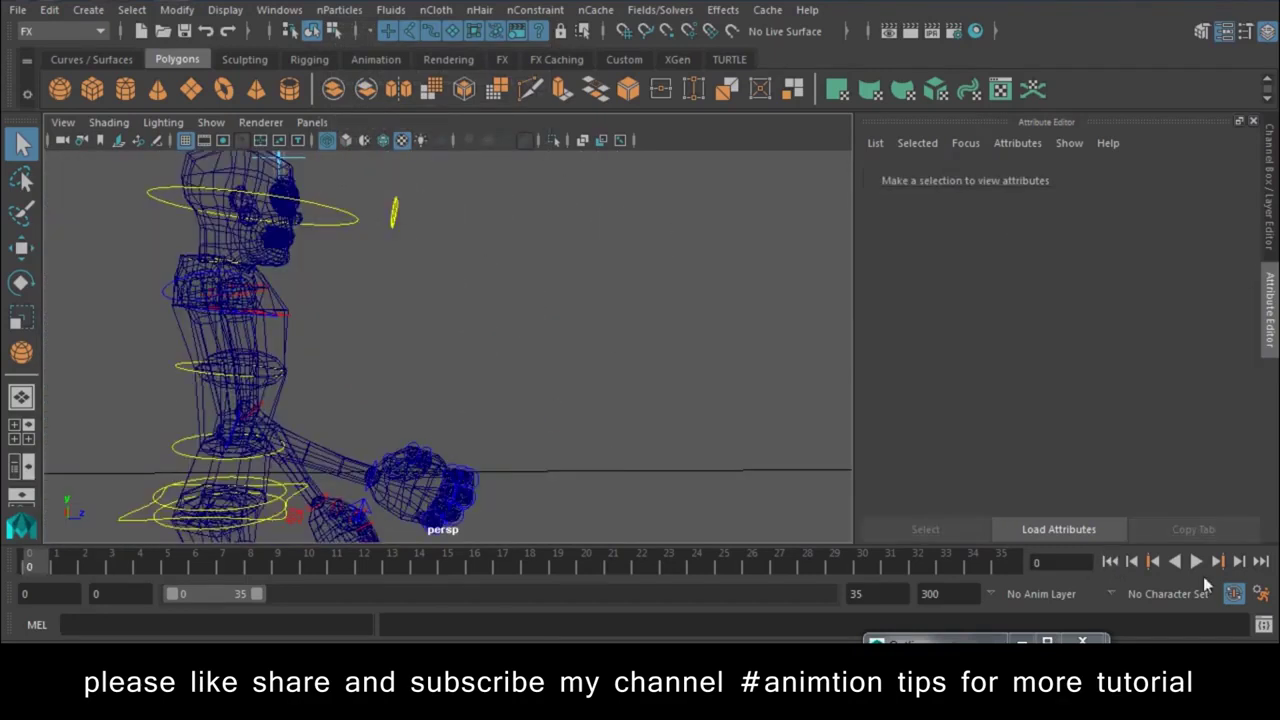
pyautogui.click(1196, 562)
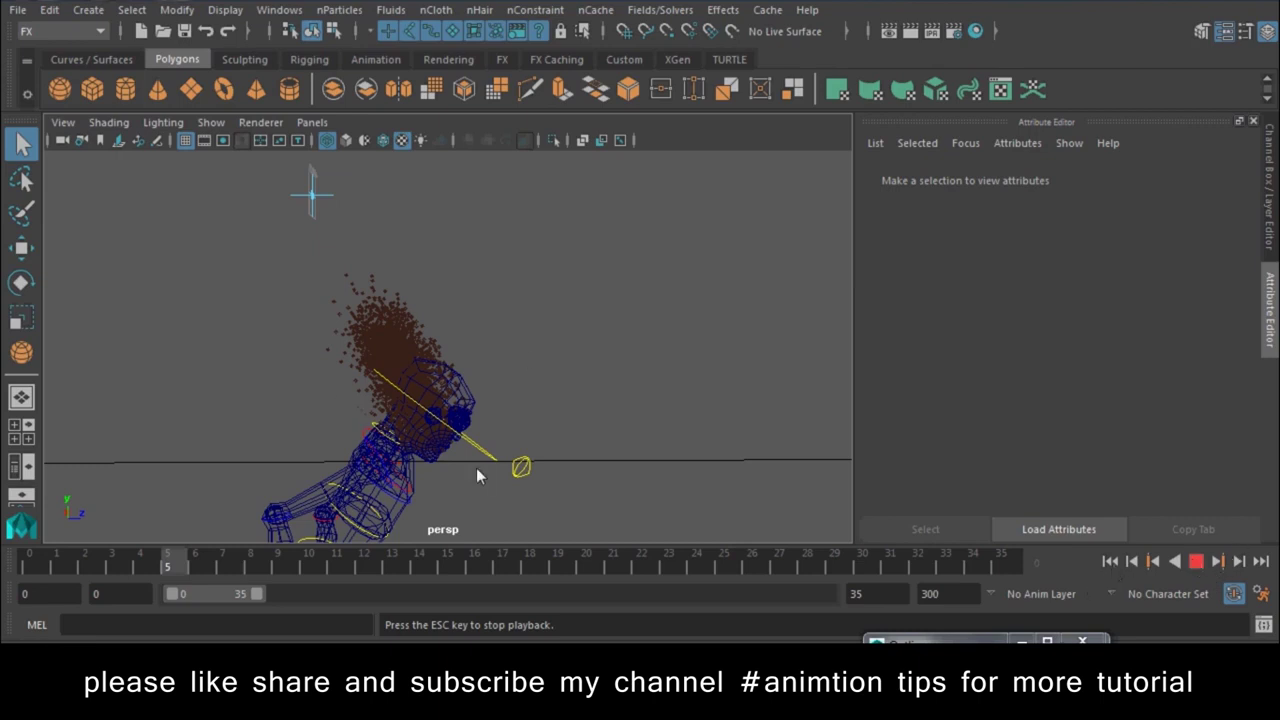
pyautogui.press('Escape')
pyautogui.keyDown('alt'); pyautogui.moveTo(314, 408); pyautogui.dragTo(513, 373); pyautogui.keyUp('alt')
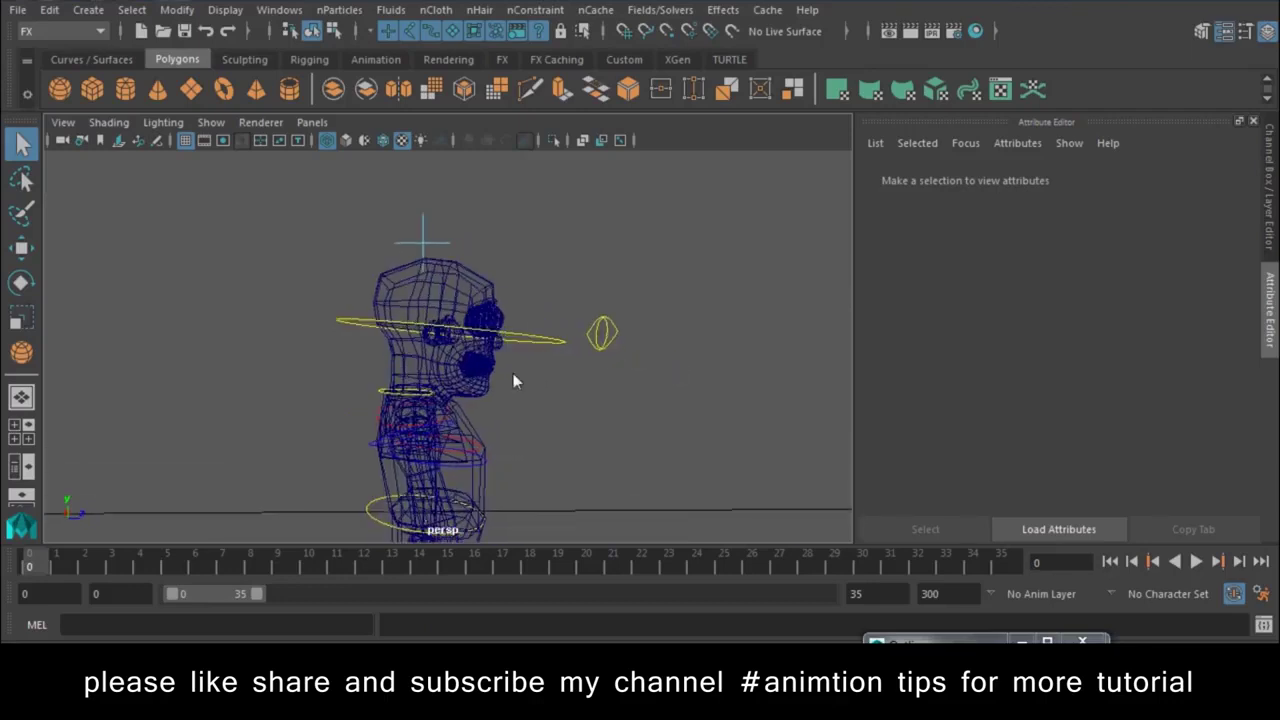
pyautogui.keyDown('alt'); pyautogui.moveTo(513, 373); pyautogui.dragTo(348, 333, button='right'); pyautogui.keyUp('alt')
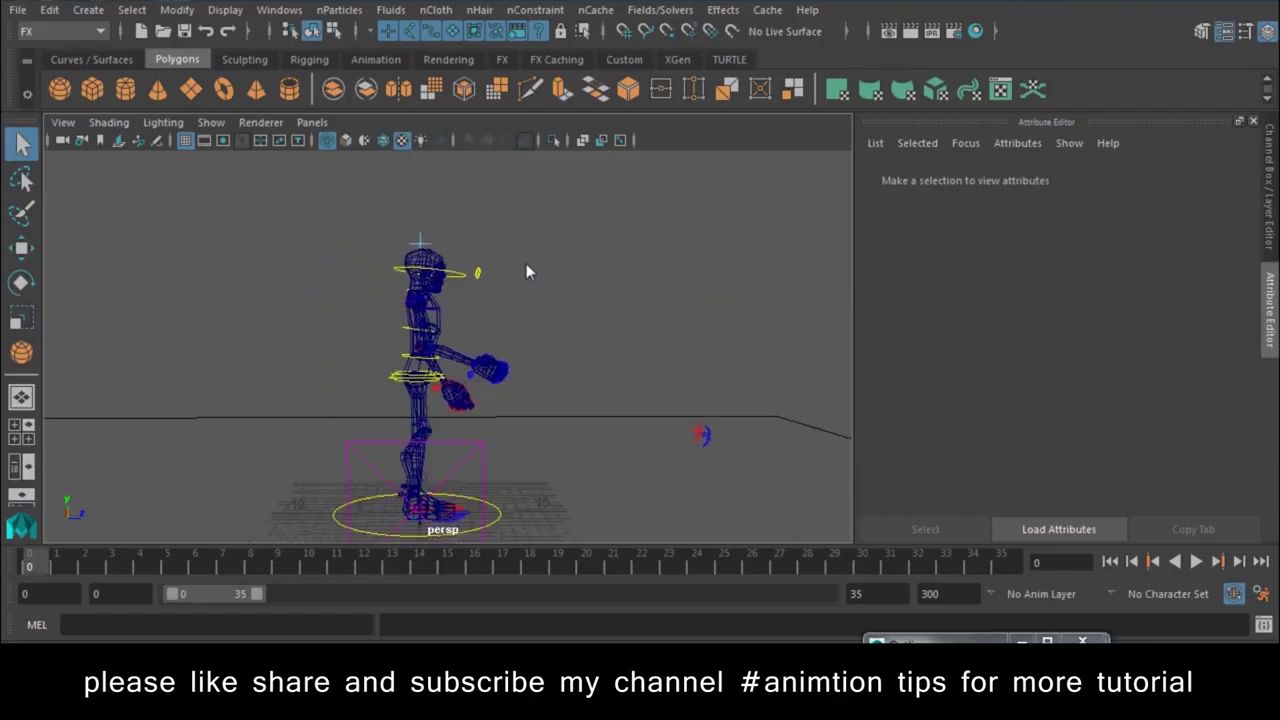
pyautogui.moveTo(526, 263); pyautogui.dragTo(150, 600)
pyautogui.keyDown('alt'); pyautogui.moveTo(281, 504); pyautogui.dragTo(485, 427); pyautogui.keyUp('alt')
# Step: Isolate the NURBS rig controls and delete their keys across frames 0–28
pyautogui.click(485, 427)
pyautogui.click(211, 122)
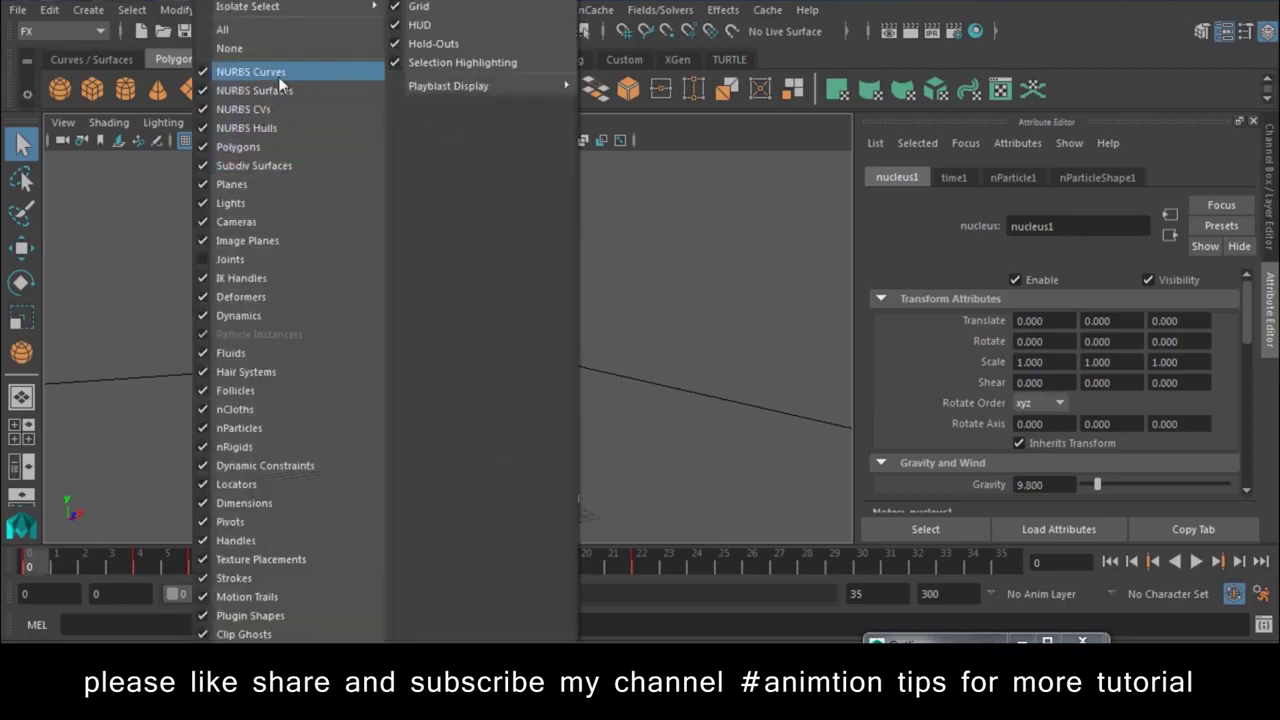
pyautogui.click(278, 76)
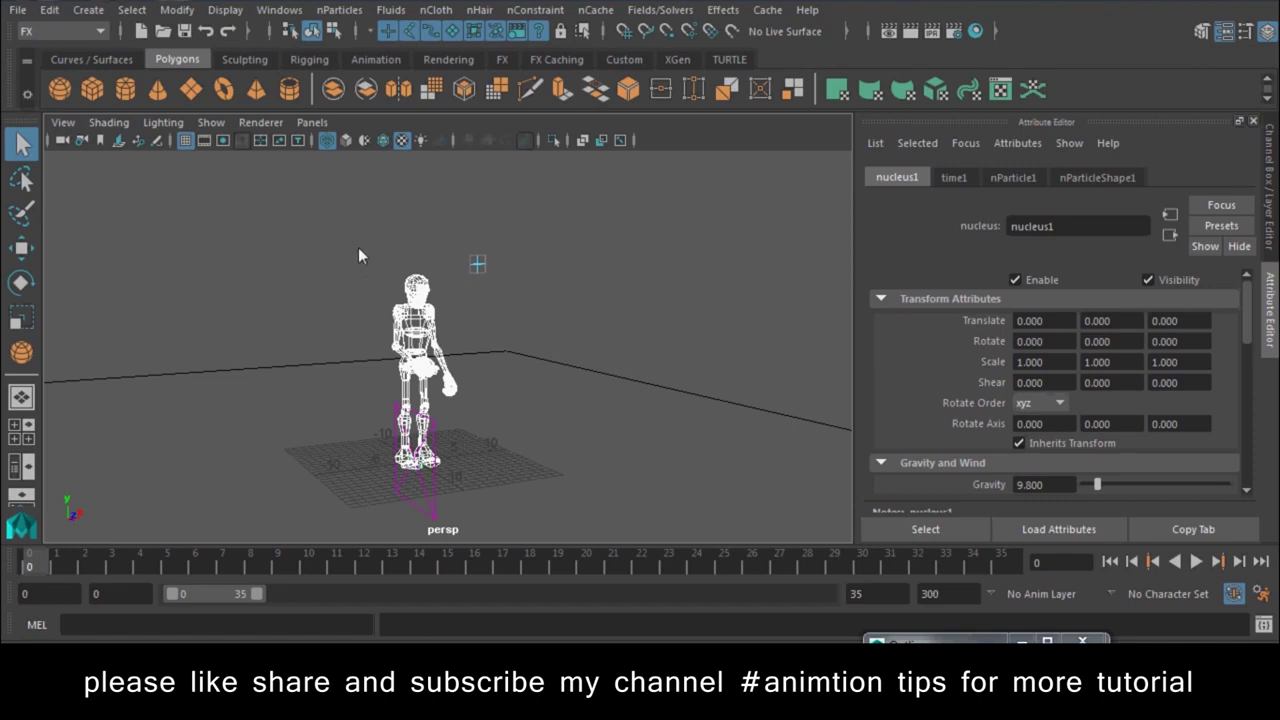
pyautogui.click(211, 122)
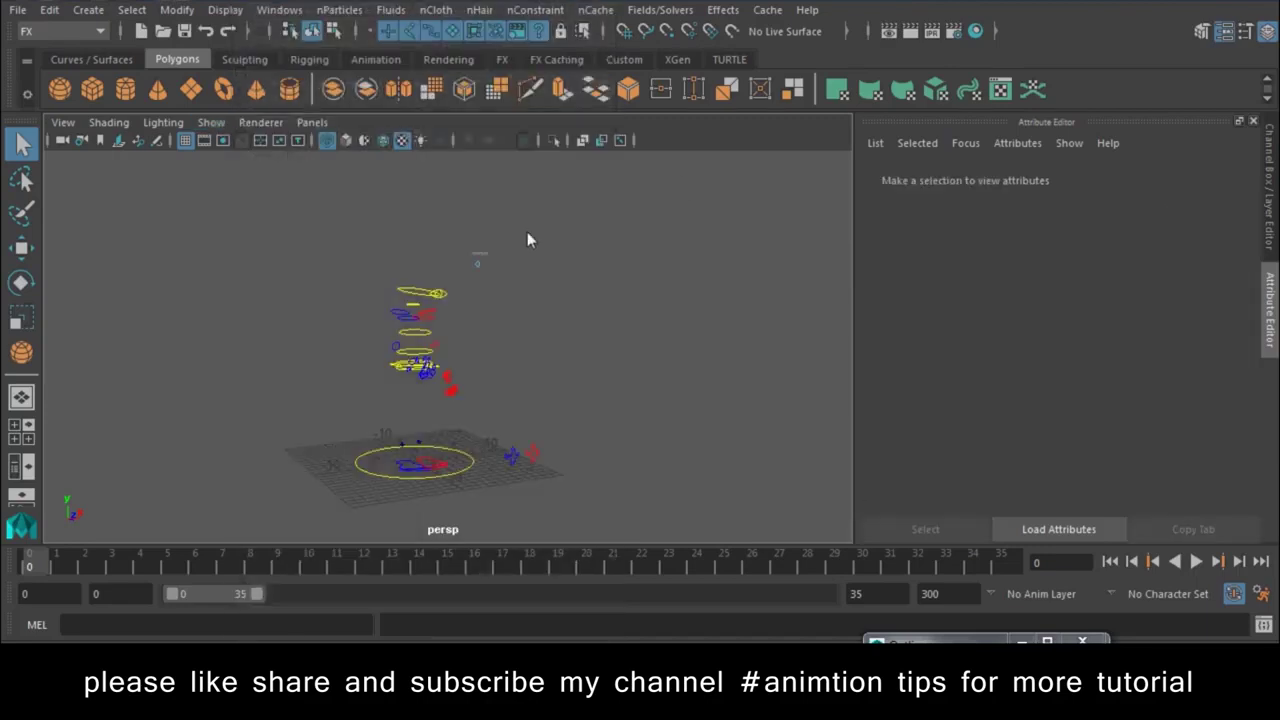
pyautogui.moveTo(528, 240); pyautogui.dragTo(472, 272)
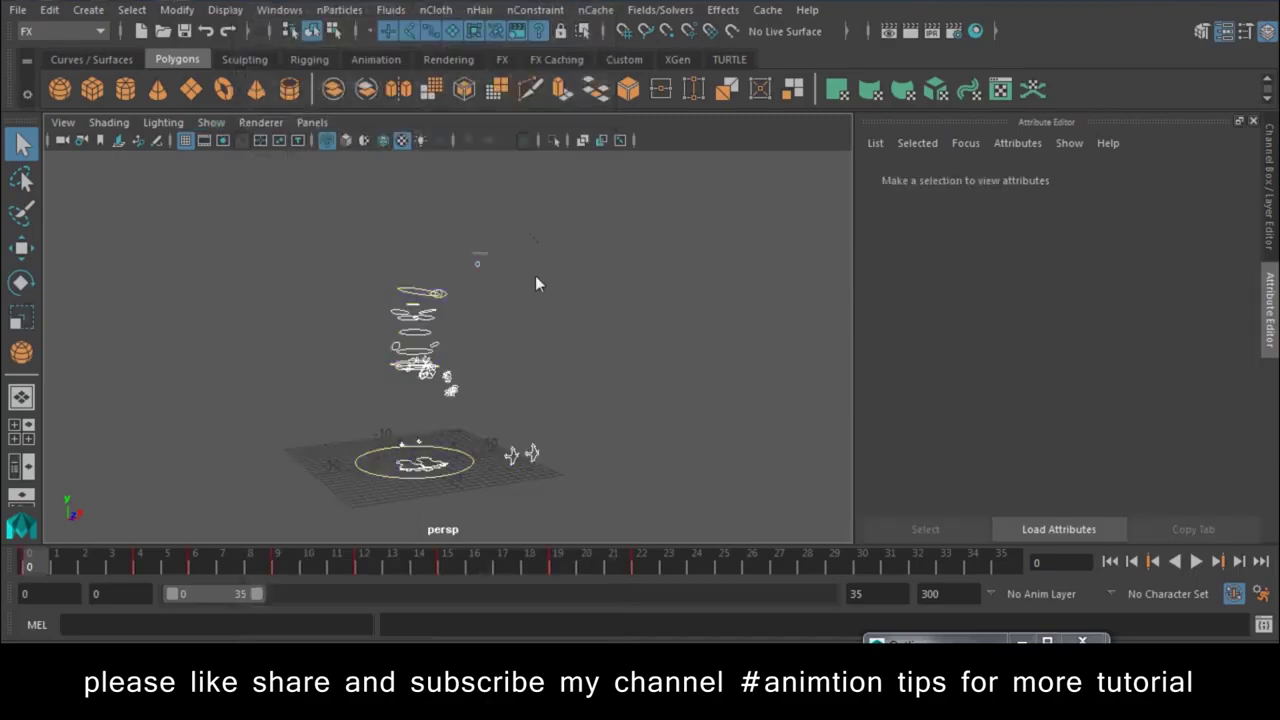
pyautogui.keyDown('shift'); pyautogui.moveTo(804, 569); pyautogui.dragTo(30, 567); pyautogui.keyUp('shift')
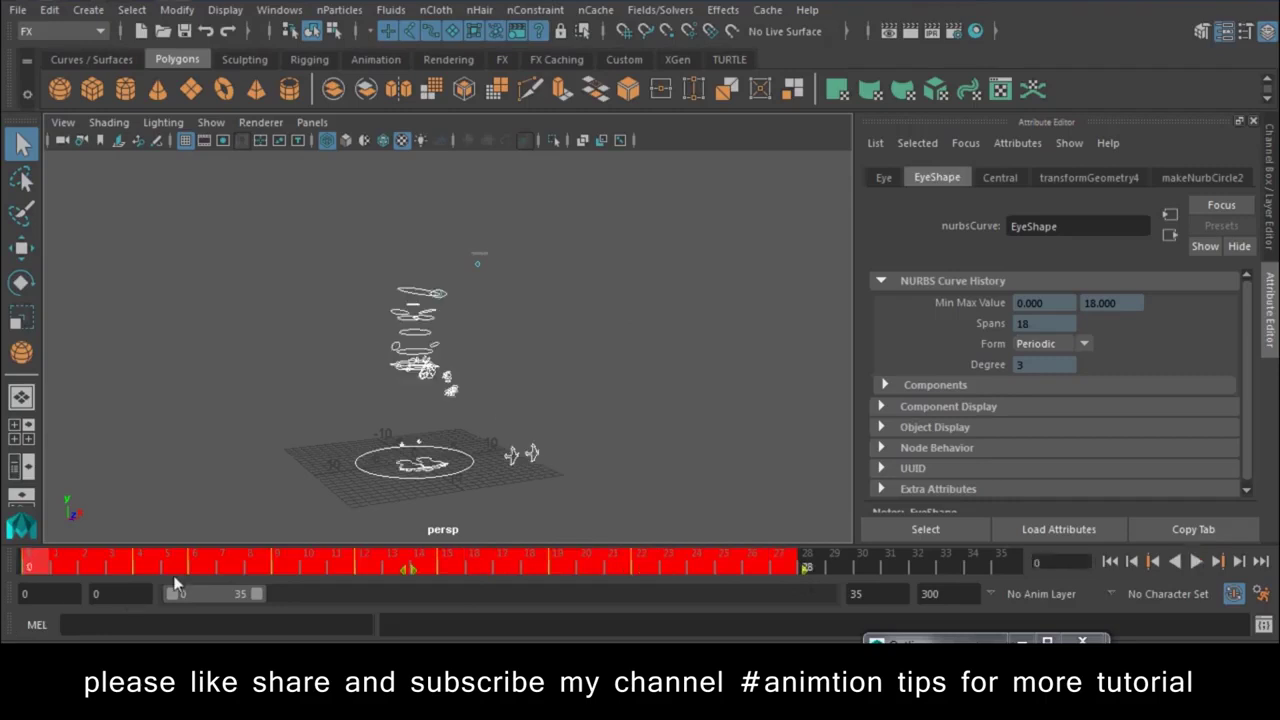
pyautogui.rightClick(290, 565)
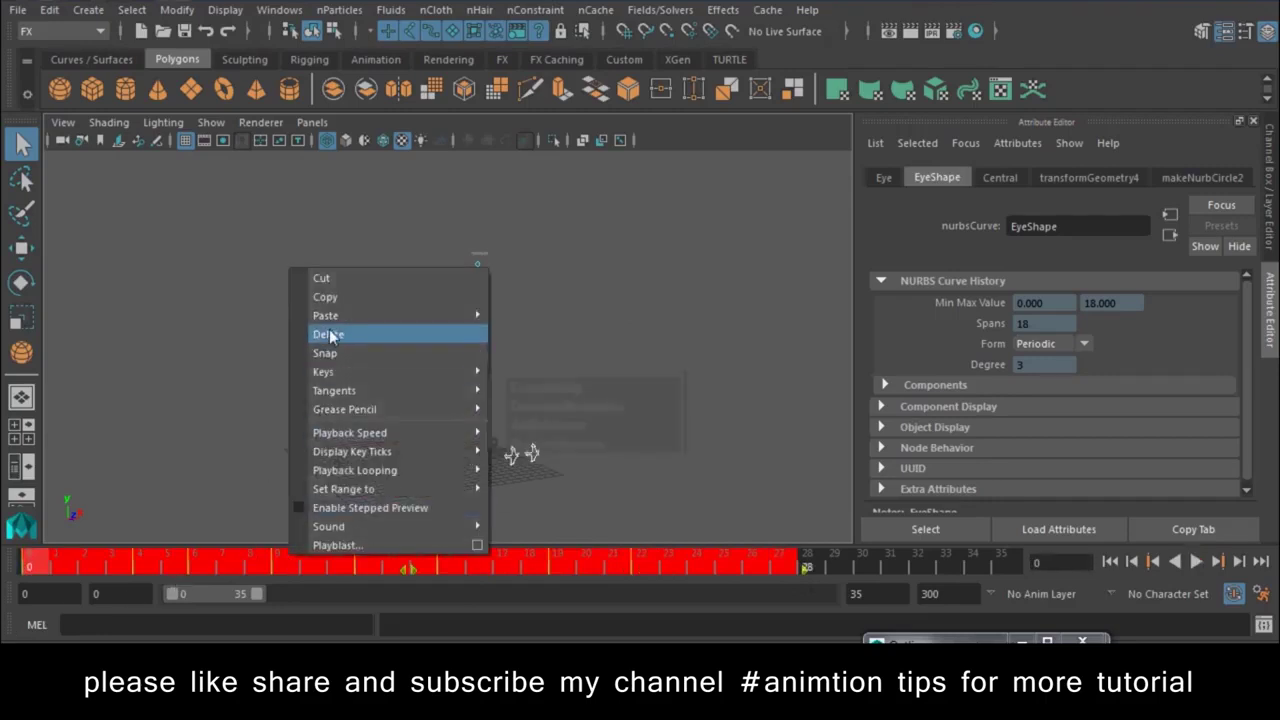
pyautogui.click(350, 331)
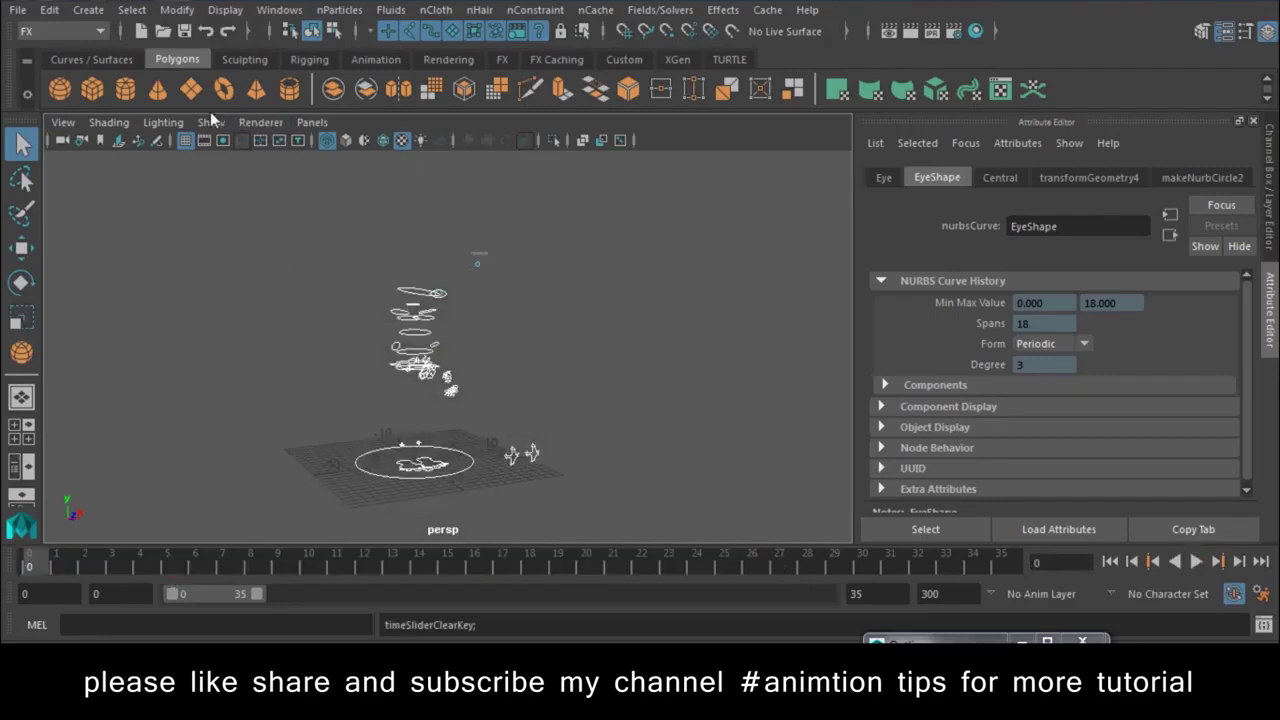
# Step: Show all objects in shaded mode and play to frame 5 to view particles at the head
pyautogui.click(211, 122)
pyautogui.click(300, 31)
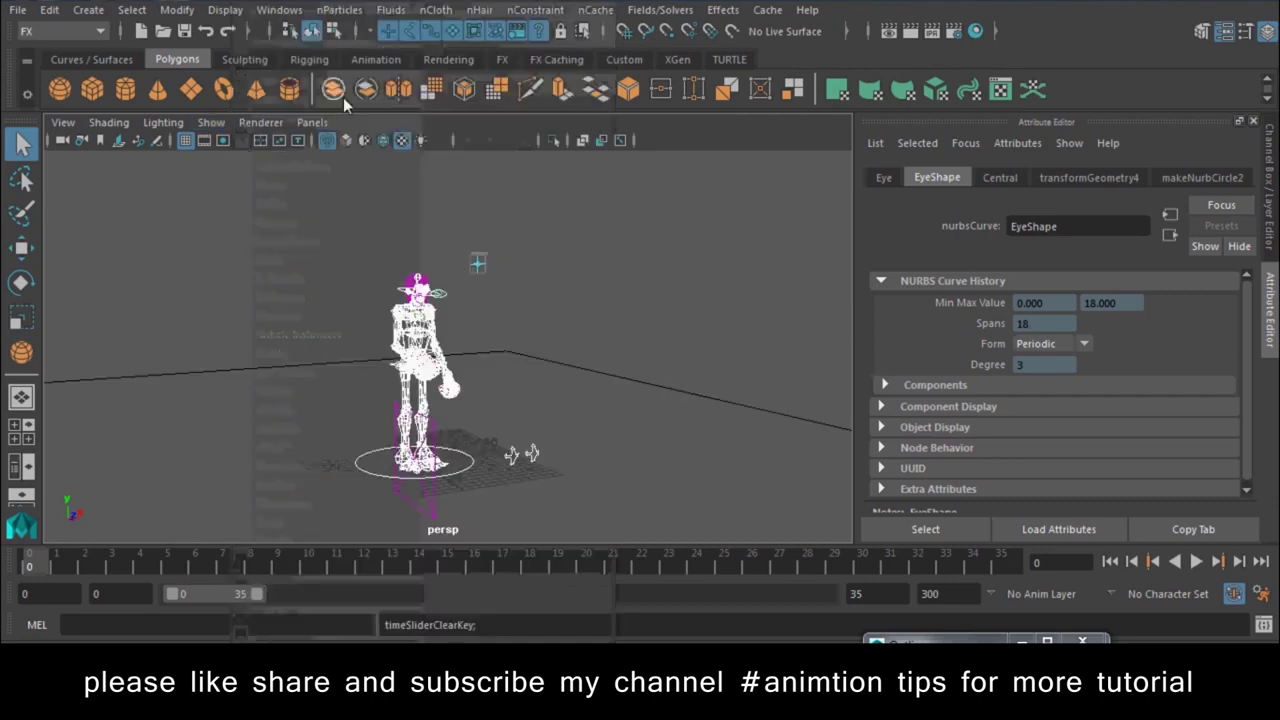
pyautogui.keyDown('alt'); pyautogui.moveTo(468, 377); pyautogui.dragTo(568, 528); pyautogui.keyUp('alt')
pyautogui.press('6')
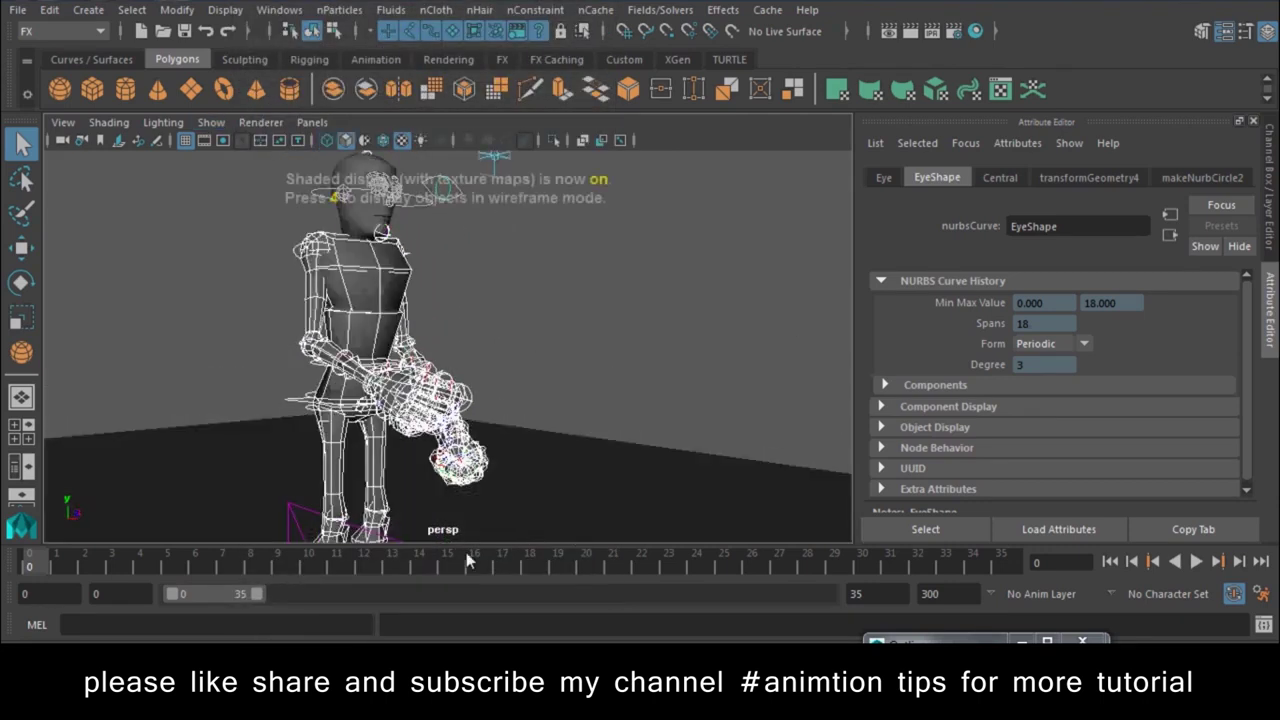
pyautogui.click(1198, 563)
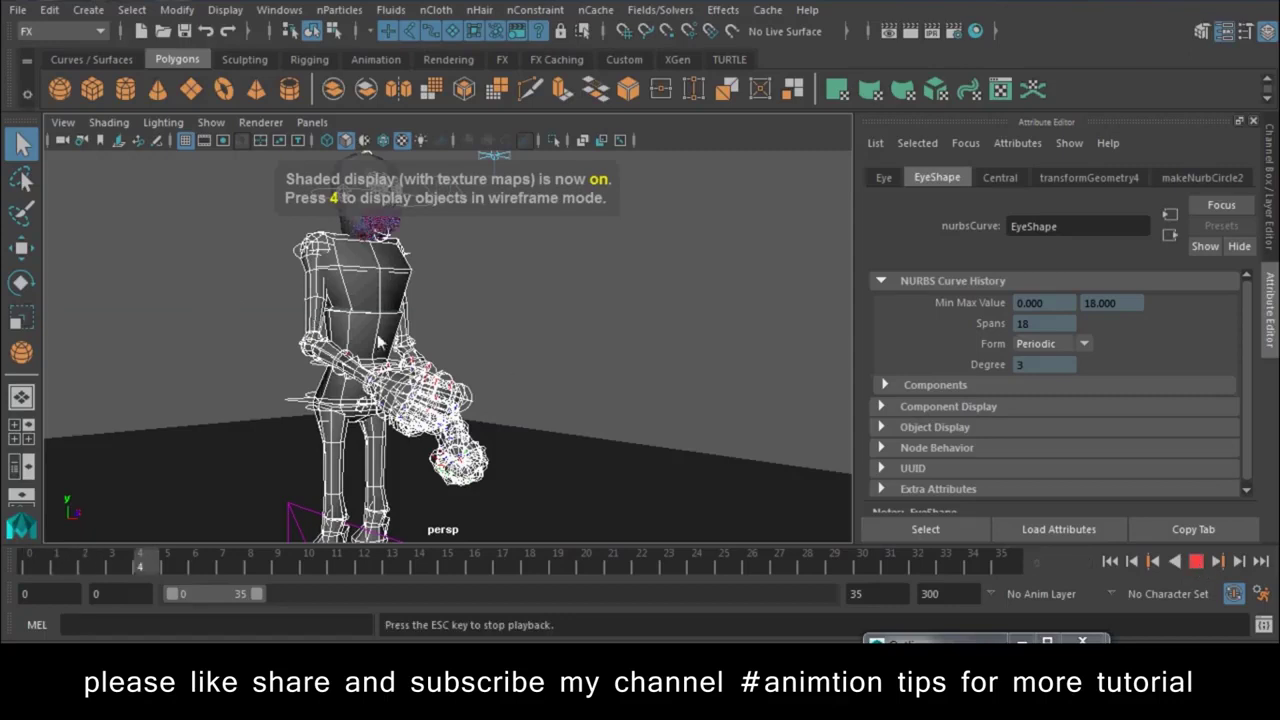
pyautogui.click(1198, 563)
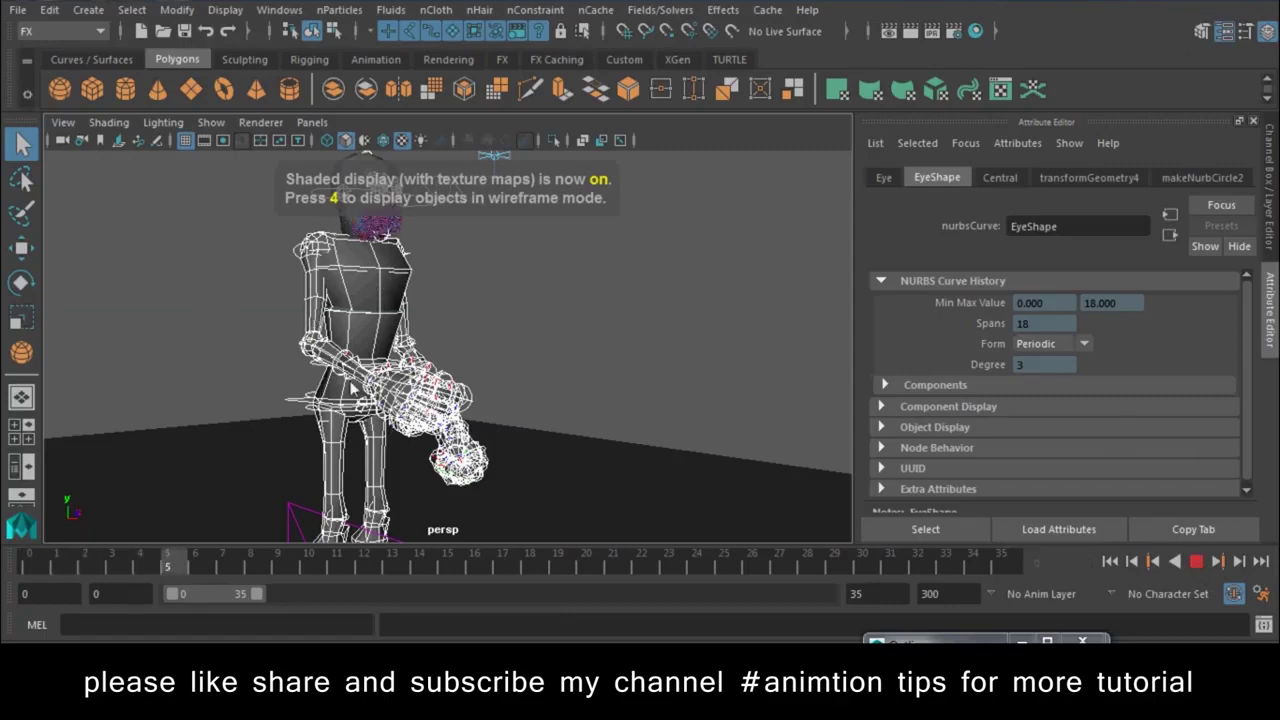
pyautogui.press('f')
pyautogui.moveTo(406, 404)
pyautogui.keyDown('alt'); pyautogui.mouseDown()
pyautogui.moveTo(367, 292)
pyautogui.moveTo(516, 376)
pyautogui.mouseUp(); pyautogui.keyUp('alt')
# Step: Set emitter1's emission Speed to 0
pyautogui.click(516, 328)
pyautogui.click(488, 320)
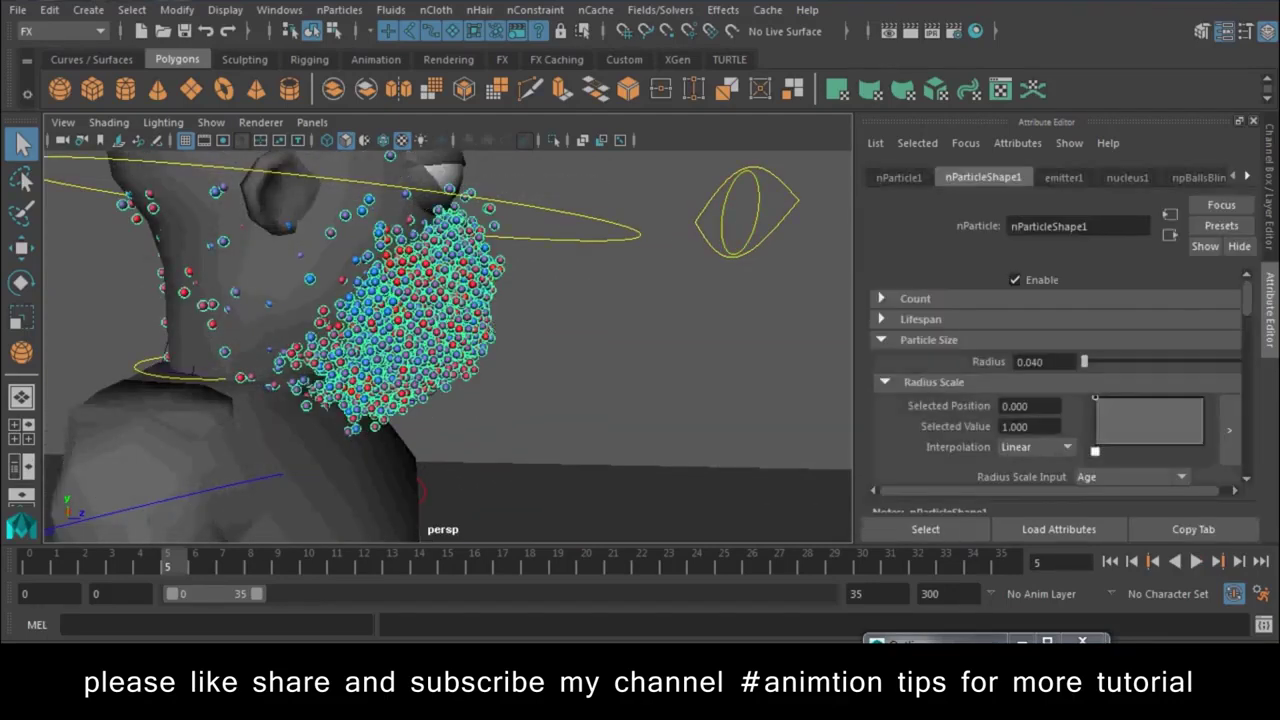
pyautogui.click(1060, 178)
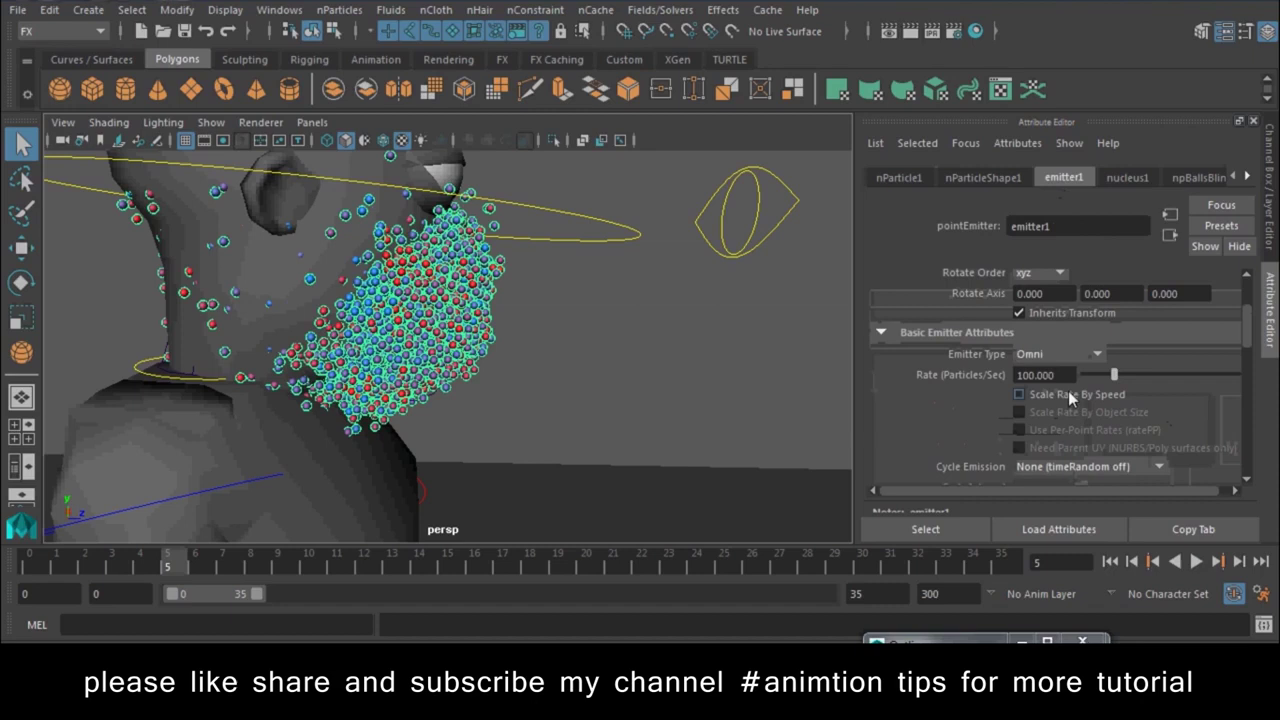
pyautogui.scroll(3, 1068, 391)
pyautogui.scroll(-2, 1068, 387)
pyautogui.scroll(-4, 1068, 387)
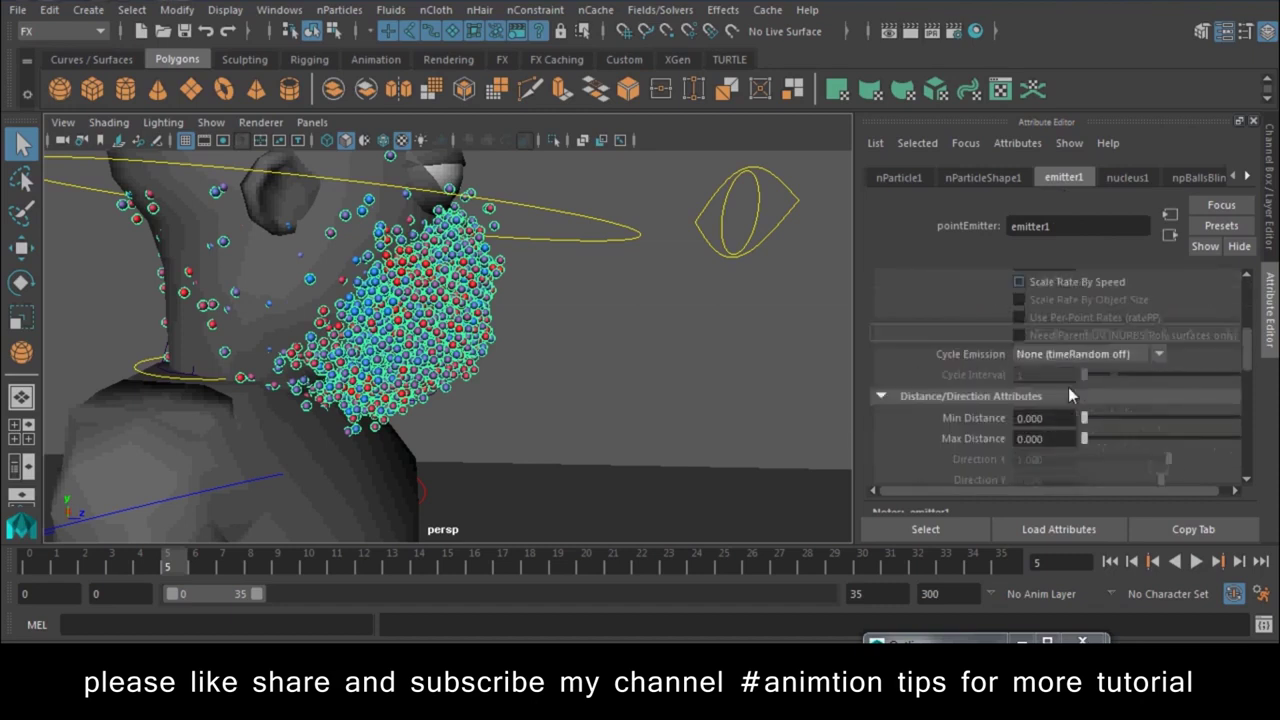
pyautogui.scroll(-1, 1068, 387)
pyautogui.scroll(-1, 1068, 387)
pyautogui.moveTo(1099, 452); pyautogui.dragTo(1096, 455)
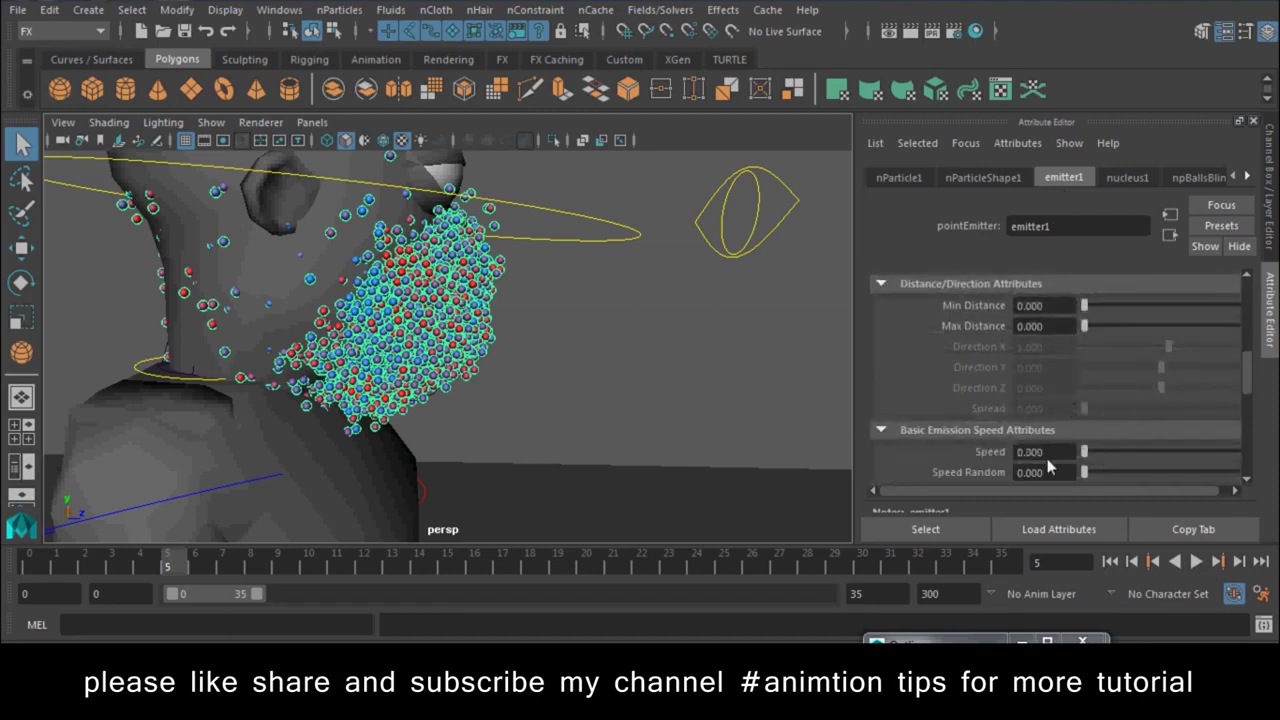
# Step: Play the particles filling the head in wireframe, rewind to frame 0, and select the head
pyautogui.click(1112, 563)
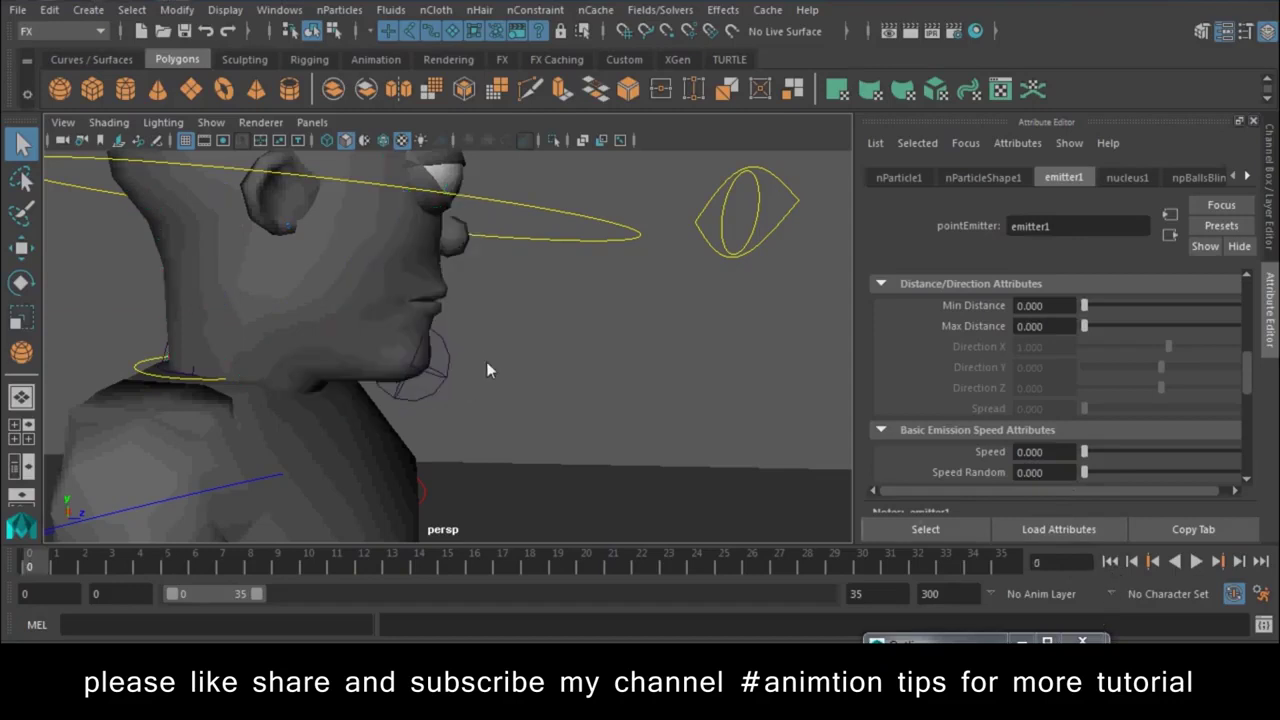
pyautogui.keyDown('alt'); pyautogui.moveTo(486, 370); pyautogui.dragTo(510, 421); pyautogui.keyUp('alt')
pyautogui.press('4')
pyautogui.keyDown('alt'); pyautogui.moveTo(510, 421); pyautogui.dragTo(481, 381, button='right'); pyautogui.keyUp('alt')
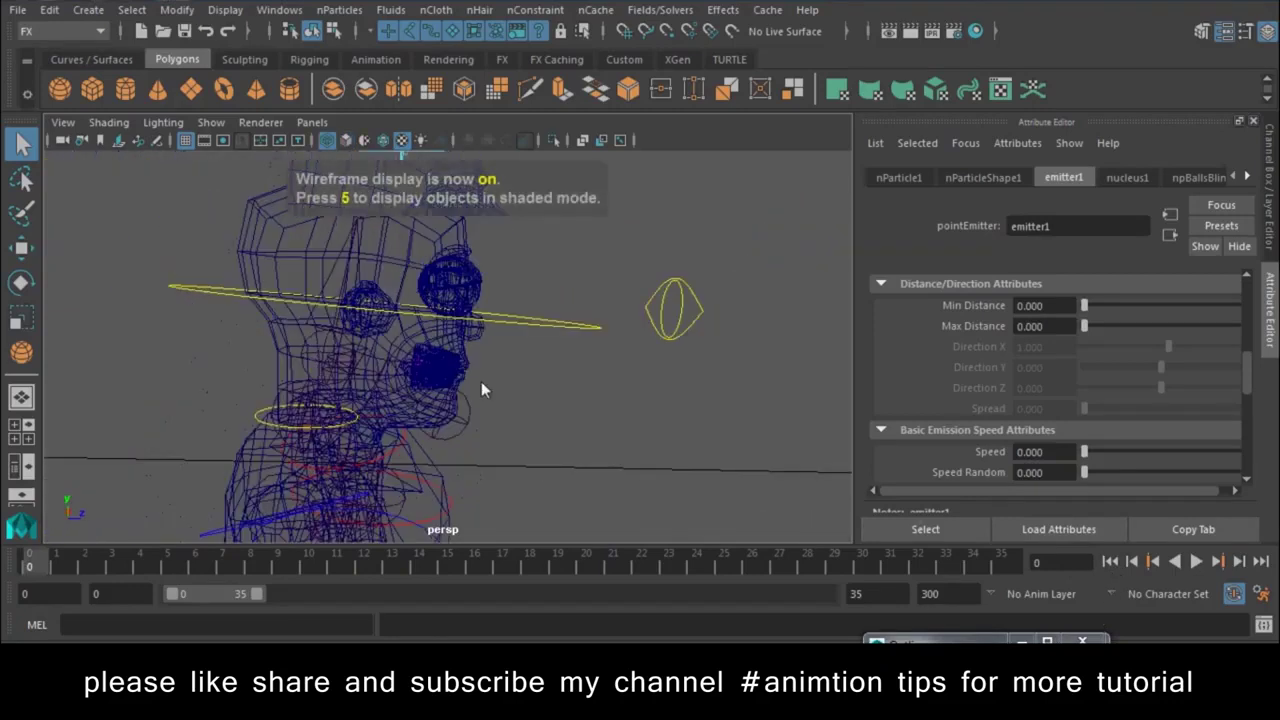
pyautogui.click(1197, 562)
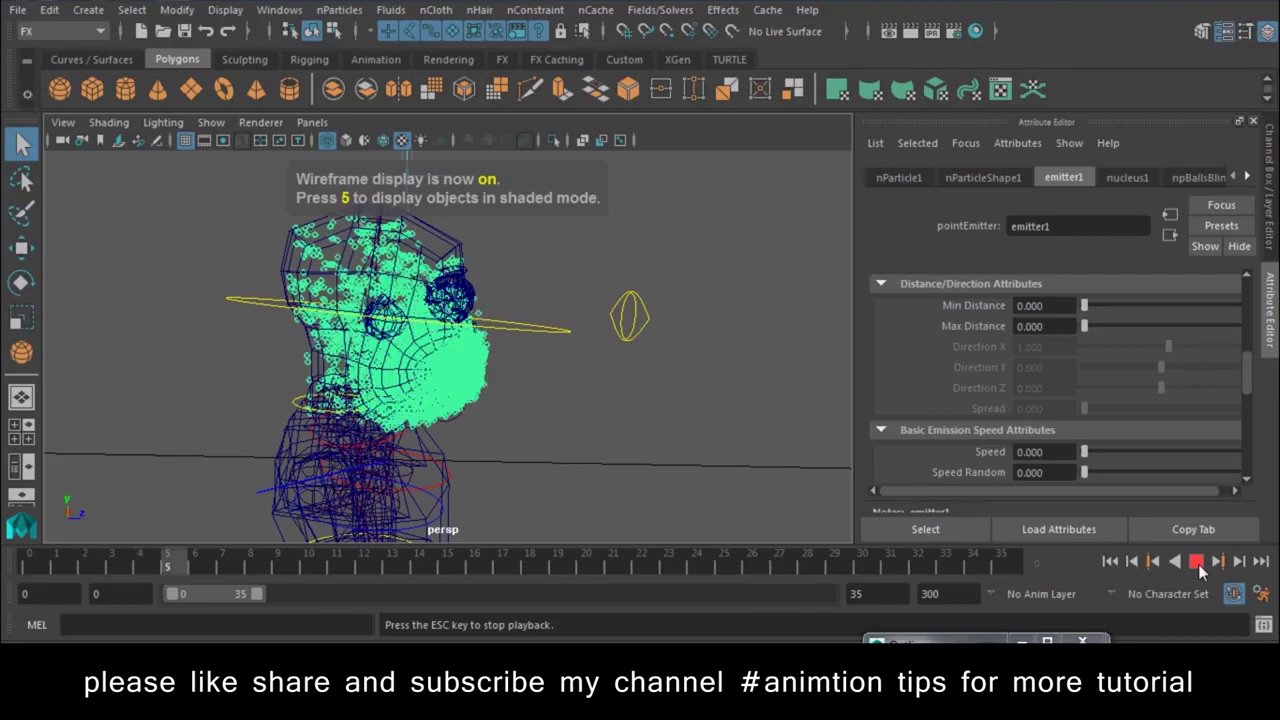
pyautogui.click(1197, 563)
pyautogui.click(1110, 562)
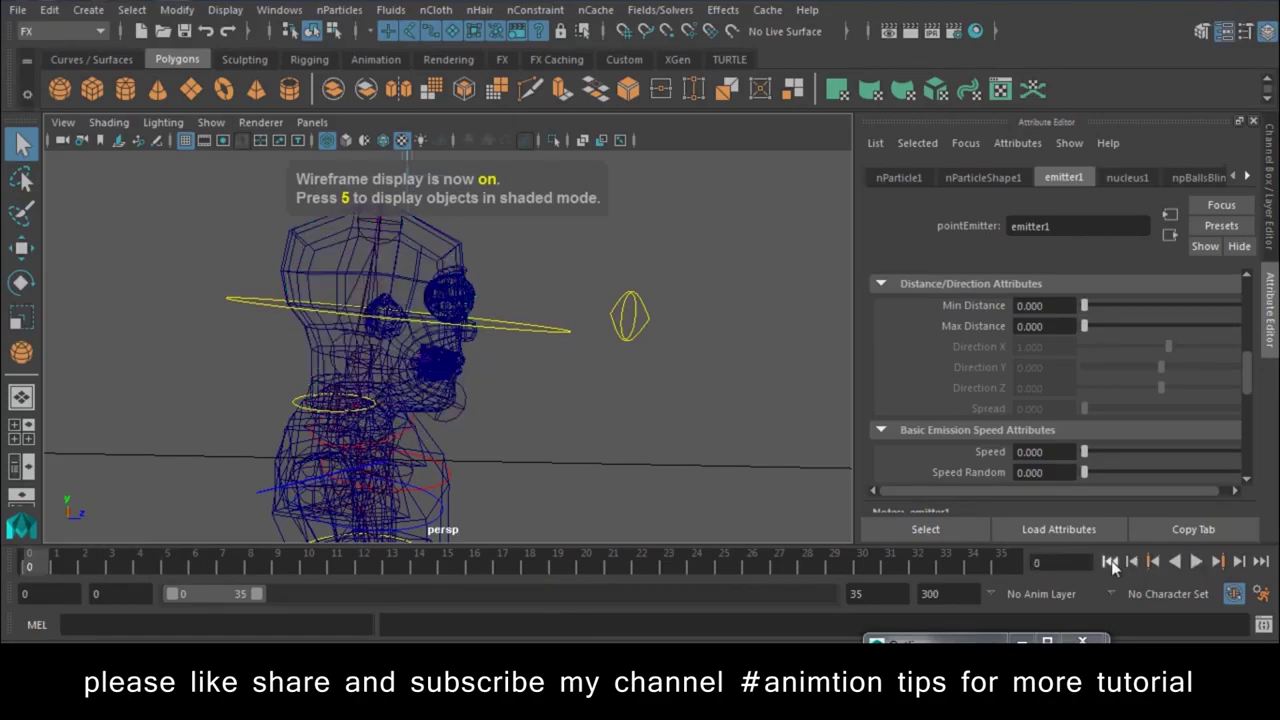
pyautogui.click(390, 270)
# Step: Inspect the head's UV layout in the UV Editor, selecting all UVs and a small island
pyautogui.click(279, 10)
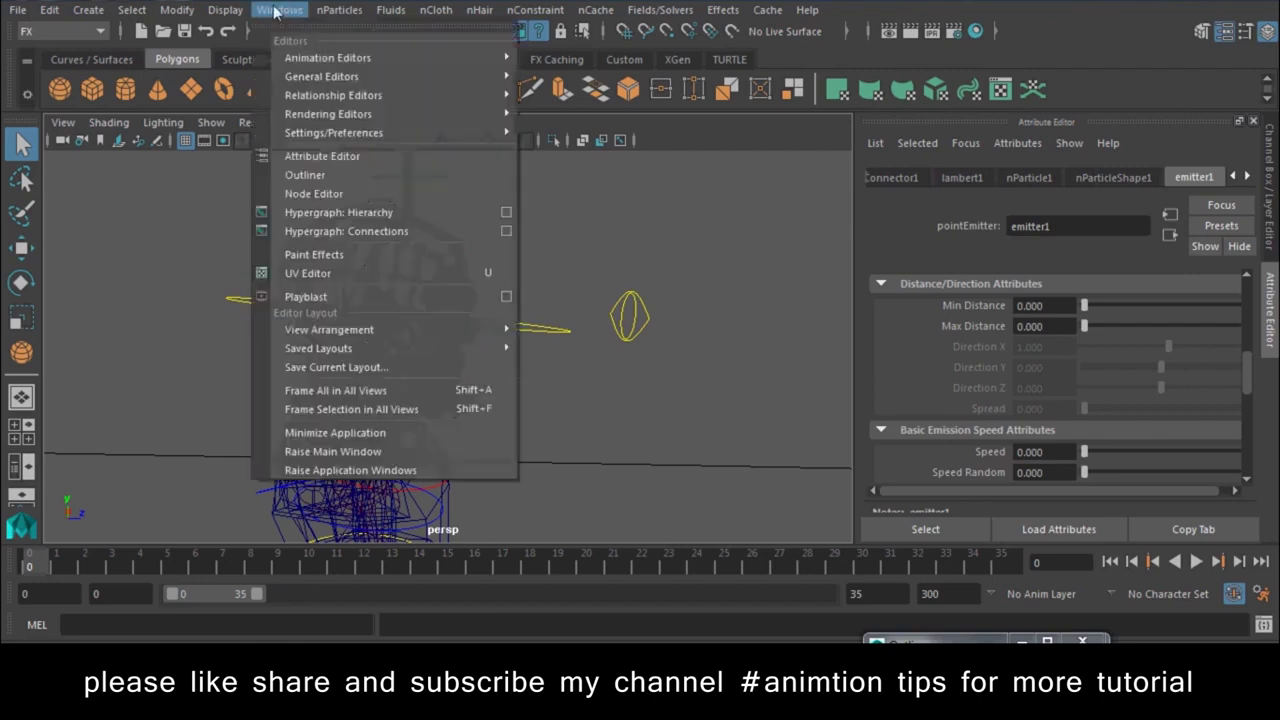
pyautogui.click(308, 273)
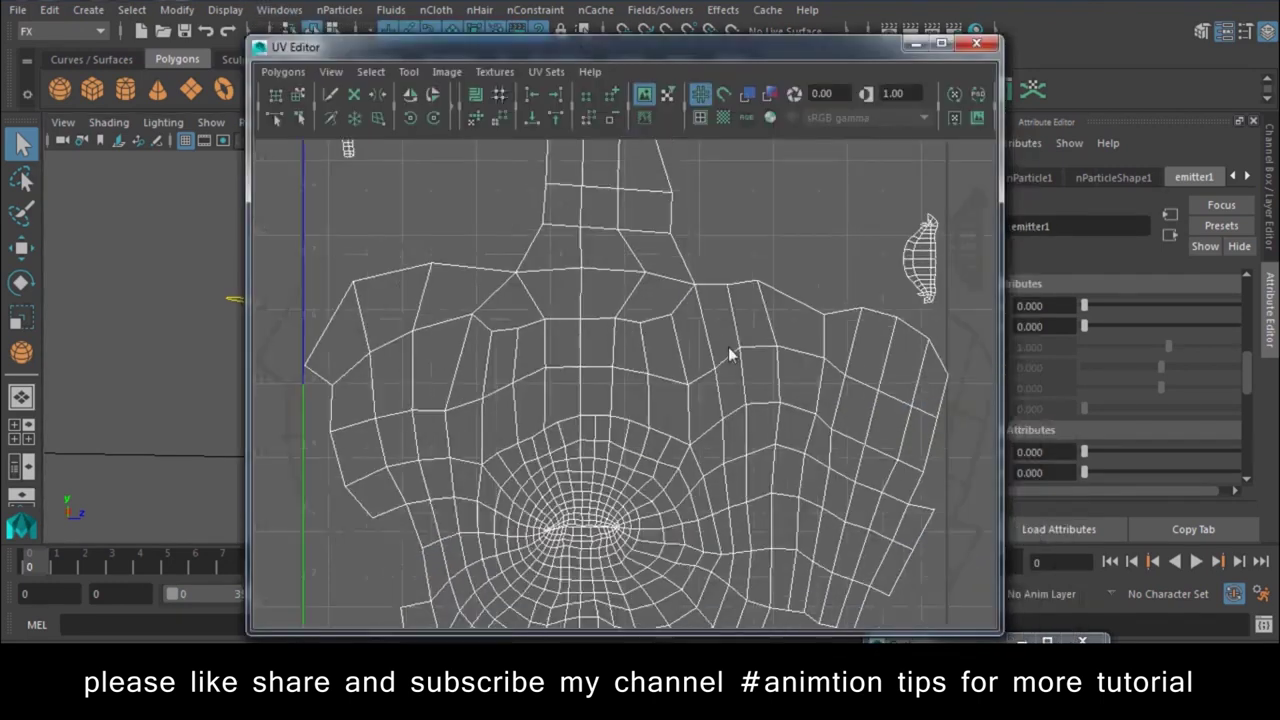
pyautogui.moveTo(662, 380); pyautogui.dragTo(694, 378, button='right')
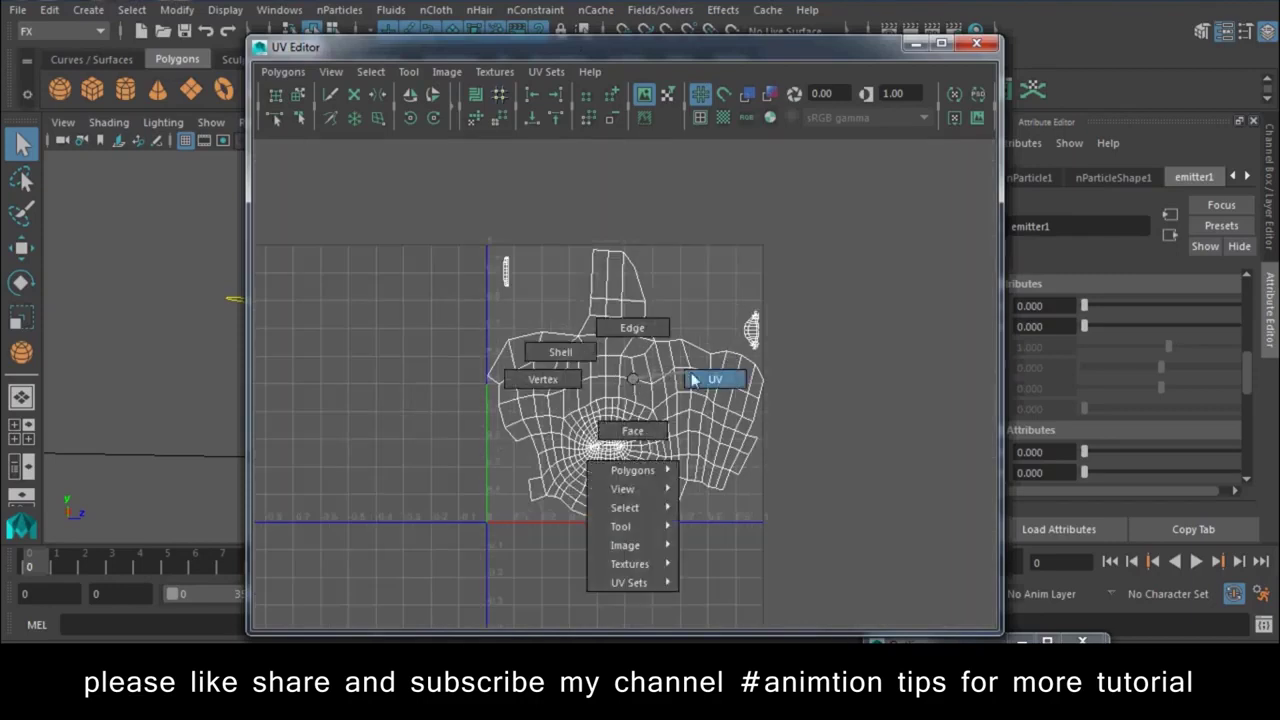
pyautogui.moveTo(900, 216); pyautogui.dragTo(460, 600)
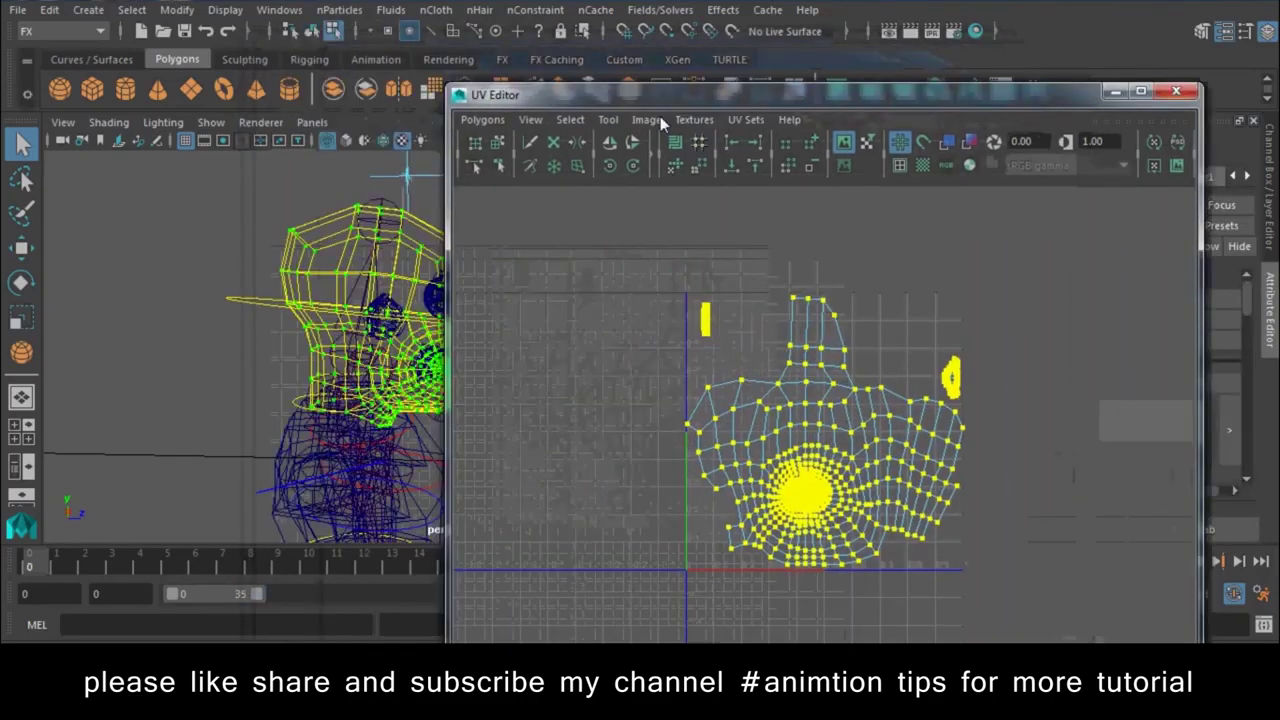
pyautogui.click(780, 390)
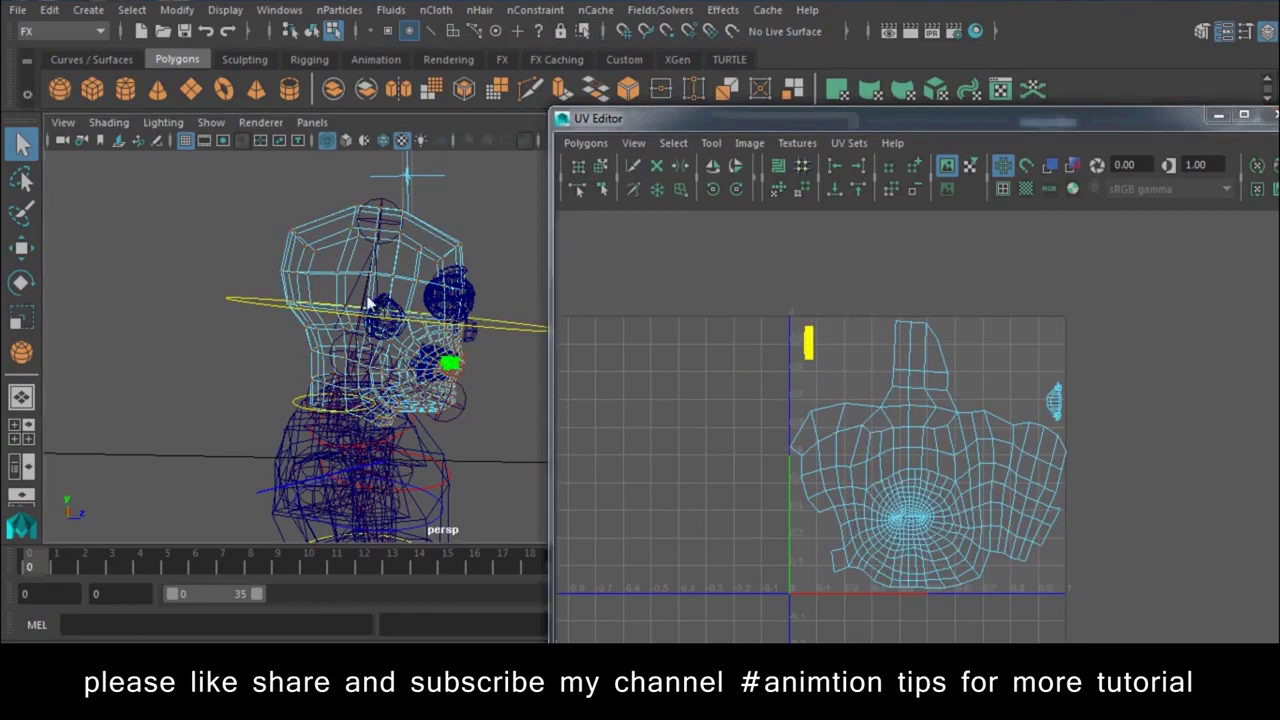
pyautogui.keyDown('alt'); pyautogui.moveTo(350, 300); pyautogui.dragTo(153, 303); pyautogui.keyUp('alt')
pyautogui.keyDown('alt'); pyautogui.moveTo(153, 296); pyautogui.dragTo(205, 278, button='right'); pyautogui.keyUp('alt')
pyautogui.moveTo(1093, 366); pyautogui.dragTo(1037, 449)
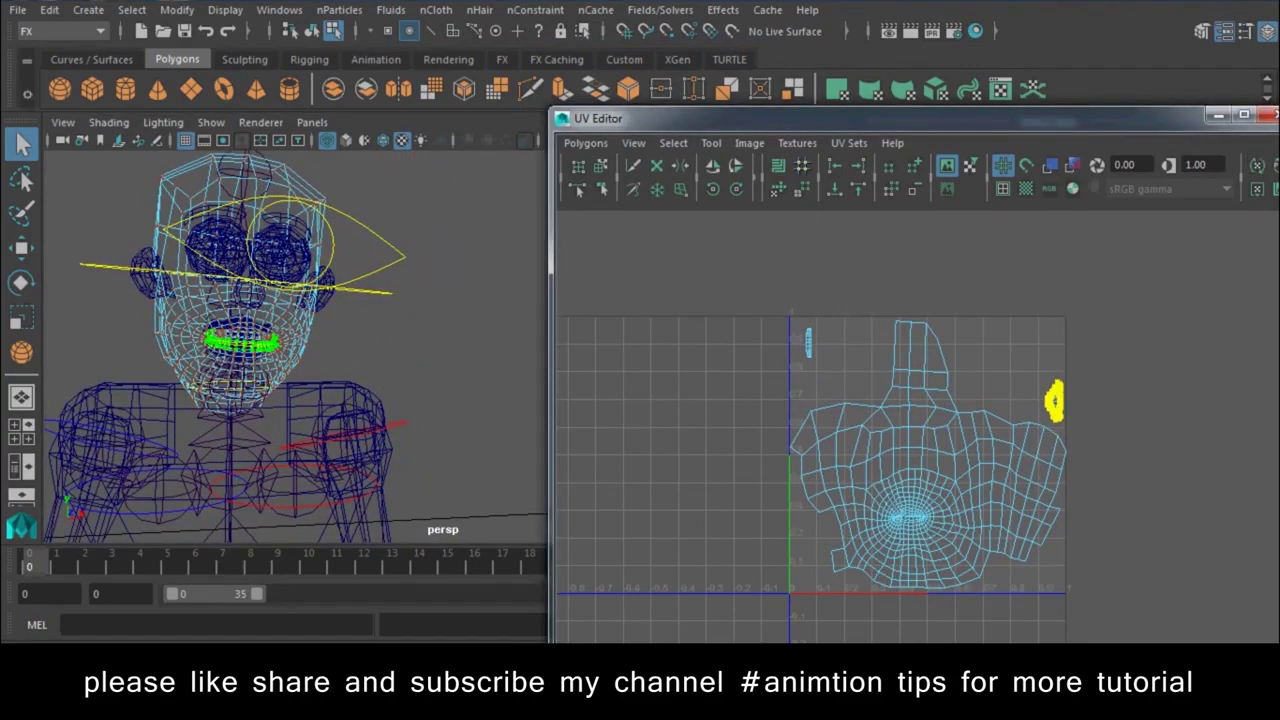
# Step: Close the UV Editor and reselect the head mesh in object mode
pyautogui.click(1267, 114)
pyautogui.moveTo(292, 188)
pyautogui.mouseDown(button='right')
pyautogui.moveTo(391, 64)
pyautogui.moveTo(409, 383)
pyautogui.moveTo(623, 565)
pyautogui.mouseUp(button='right')
pyautogui.click(357, 342)
pyautogui.keyDown('alt'); pyautogui.moveTo(456, 449); pyautogui.dragTo(521, 485); pyautogui.keyUp('alt')
# Step: In shaded view, set a key on emitter1's Rate at 100 on frame 0
pyautogui.press('6')
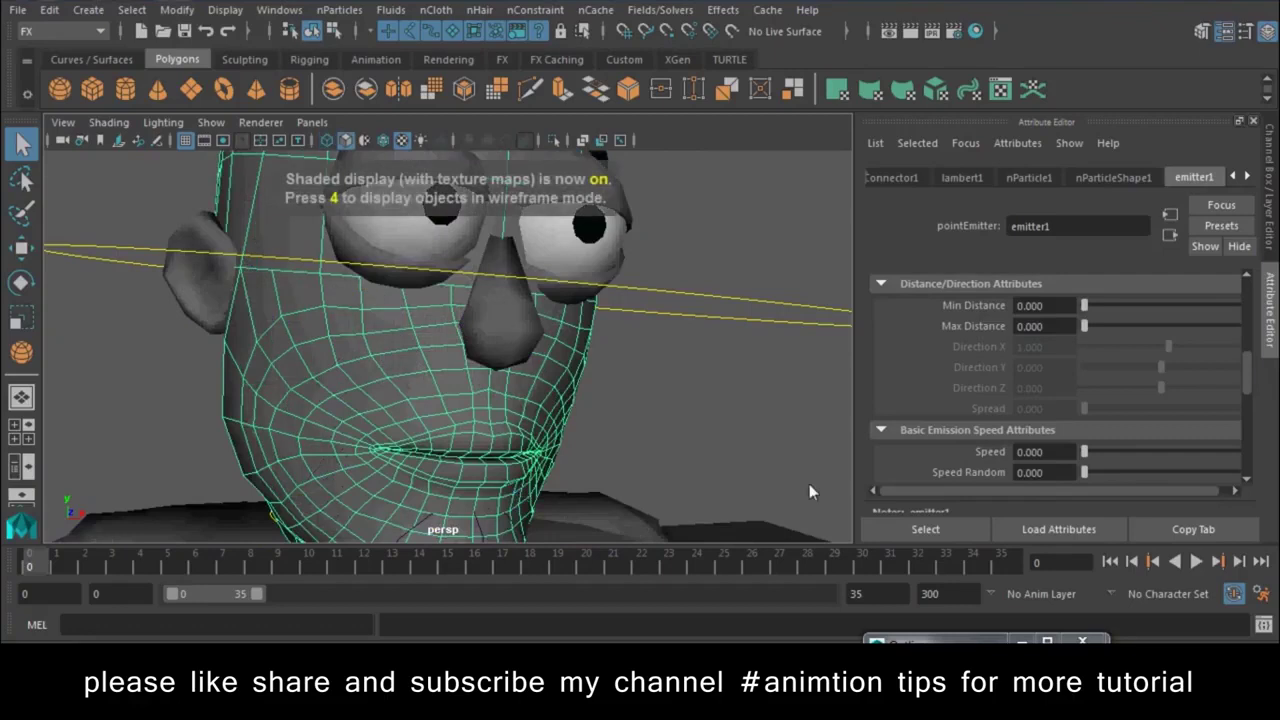
pyautogui.keyDown('alt'); pyautogui.moveTo(675, 421); pyautogui.dragTo(760, 470); pyautogui.keyUp('alt')
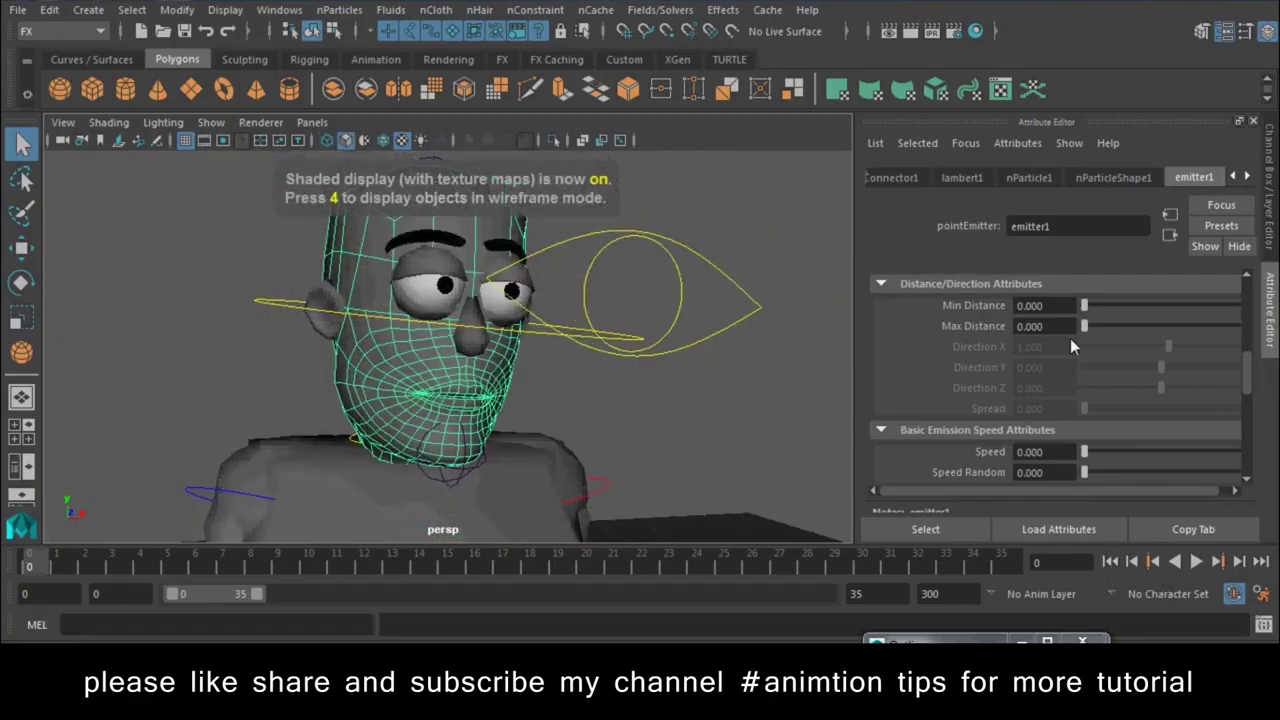
pyautogui.click(1029, 178)
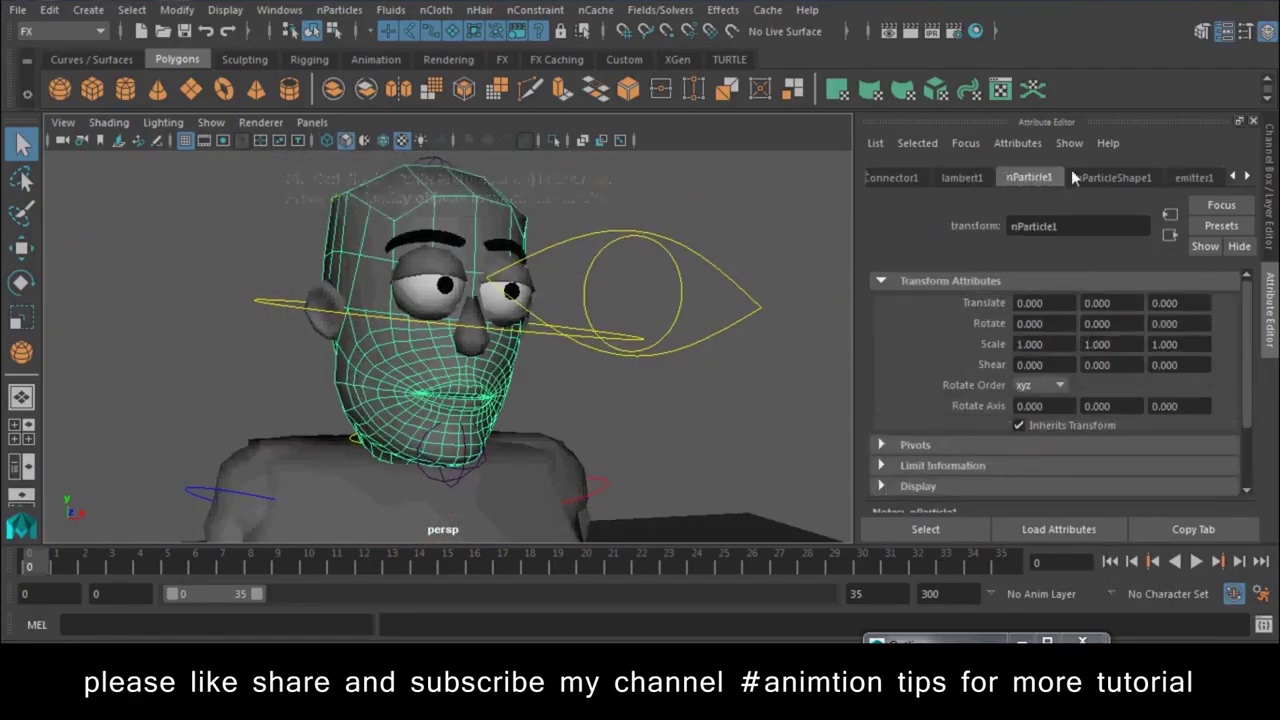
pyautogui.click(1190, 178)
pyautogui.scroll(3, 1045, 337)
pyautogui.scroll(3, 1030, 362)
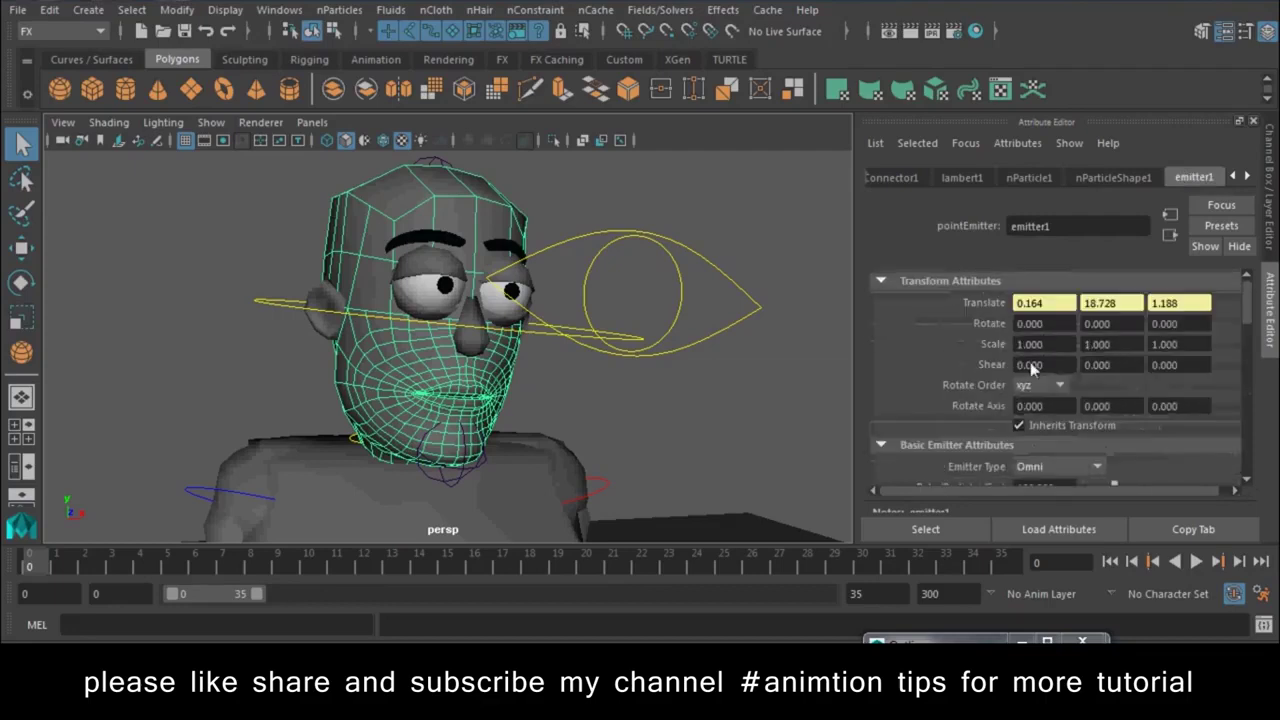
pyautogui.scroll(-1, 1025, 400)
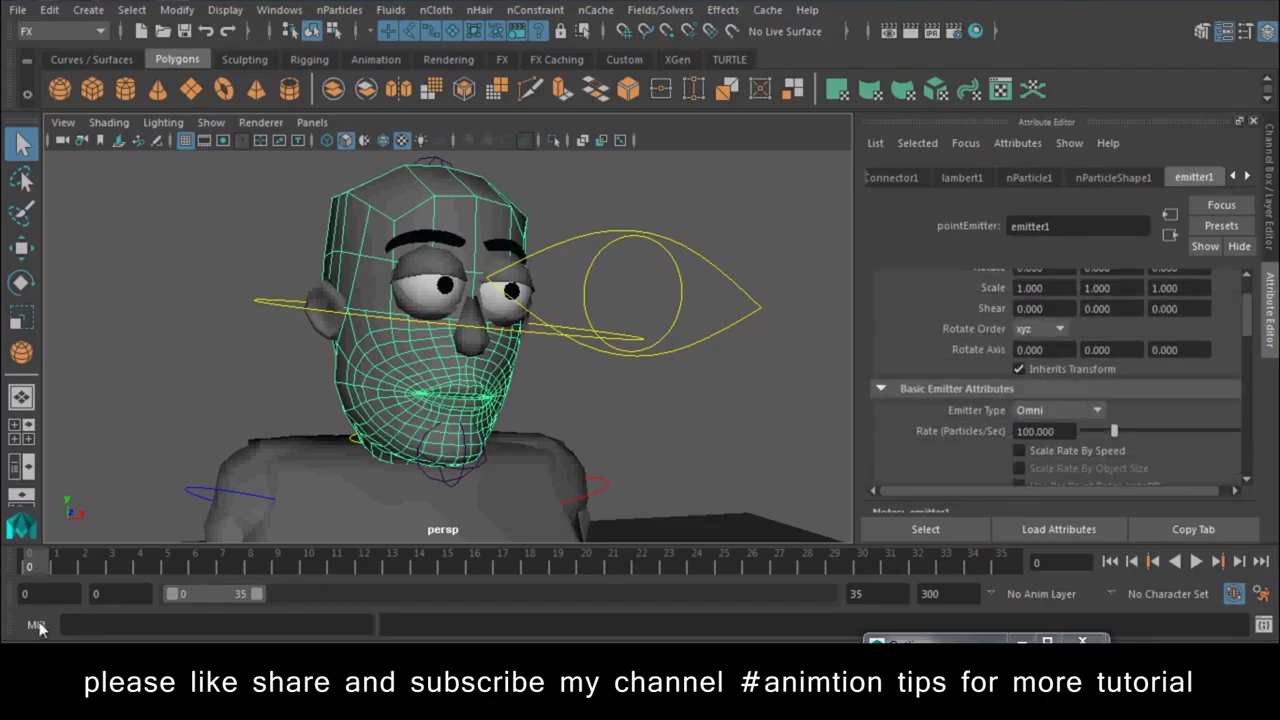
pyautogui.rightClick(966, 430)
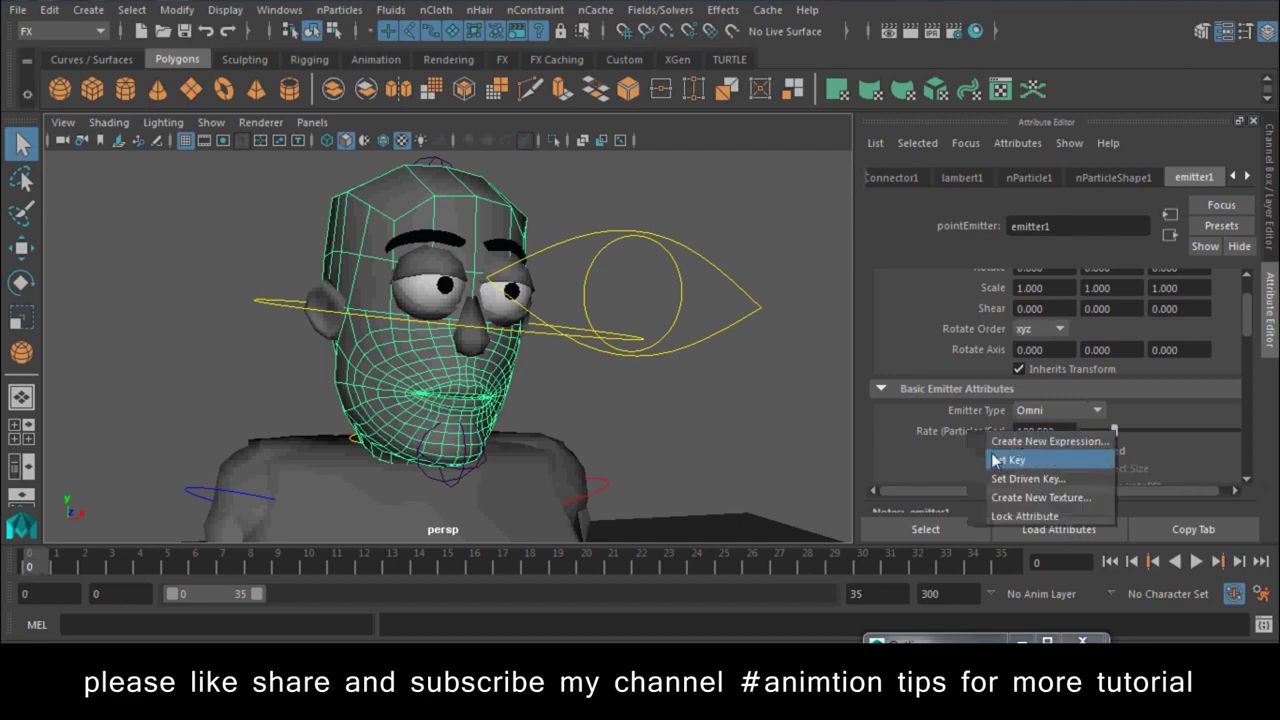
pyautogui.click(993, 457)
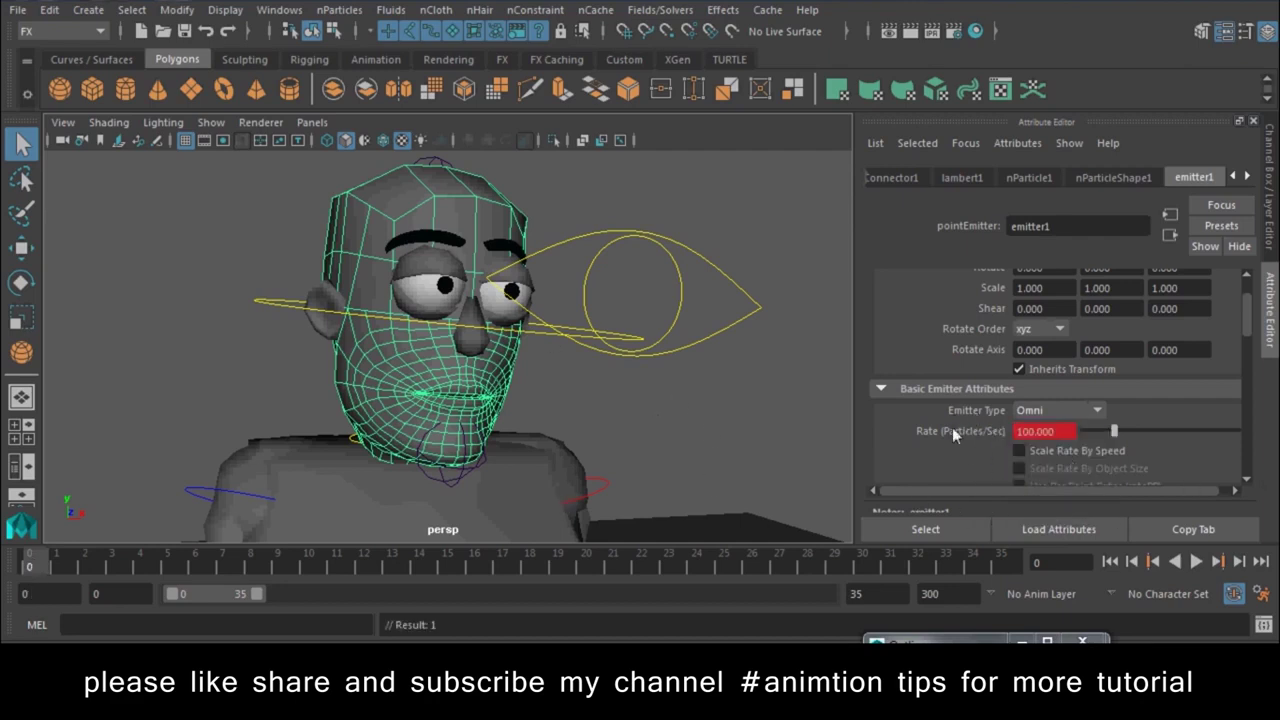
# Step: Change emitter1's Rate to 1000 and move the timeline to frame 1
pyautogui.click(1267, 230)
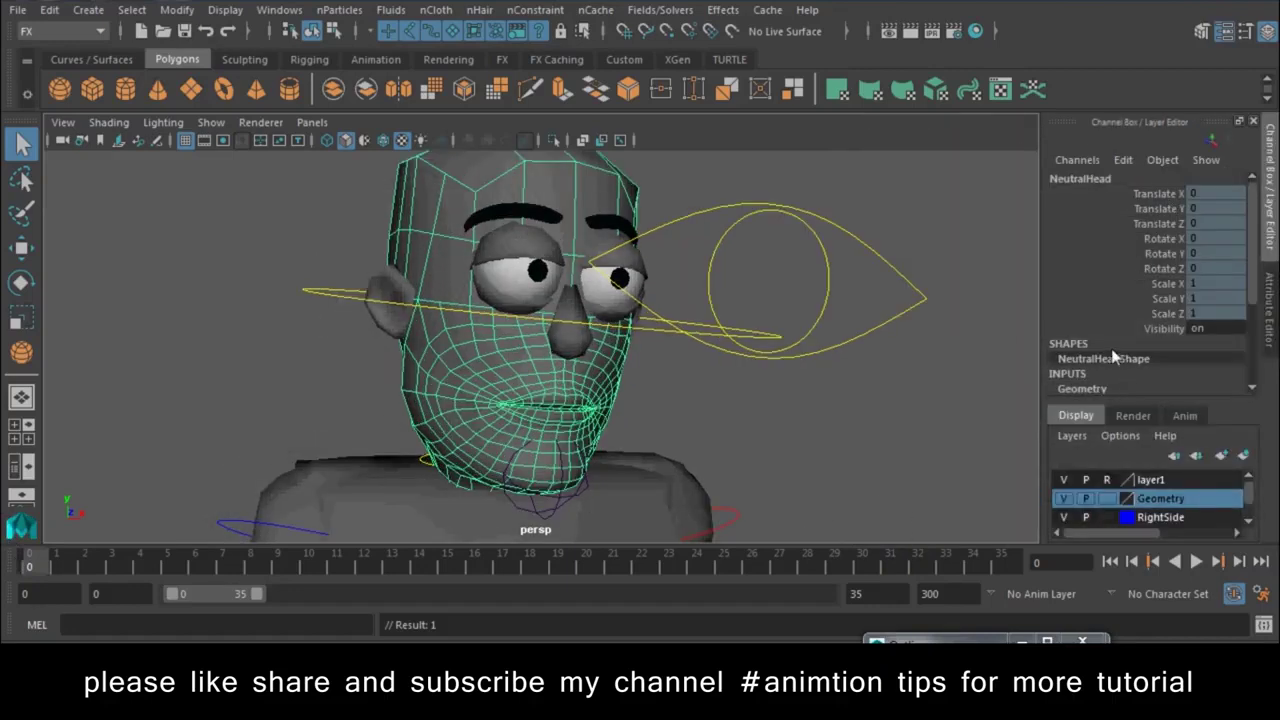
pyautogui.click(1265, 310)
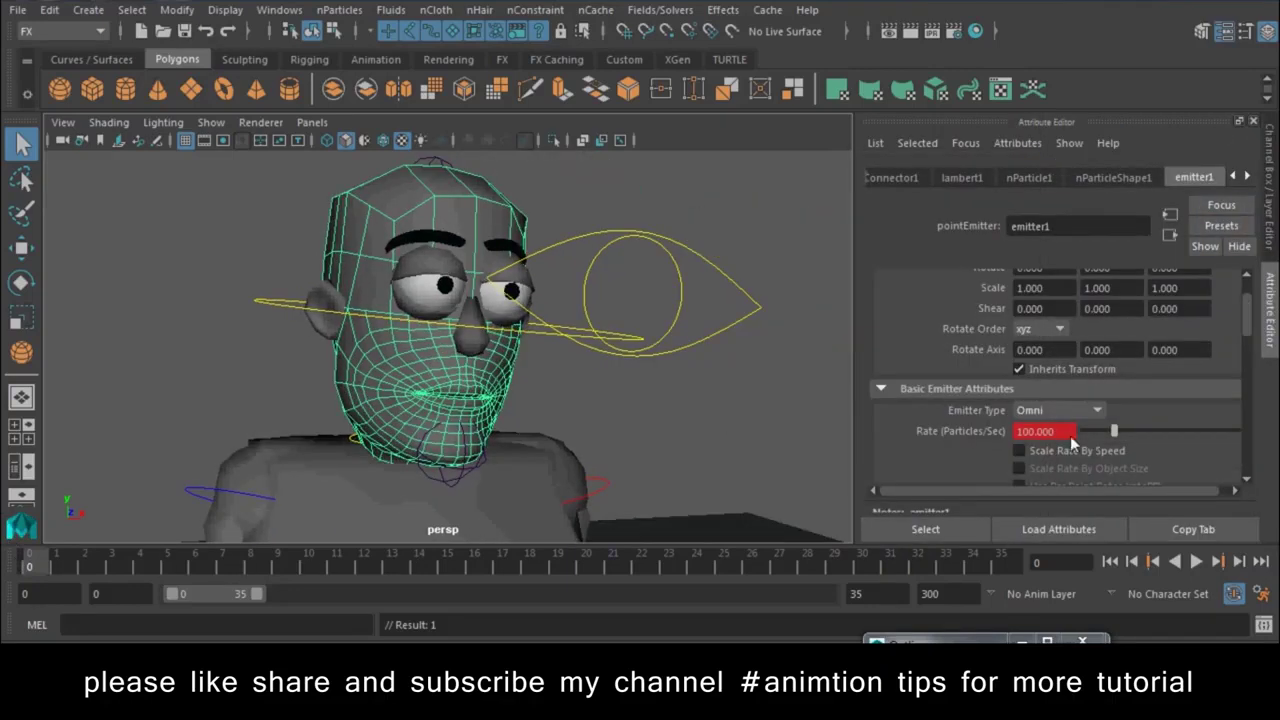
pyautogui.moveTo(1058, 432); pyautogui.dragTo(1040, 436)
pyautogui.write('1000')
pyautogui.press('Return')
pyautogui.click(57, 567)
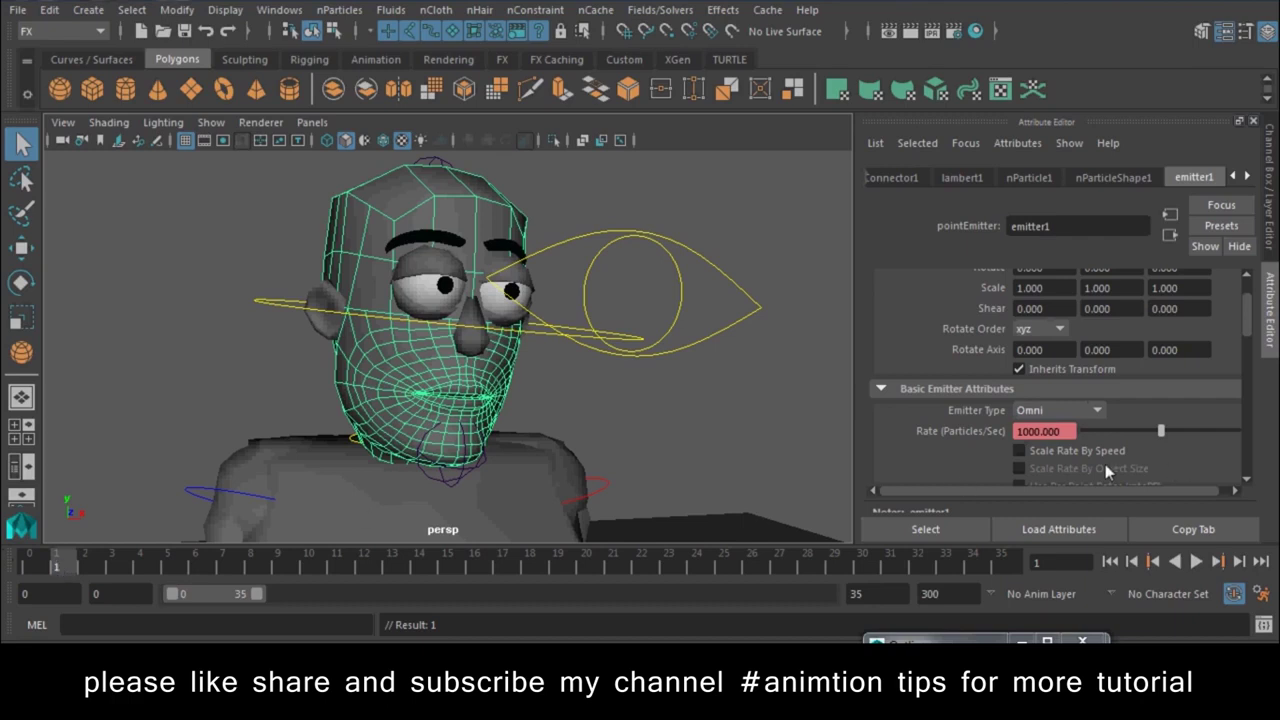
# Step: Key Rate at 1000 on frame 1, then set Rate to 0 on frame 2
pyautogui.rightClick(957, 425)
pyautogui.click(985, 452)
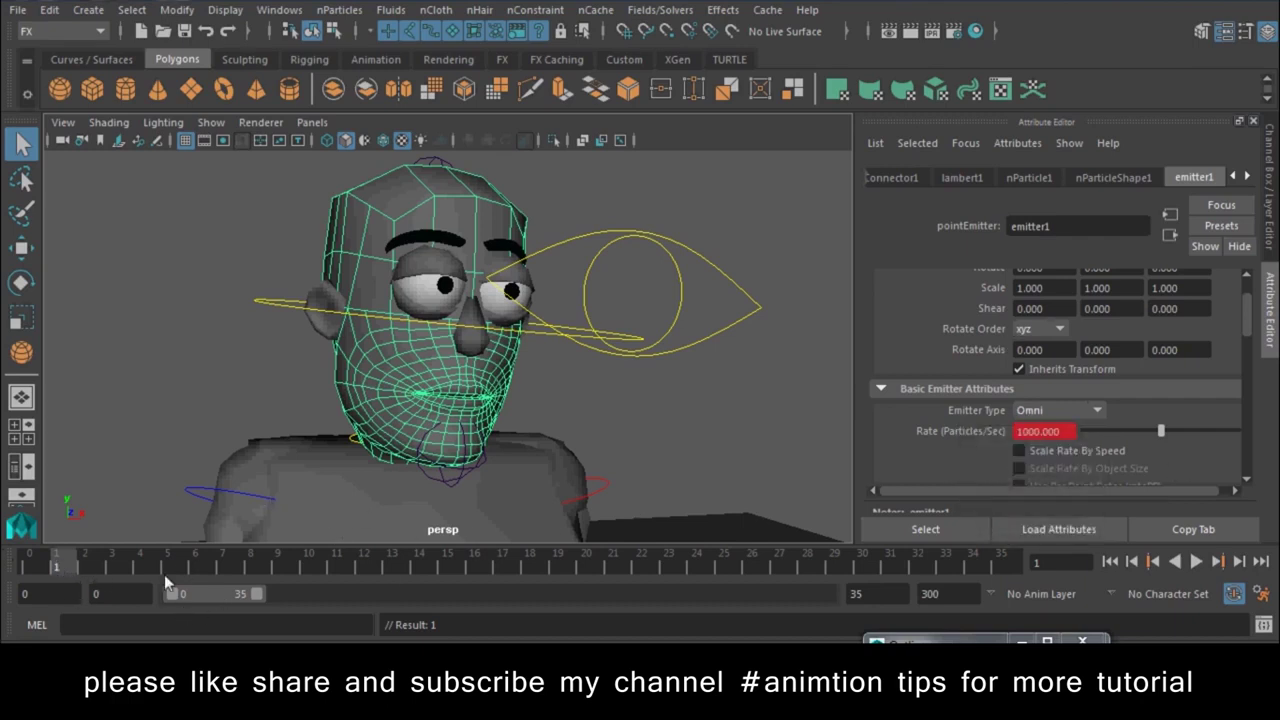
pyautogui.hotkey('alt', '.')
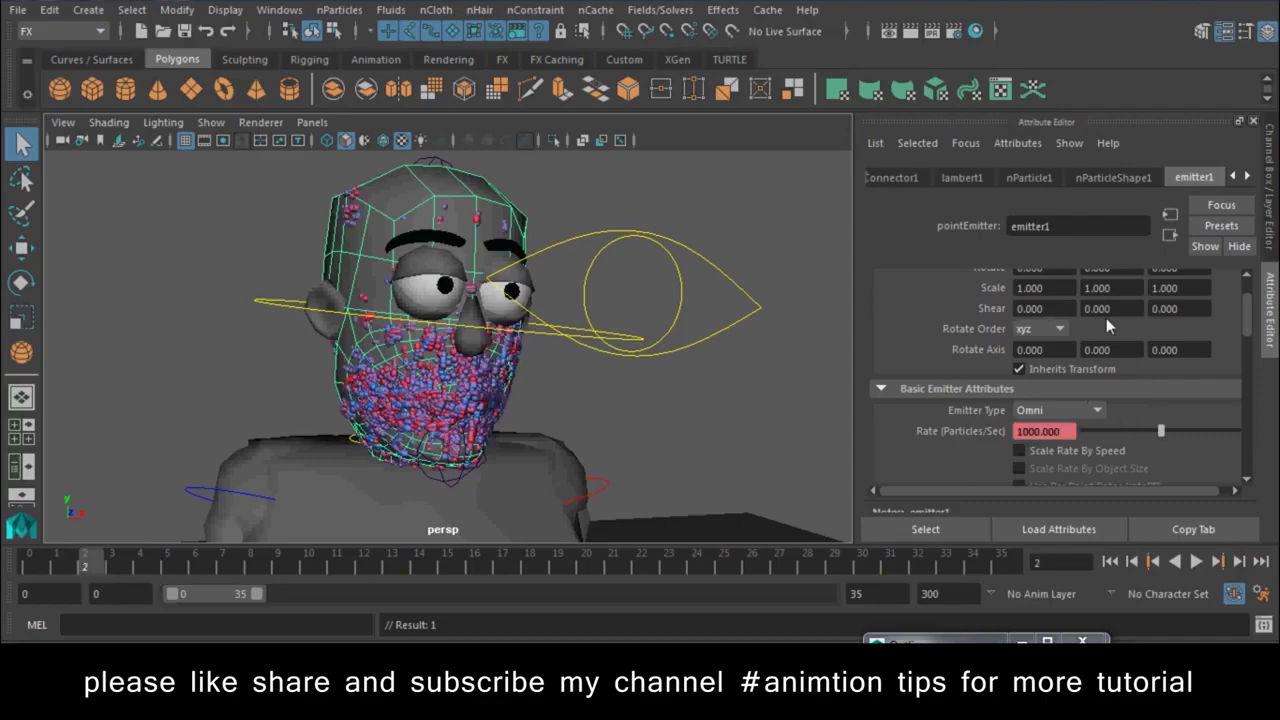
pyautogui.write('0')
pyautogui.press('Return')
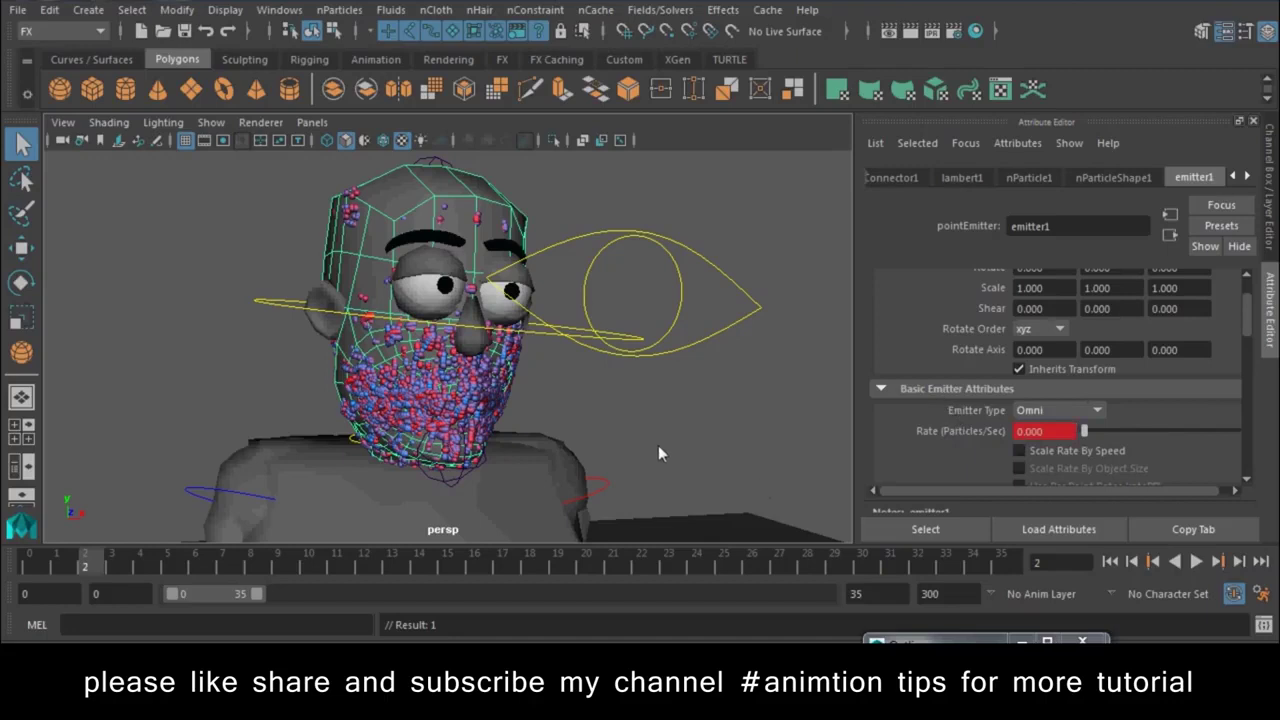
# Step: Deselect, play the particle animation from the start, and show the head shaded with textures
pyautogui.click(640, 440)
pyautogui.click(1110, 561)
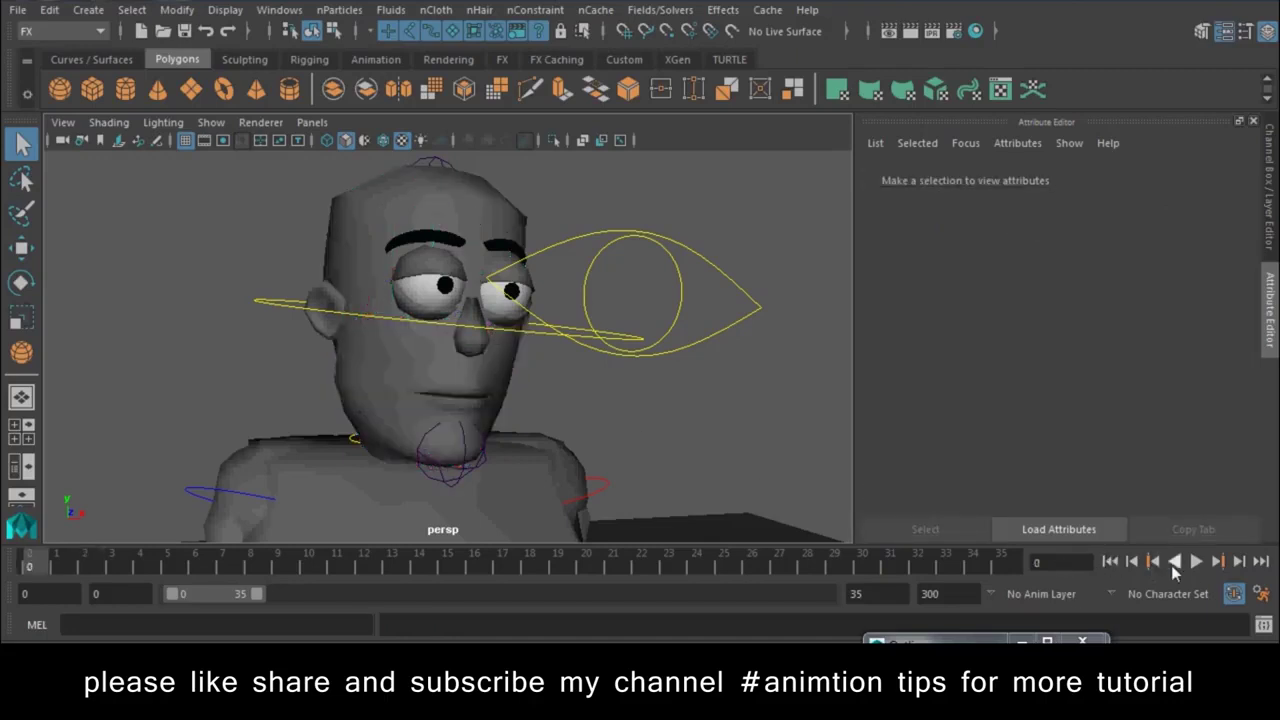
pyautogui.click(1196, 561)
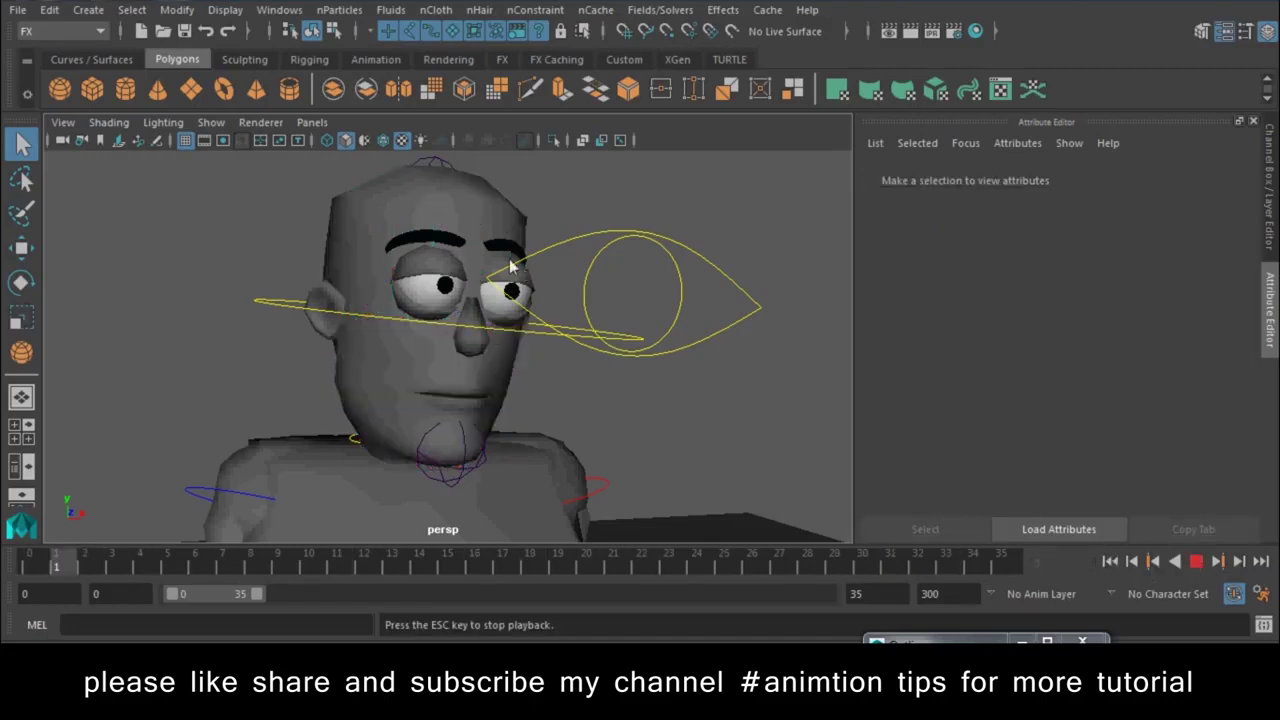
pyautogui.keyDown('alt'); pyautogui.moveTo(510, 265); pyautogui.dragTo(561, 341, button='right'); pyautogui.keyUp('alt')
pyautogui.press('5')
pyautogui.press('Escape')
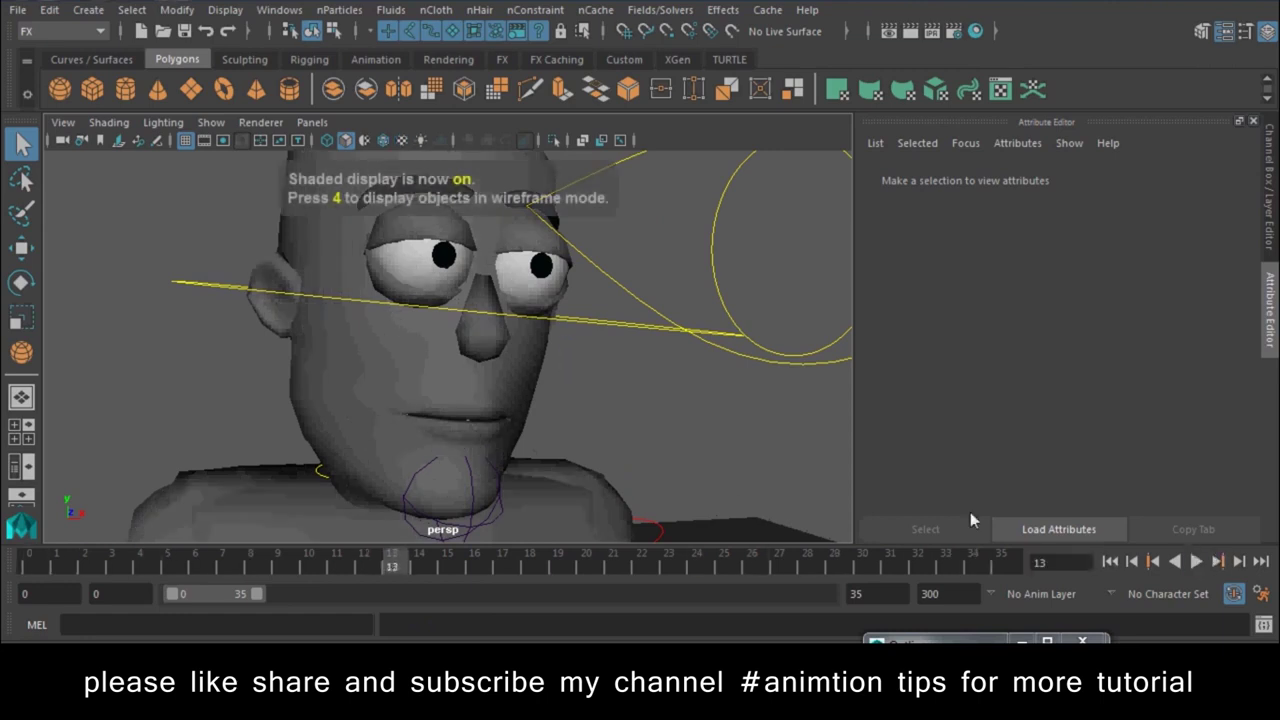
pyautogui.press('6')
# Step: Orbit to a side view, switch to wireframe, and replay the animation
pyautogui.moveTo(601, 427)
pyautogui.keyDown('alt'); pyautogui.mouseDown()
pyautogui.moveTo(587, 405)
pyautogui.moveTo(561, 432)
pyautogui.mouseUp(); pyautogui.keyUp('alt')
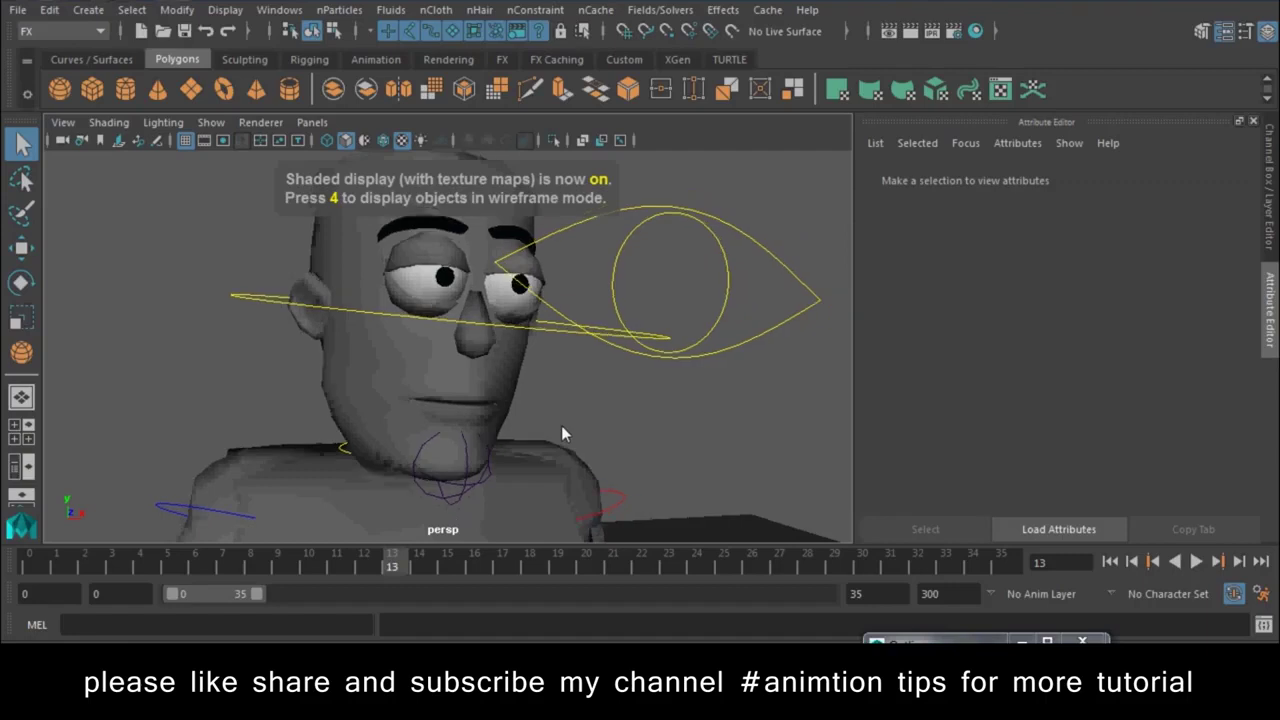
pyautogui.keyDown('alt'); pyautogui.moveTo(561, 432); pyautogui.dragTo(440, 358, button='right'); pyautogui.keyUp('alt')
pyautogui.keyDown('alt'); pyautogui.moveTo(440, 358); pyautogui.dragTo(574, 369); pyautogui.keyUp('alt')
pyautogui.press('4')
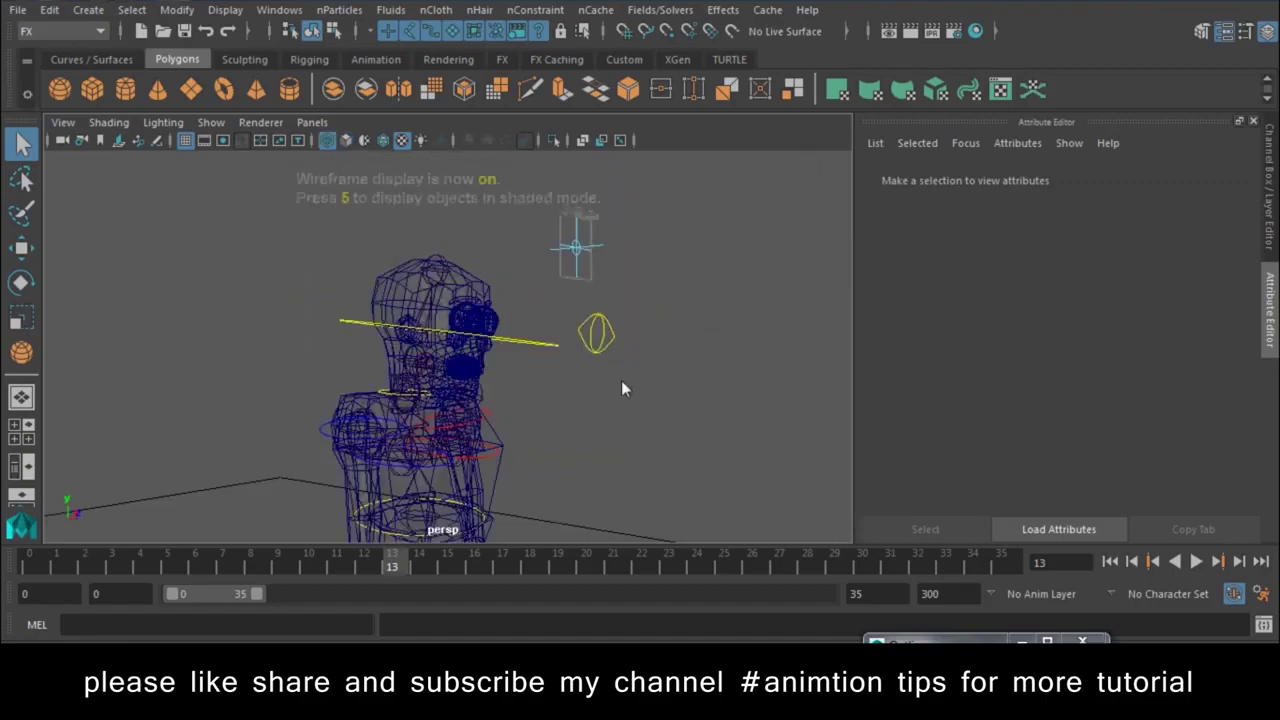
pyautogui.click(1197, 563)
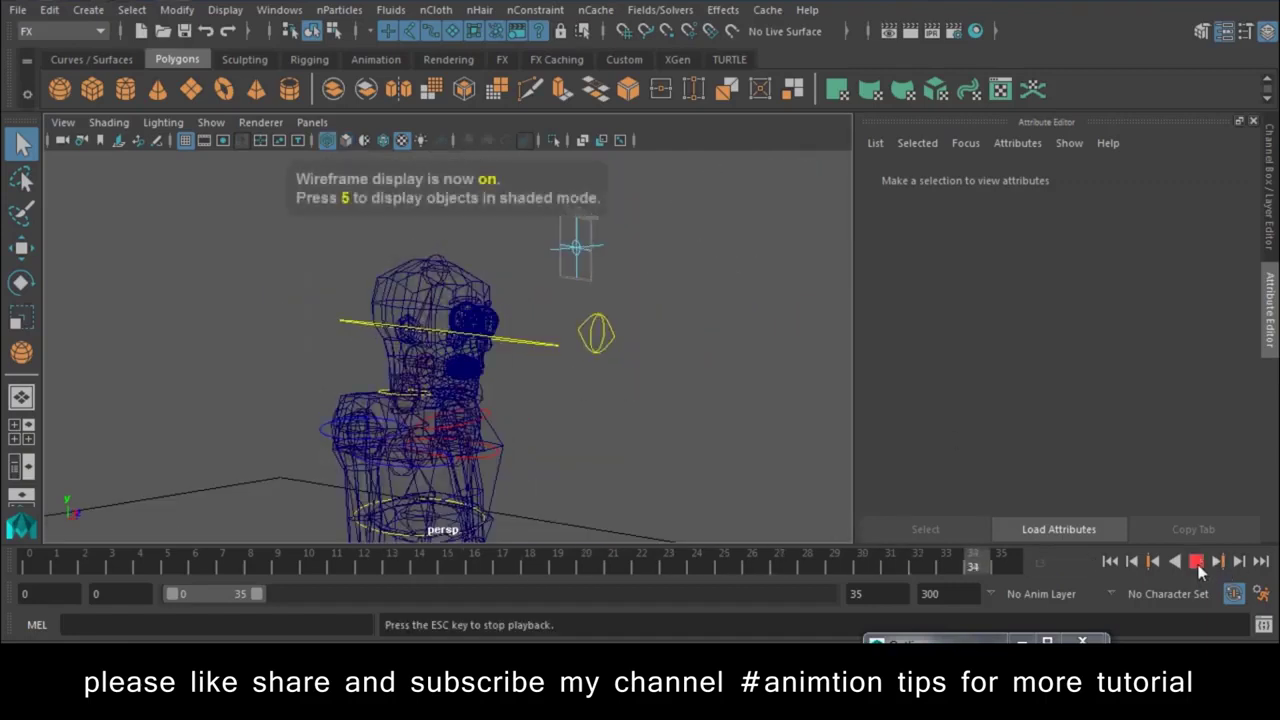
pyautogui.click(1197, 563)
# Step: Select nParticle1 in the Outliner and show its emitter1 attributes
pyautogui.click(1047, 641)
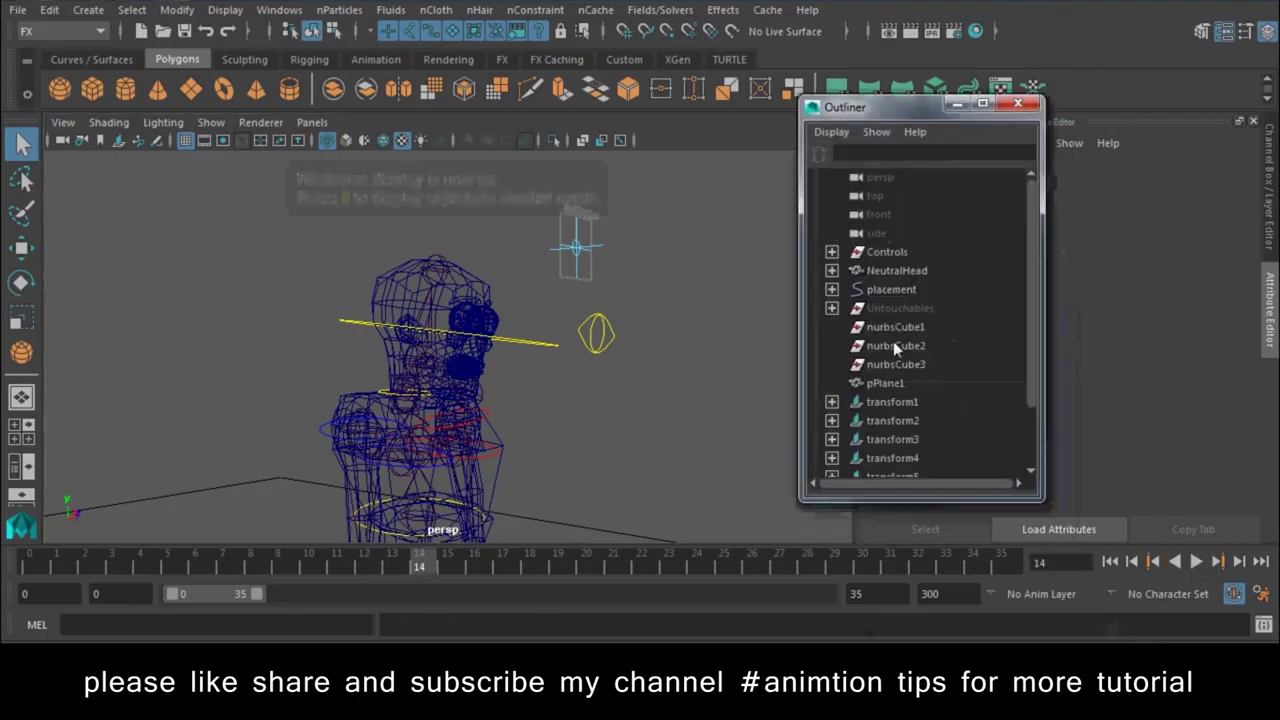
pyautogui.click(889, 373)
pyautogui.scroll(-3, 900, 365)
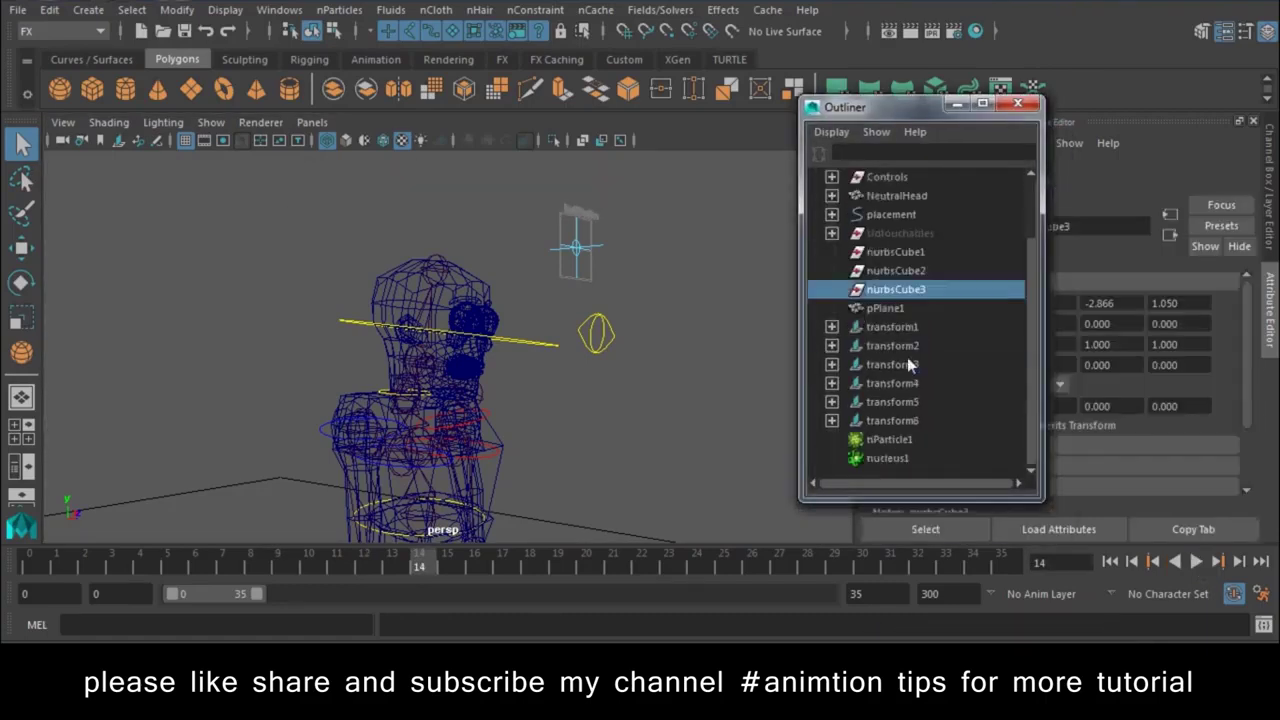
pyautogui.click(879, 437)
pyautogui.click(957, 104)
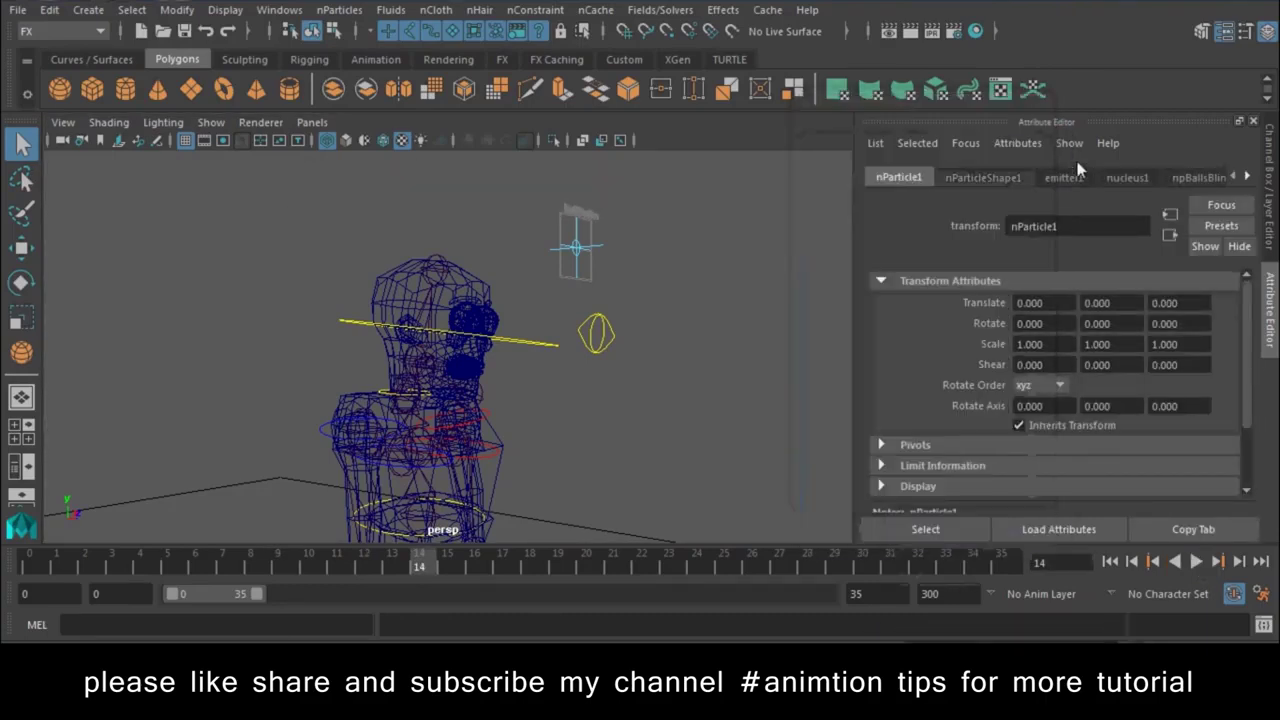
pyautogui.click(1064, 178)
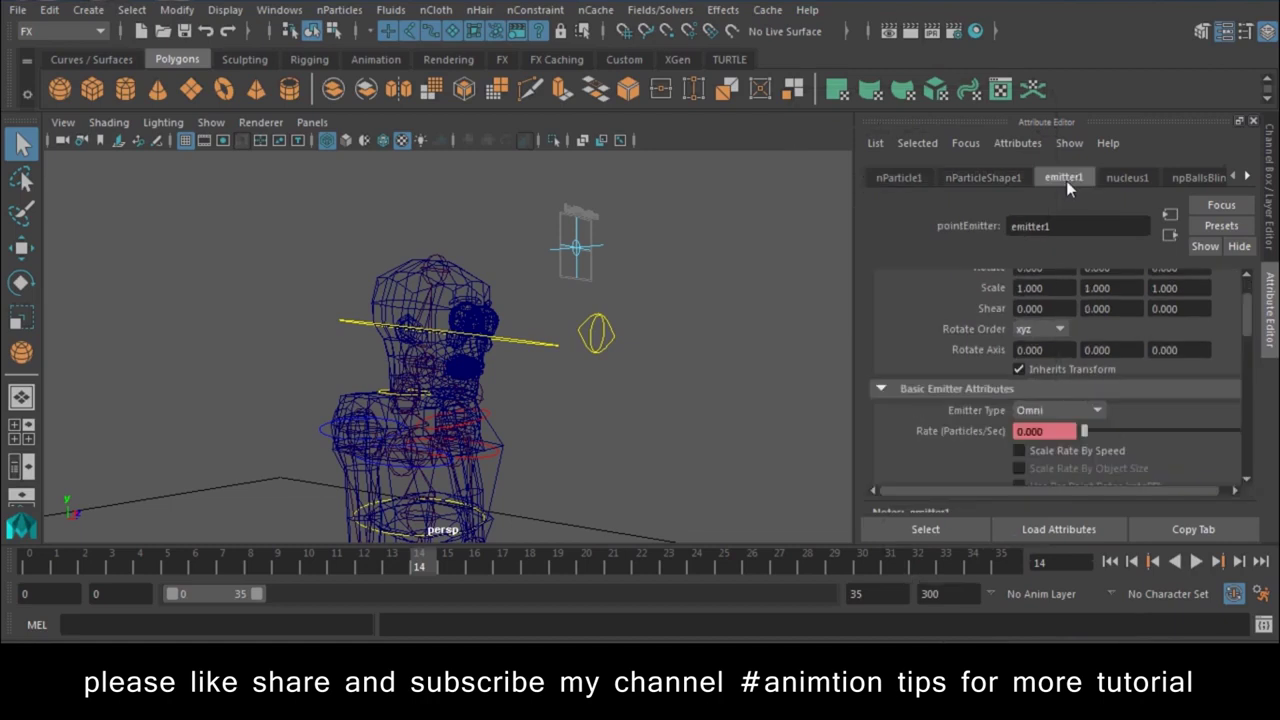
# Step: Scrub frames 0–2, key Rate at frame 0, then break the Rate connection
pyautogui.click(30, 567)
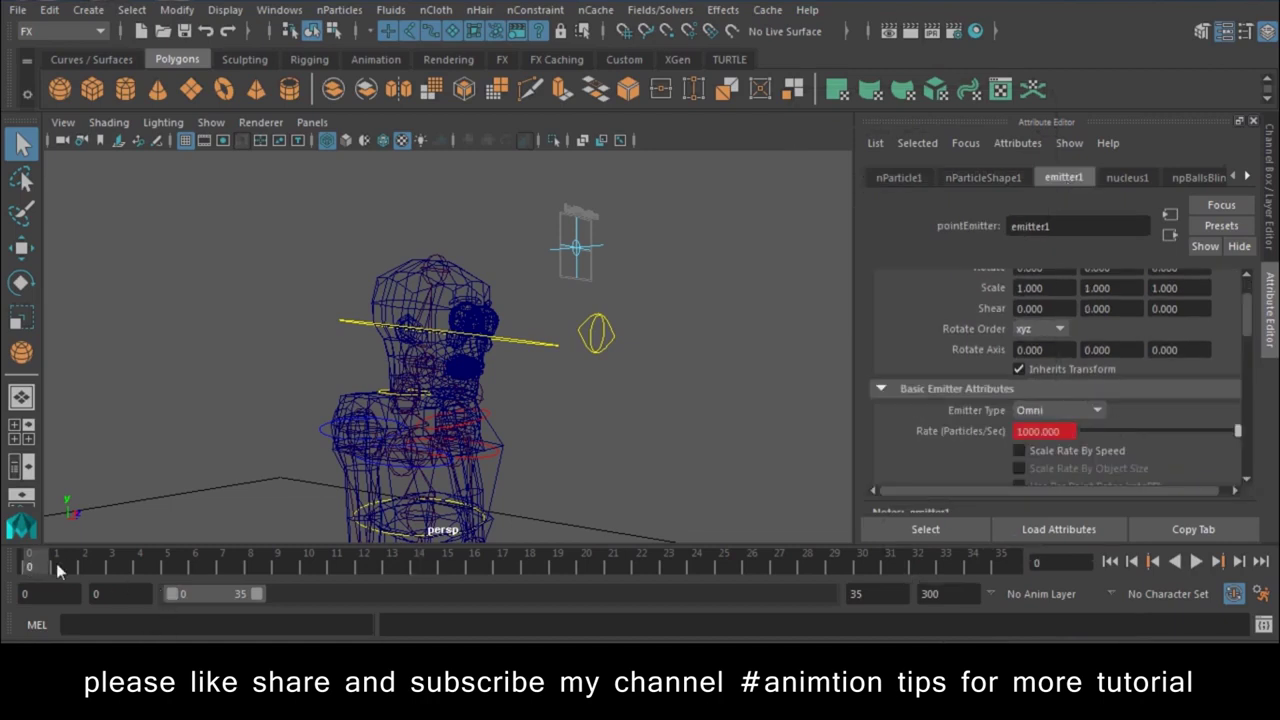
pyautogui.click(57, 567)
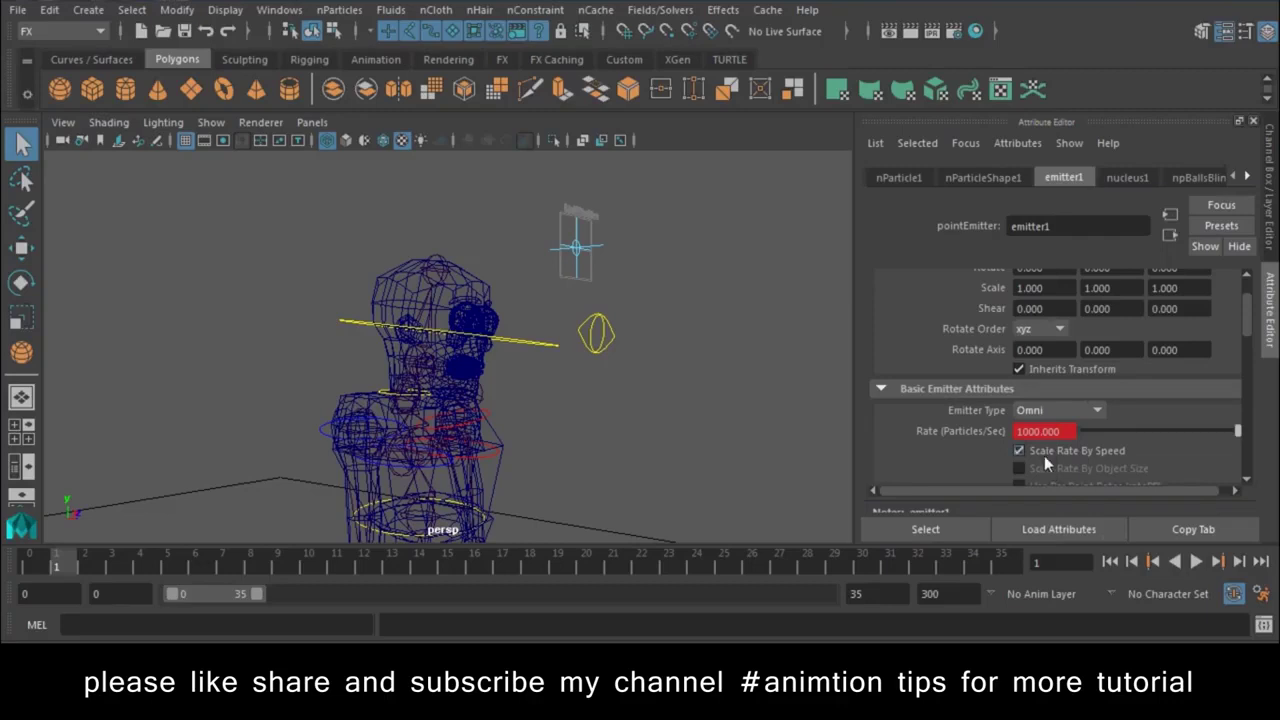
pyautogui.click(88, 566)
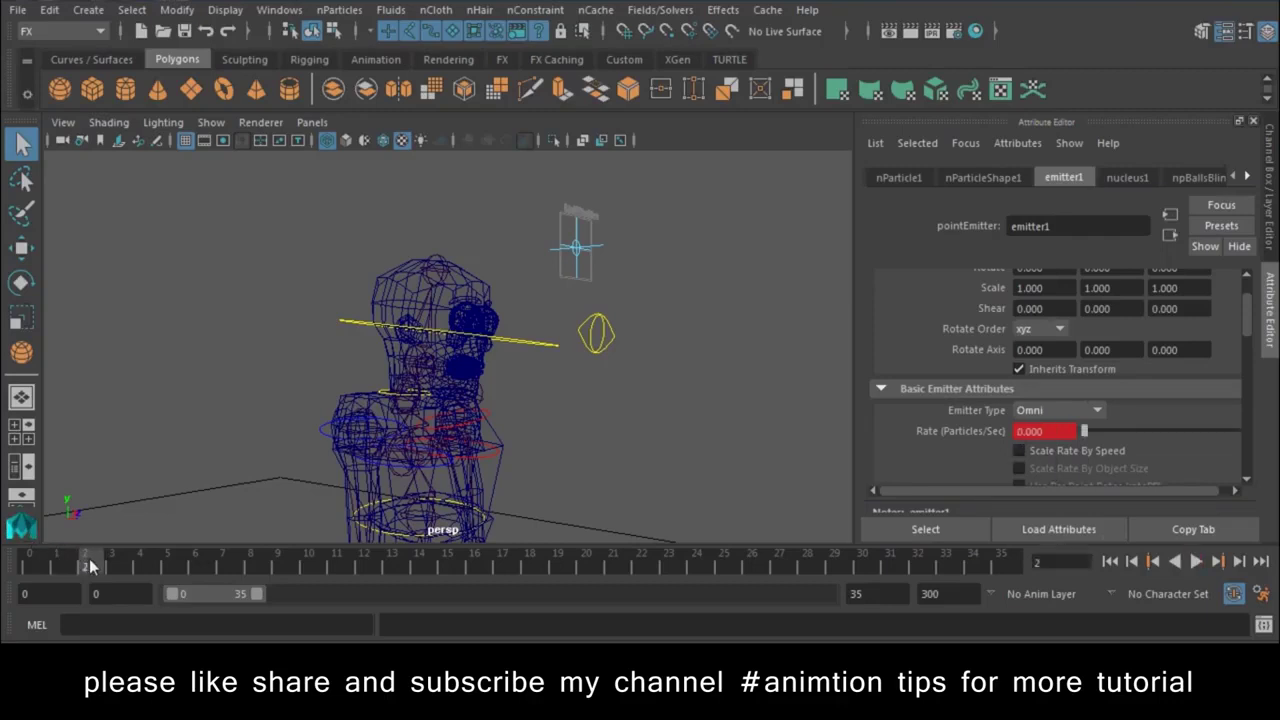
pyautogui.moveTo(90, 567); pyautogui.dragTo(30, 567)
pyautogui.rightClick(965, 435)
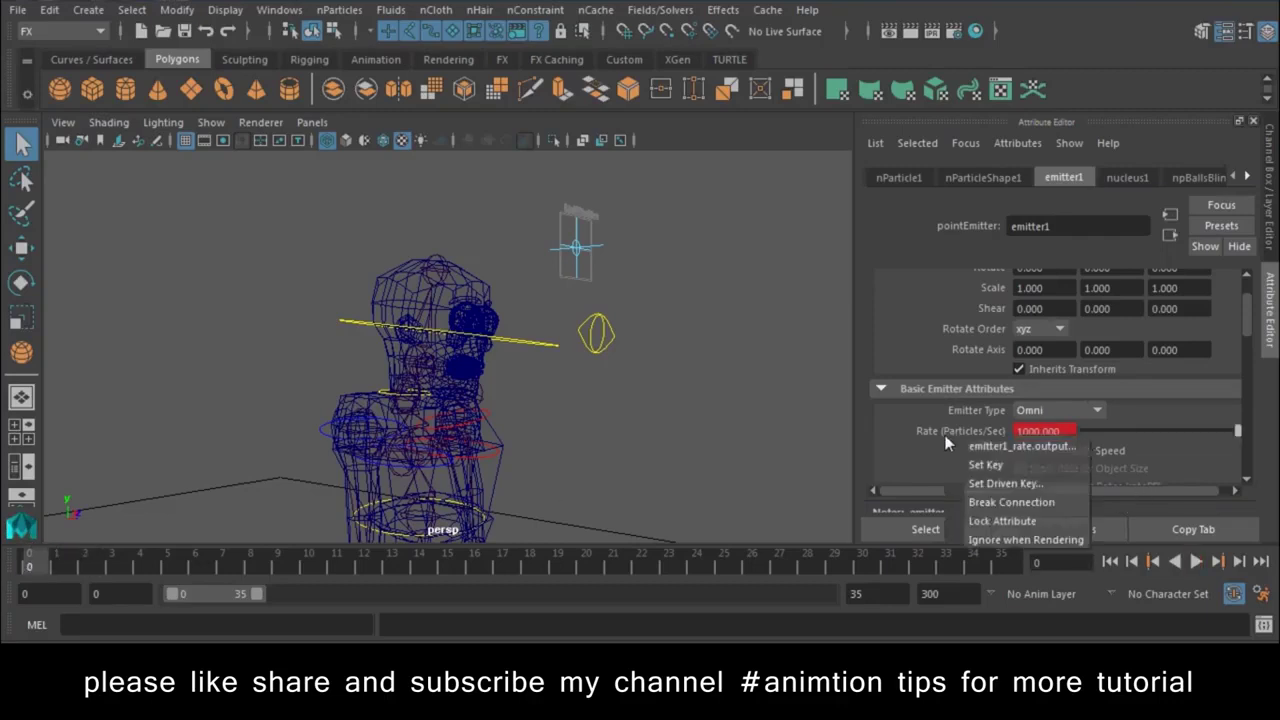
pyautogui.click(976, 466)
pyautogui.rightClick(980, 440)
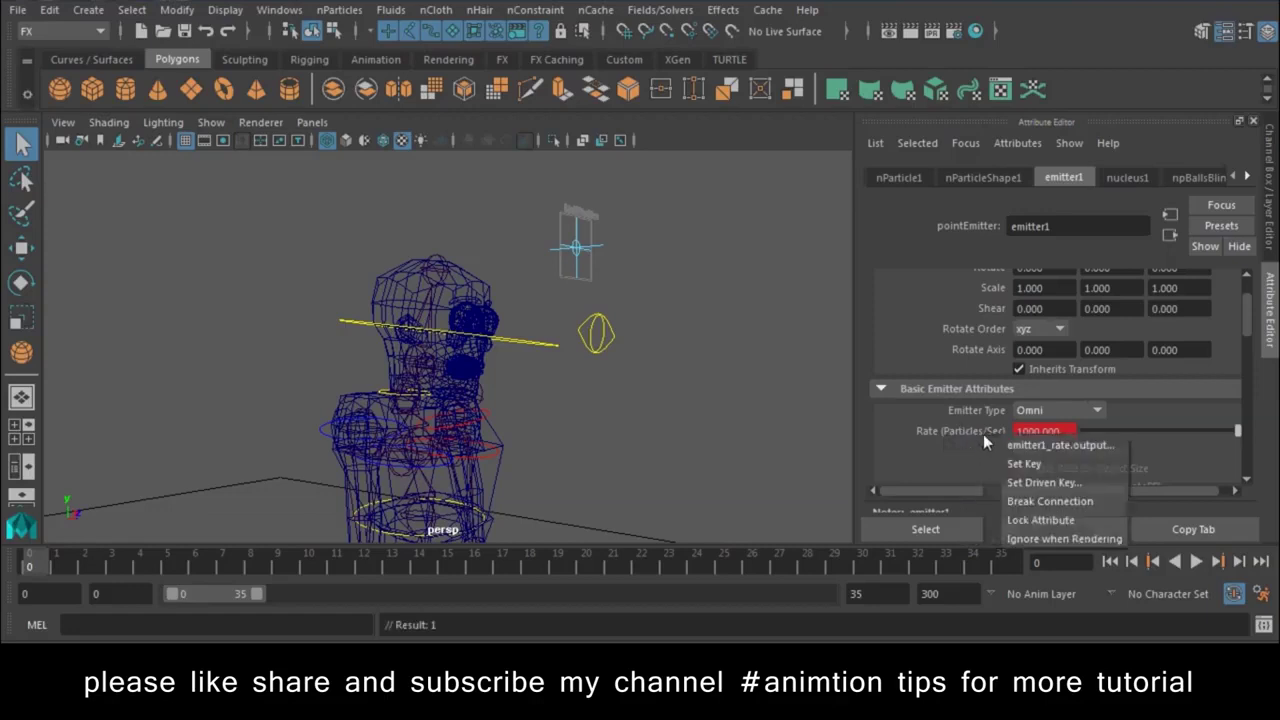
pyautogui.click(1012, 507)
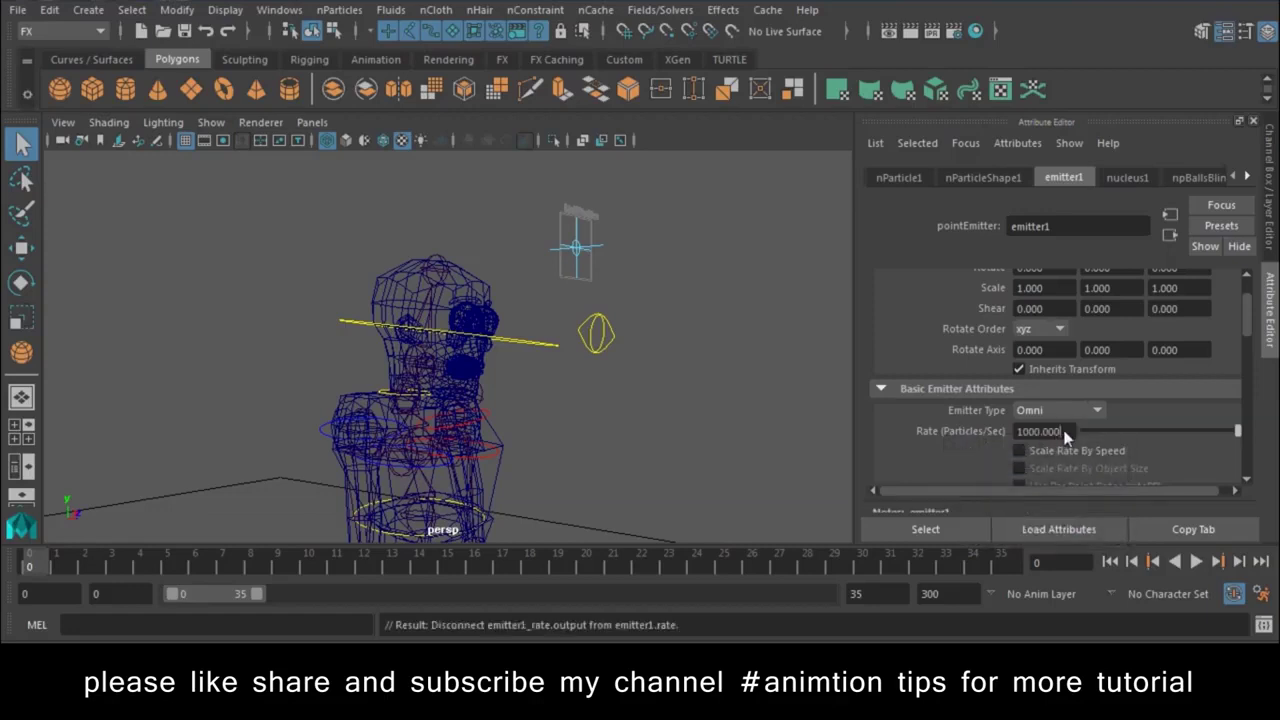
# Step: Play the simulation until green particles coat the head, then stop it
pyautogui.click(1194, 564)
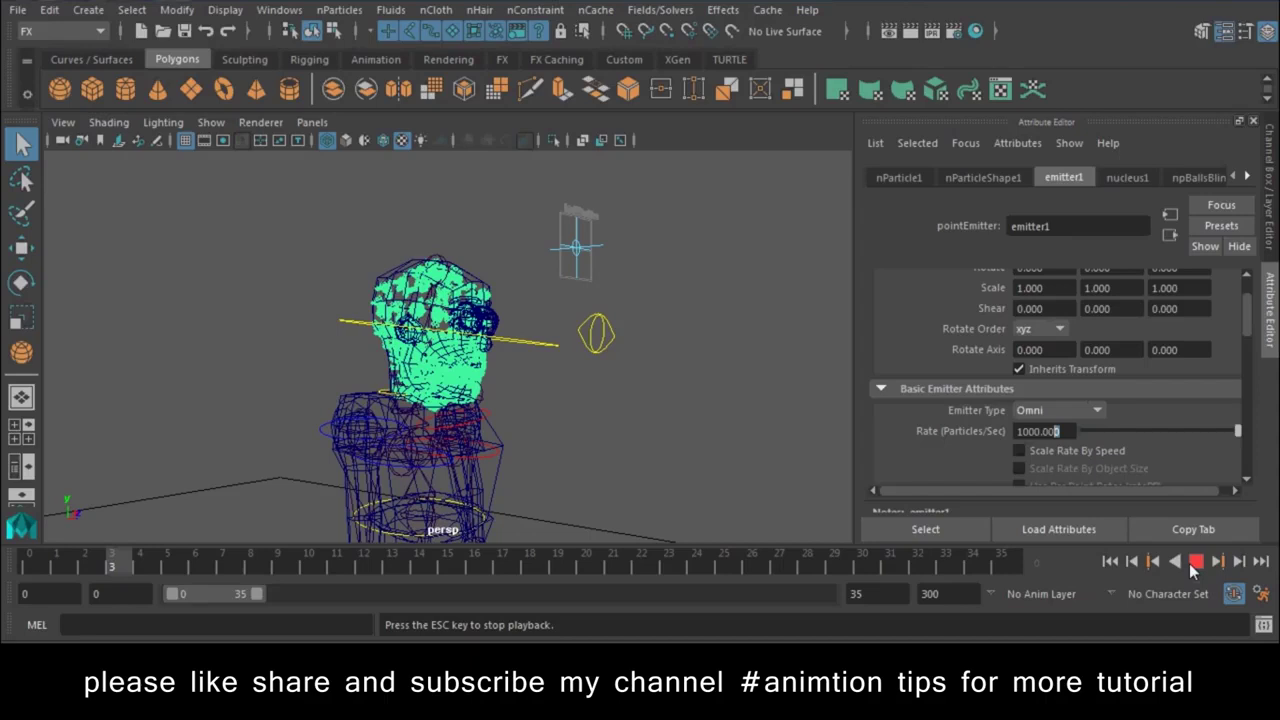
pyautogui.click(1195, 563)
pyautogui.click(1117, 700)
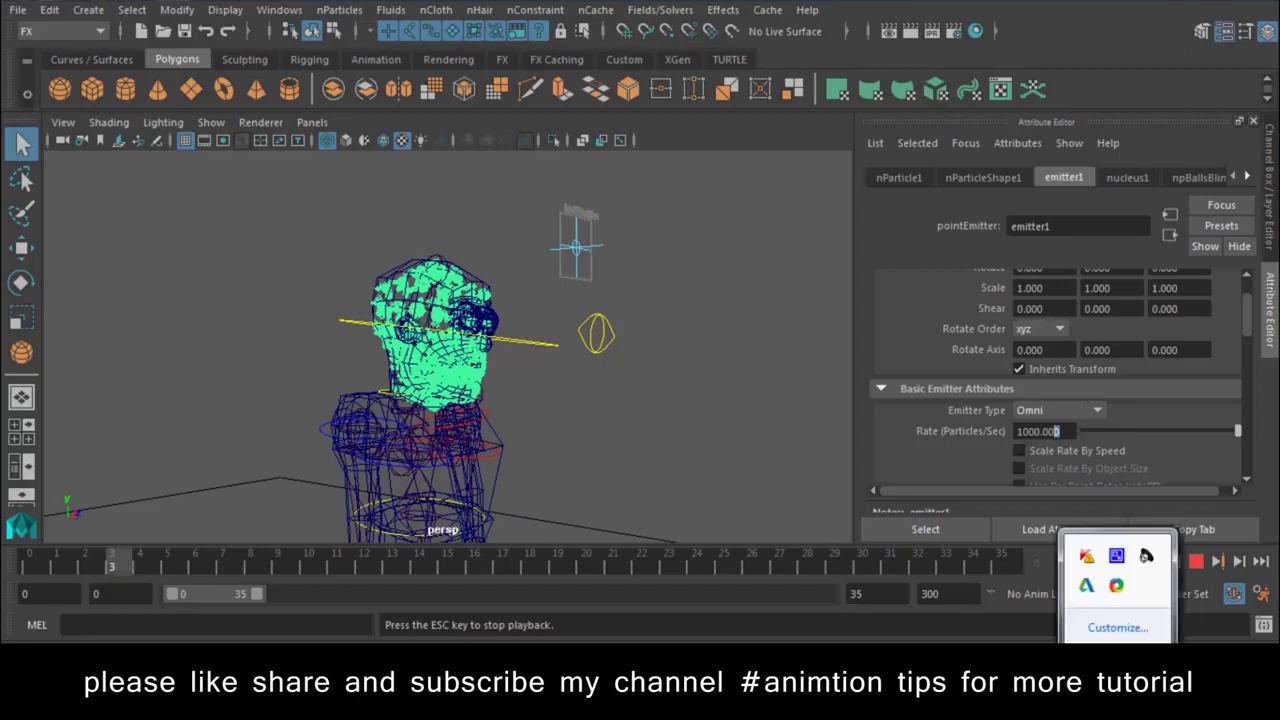
pyautogui.click(1116, 557)
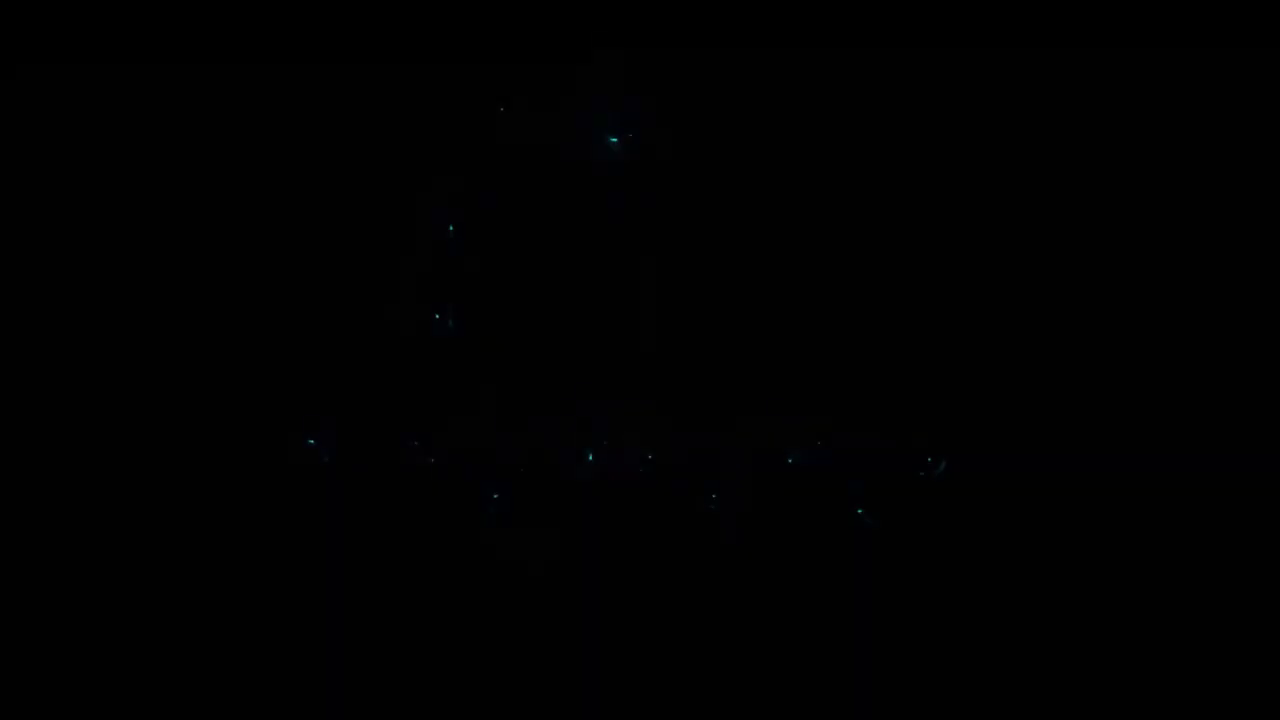